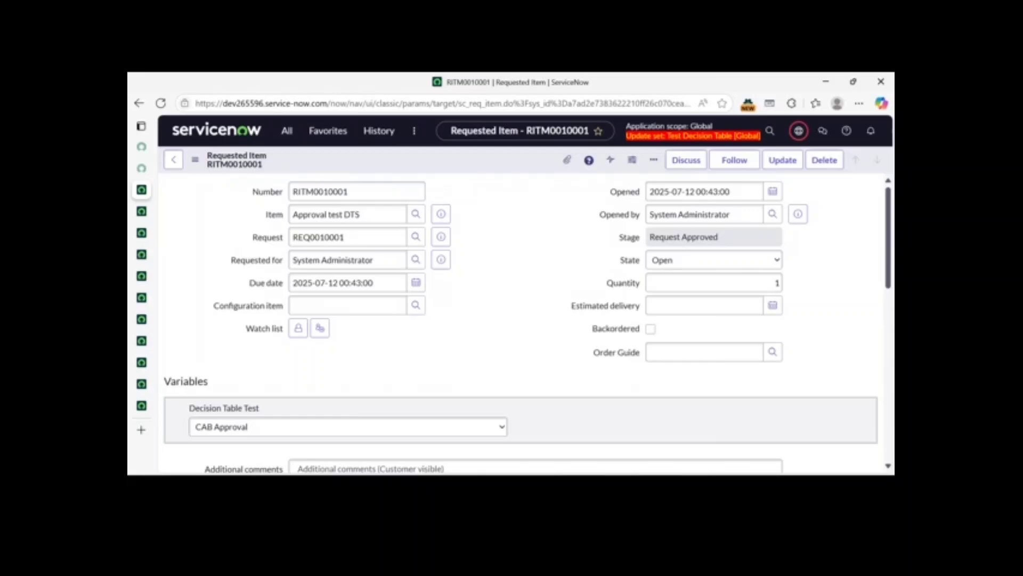
# Review the requested item's Decision Table Test variable and its list of approvers.
pyautogui.scroll(-10, 519, 320)
pyautogui.scroll(8, 520, 320)
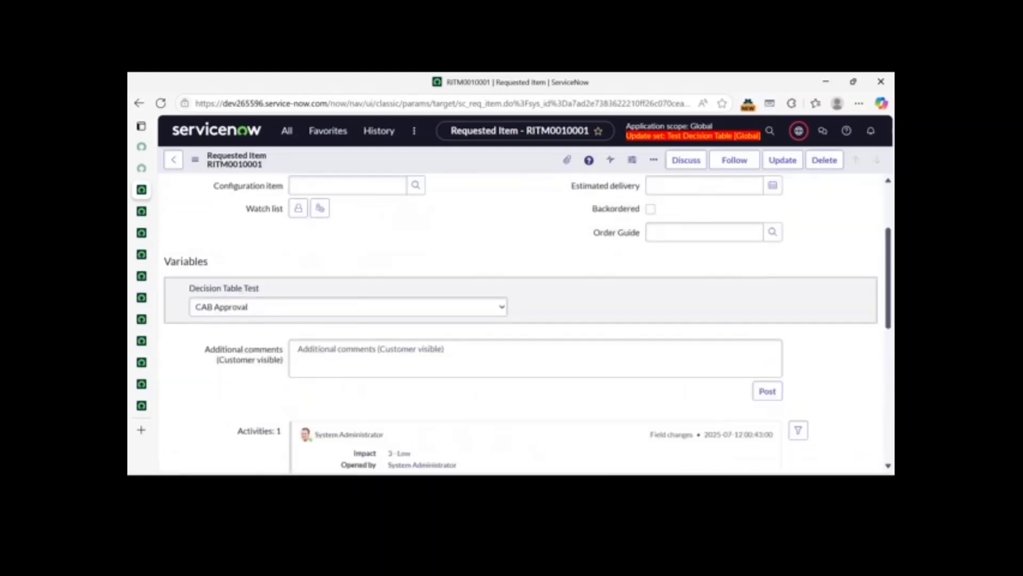
pyautogui.scroll(3, 520, 320)
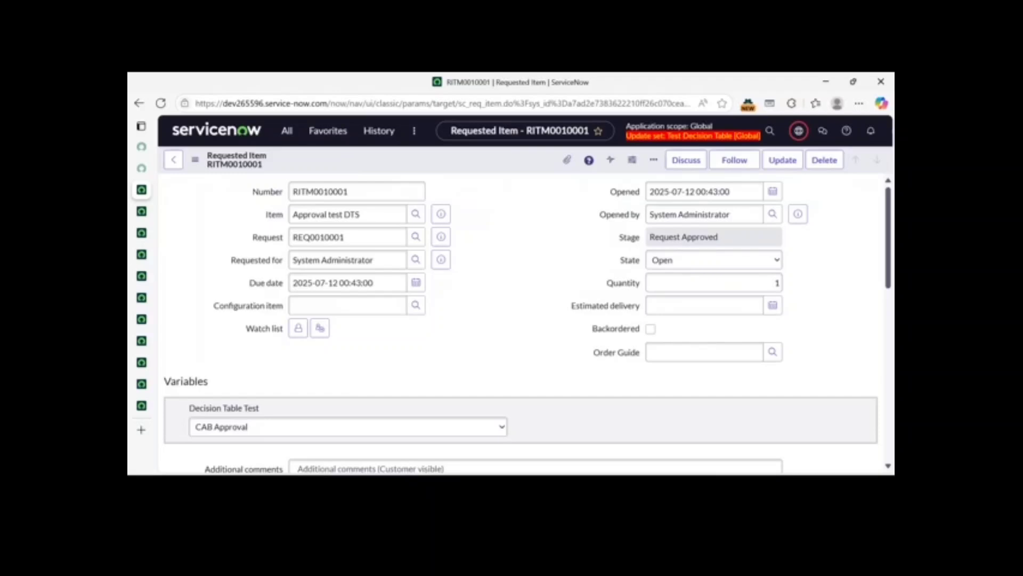
pyautogui.scroll(-10, 522, 323)
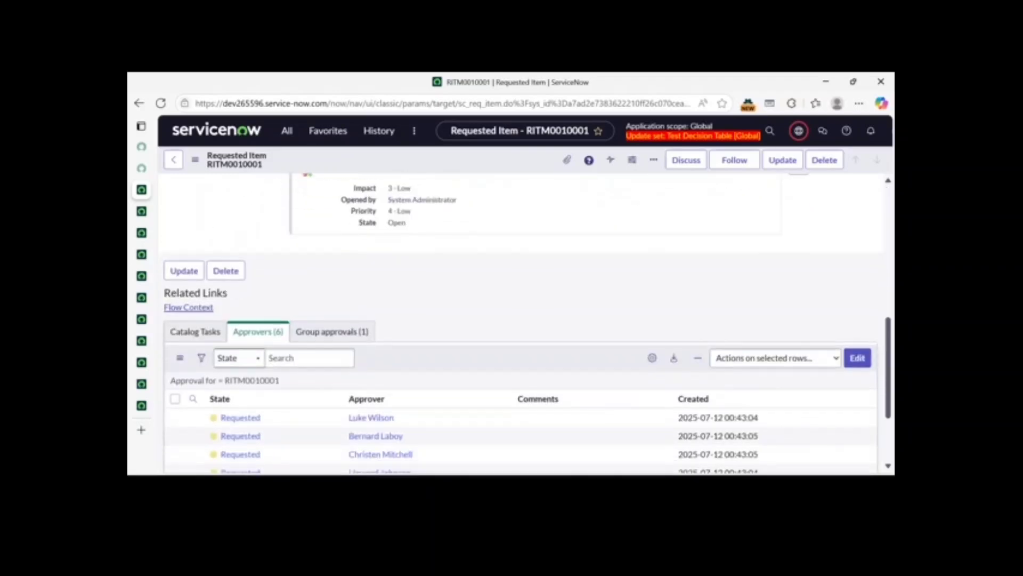
pyautogui.scroll(10, 522, 322)
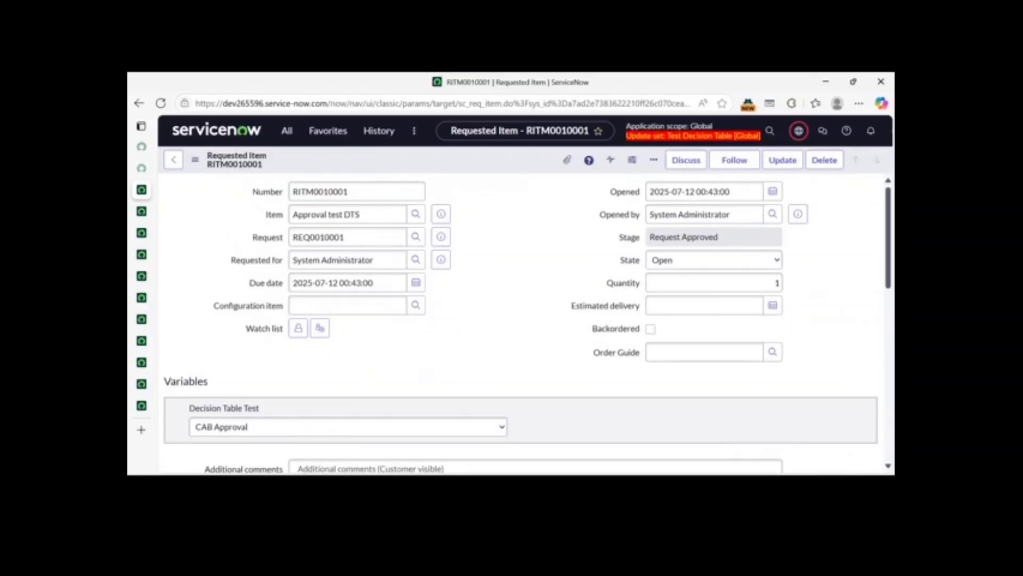
# Launch Flow Designer and open the Test Decision FLow decision table in Workflow Studio.
pyautogui.click(286, 130)
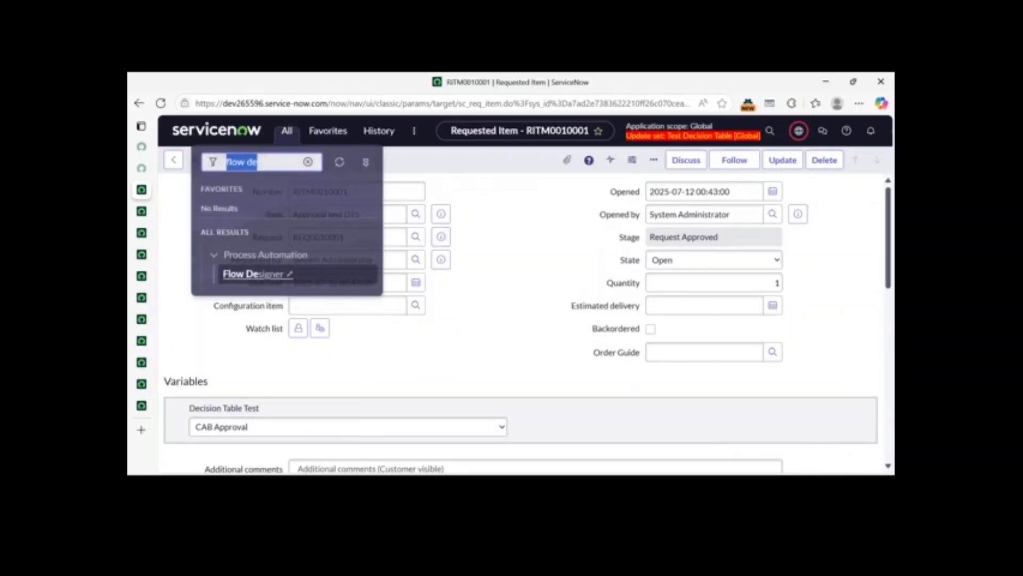
pyautogui.click(253, 272)
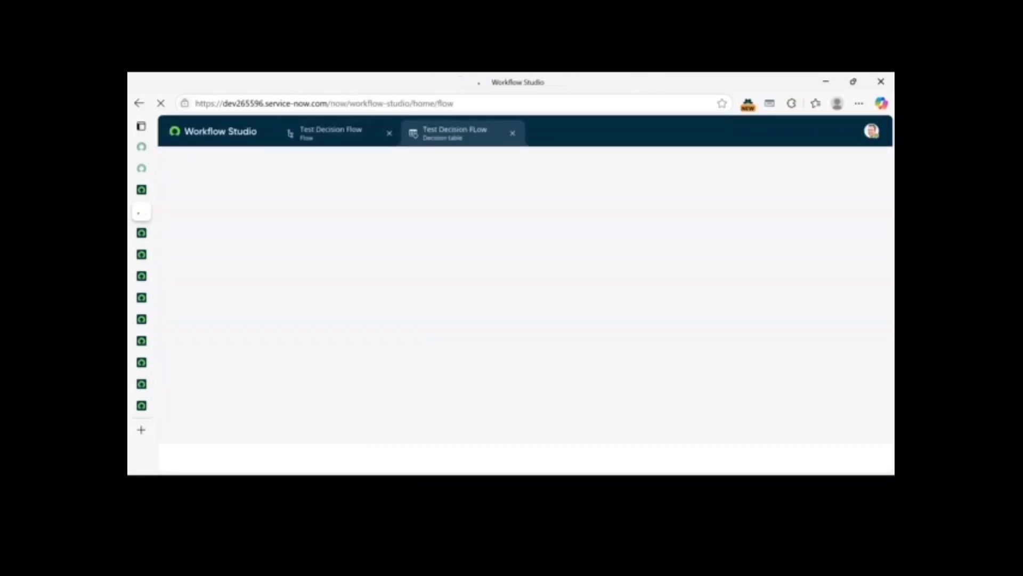
pyautogui.click(455, 133)
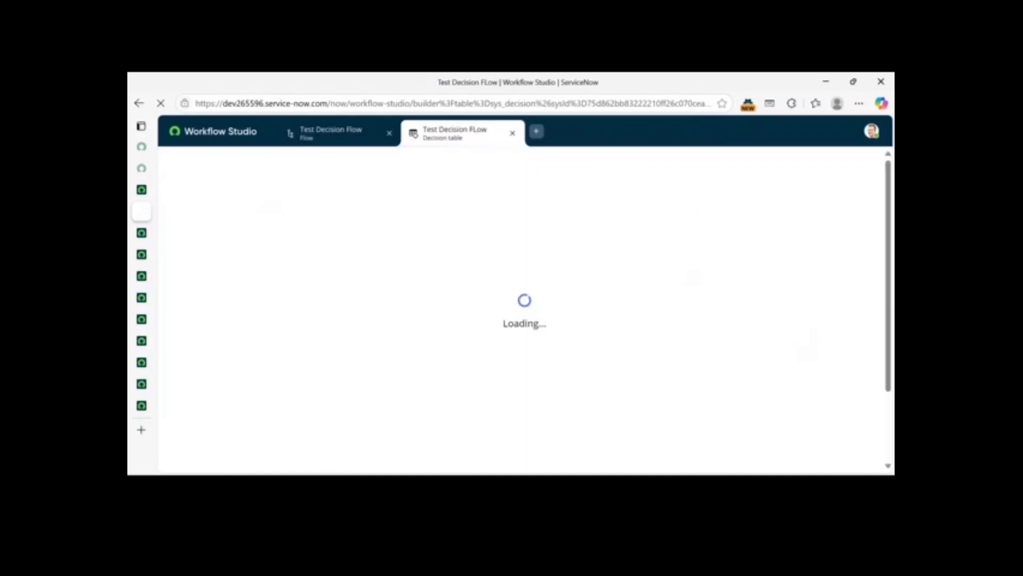
# Examine the decision table's choice input, its condition rows and the Group result assigned to each row.
pyautogui.scroll(-2, 429, 336)
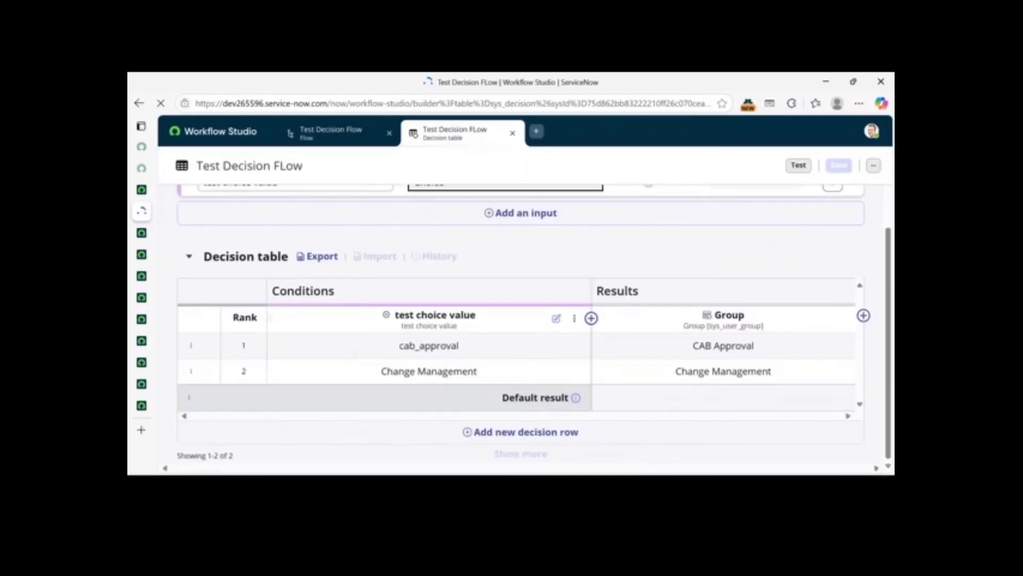
pyautogui.scroll(2, 429, 336)
pyautogui.scroll(-2, 429, 341)
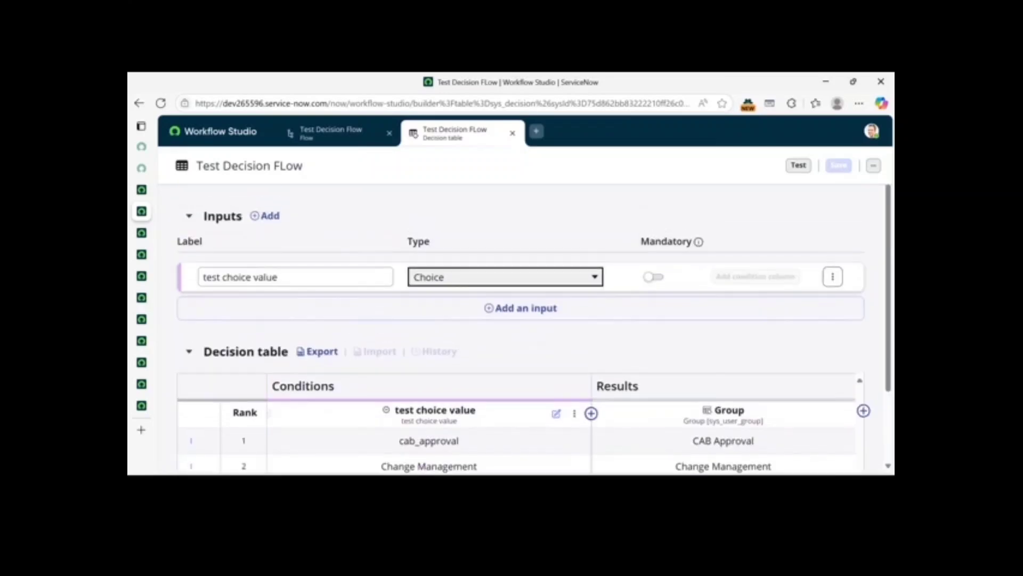
pyautogui.scroll(-1, 533, 373)
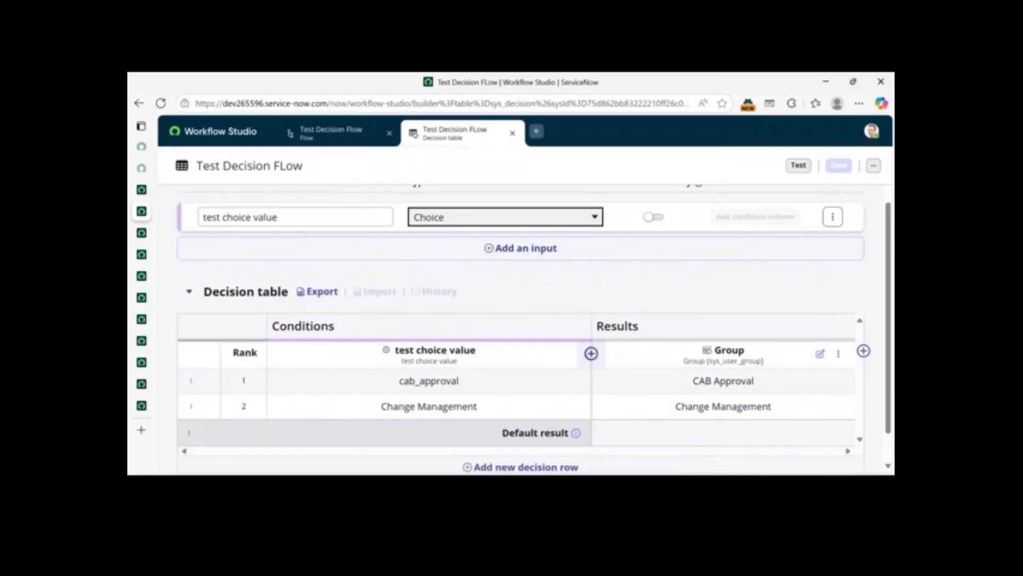
pyautogui.click(591, 352)
pyautogui.click(633, 396)
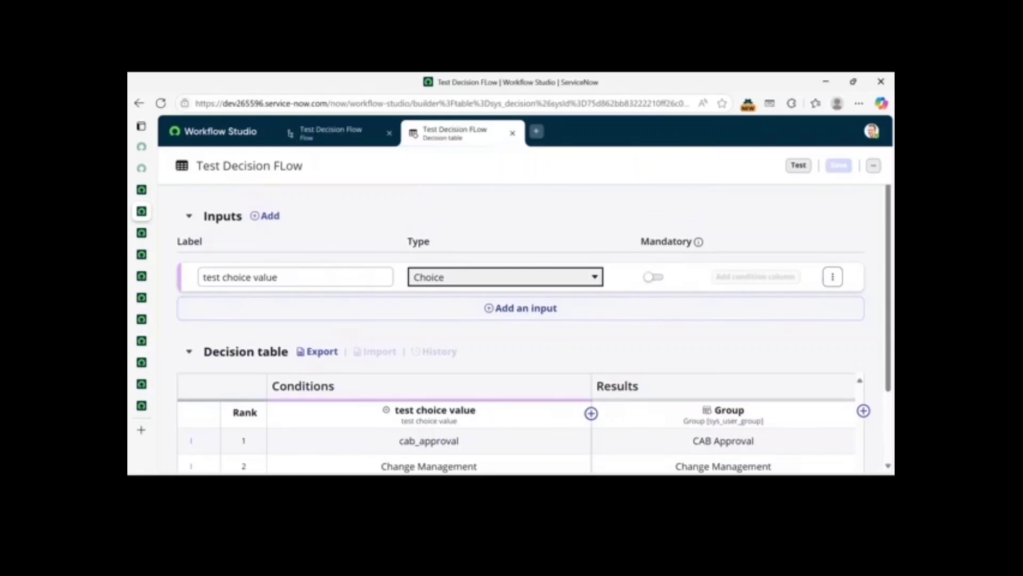
pyautogui.doubleClick(617, 386)
pyautogui.click(617, 386)
pyautogui.scroll(-1, 592, 392)
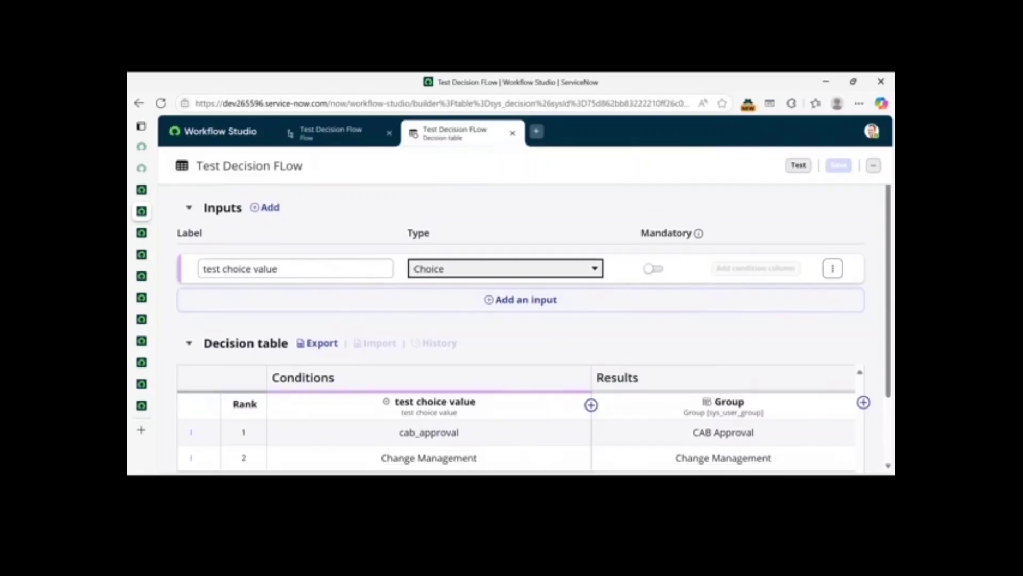
pyautogui.scroll(1, 581, 405)
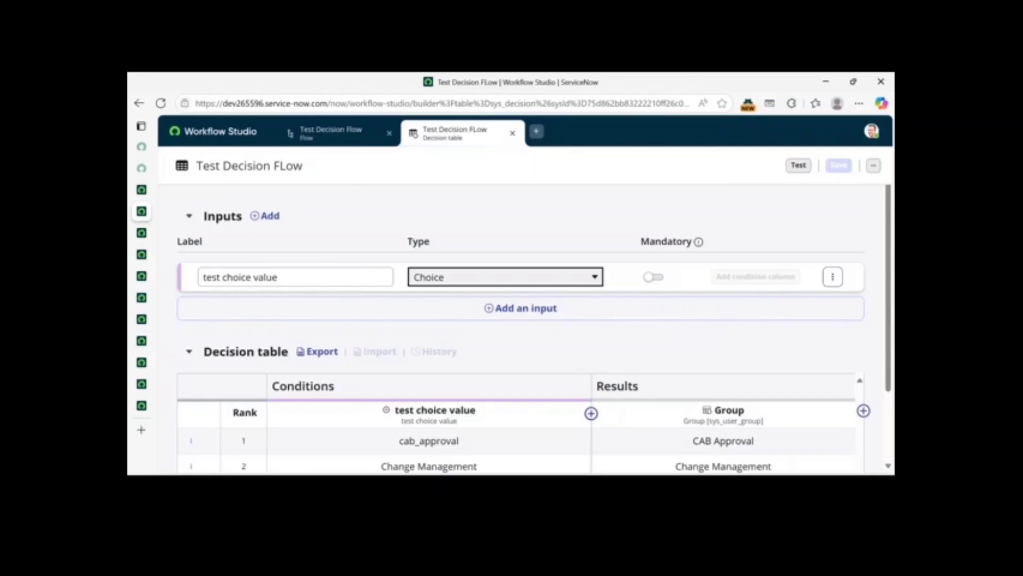
pyautogui.scroll(-2, 521, 331)
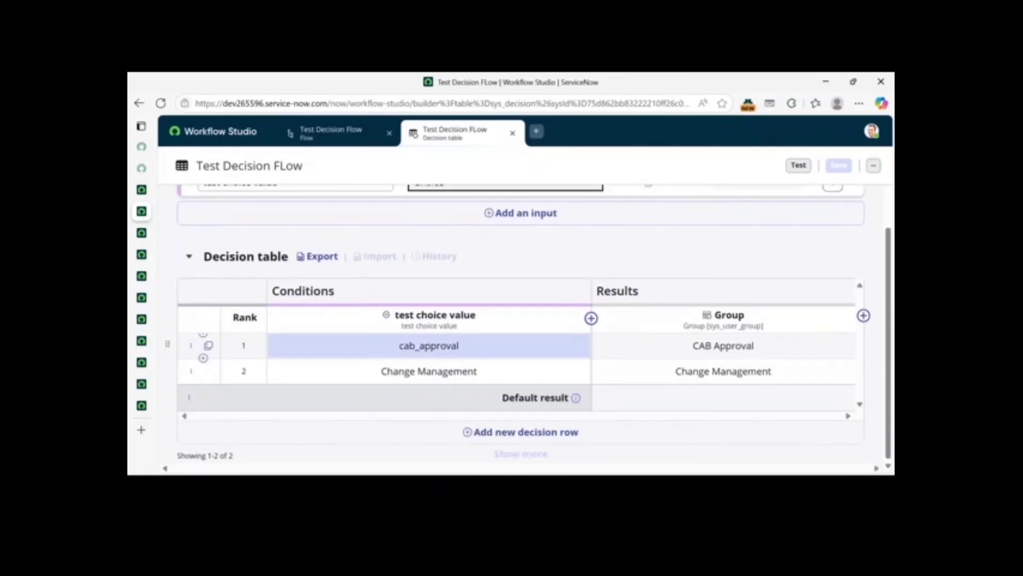
pyautogui.scroll(2, 520, 331)
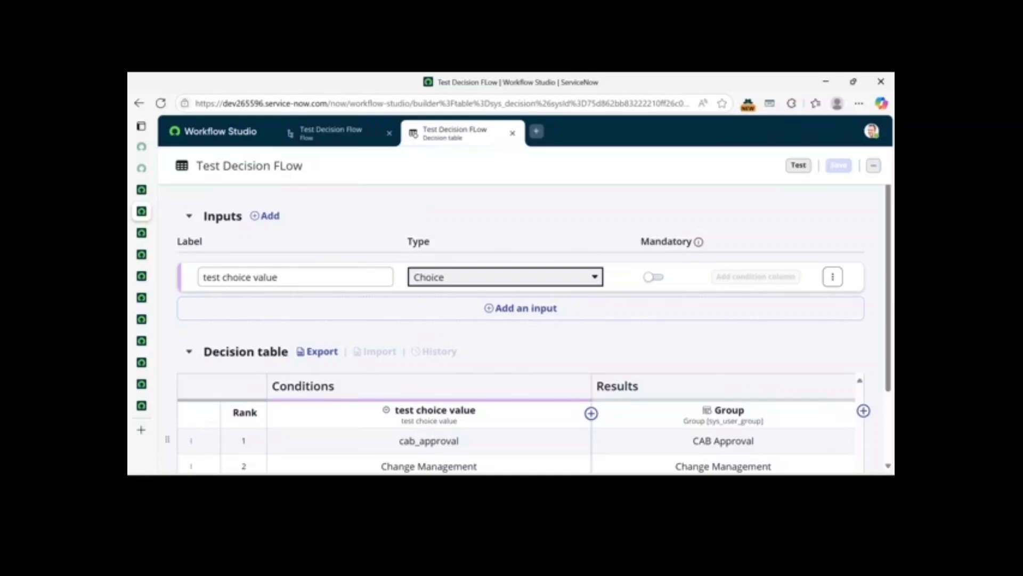
pyautogui.scroll(-2, 521, 330)
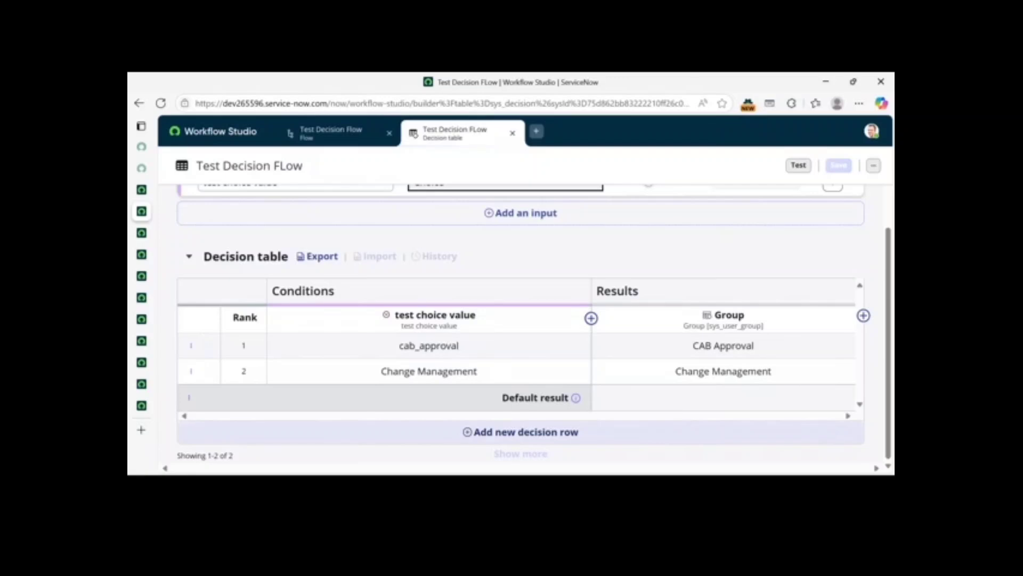
pyautogui.scroll(2, 521, 331)
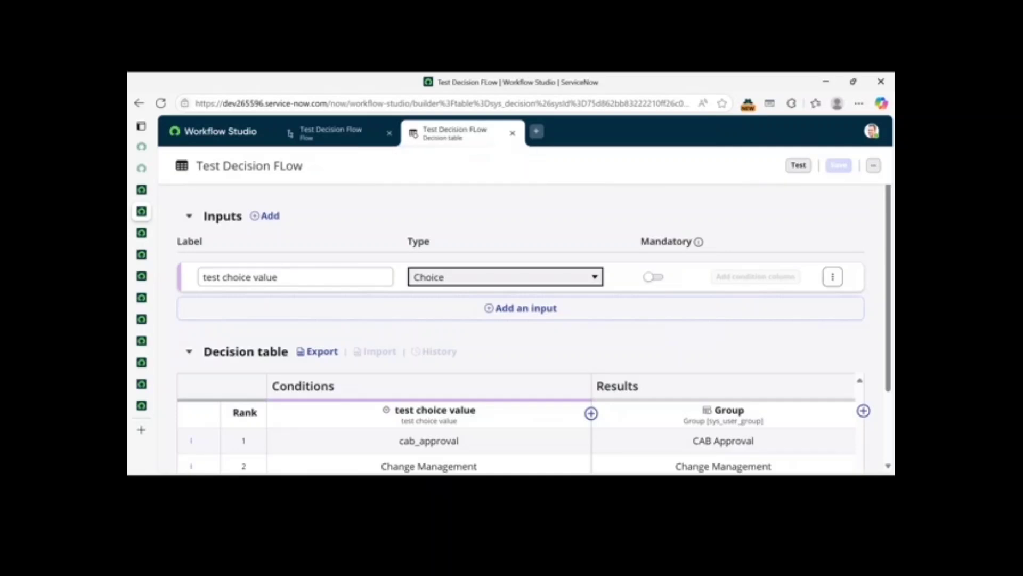
# Create the code snippet for executing this decision table and read through the version that returns the first matching decision.
pyautogui.click(873, 165)
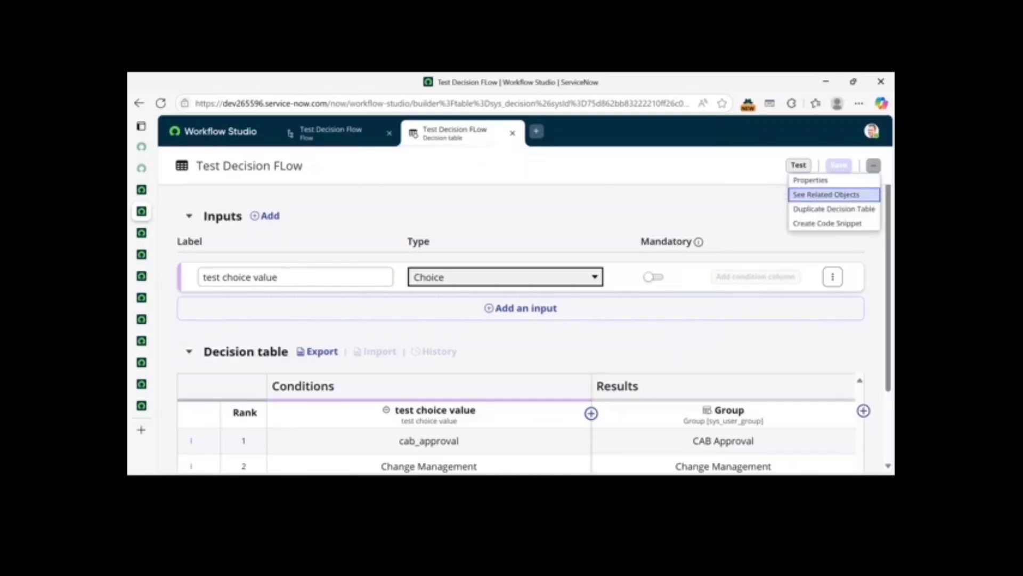
pyautogui.press('Down')
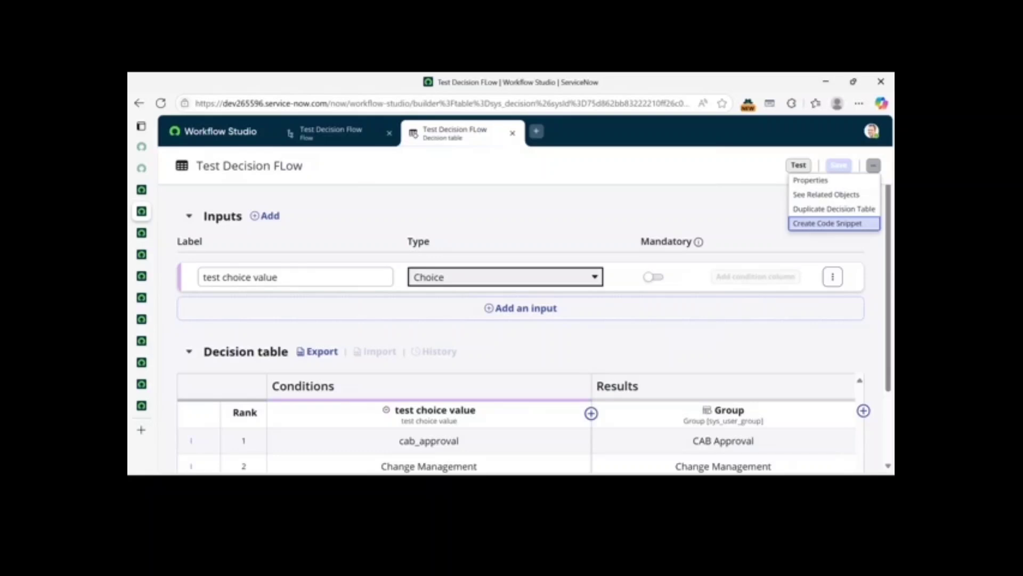
pyautogui.press('Return')
pyautogui.scroll(-2, 517, 330)
pyautogui.scroll(2, 517, 330)
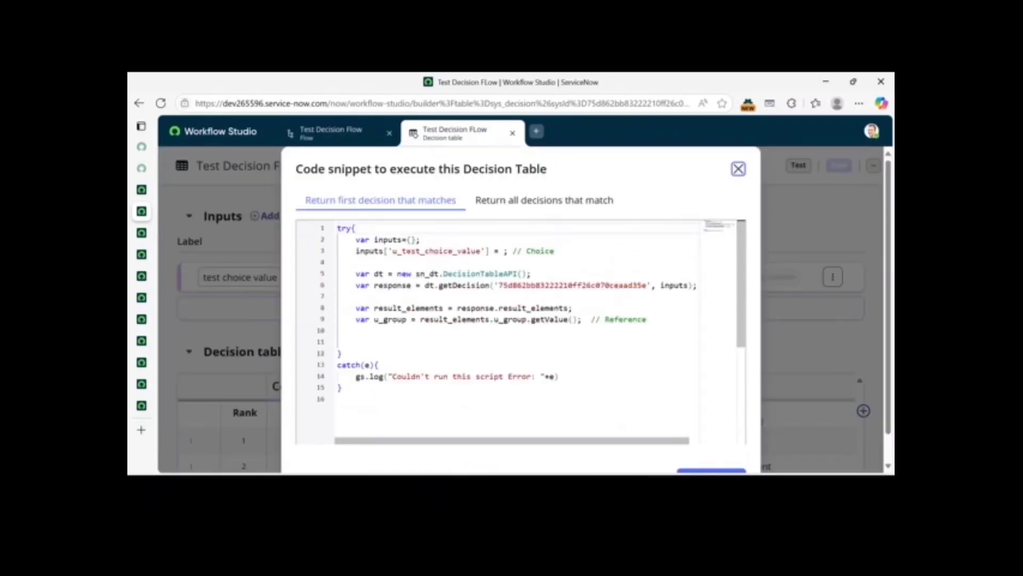
pyautogui.moveTo(341, 397); pyautogui.dragTo(343, 228)
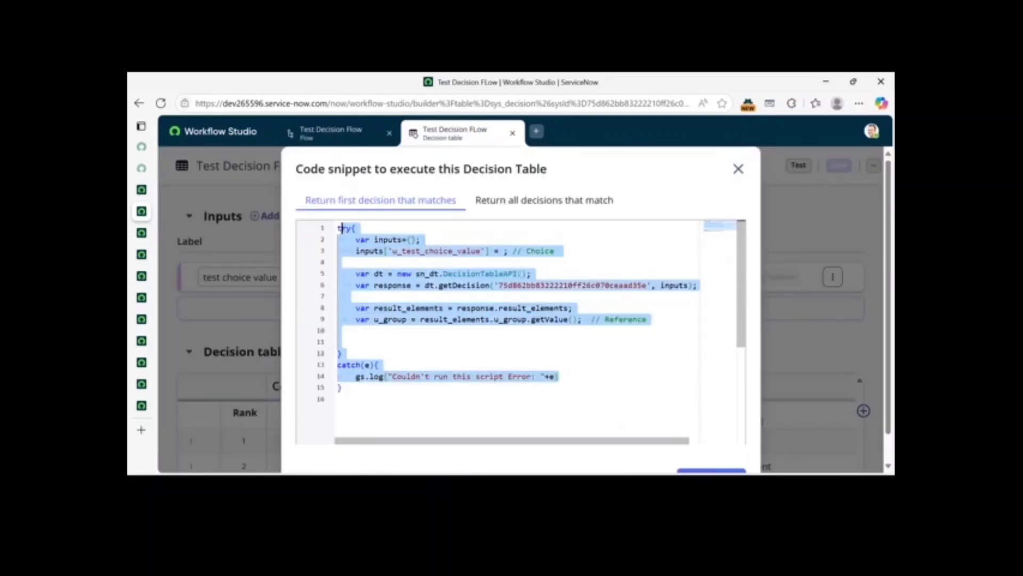
pyautogui.click(355, 228)
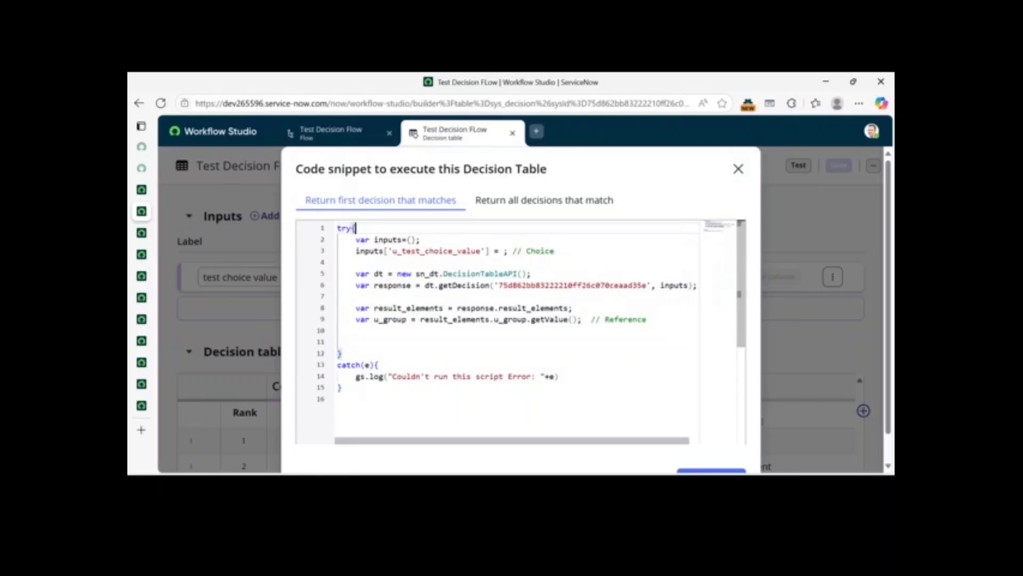
pyautogui.moveTo(355, 229); pyautogui.dragTo(390, 374)
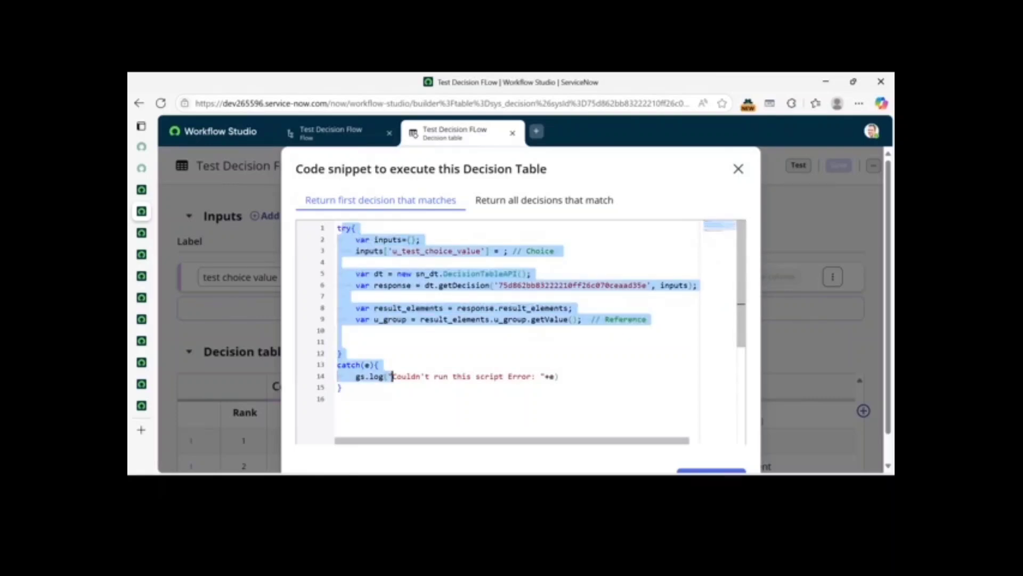
pyautogui.click(341, 388)
# Compare the snippet that returns all matching decisions with the one that returns the first match.
pyautogui.click(544, 200)
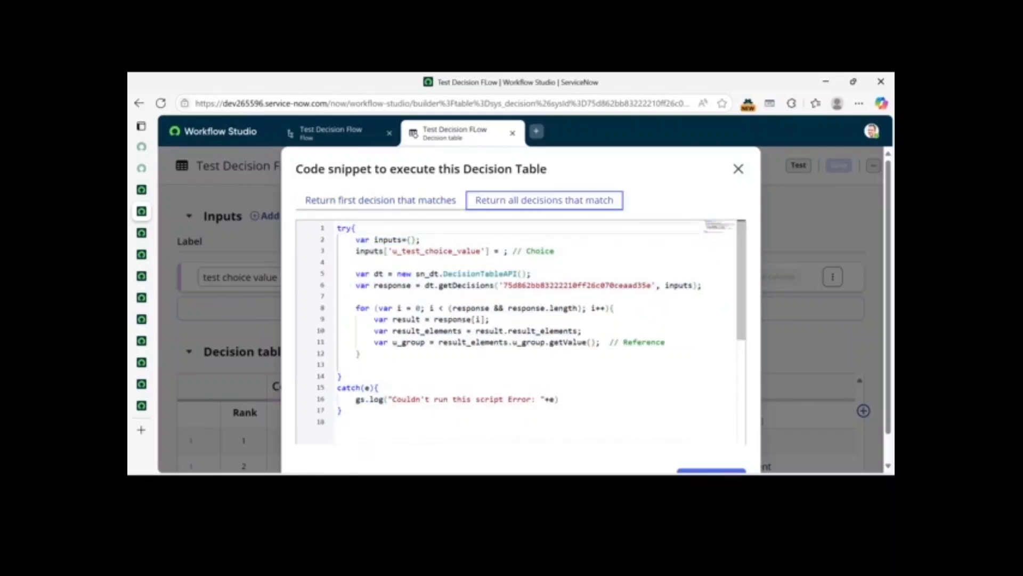
pyautogui.click(381, 200)
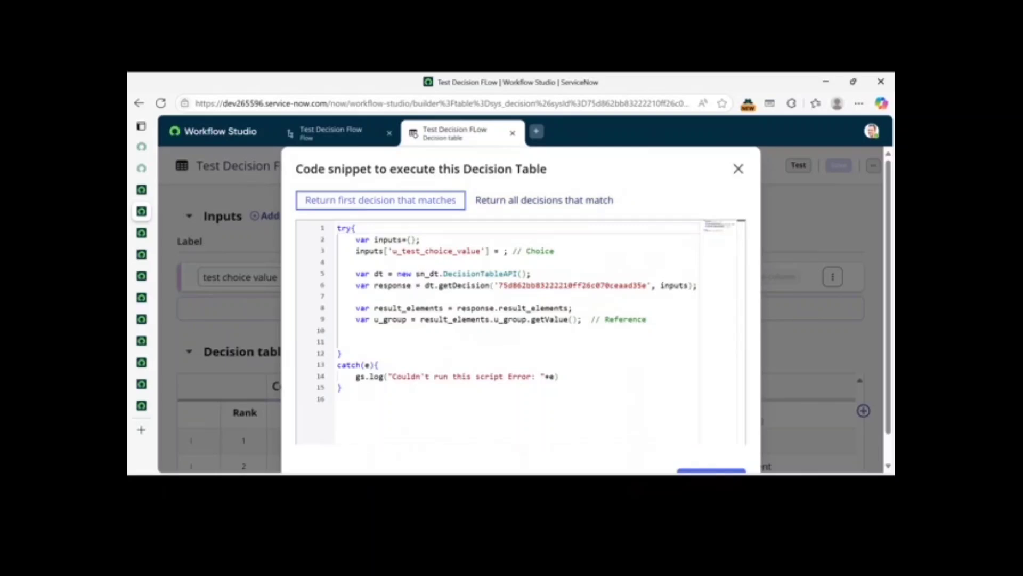
pyautogui.press('Right')
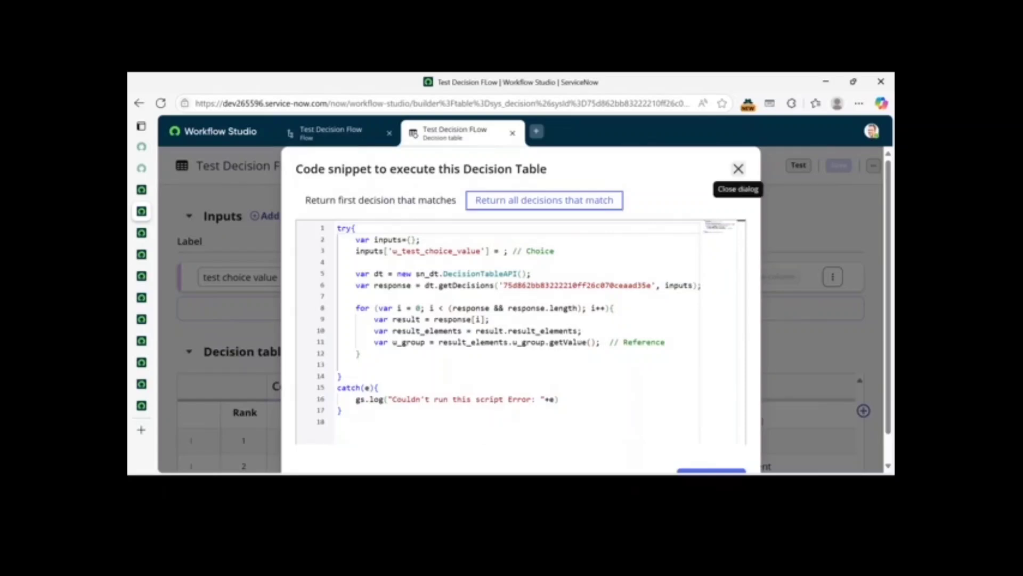
pyautogui.press('Left')
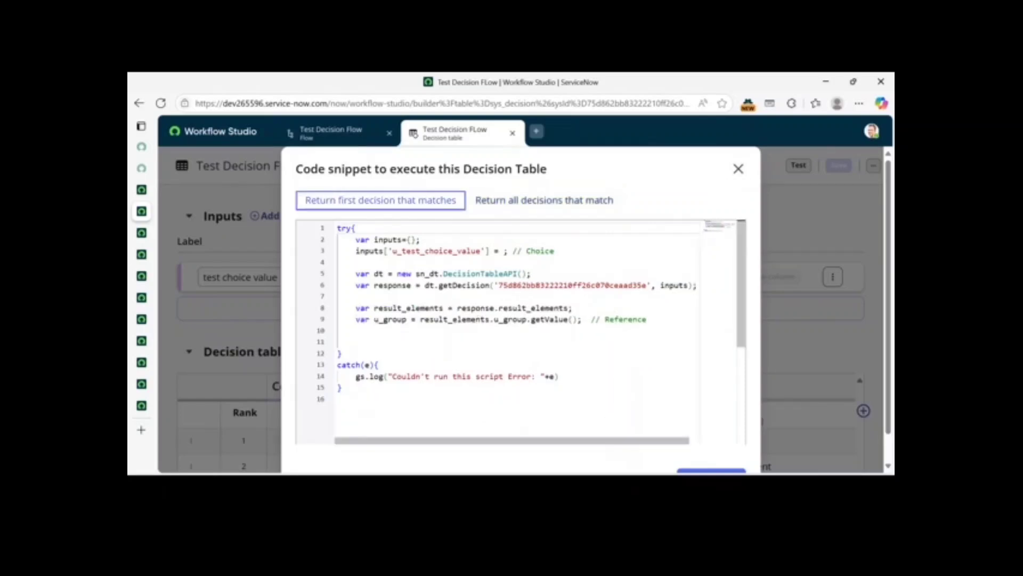
# Inspect the decision table ID, the DecisionTableAPI call and the result_elements lines in the first-match snippet.
pyautogui.doubleClick(646, 286)
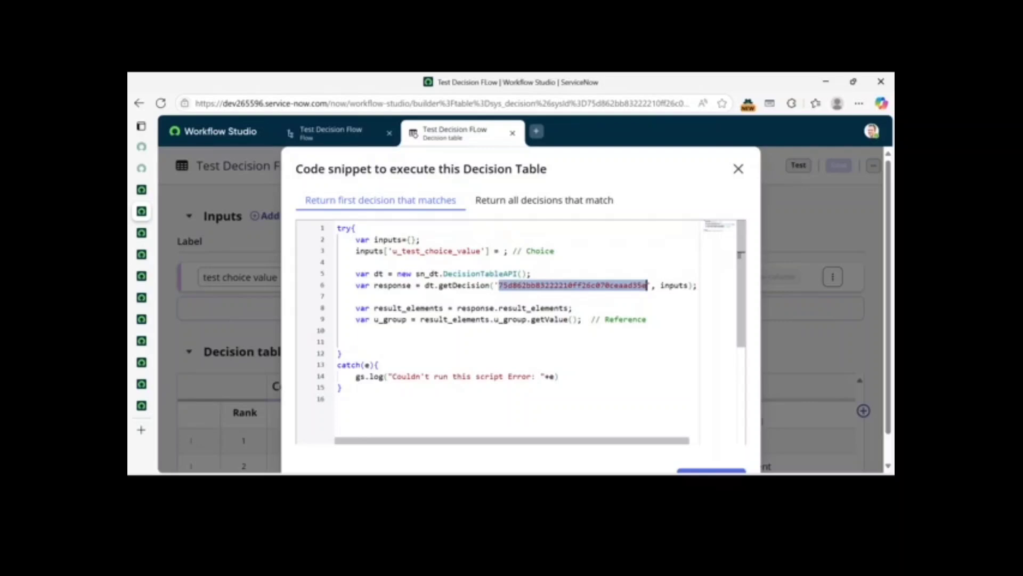
pyautogui.click(573, 308)
pyautogui.moveTo(646, 319); pyautogui.dragTo(355, 273)
pyautogui.click(530, 273)
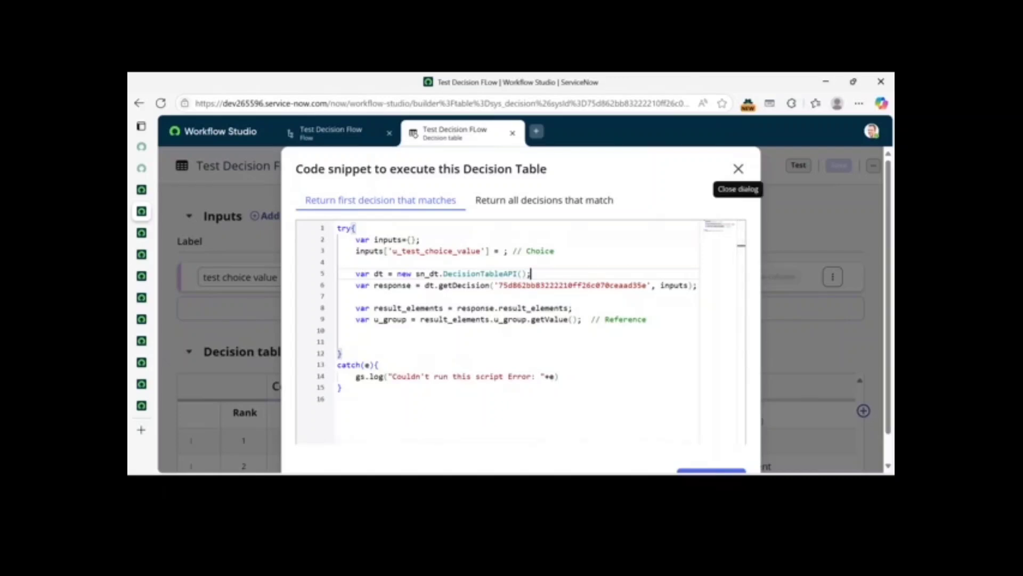
pyautogui.doubleClick(535, 308)
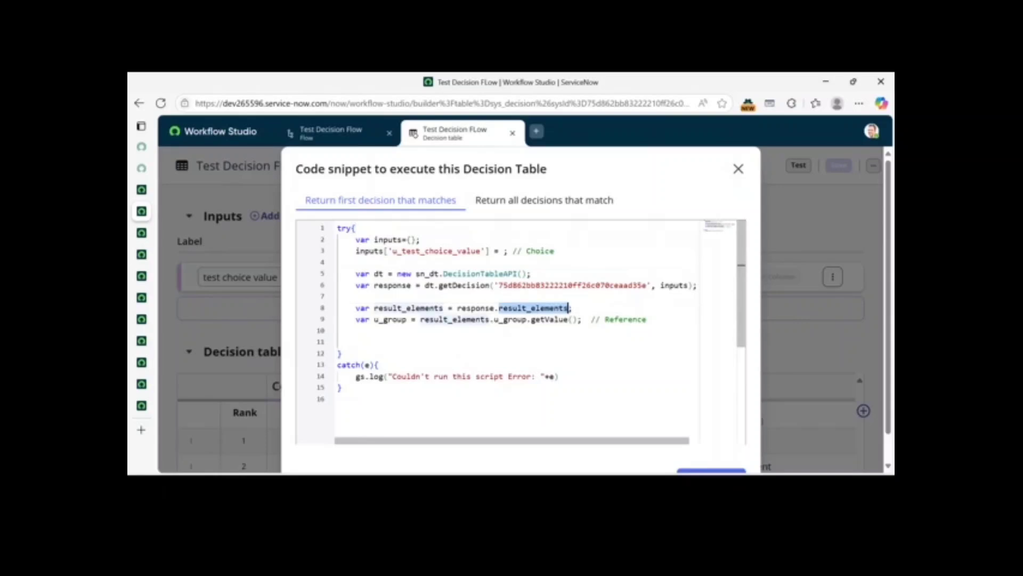
pyautogui.click(575, 308)
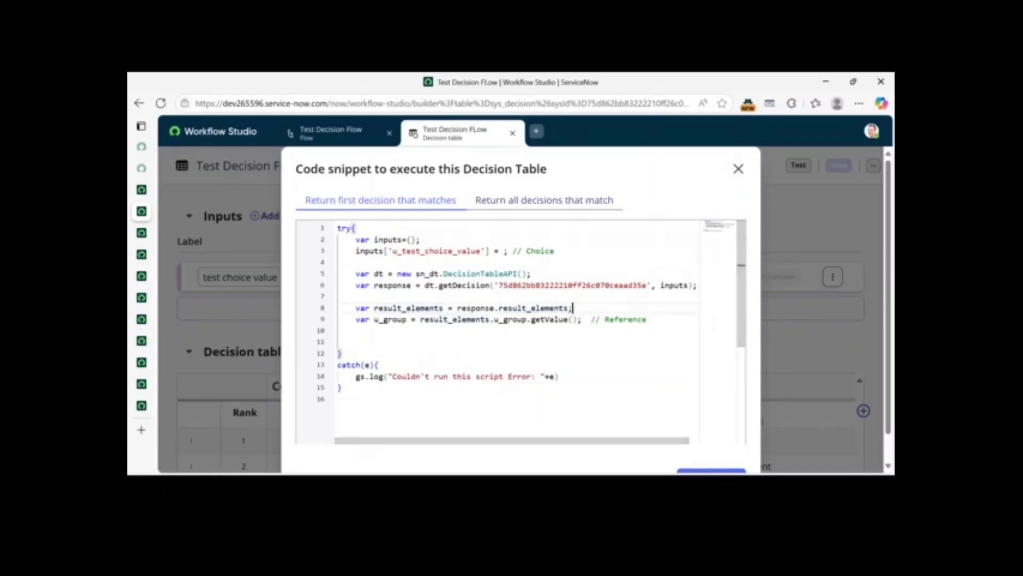
# Inspect the loop, result_elements and u_group lines in the all-matches snippet, and close the code snippet dialog.
pyautogui.click(544, 200)
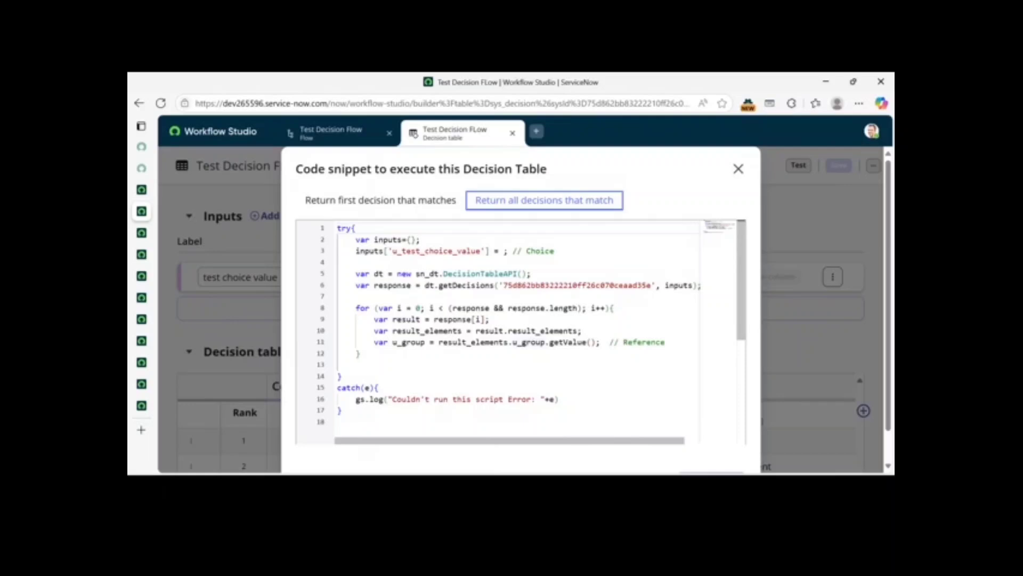
pyautogui.doubleClick(530, 342)
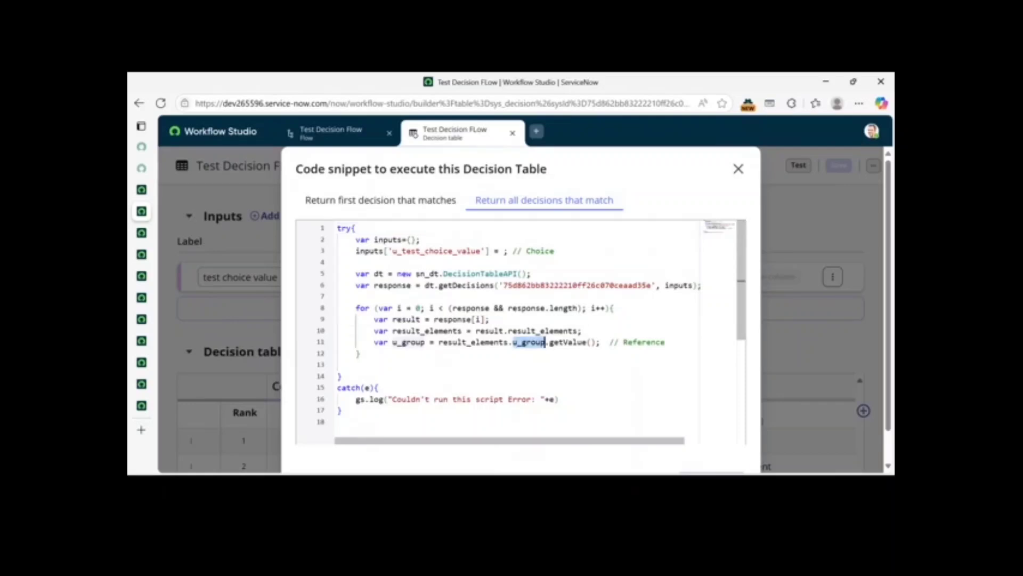
pyautogui.doubleClick(544, 331)
pyautogui.click(616, 308)
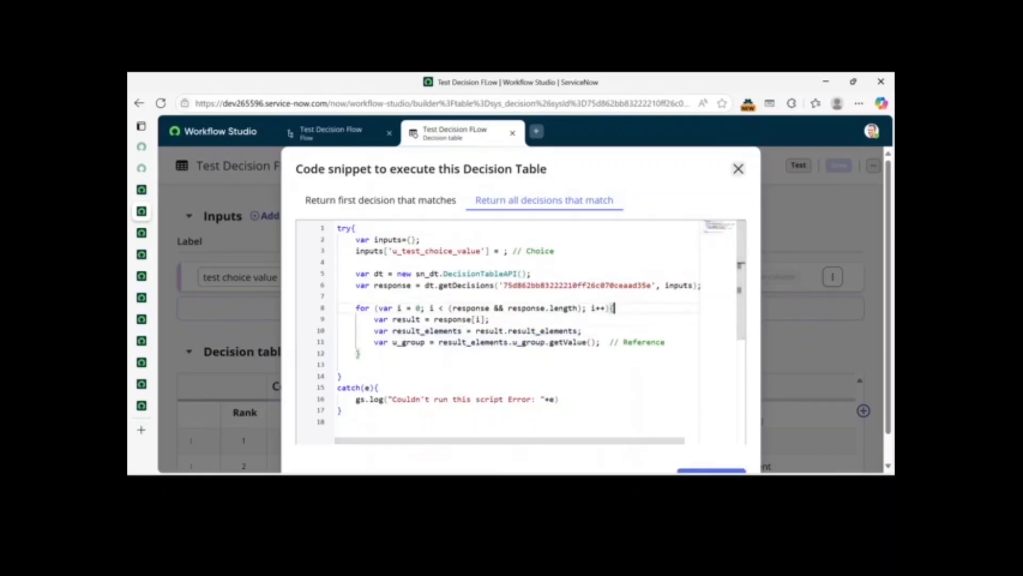
pyautogui.click(738, 169)
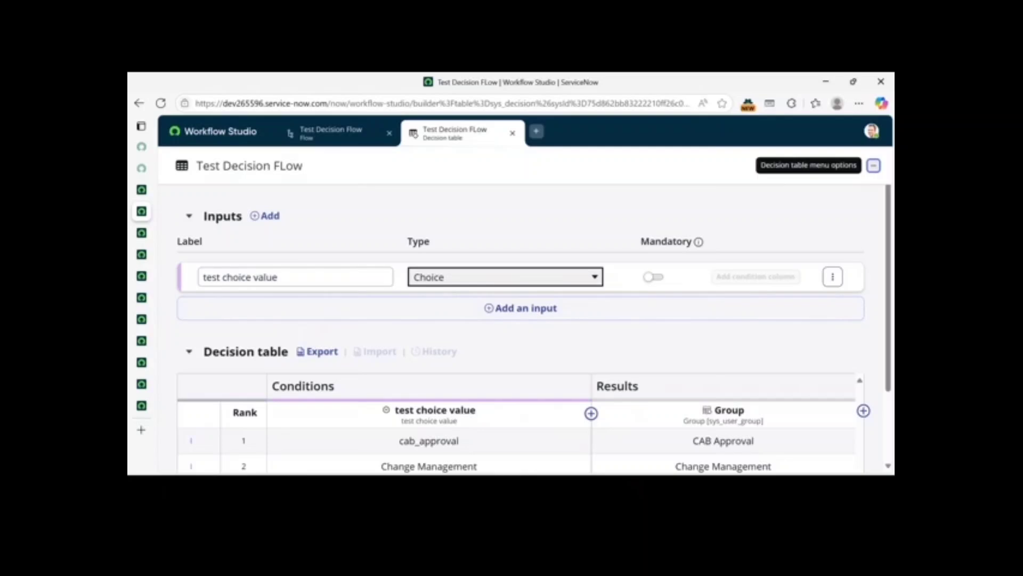
# Review the decision table's rows, then the Decision Table Test variable and the approvers list on the requested item for Approval test DTS.
pyautogui.scroll(-2, 523, 320)
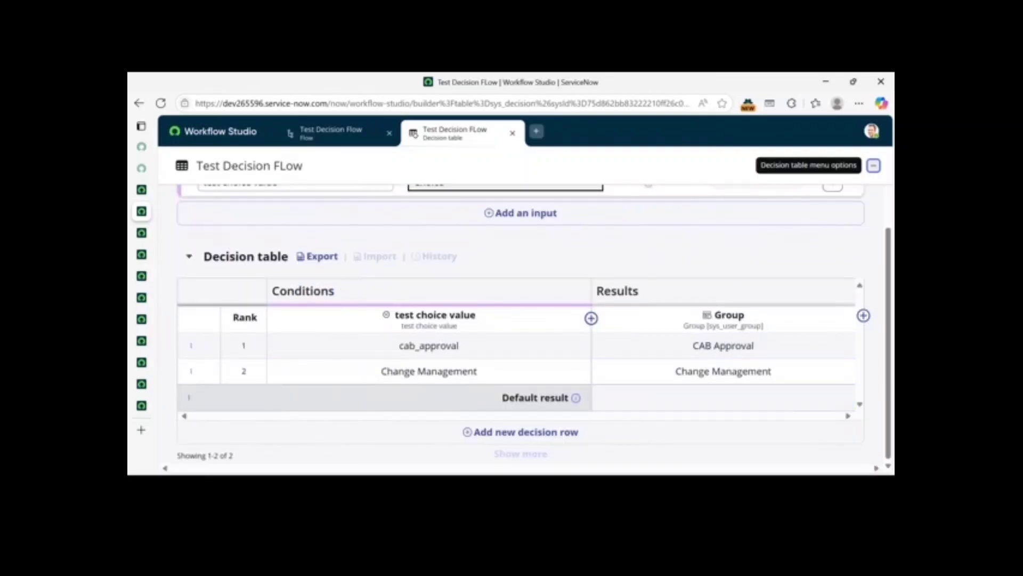
pyautogui.scroll(2, 592, 320)
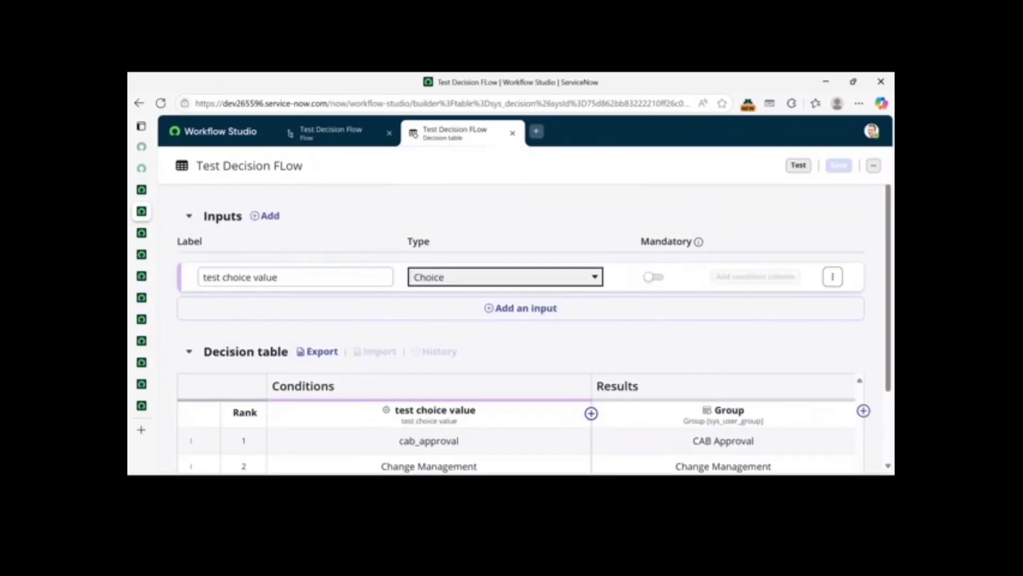
pyautogui.moveTo(141, 211)
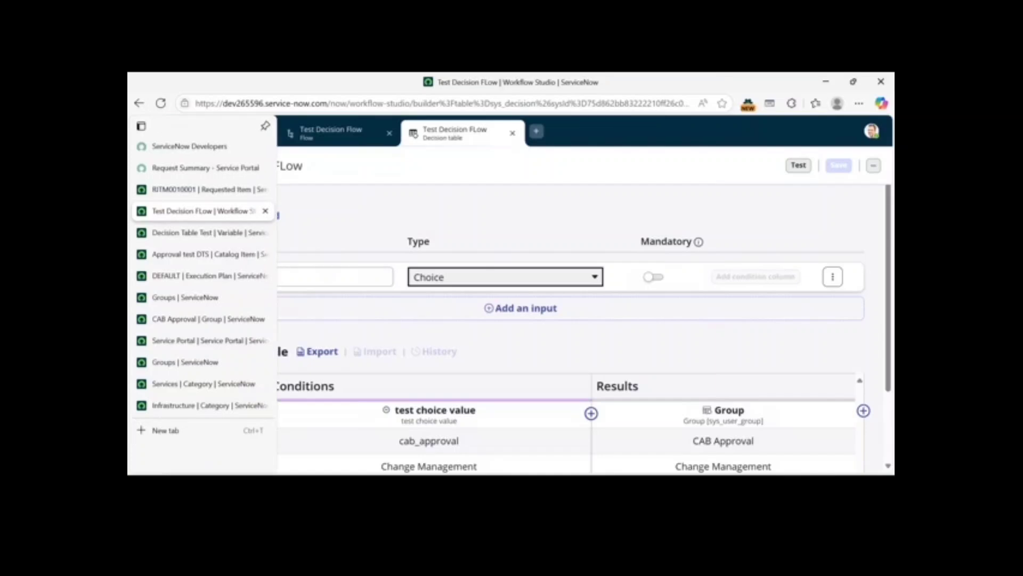
pyautogui.click(203, 189)
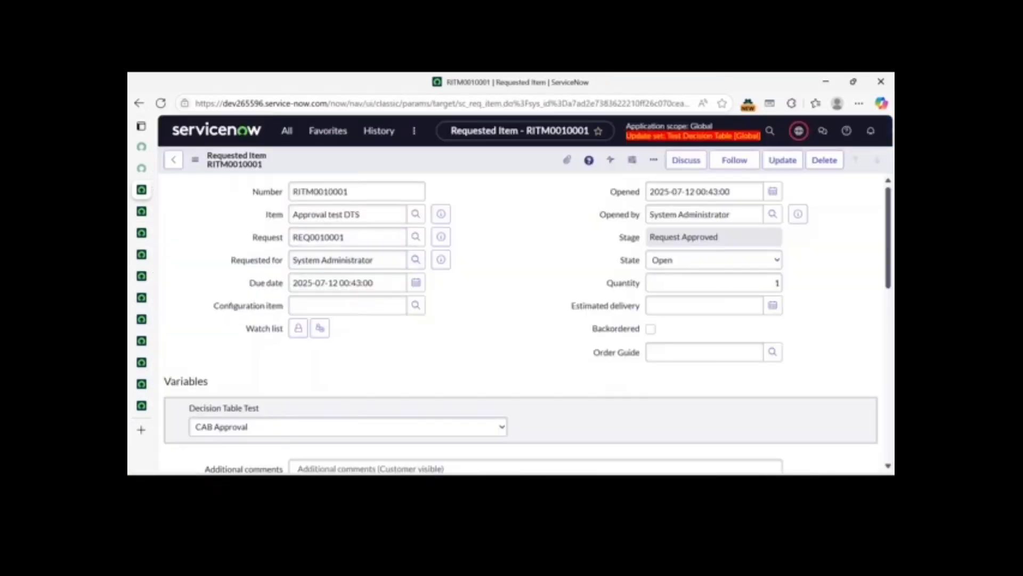
pyautogui.scroll(-6, 522, 320)
pyautogui.scroll(6, 522, 320)
pyautogui.scroll(-10, 523, 320)
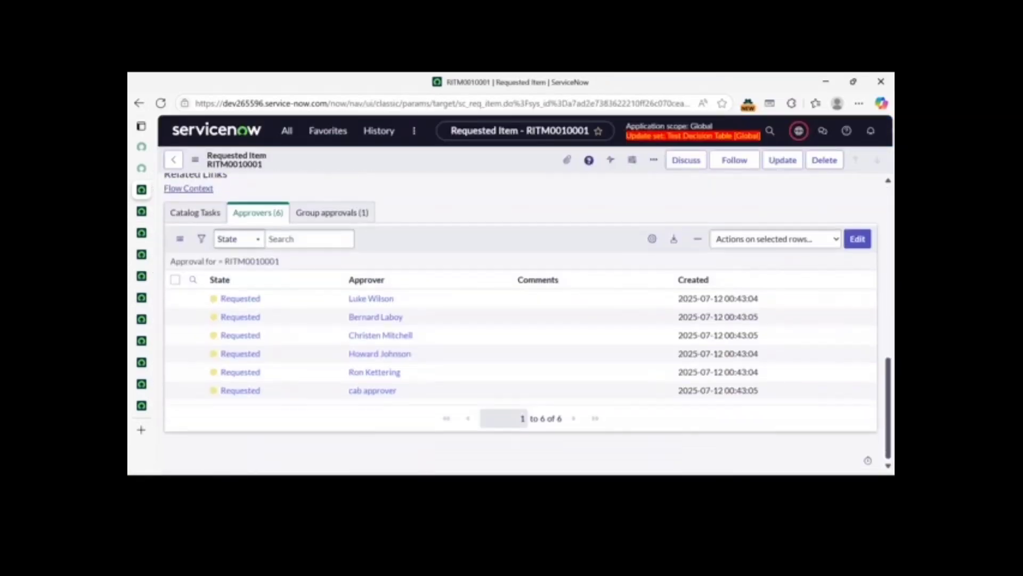
pyautogui.scroll(10, 522, 319)
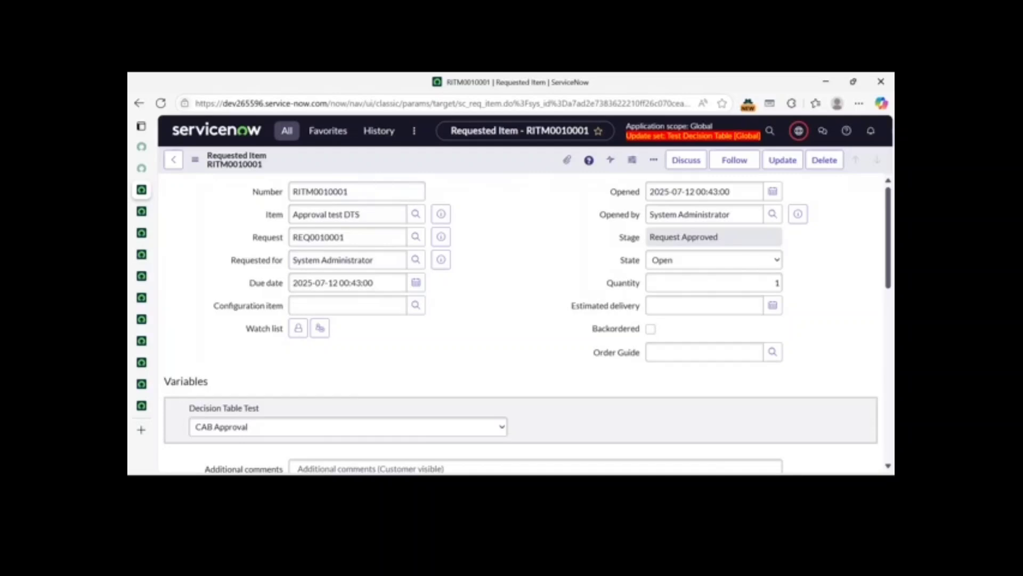
# Look up the Maintain Items module by searching the navigator for "maintain items".
pyautogui.click(286, 130)
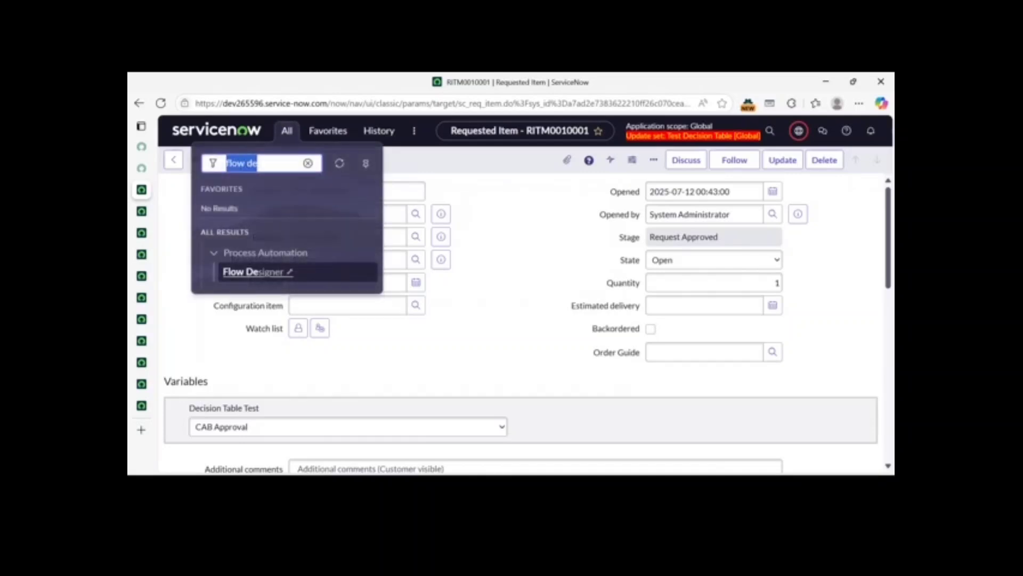
pyautogui.press('BackSpace')
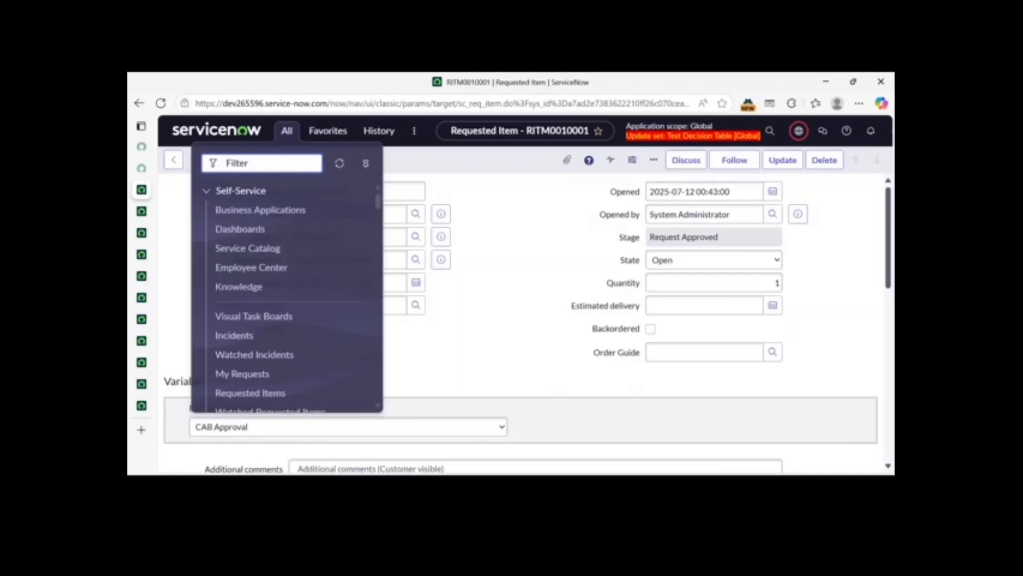
pyautogui.write('maintain items')
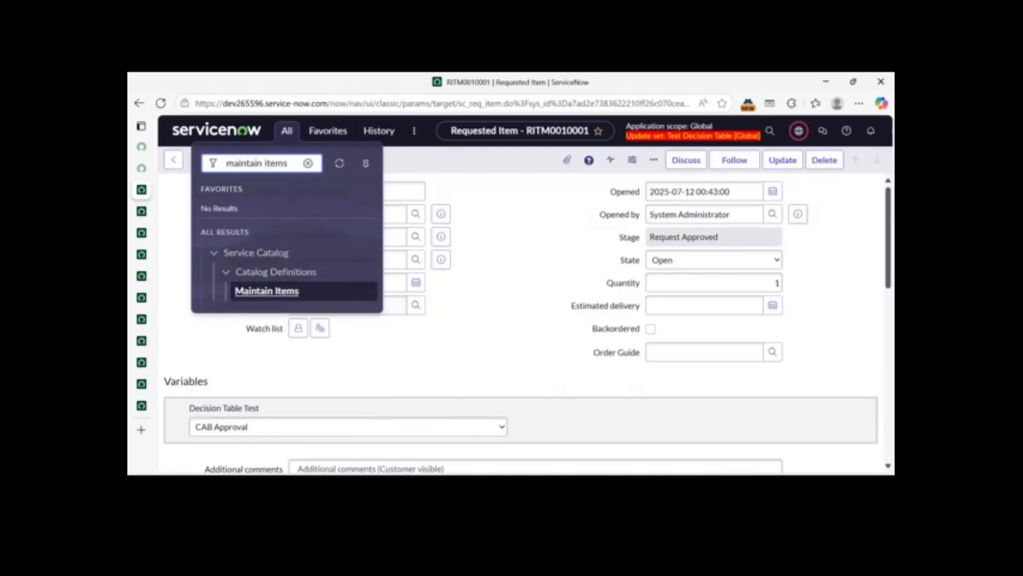
pyautogui.click(267, 291)
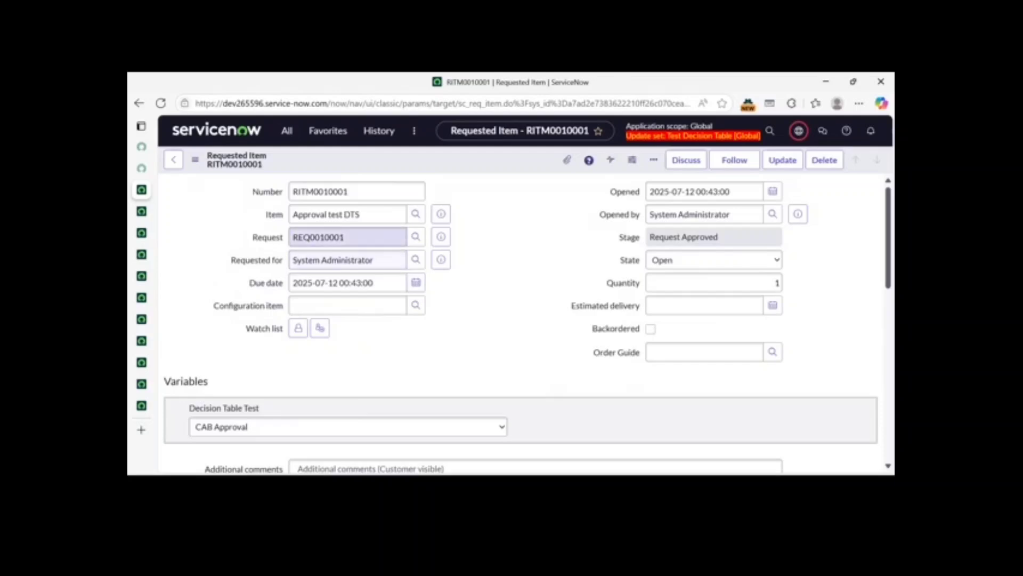
# Check the catalog item name and the Decision Table Test variable on the requested item.
pyautogui.moveTo(363, 215); pyautogui.dragTo(287, 216)
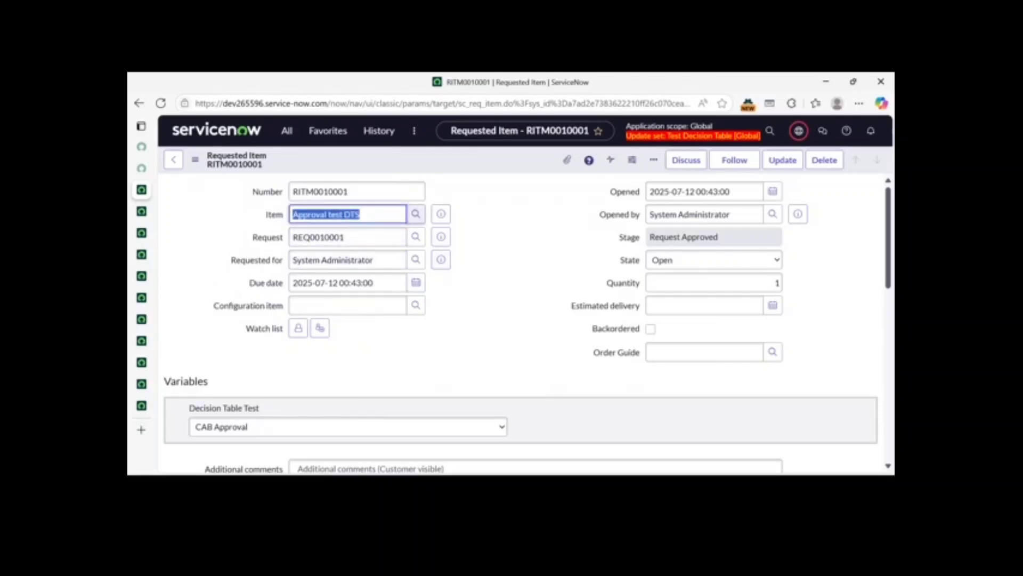
pyautogui.click(478, 228)
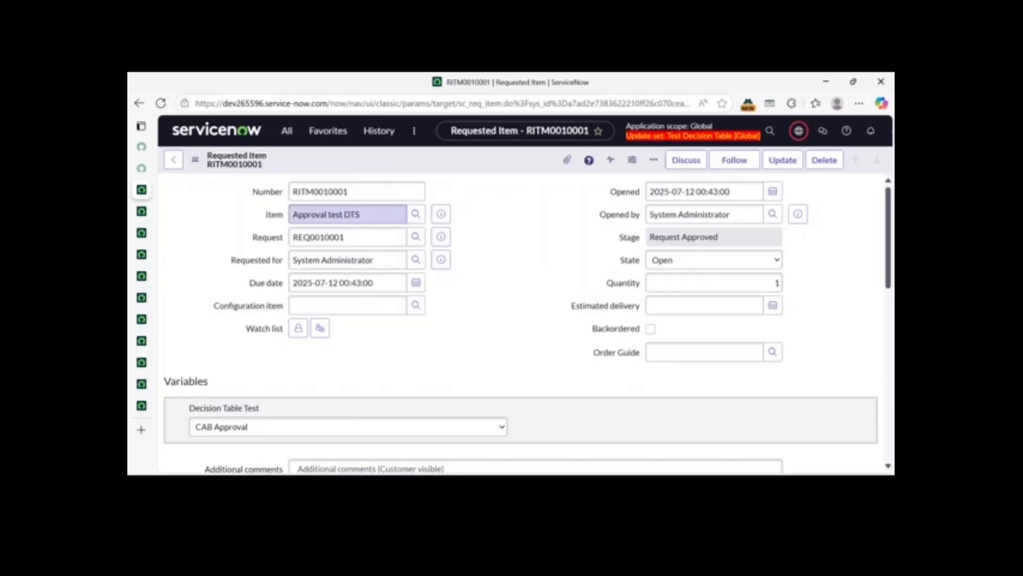
pyautogui.press('Tab')
pyautogui.scroll(-2, 522, 320)
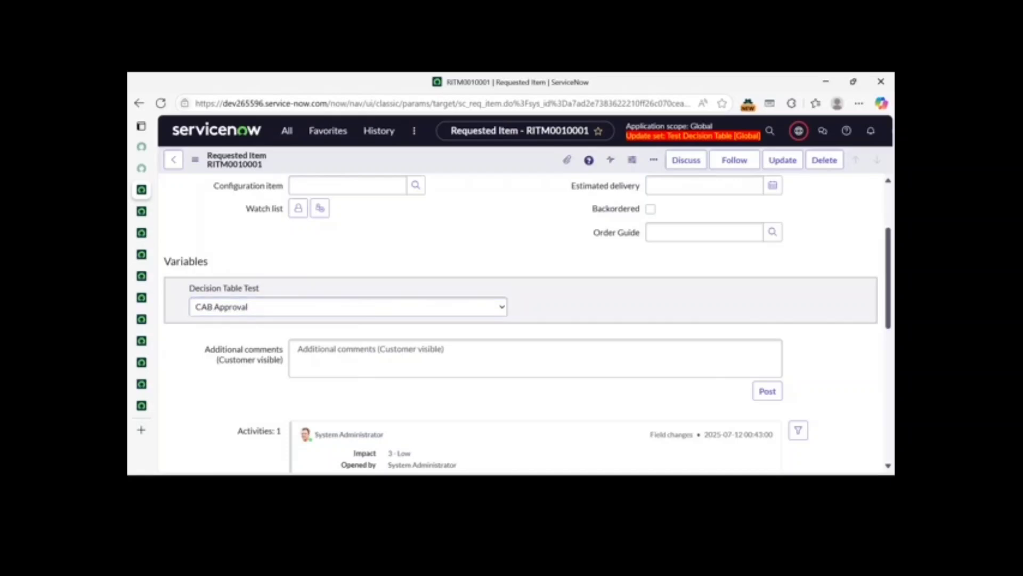
# Go to the sys_user_group list with a slash command and open the RMA Approvers group in a separate tab.
pyautogui.write('/sys')
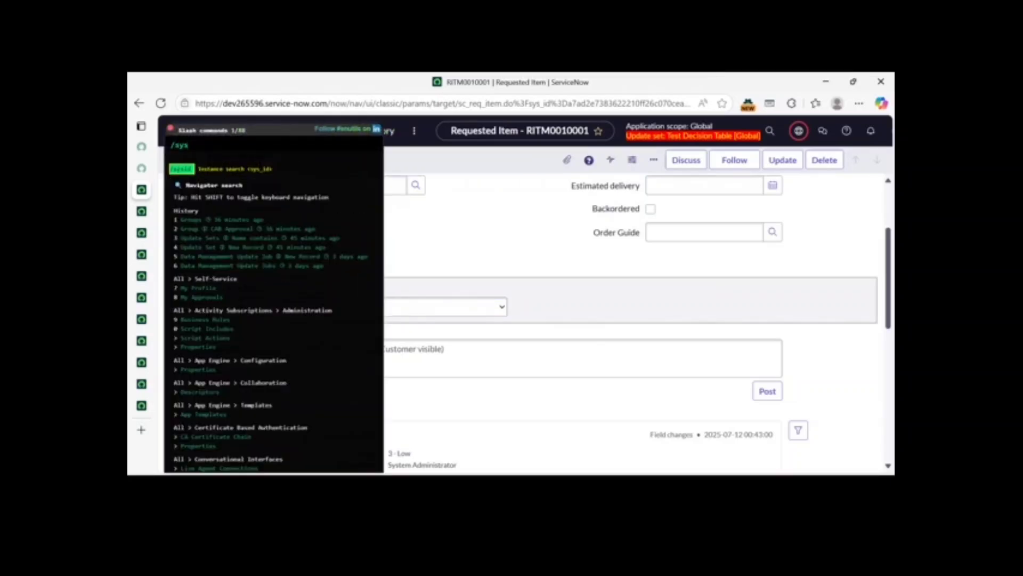
pyautogui.write('_user_gr')
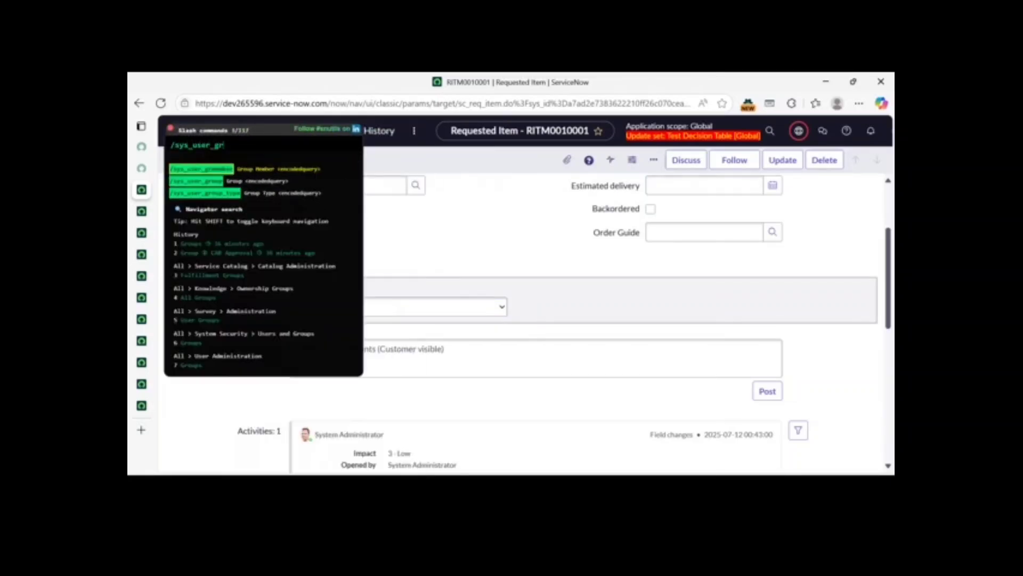
pyautogui.write('oup')
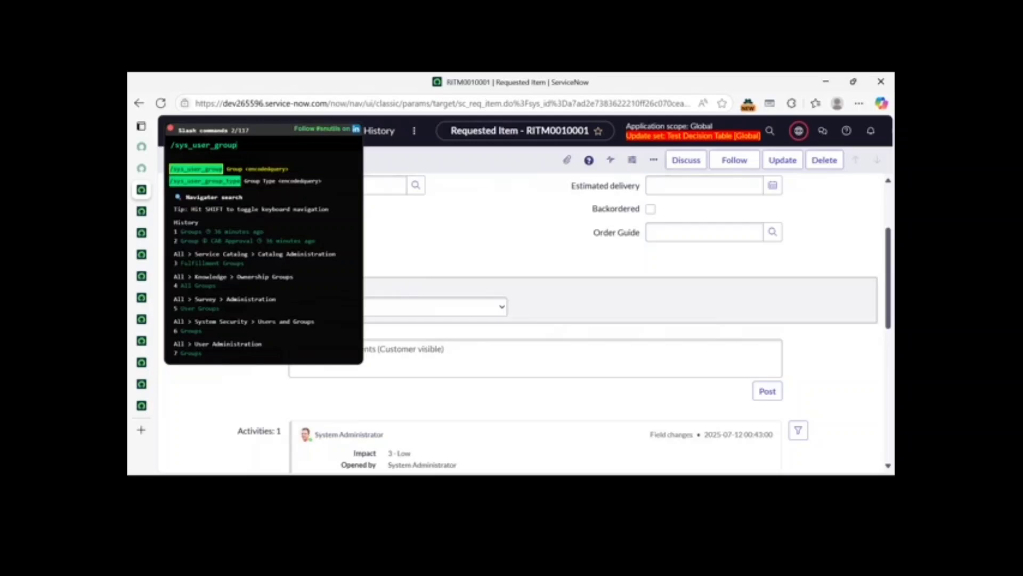
pyautogui.press('Return')
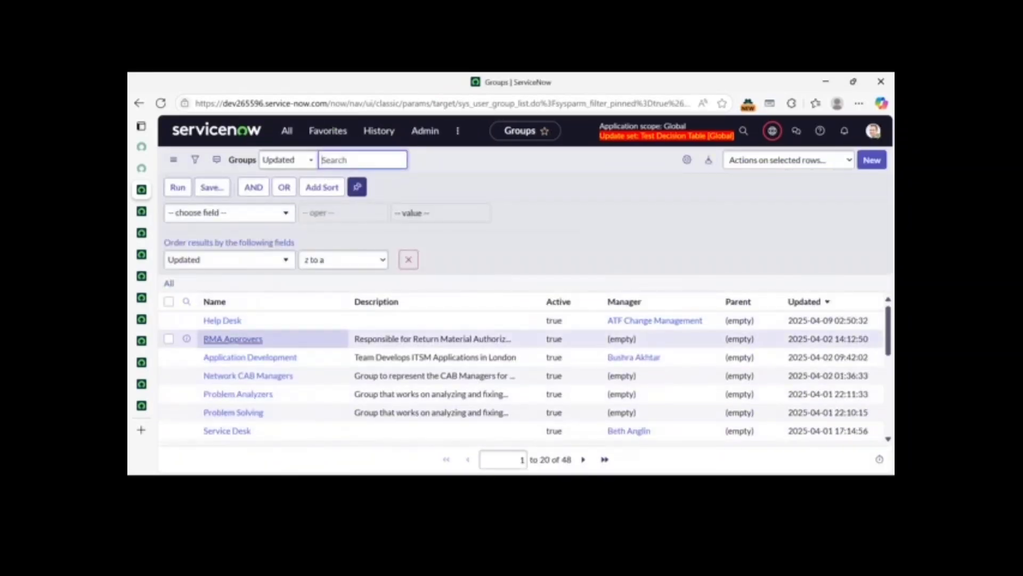
pyautogui.keyDown('ctrl'); pyautogui.click(233, 339); pyautogui.keyUp('ctrl')
pyautogui.moveTo(142, 233)
pyautogui.click(142, 212)
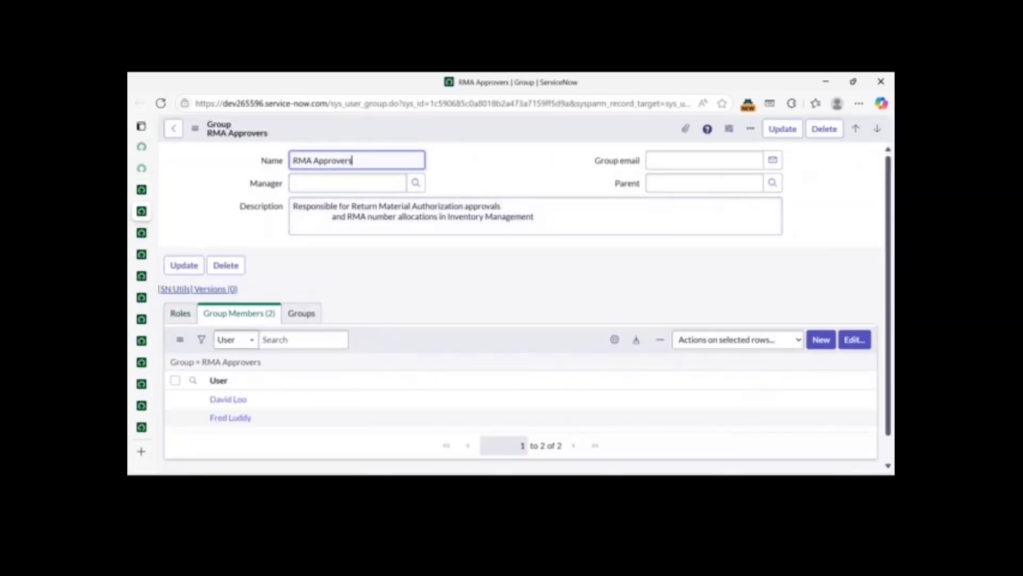
# Go to the Approval test DTS catalog item and check the flow assigned in its process engine settings.
pyautogui.moveTo(142, 254)
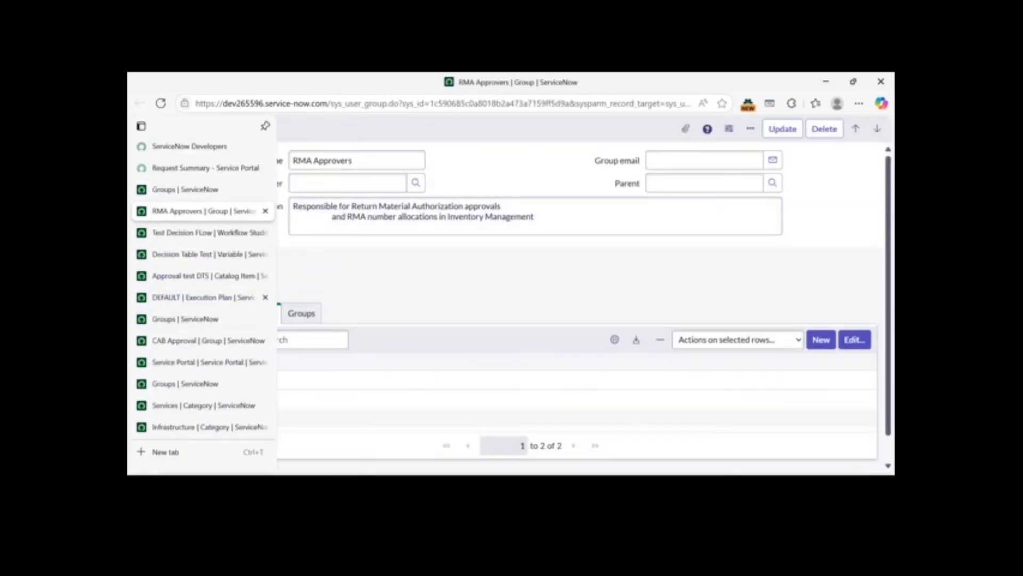
pyautogui.click(202, 276)
pyautogui.scroll(-4, 512, 307)
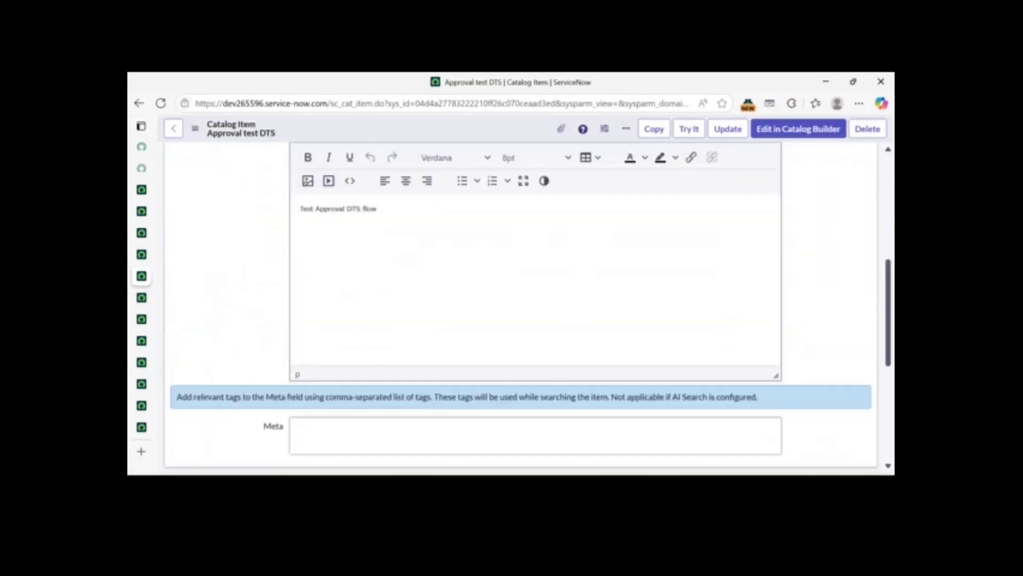
pyautogui.scroll(5, 512, 306)
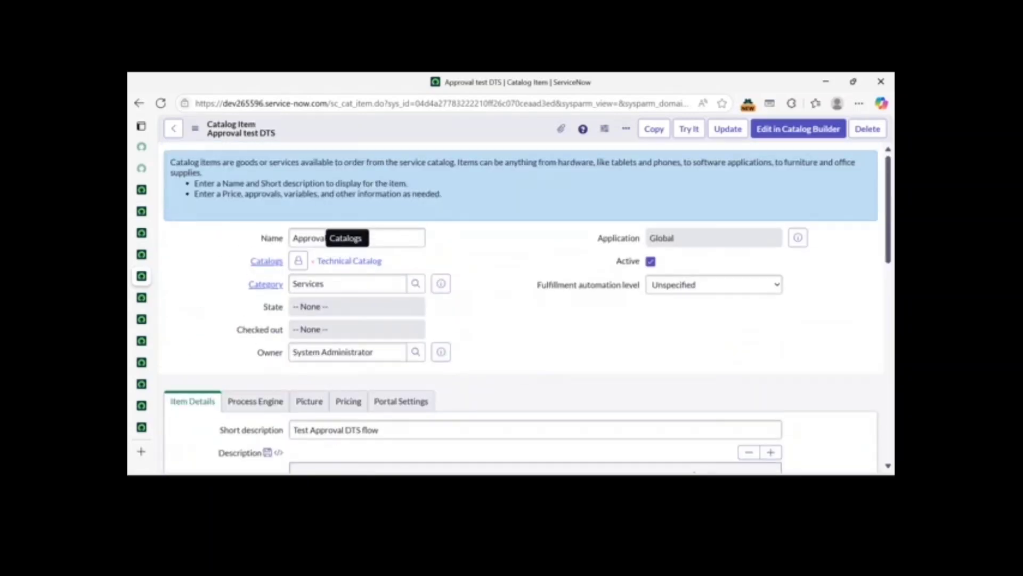
pyautogui.scroll(-2, 309, 280)
pyautogui.click(256, 281)
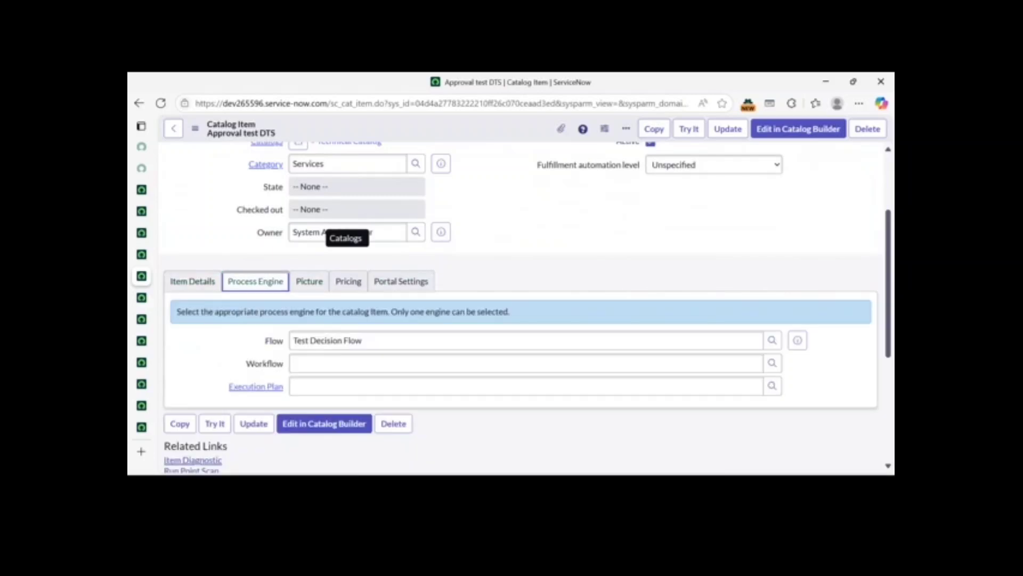
pyautogui.moveTo(370, 341); pyautogui.dragTo(305, 341)
pyautogui.click(374, 260)
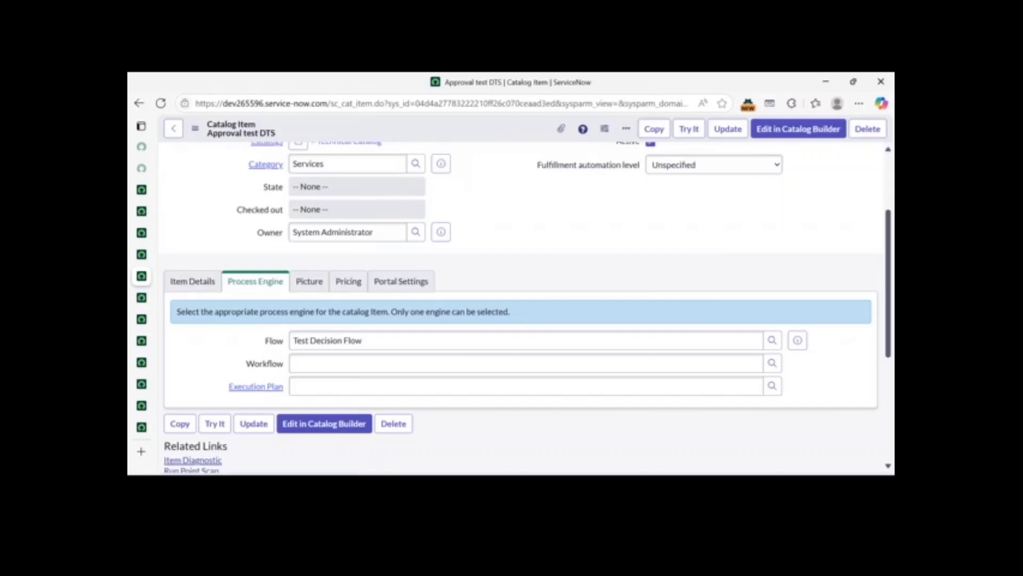
# Examine the catalog item's variables list alongside its assigned flow.
pyautogui.scroll(-4, 486, 283)
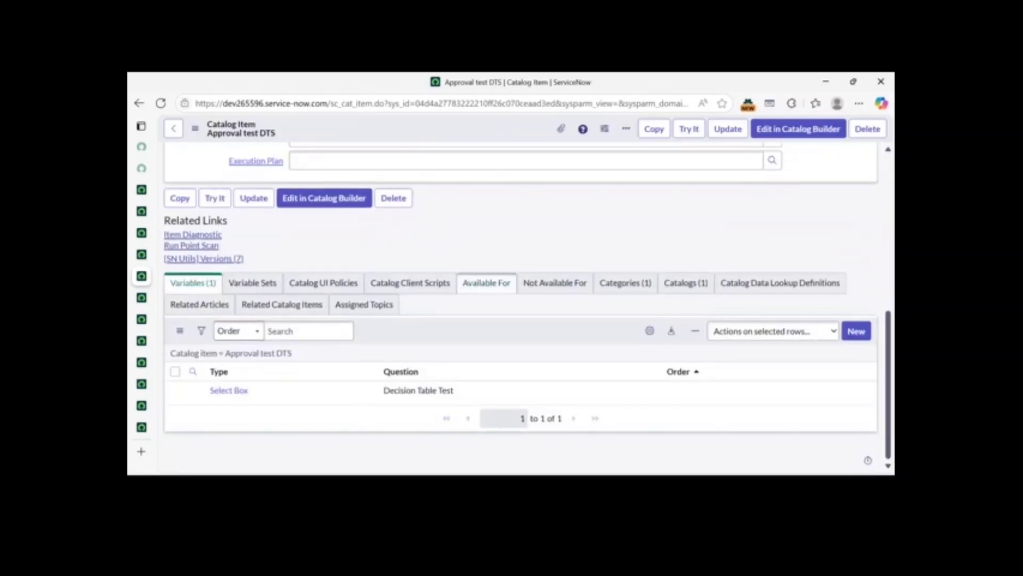
pyautogui.scroll(5, 487, 283)
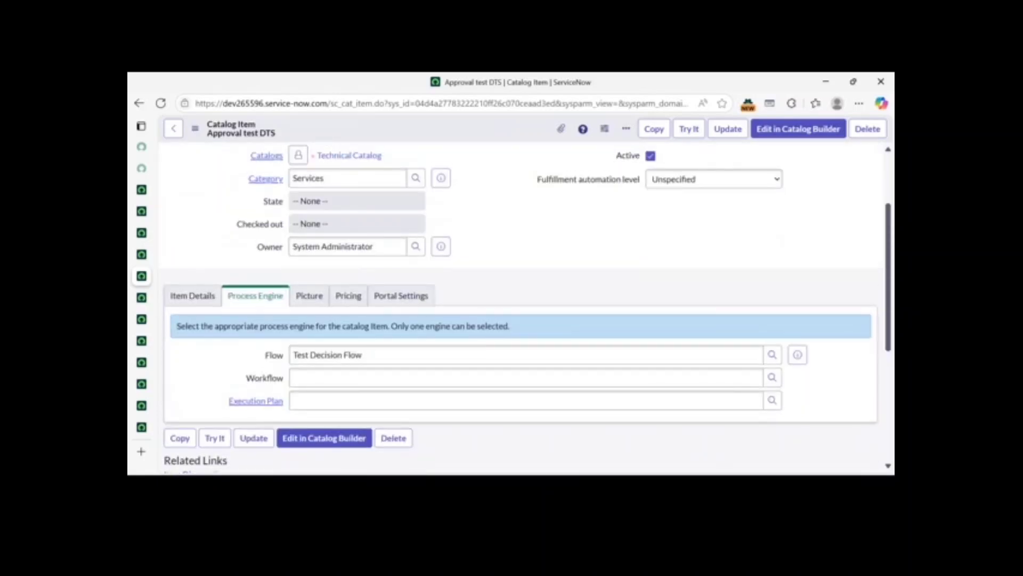
pyautogui.scroll(-3, 486, 283)
pyautogui.scroll(1, 487, 282)
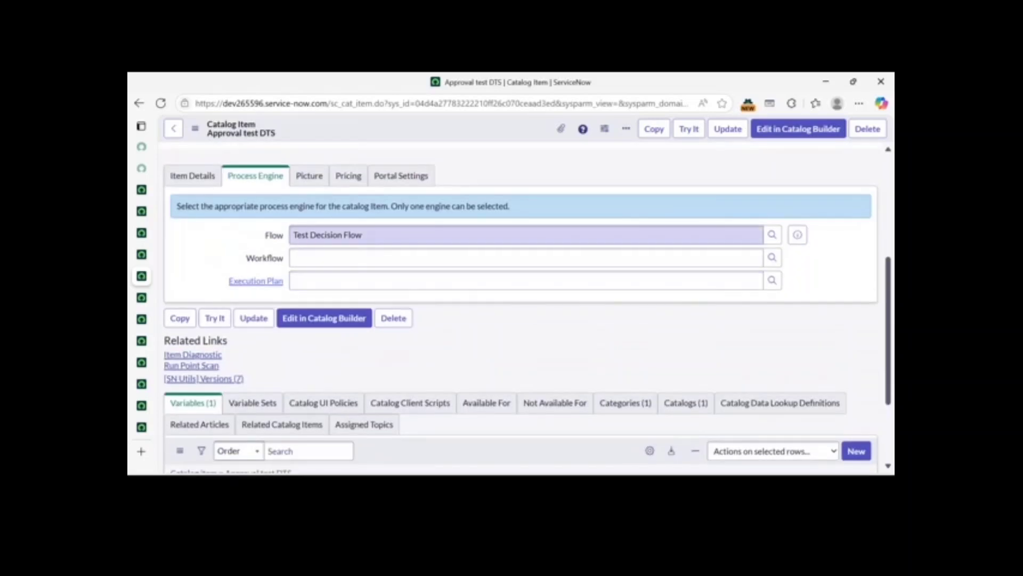
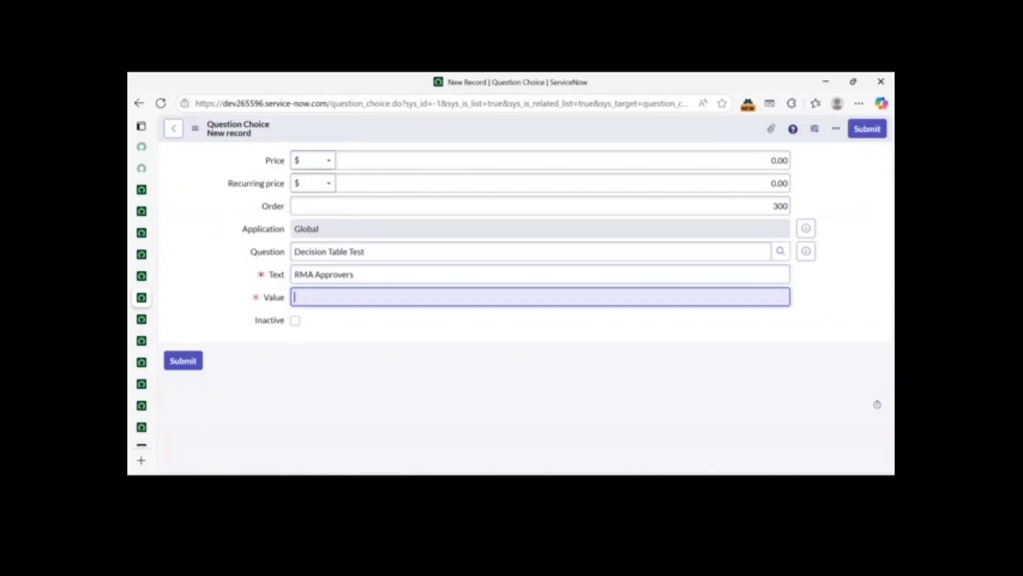
# Set the value of the new RMA Approvers question choice to rma_approvers and save the record.
pyautogui.write('rma_')
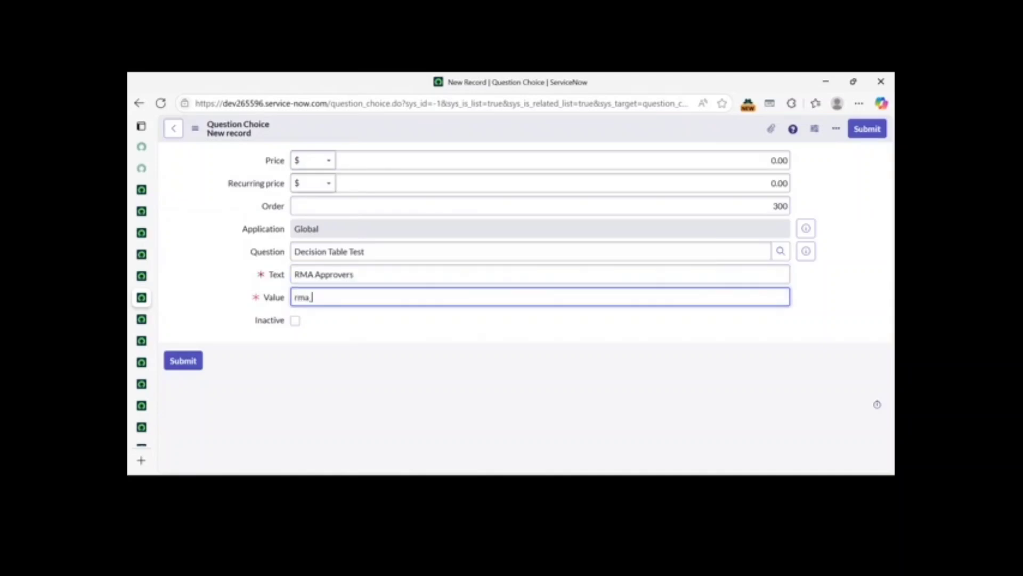
pyautogui.write('approvers')
pyautogui.press('Tab')
pyautogui.hotkey('shift', 'Tab')
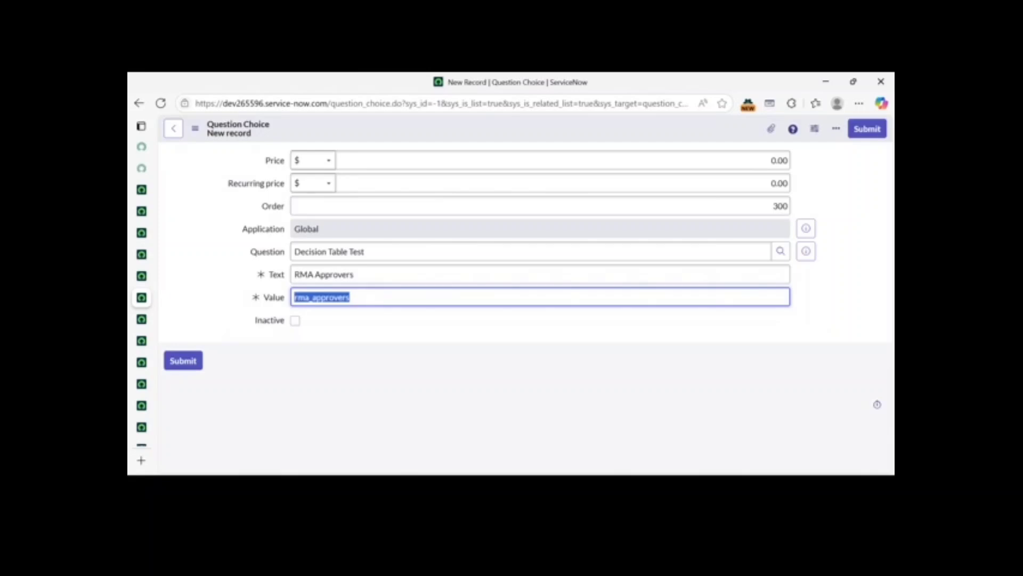
pyautogui.press('Tab')
pyautogui.click(498, 297)
pyautogui.rightClick(499, 130)
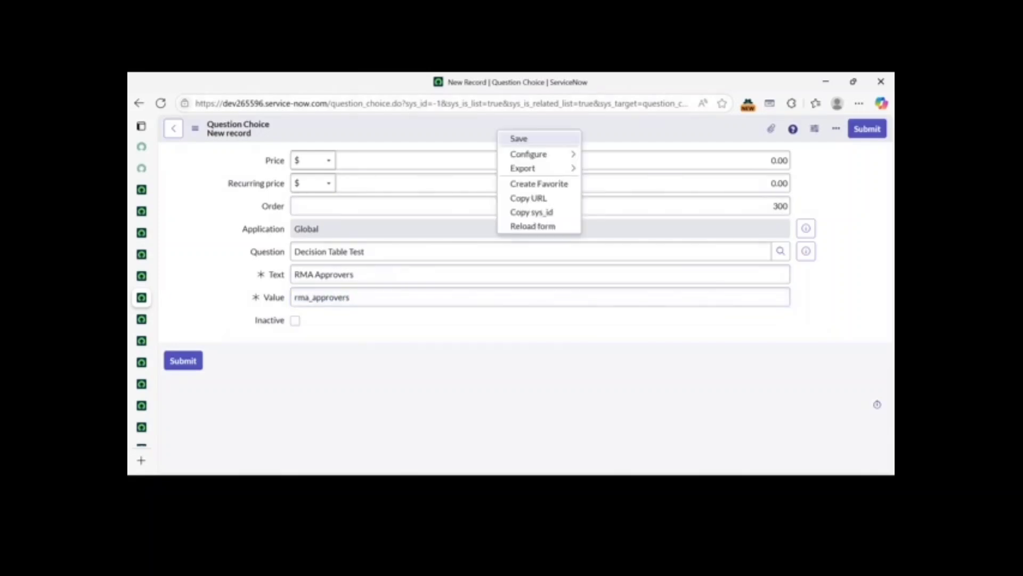
pyautogui.click(519, 138)
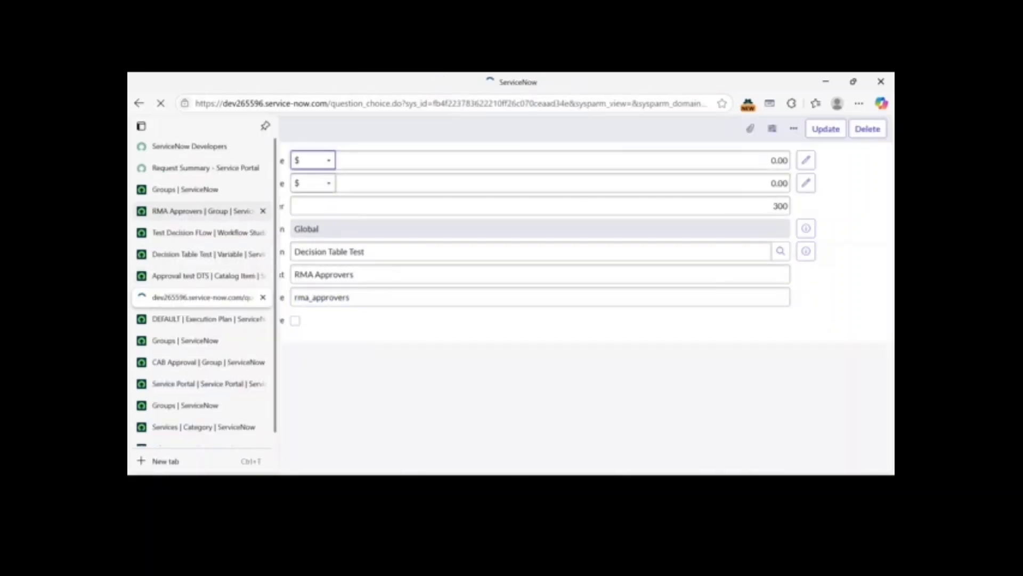
# Open the Network CAB Managers group from the groups list in a separate tab, and return to the Approval test DTS catalog item.
pyautogui.click(185, 189)
pyautogui.scroll(-2, 415, 341)
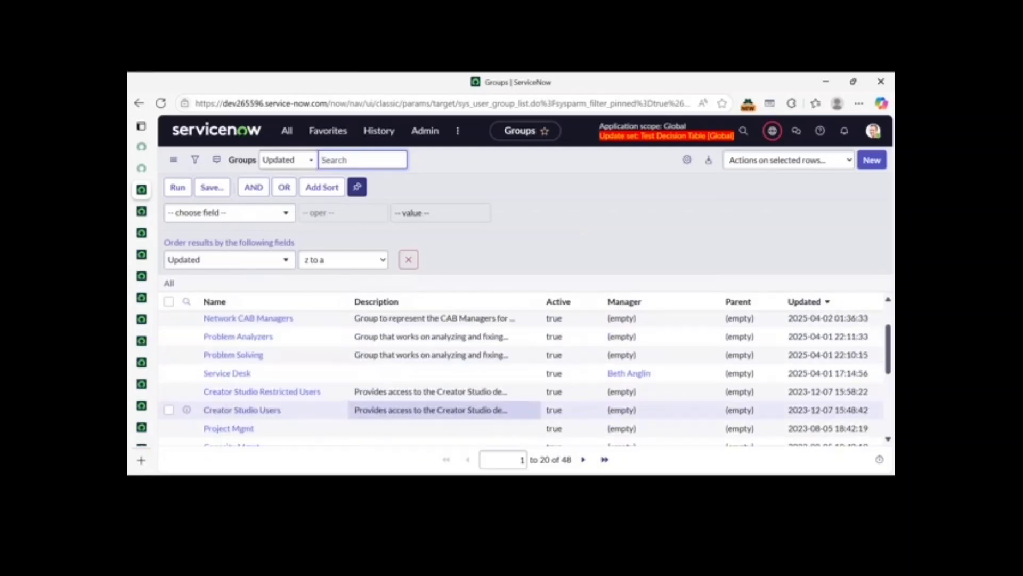
pyautogui.scroll(2, 400, 400)
pyautogui.click(248, 375)
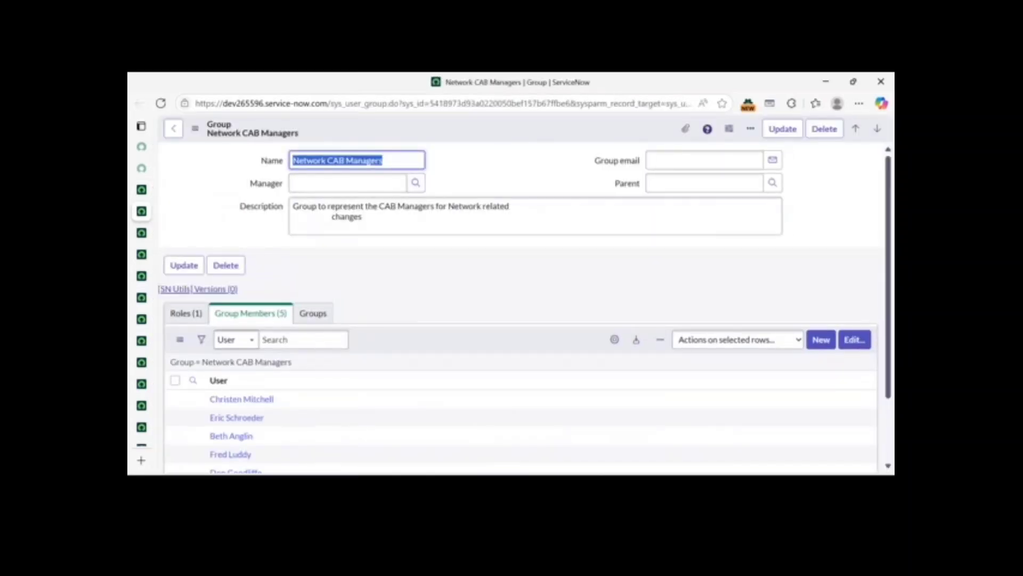
pyautogui.moveTo(142, 288)
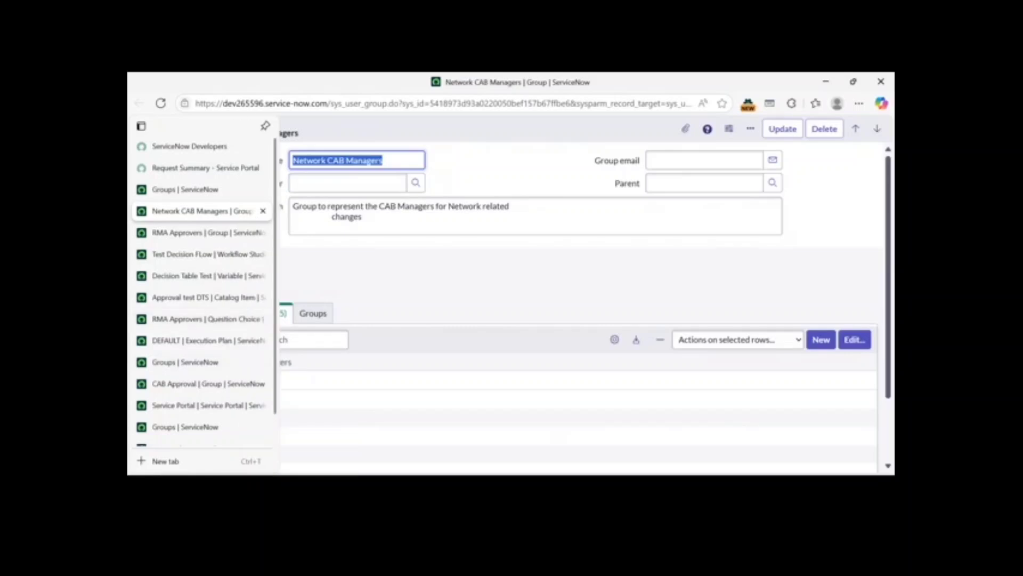
pyautogui.click(182, 297)
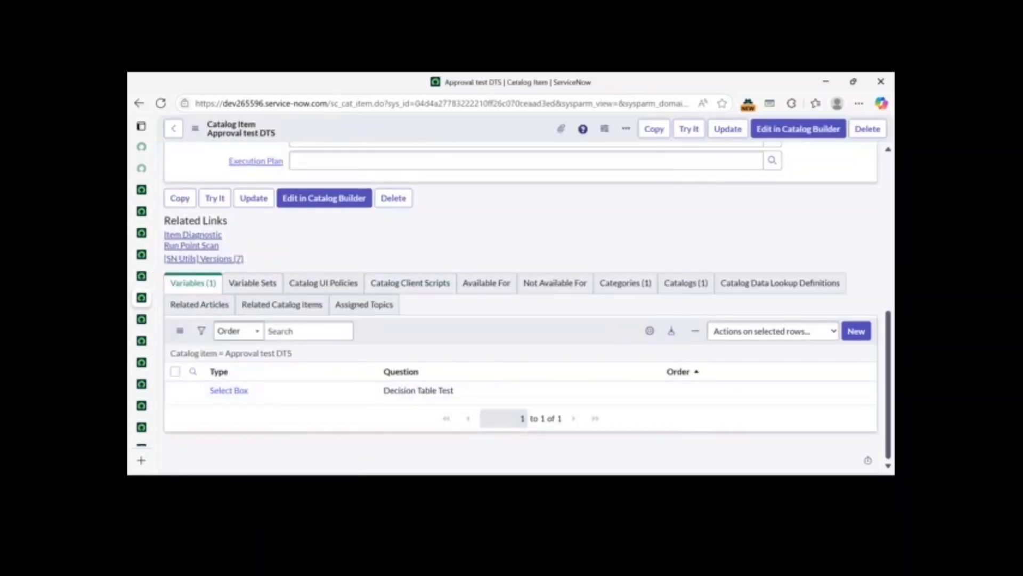
# Insert a new question choice from the RMA Approvers record with text Network CAB Managers and value network_cab_managers.
pyautogui.click(142, 320)
pyautogui.click(363, 275)
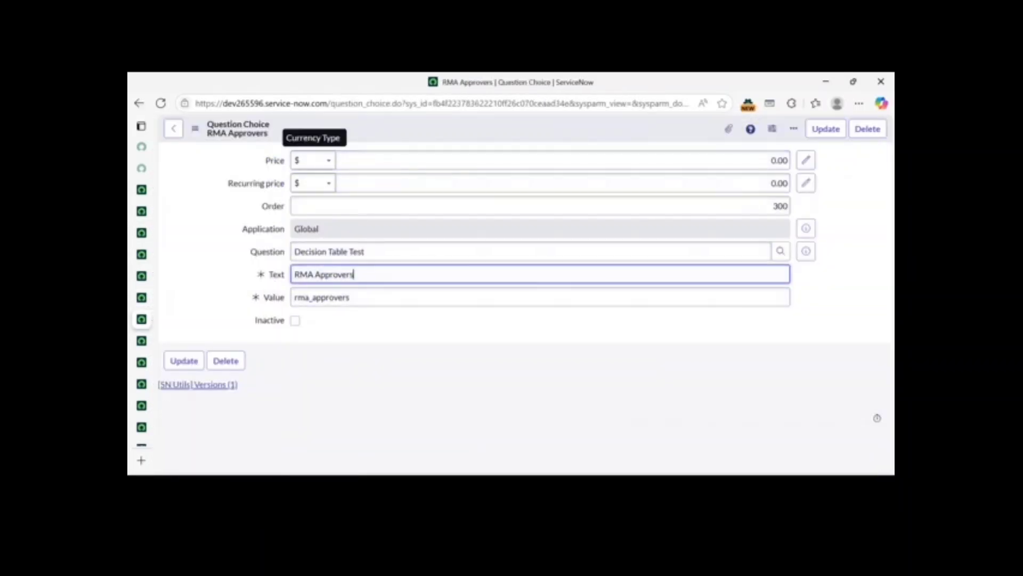
pyautogui.hotkey('ctrl', 'a')
pyautogui.write('Network CAB Managers')
pyautogui.click(362, 297)
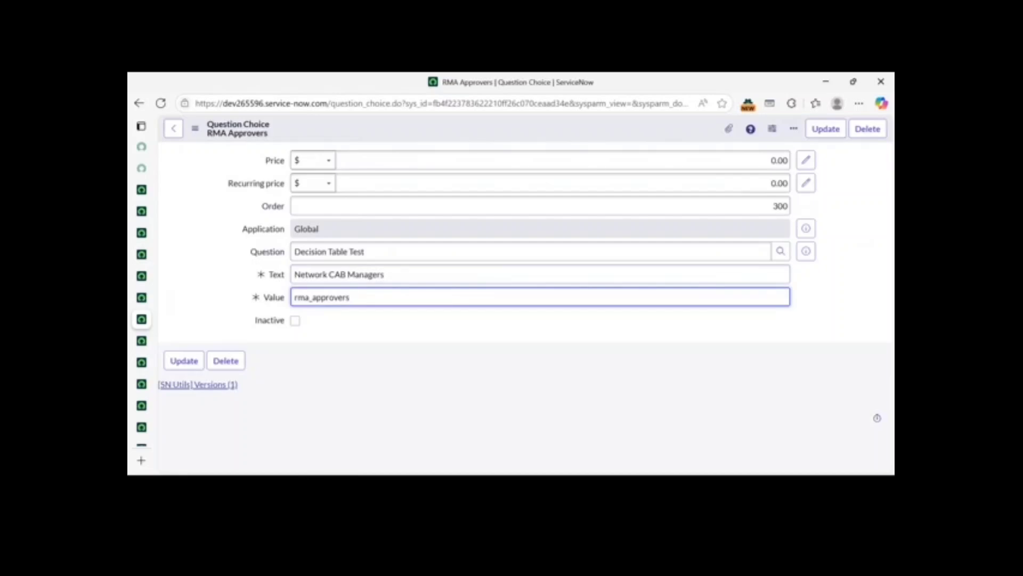
pyautogui.hotkey('ctrl', 'a')
pyautogui.write('network_cab_manage')
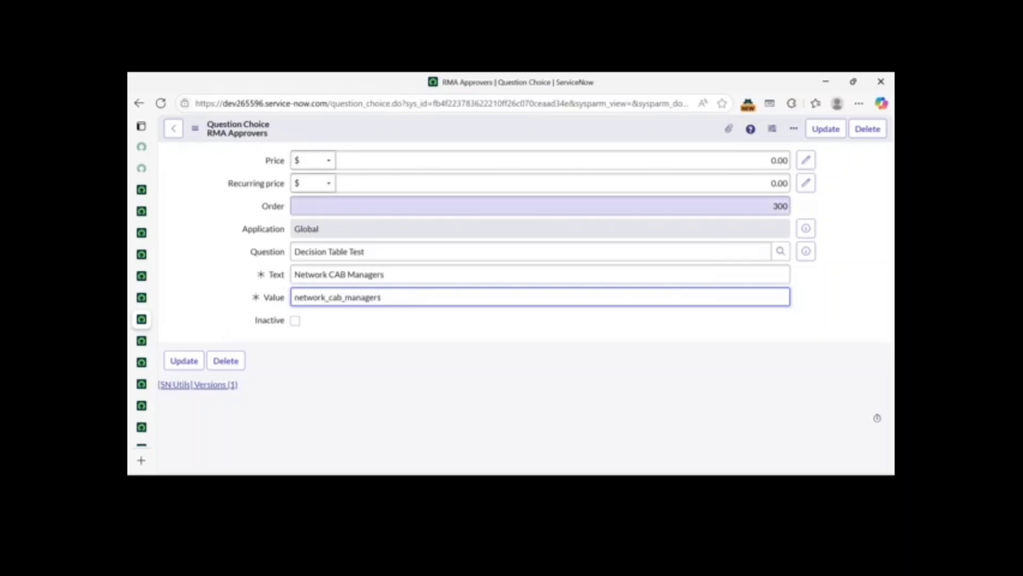
pyautogui.rightClick(460, 130)
pyautogui.click(485, 167)
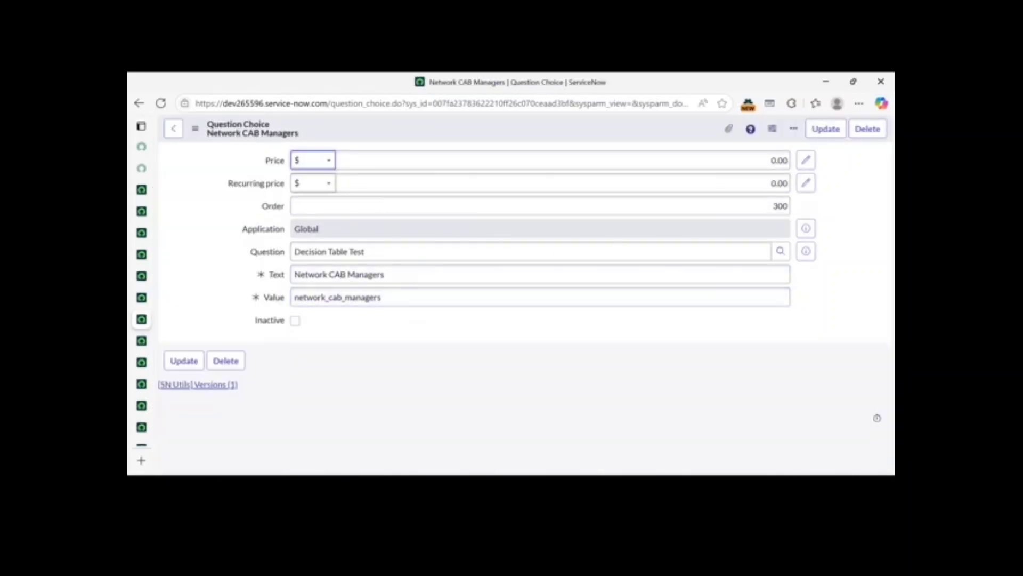
# Open the Problem Solving group from the groups list in a separate tab and view its record.
pyautogui.click(208, 189)
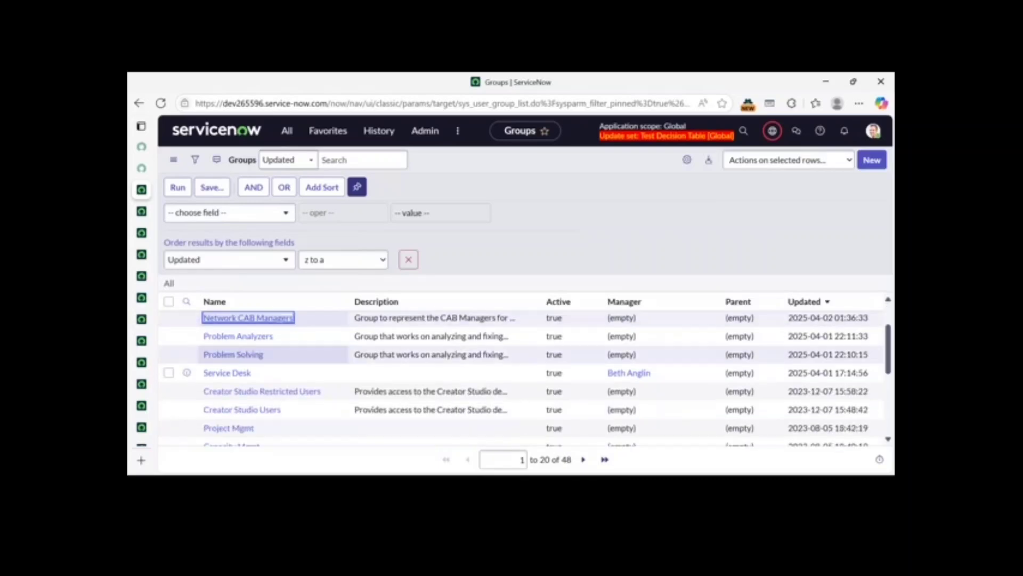
pyautogui.middleClick(234, 355)
pyautogui.click(143, 211)
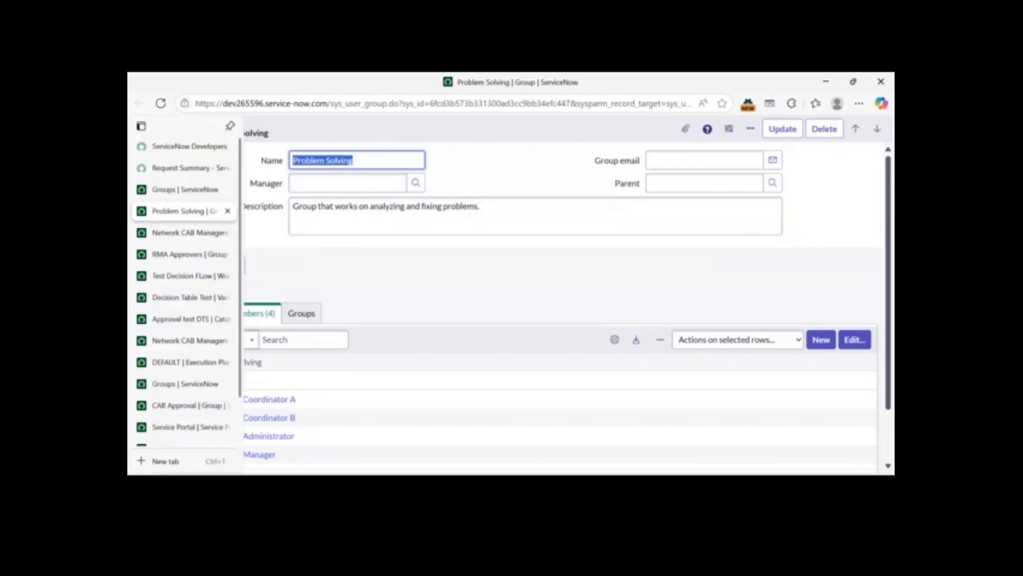
# Go back to the Network CAB Managers question choice and replace its text with Problem Solving.
pyautogui.click(181, 319)
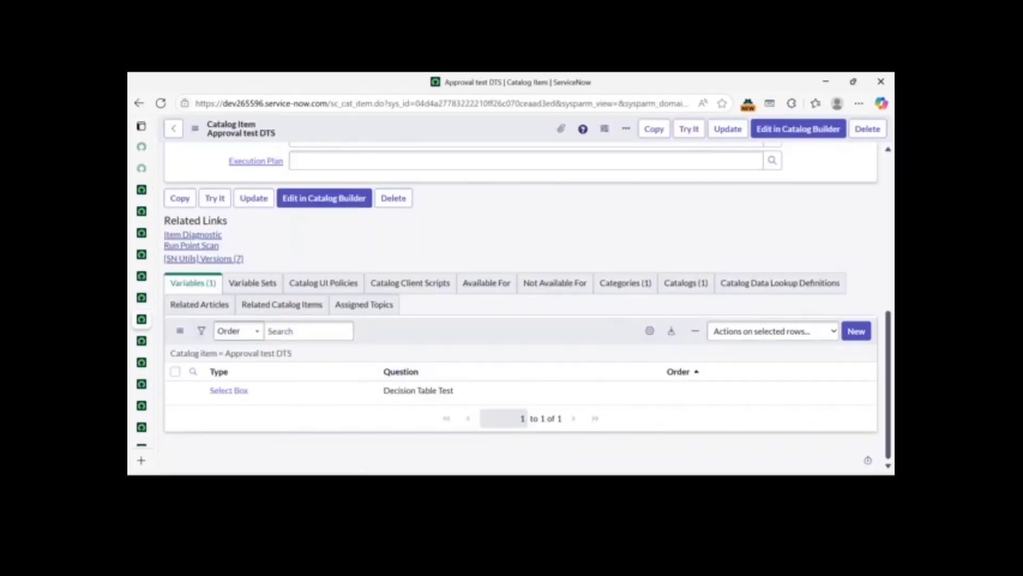
pyautogui.moveTo(142, 318)
pyautogui.click(208, 297)
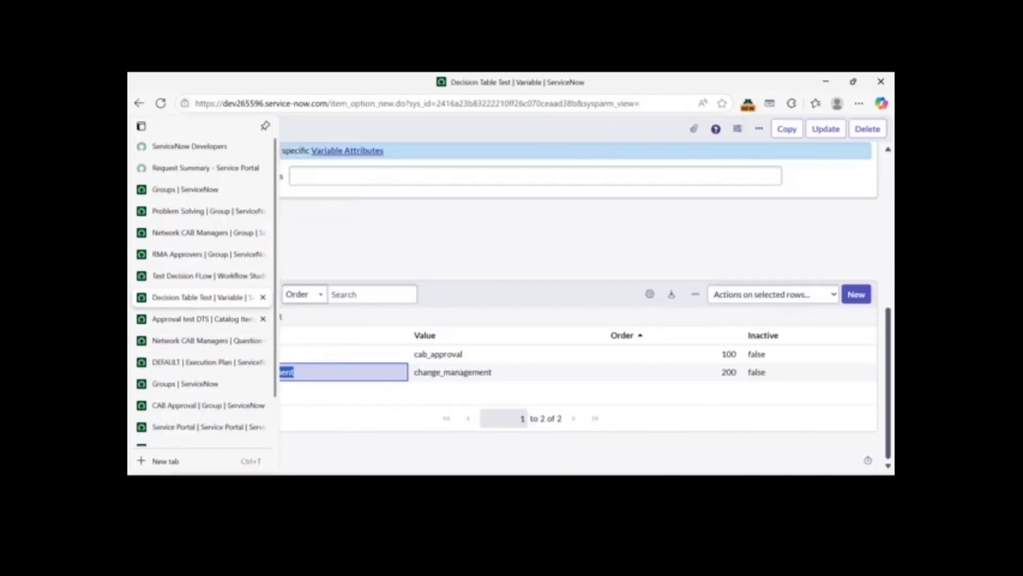
pyautogui.moveTo(142, 318)
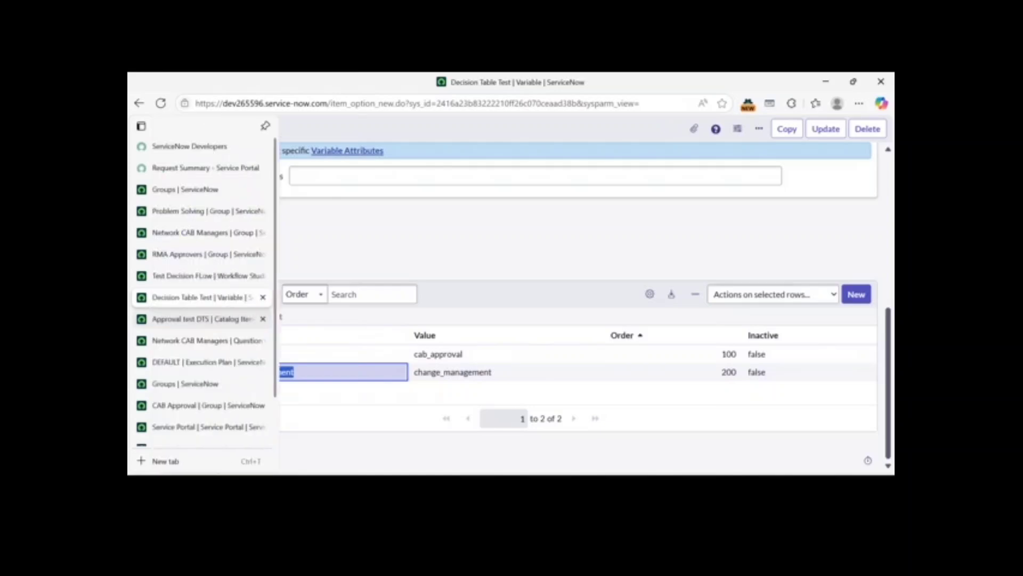
pyautogui.click(181, 319)
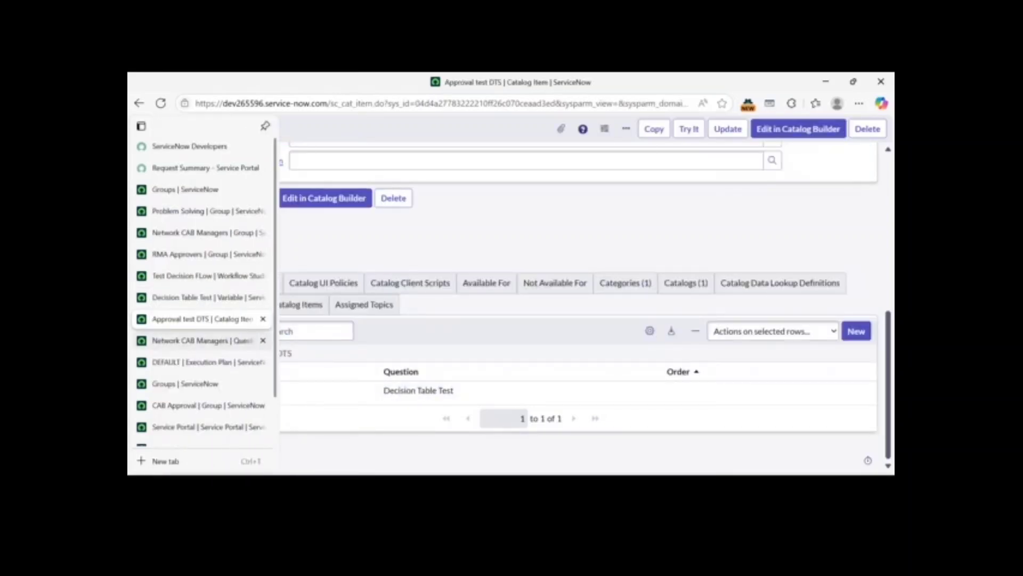
pyautogui.click(181, 340)
pyautogui.tripleClick(341, 274)
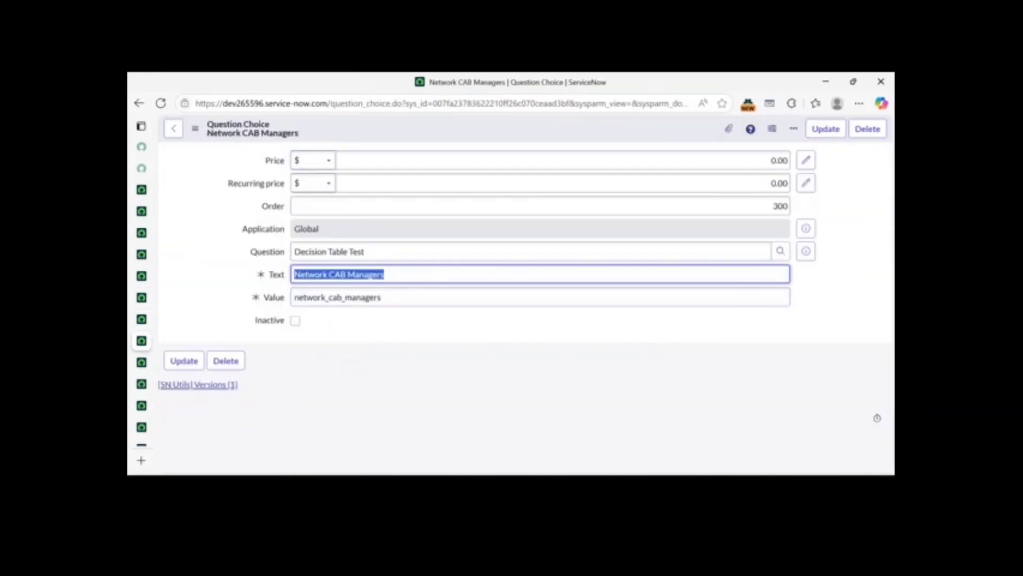
pyautogui.write('Problem Solving')
# Set the question choice's value to problem_solving and insert it as a new choice record.
pyautogui.click(427, 297)
pyautogui.hotkey('ctrl', 'a')
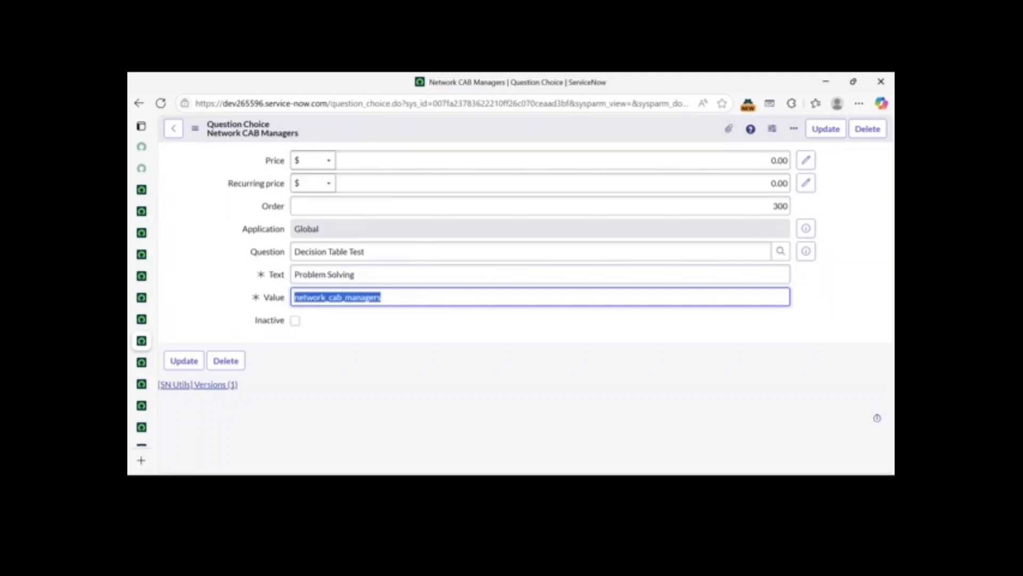
pyautogui.write('probleame')
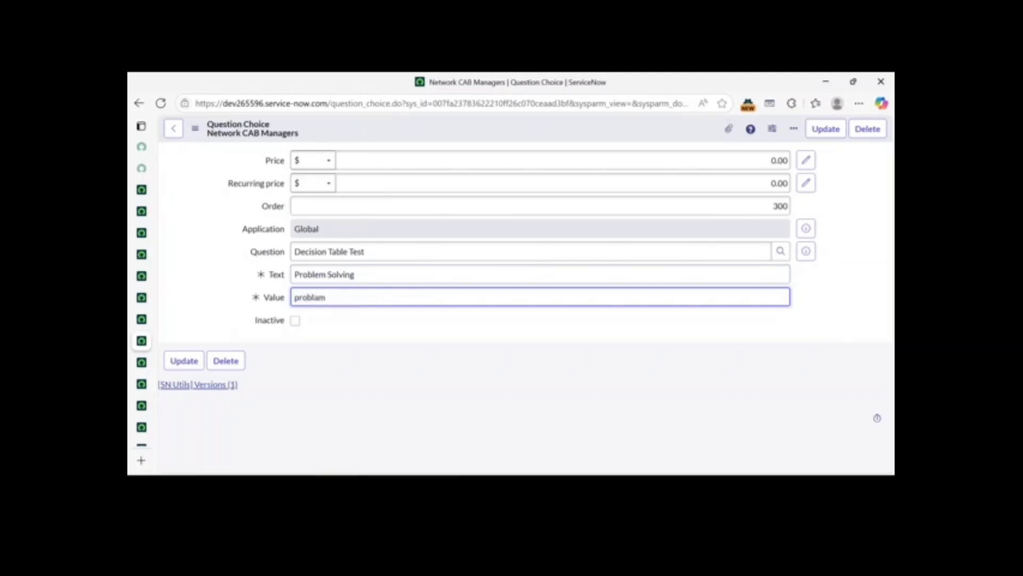
pyautogui.write('m_solving')
pyautogui.rightClick(460, 128)
pyautogui.click(496, 164)
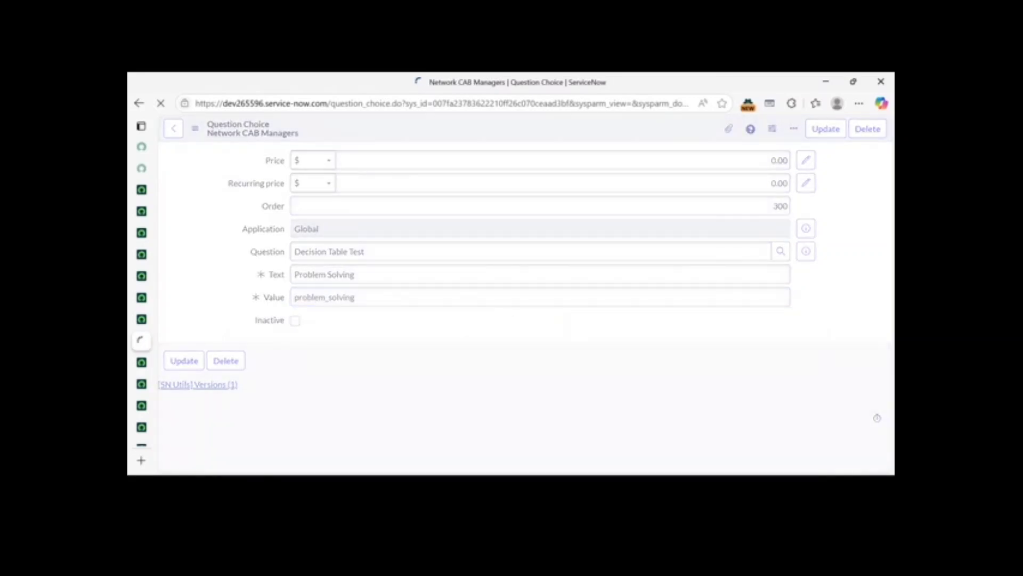
# Return to the Approval test DTS order form in the service portal and check the choices offered for Decision Table Test.
pyautogui.moveTo(144, 189)
pyautogui.click(147, 168)
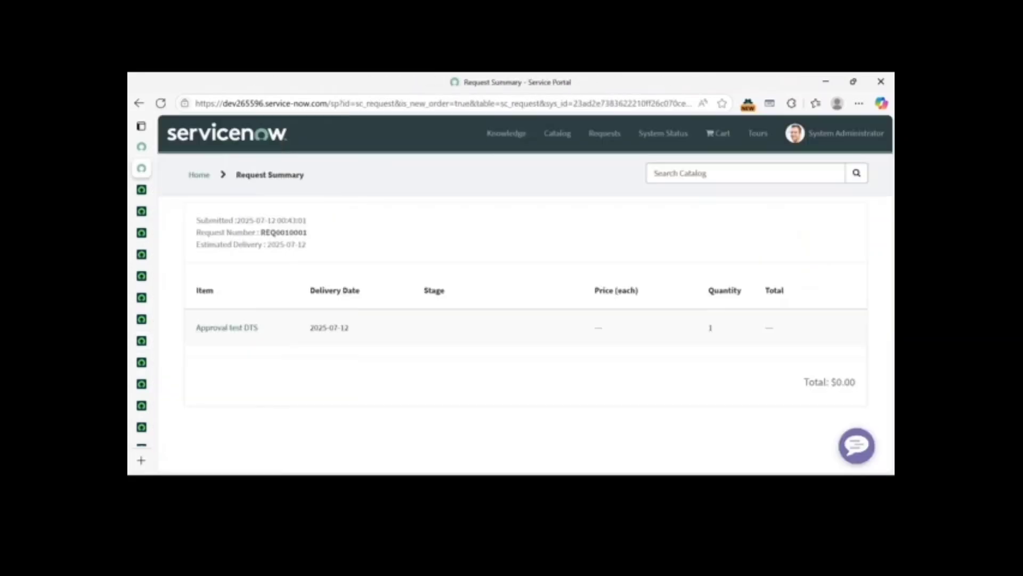
pyautogui.hotkey('alt', 'Left')
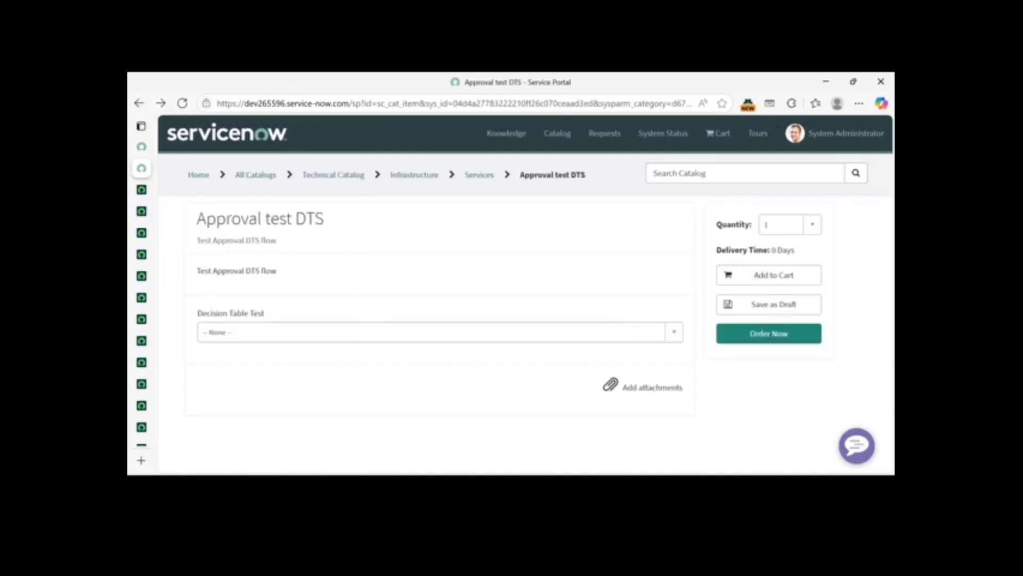
pyautogui.click(441, 332)
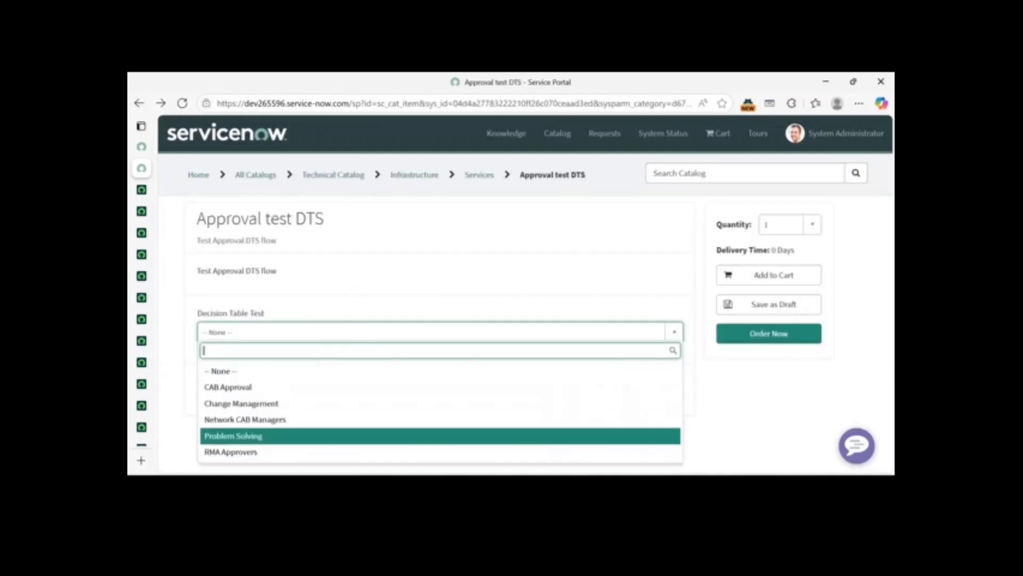
pyautogui.press('Up')
pyautogui.press('Up')
pyautogui.press('Up')
pyautogui.press('Down')
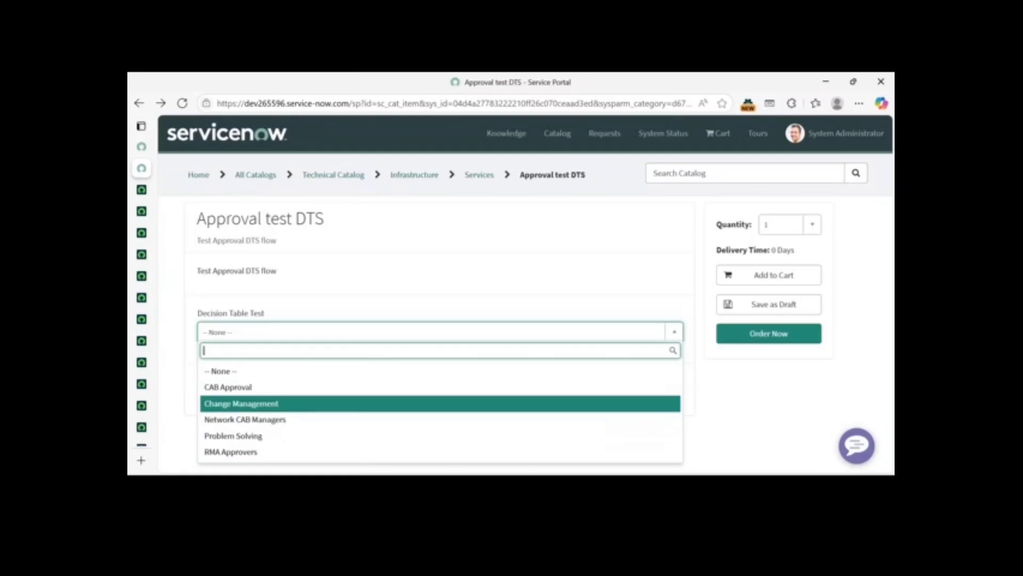
pyautogui.press('Up')
pyautogui.press('Up')
pyautogui.press('Return')
pyautogui.click(440, 332)
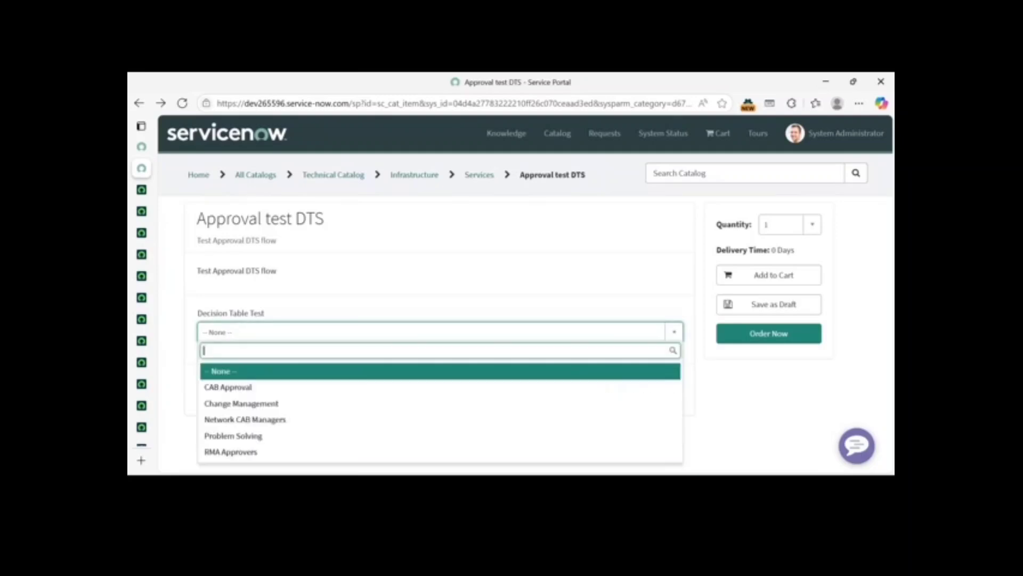
pyautogui.press('Return')
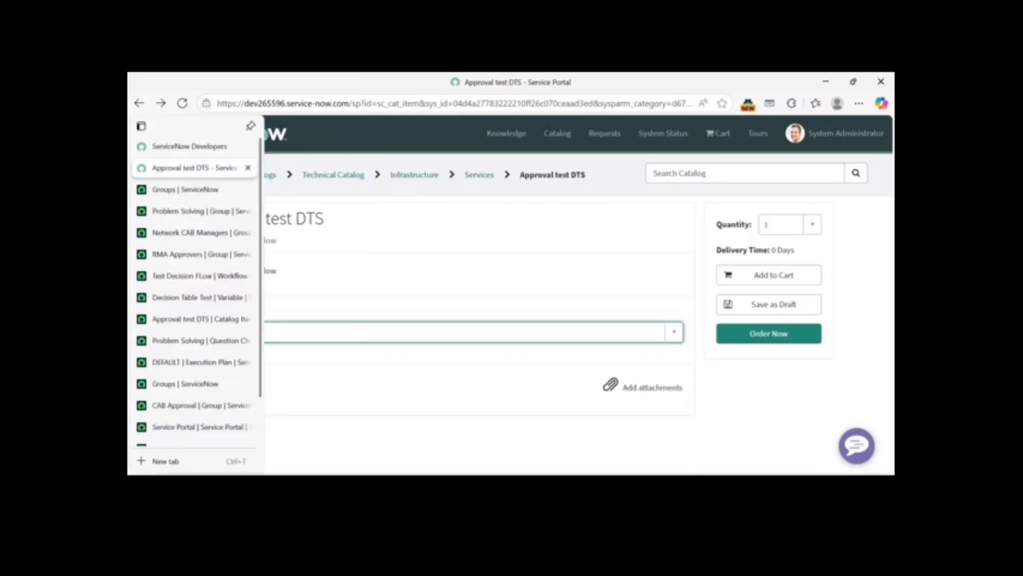
# Go through the Decision Table Test choices from CAB Approval to RMA Approvers, leaving the field at None.
pyautogui.press('Down')
pyautogui.press('Down')
pyautogui.press('Down')
pyautogui.press('Down')
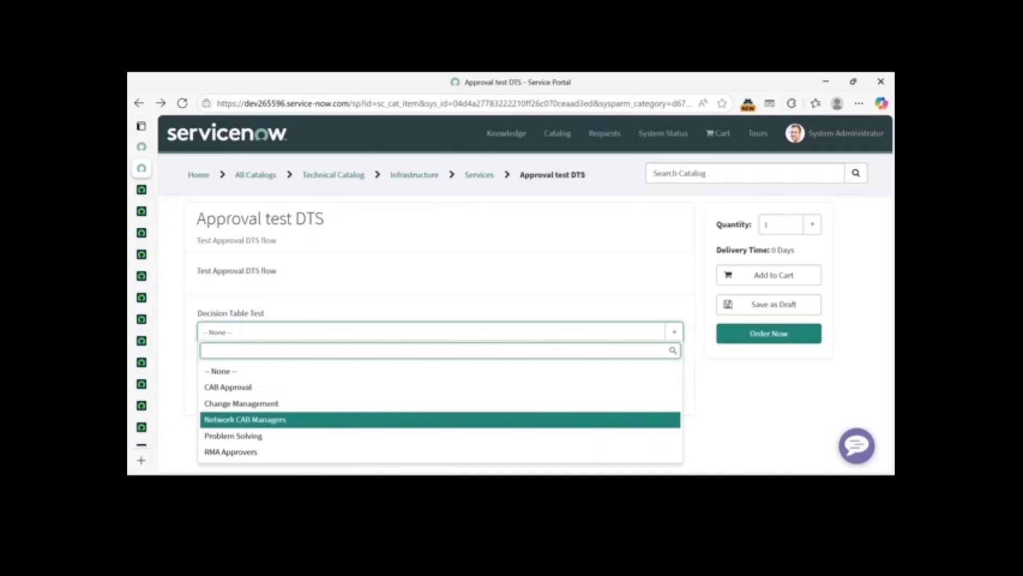
pyautogui.press('Up')
pyautogui.press('Up')
pyautogui.press('Down')
pyautogui.press('Up')
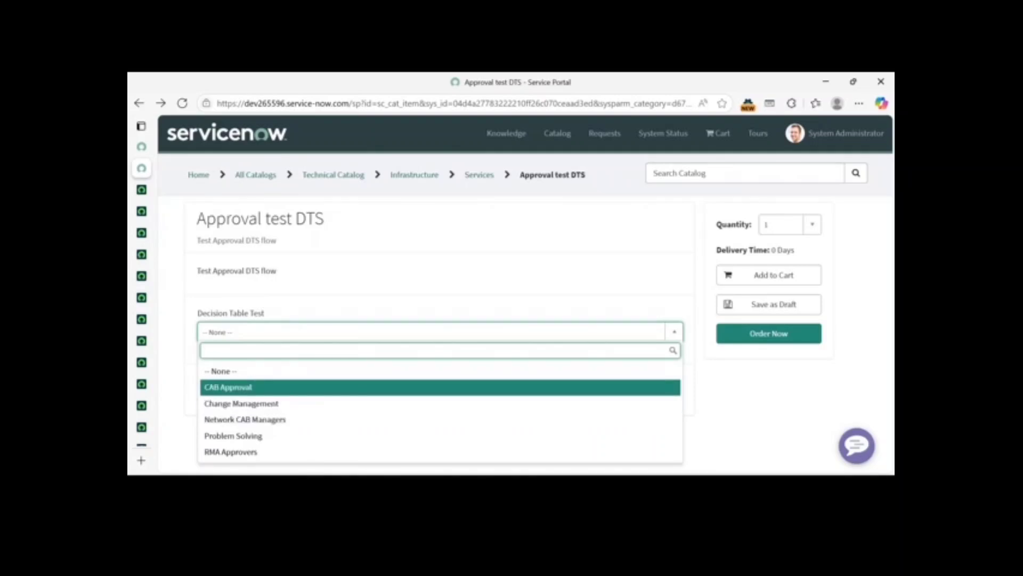
pyautogui.press('Down')
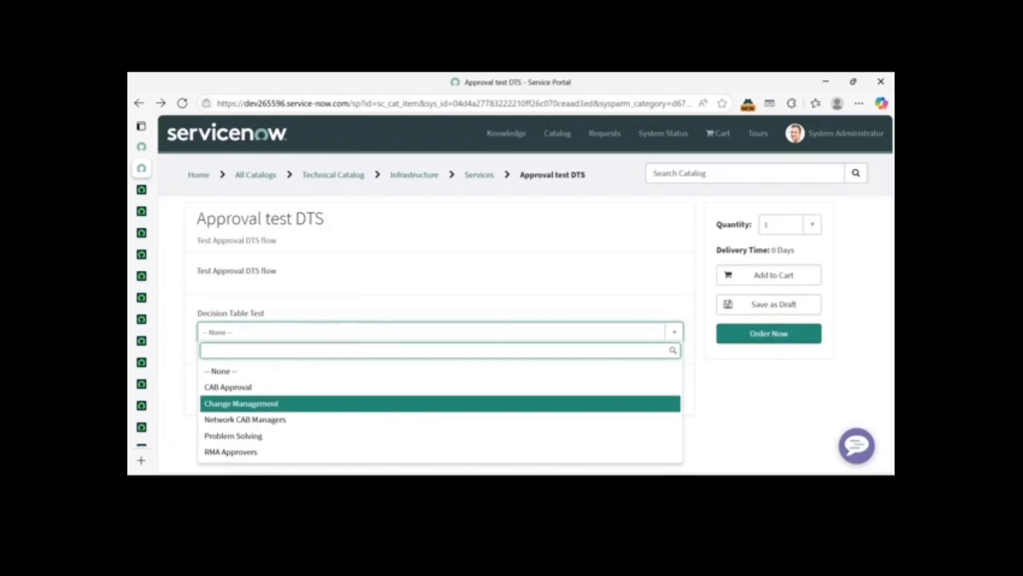
pyautogui.press('Down')
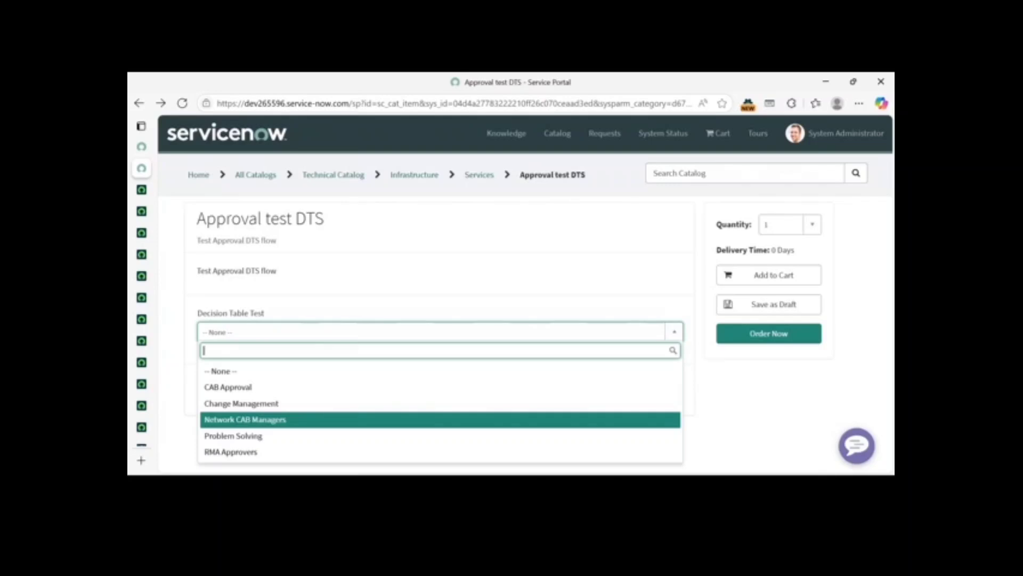
pyautogui.press('Down')
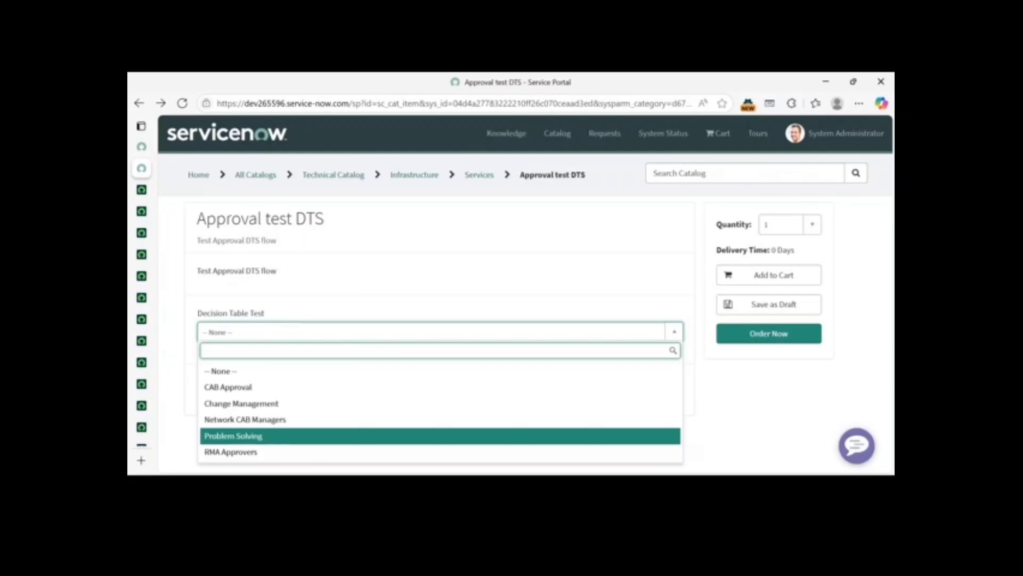
pyautogui.press('Down')
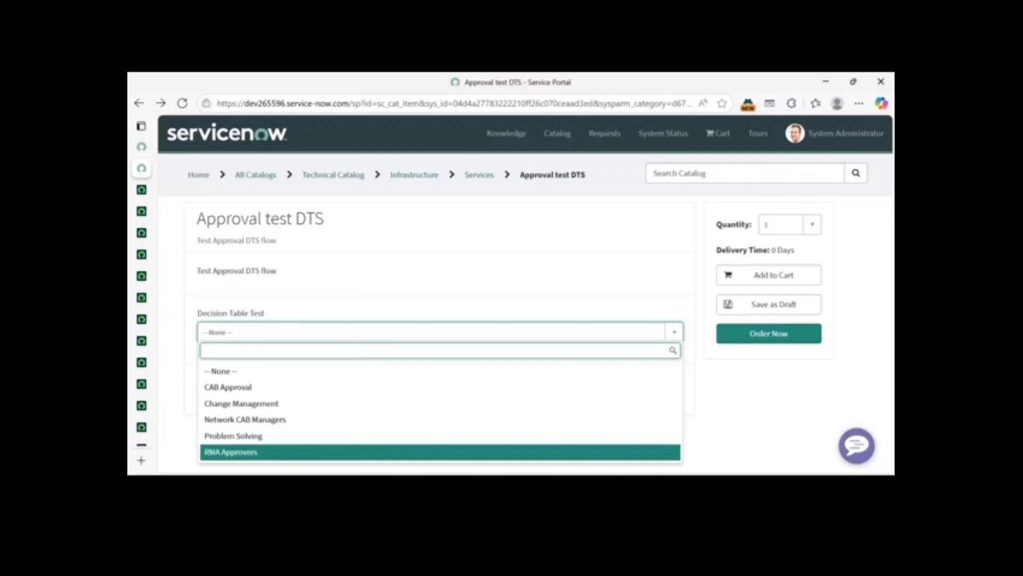
pyautogui.click(440, 332)
pyautogui.click(440, 332)
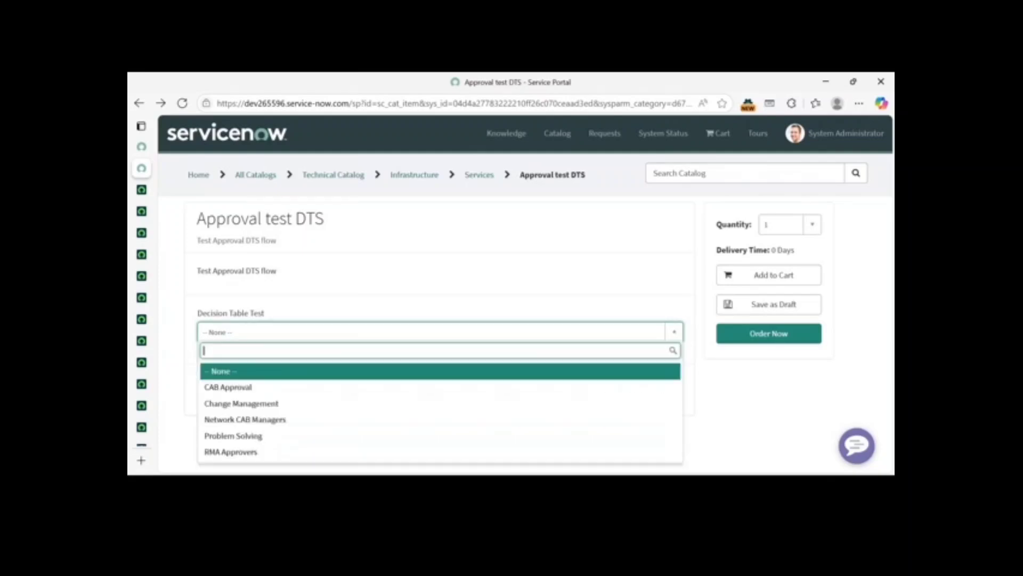
pyautogui.click(440, 332)
pyautogui.press('Tab')
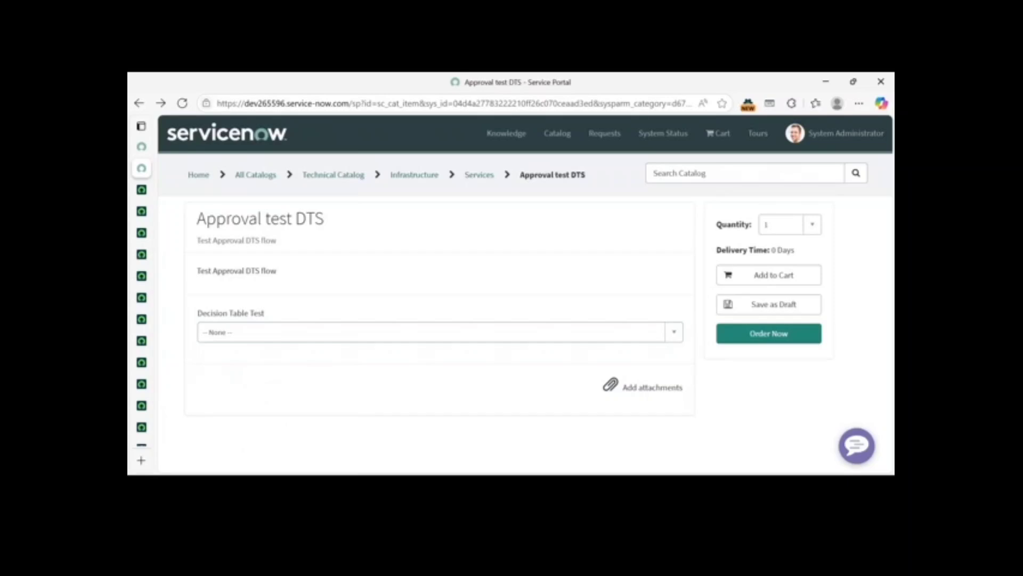
# Go to the Test Decision FLow decision table in Workflow Studio and start creating a new decision table.
pyautogui.moveTo(141, 189)
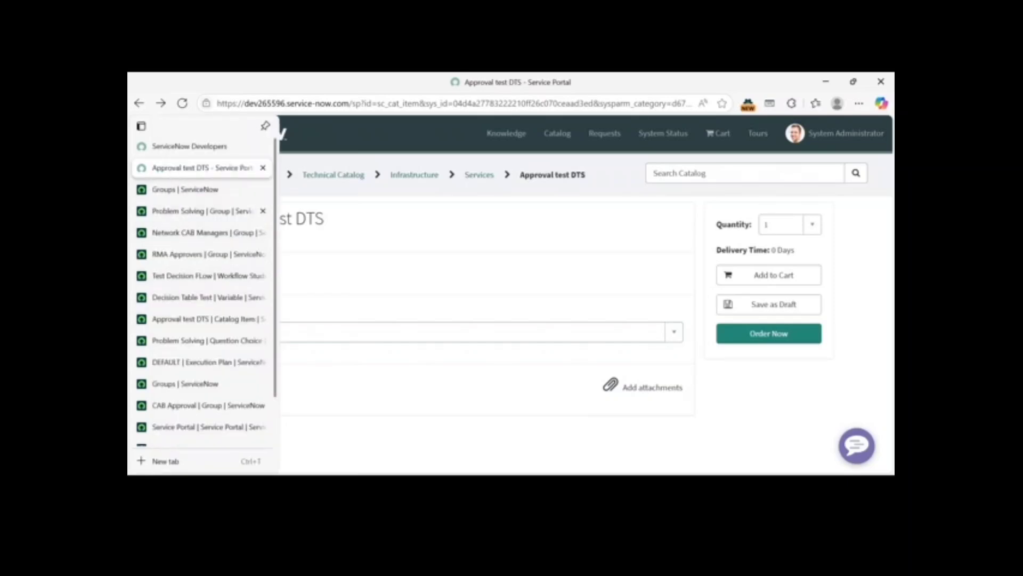
pyautogui.click(208, 276)
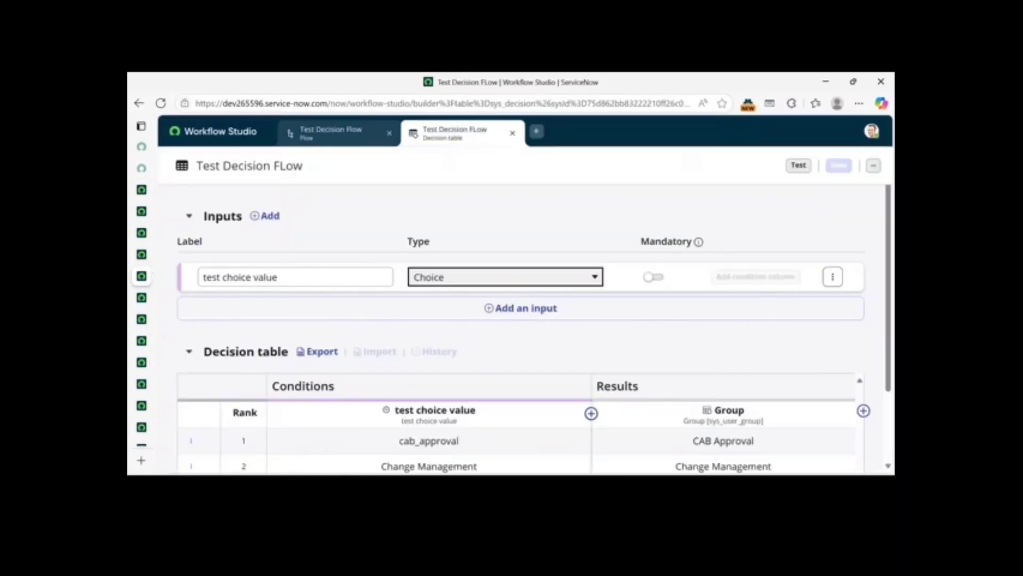
pyautogui.scroll(-2, 522, 328)
pyautogui.scroll(2, 523, 328)
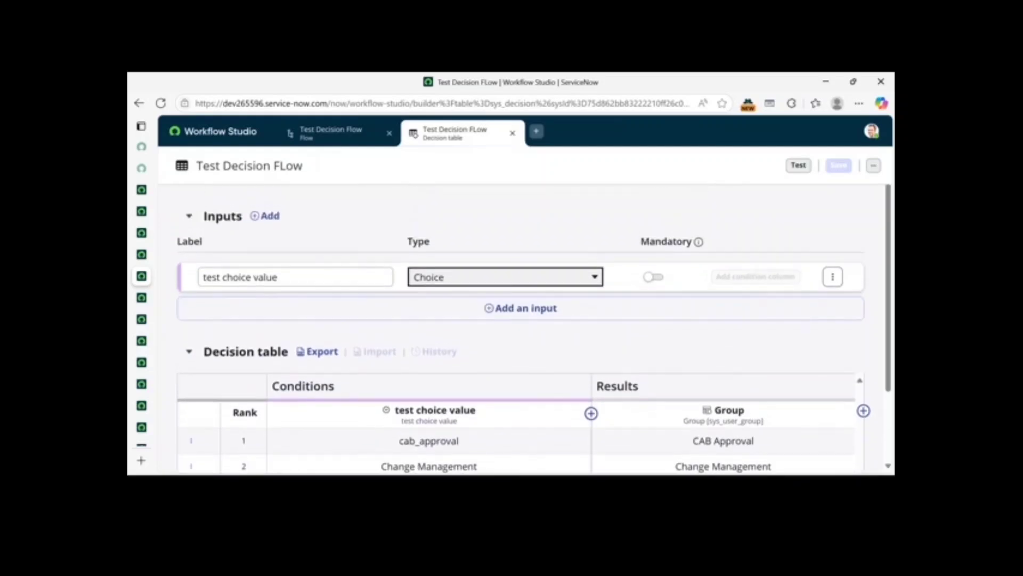
pyautogui.click(537, 131)
pyautogui.click(566, 208)
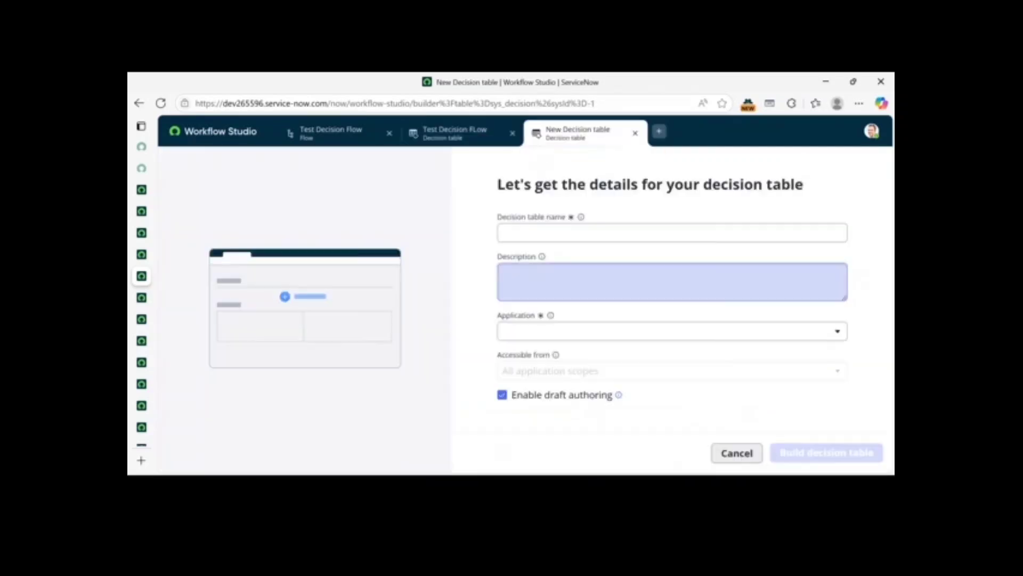
# Name the new decision table test Decision Flow 2, keep draft authoring enabled, and build it.
pyautogui.write('test Desic')
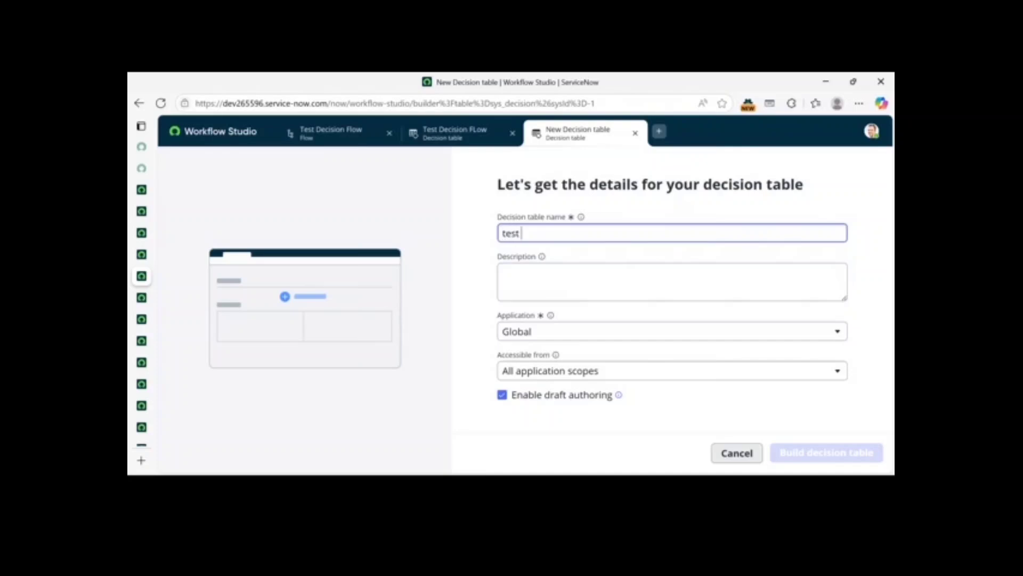
pyautogui.press('BackSpace')
pyautogui.press('BackSpace')
pyautogui.press('BackSpace')
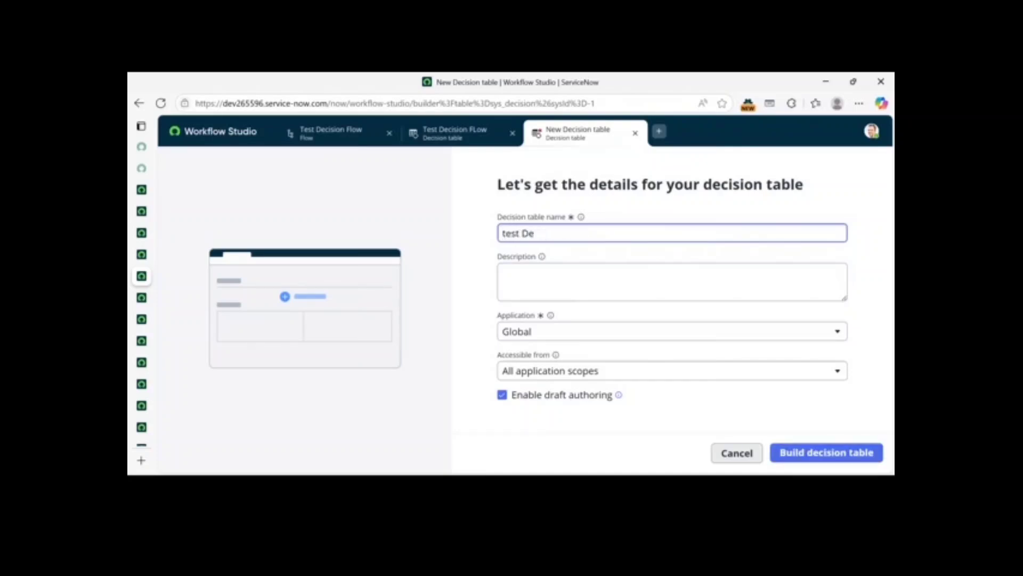
pyautogui.press('Tab')
pyautogui.write('2')
pyautogui.click(502, 395)
pyautogui.click(502, 395)
pyautogui.click(827, 453)
pyautogui.click(827, 452)
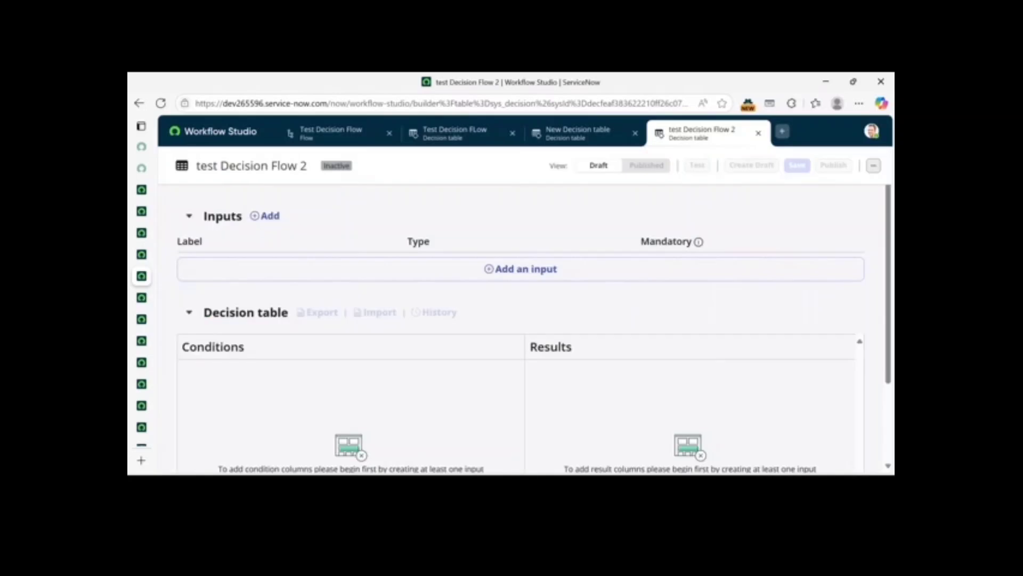
# Add an input labelled test choice value to the decision table and set its type to Choice.
pyautogui.click(520, 269)
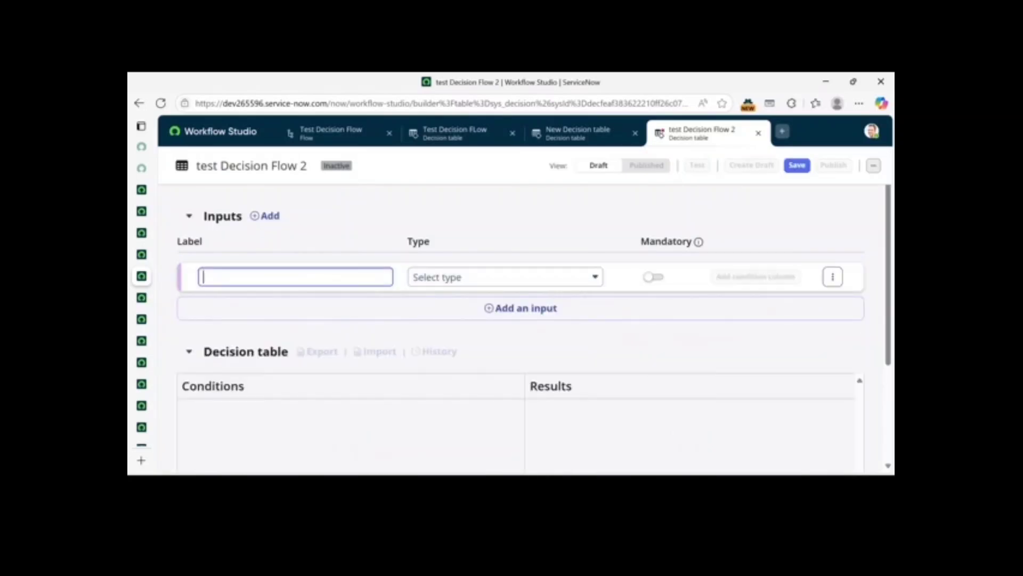
pyautogui.write('tets i')
pyautogui.press('BackSpace')
pyautogui.press('BackSpace')
pyautogui.press('BackSpace')
pyautogui.write('st cho')
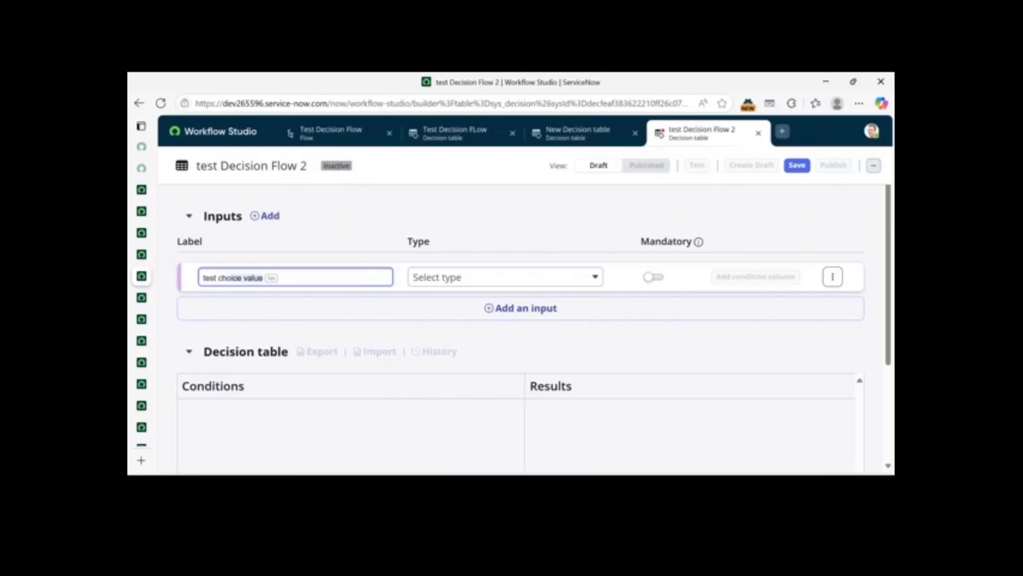
pyautogui.write('ice  value')
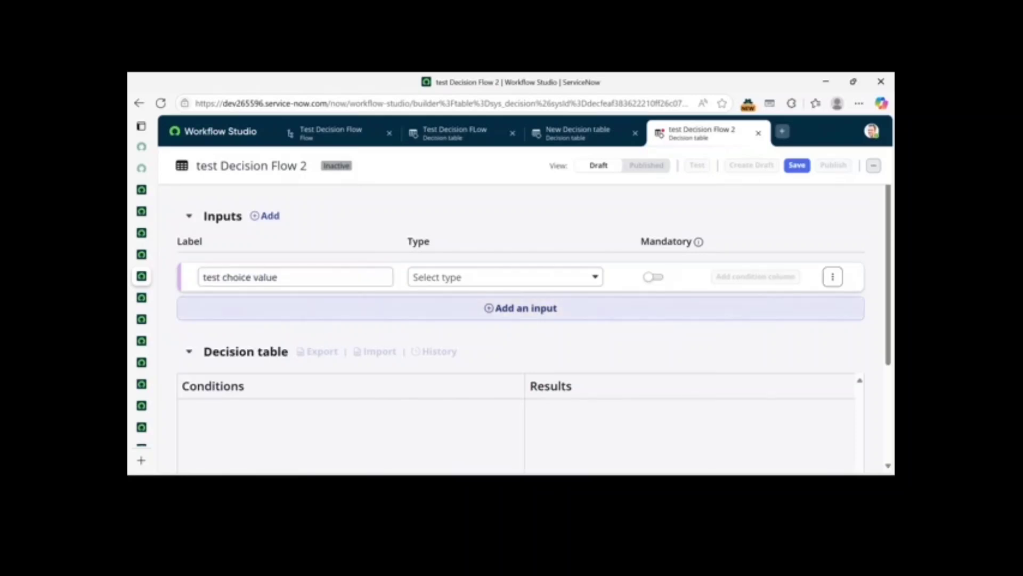
pyautogui.click(504, 277)
pyautogui.press('Return')
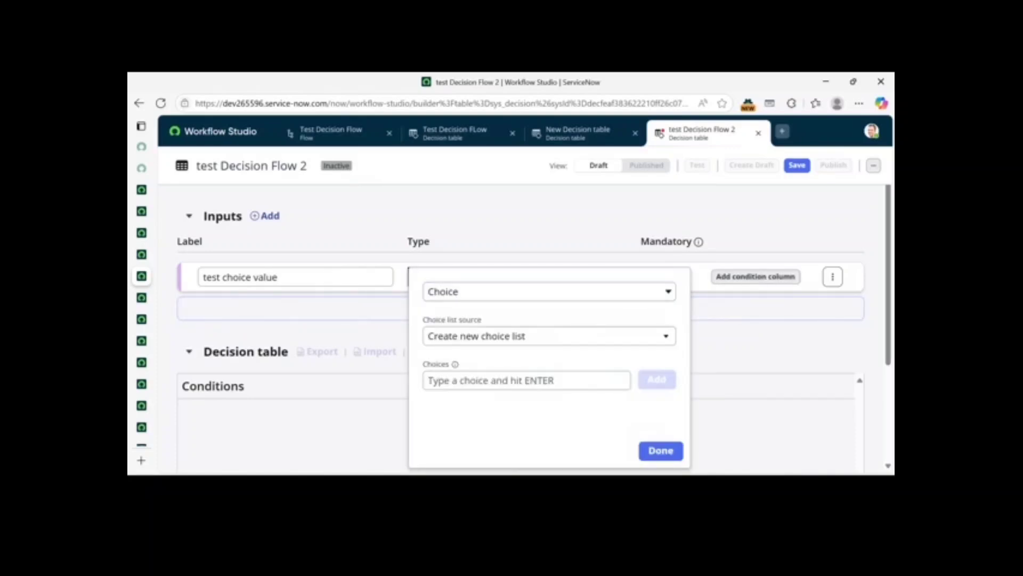
pyautogui.click(661, 451)
pyautogui.moveTo(291, 277); pyautogui.dragTo(220, 277)
pyautogui.hotkey('ctrl', 'shift', 'Left')
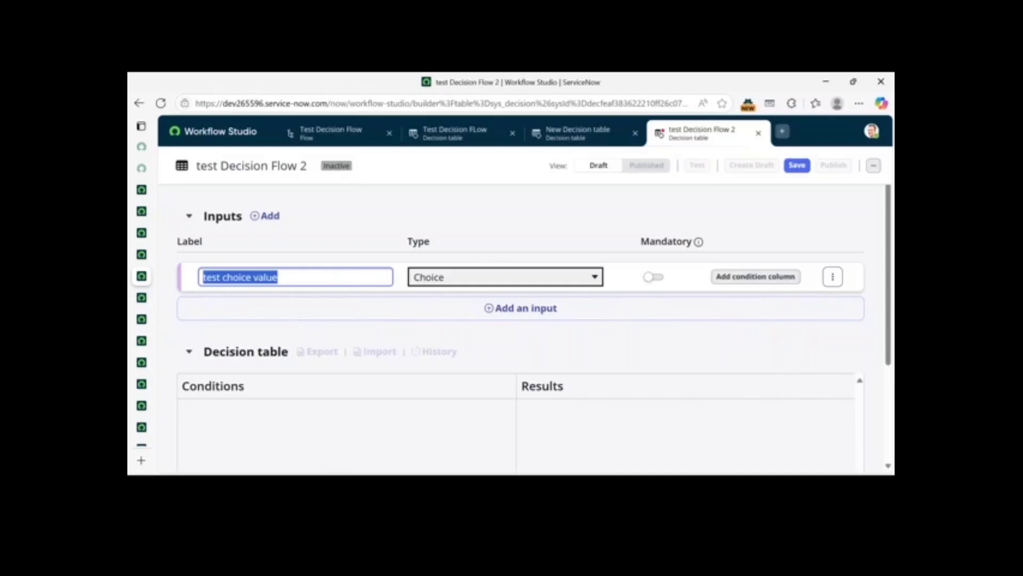
pyautogui.click(331, 217)
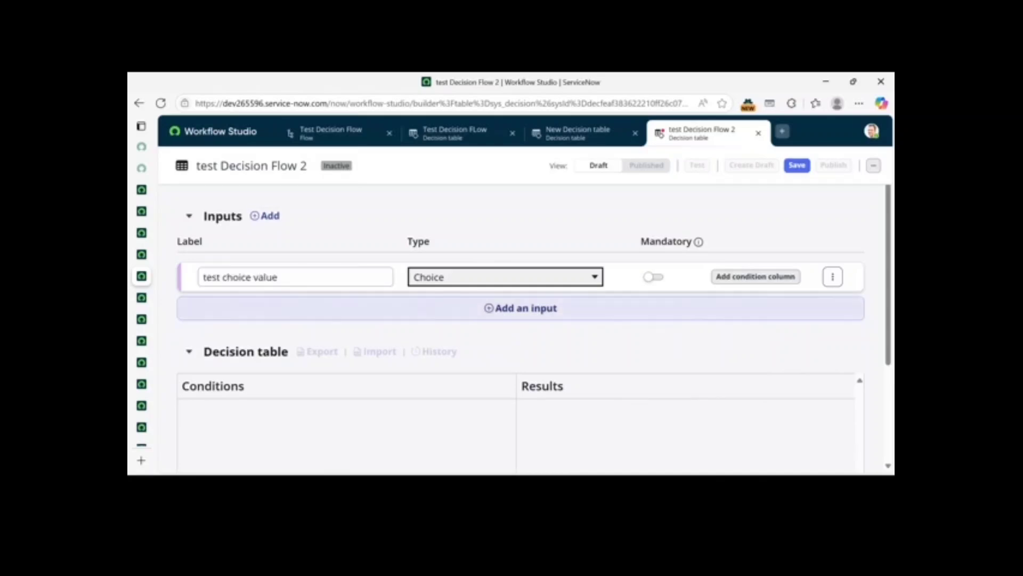
pyautogui.click(520, 309)
pyautogui.click(520, 343)
pyautogui.click(520, 377)
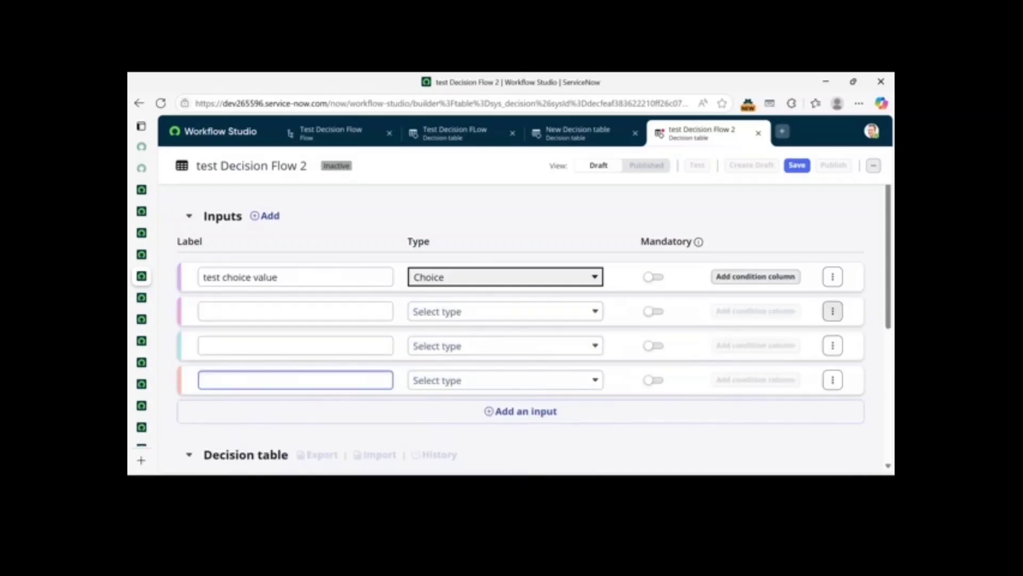
pyautogui.click(832, 311)
pyautogui.press('Return')
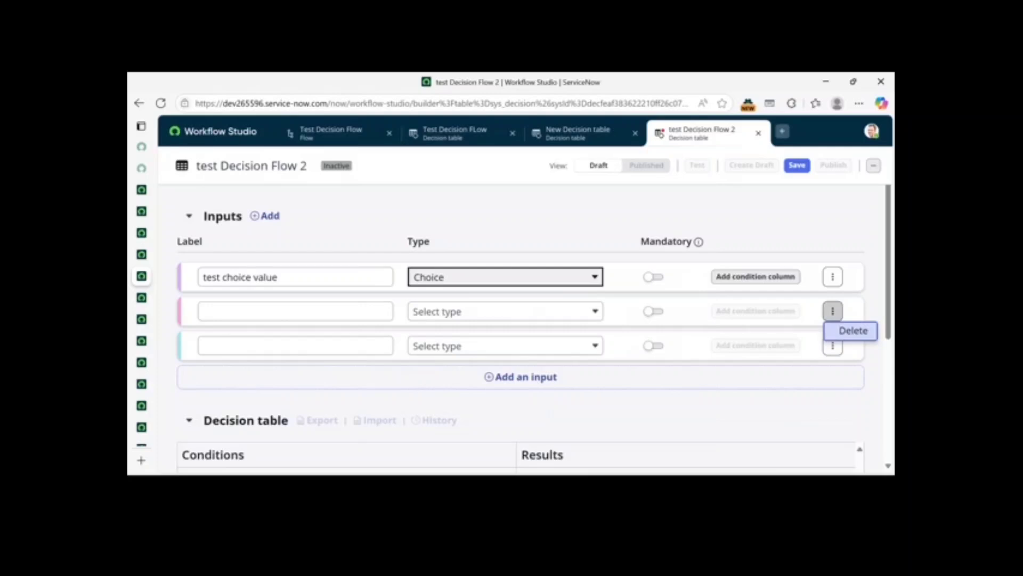
pyautogui.press('Return')
pyautogui.click(832, 312)
pyautogui.click(853, 331)
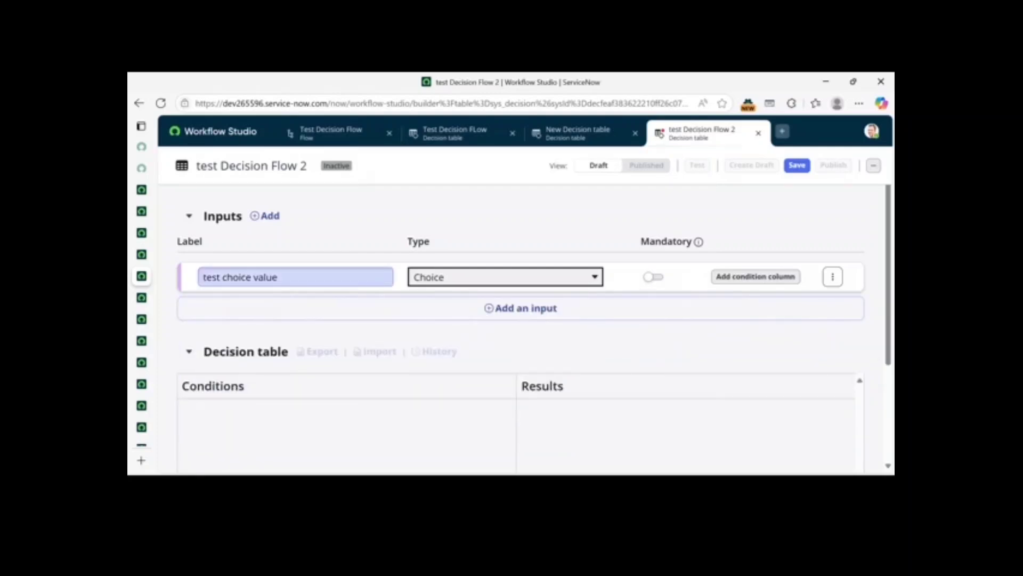
# Rename the choice input's label to Test Choice Value.
pyautogui.click(278, 278)
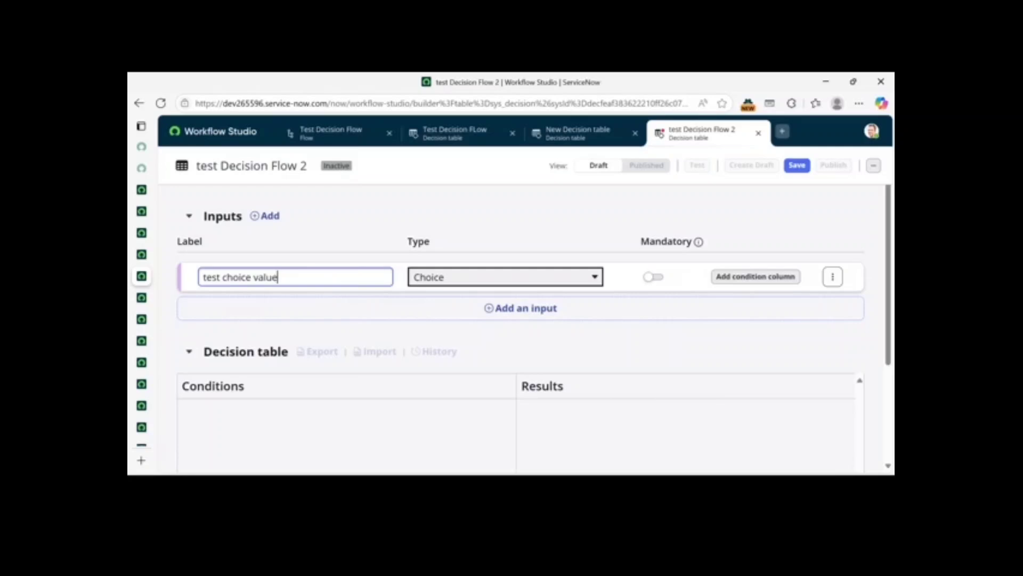
pyautogui.hotkey('ctrl', 'a')
pyautogui.write('Test Chouce')
pyautogui.press('BackSpace')
pyautogui.press('BackSpace')
pyautogui.press('BackSpace')
pyautogui.write('ice BValue')
pyautogui.press('BackSpace')
pyautogui.press('BackSpace')
pyautogui.press('BackSpace')
pyautogui.press('BackSpace')
pyautogui.write('Value')
pyautogui.click(521, 308)
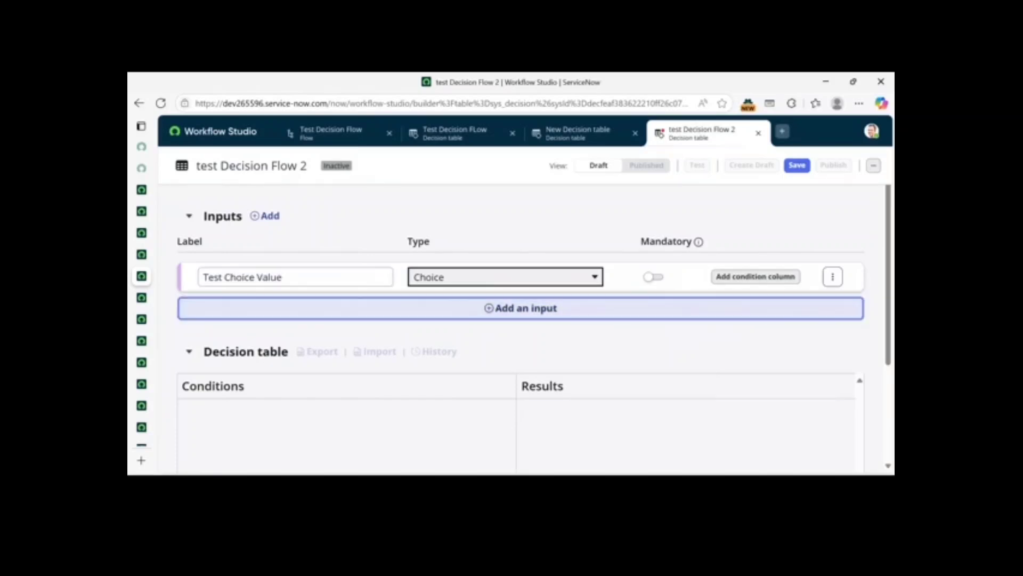
pyautogui.click(832, 311)
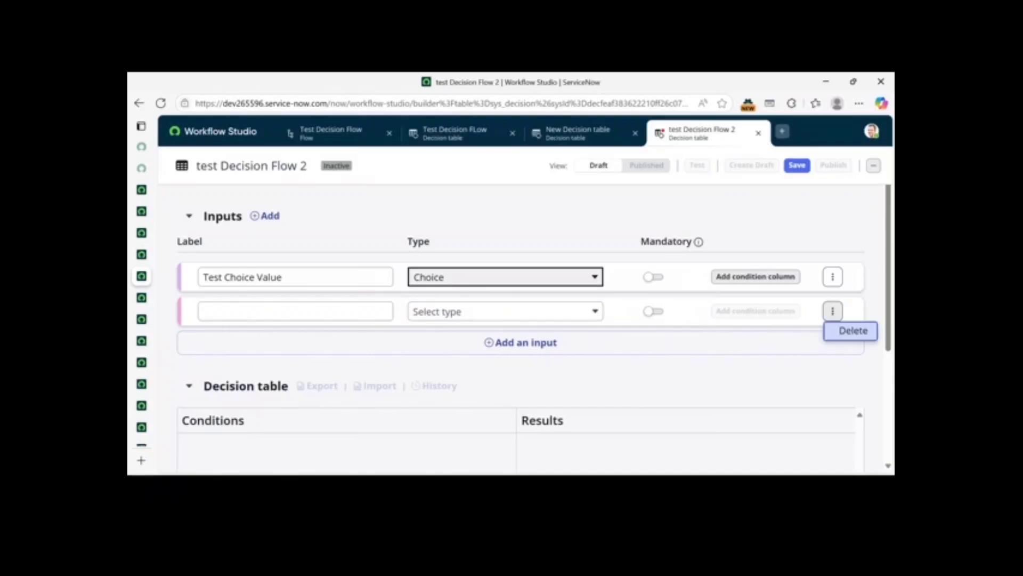
pyautogui.click(849, 329)
# Go through the data types available for the Test Choice Value input, from Choice to True/False, and keep Choice.
pyautogui.click(505, 276)
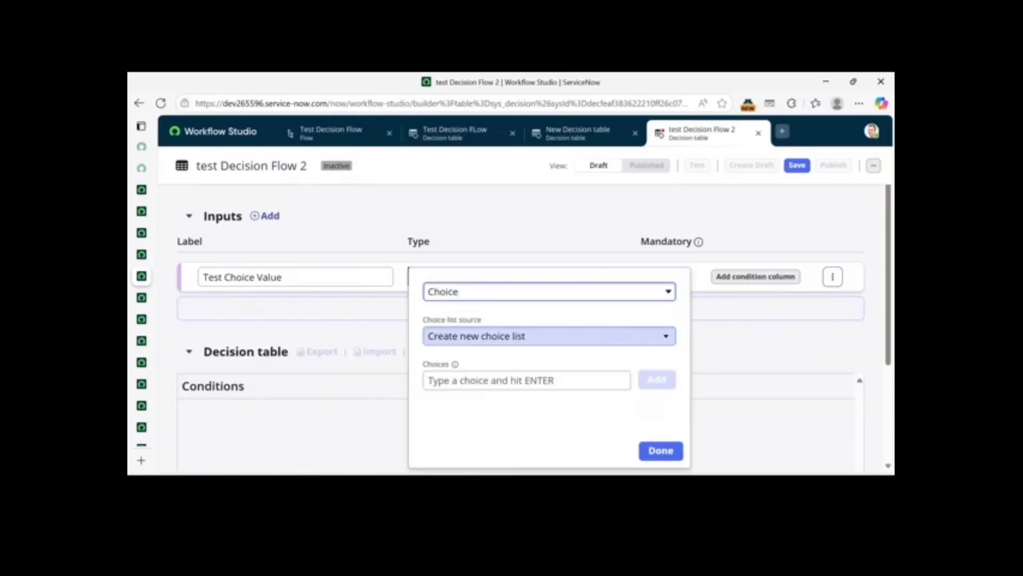
pyautogui.click(549, 291)
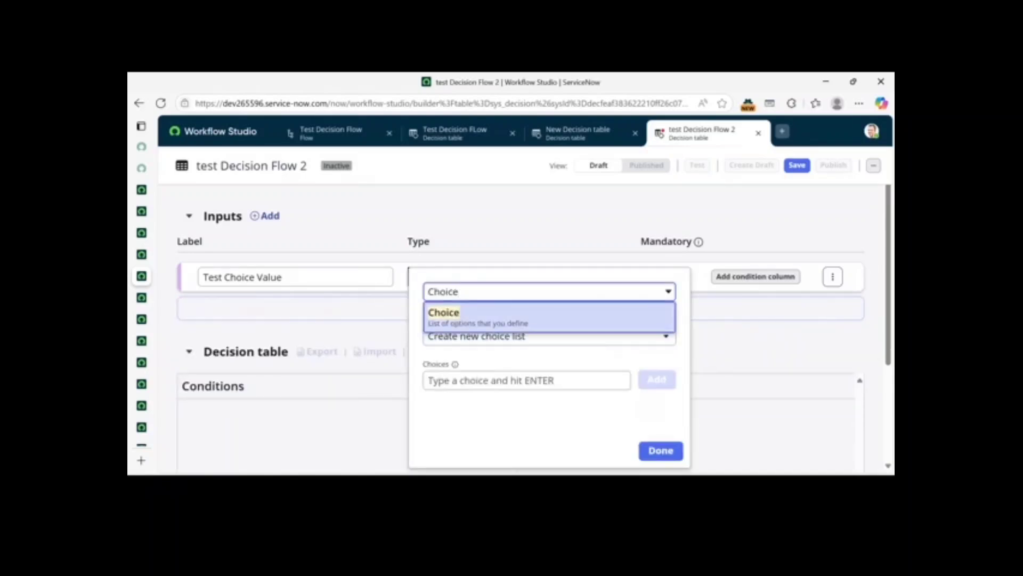
pyautogui.press('BackSpace')
pyautogui.press('BackSpace')
pyautogui.press('BackSpace')
pyautogui.press('BackSpace')
pyautogui.press('BackSpace')
pyautogui.press('BackSpace')
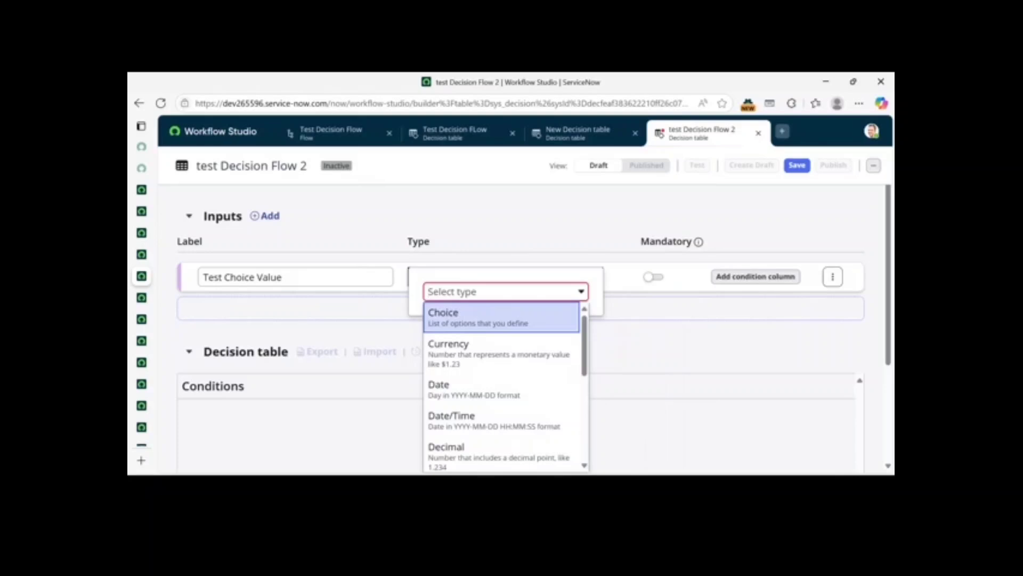
pyautogui.press('Down')
pyautogui.press('Down')
pyautogui.press('Down')
pyautogui.press('Down')
pyautogui.press('Down')
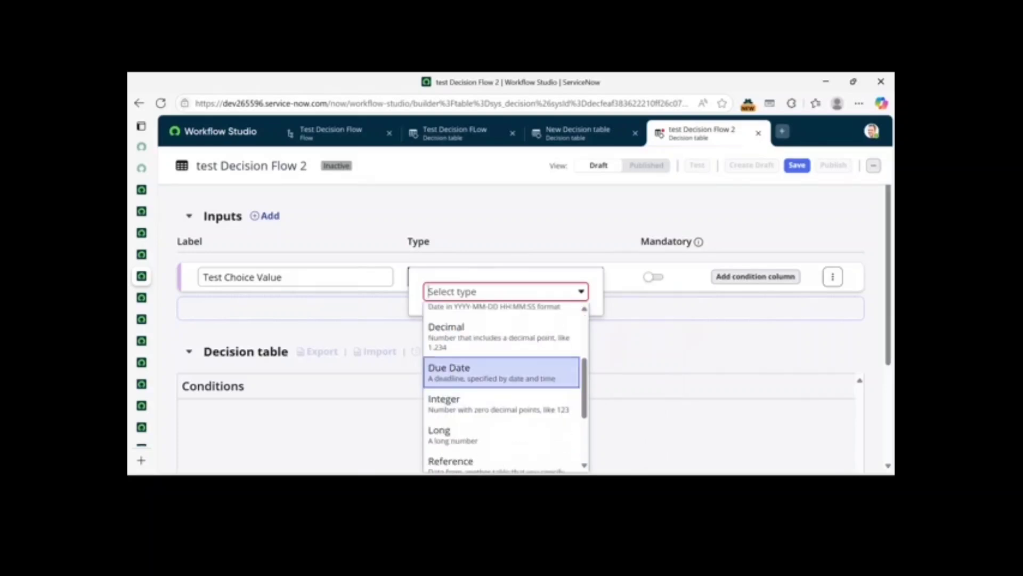
pyautogui.press('Down')
pyautogui.press('Down')
pyautogui.press('Down')
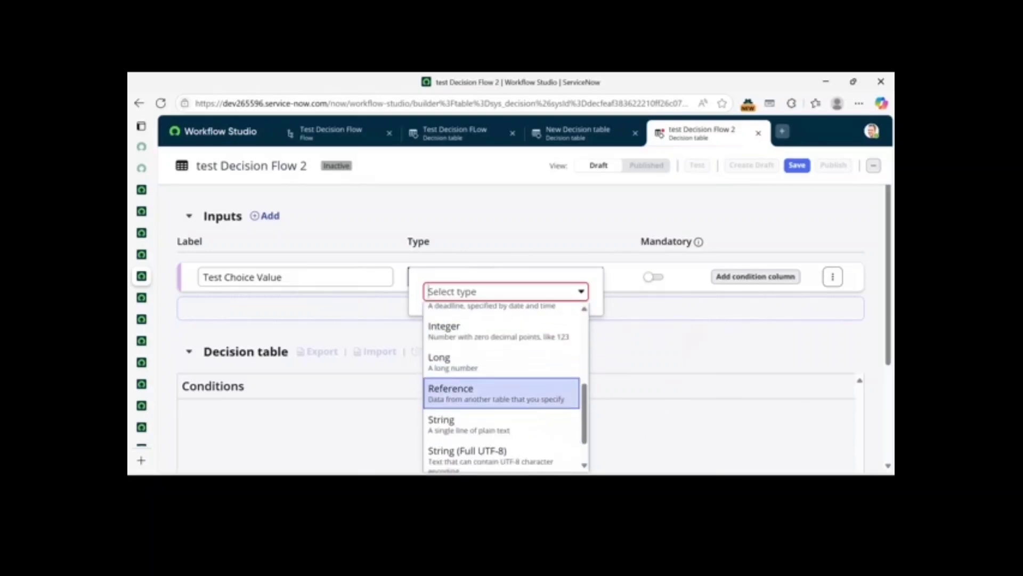
pyautogui.press('Down')
pyautogui.press('Down')
pyautogui.press('Down')
pyautogui.press('Up')
pyautogui.press('Down')
pyautogui.press('Up')
pyautogui.press('Up')
pyautogui.press('Up')
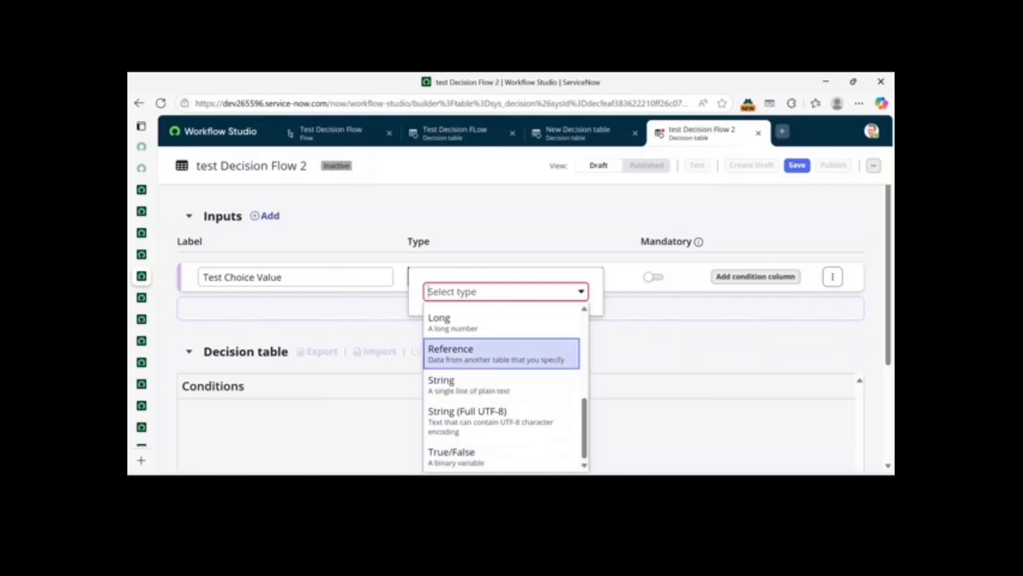
pyautogui.scroll(5, 501, 365)
pyautogui.scroll(-5, 501, 370)
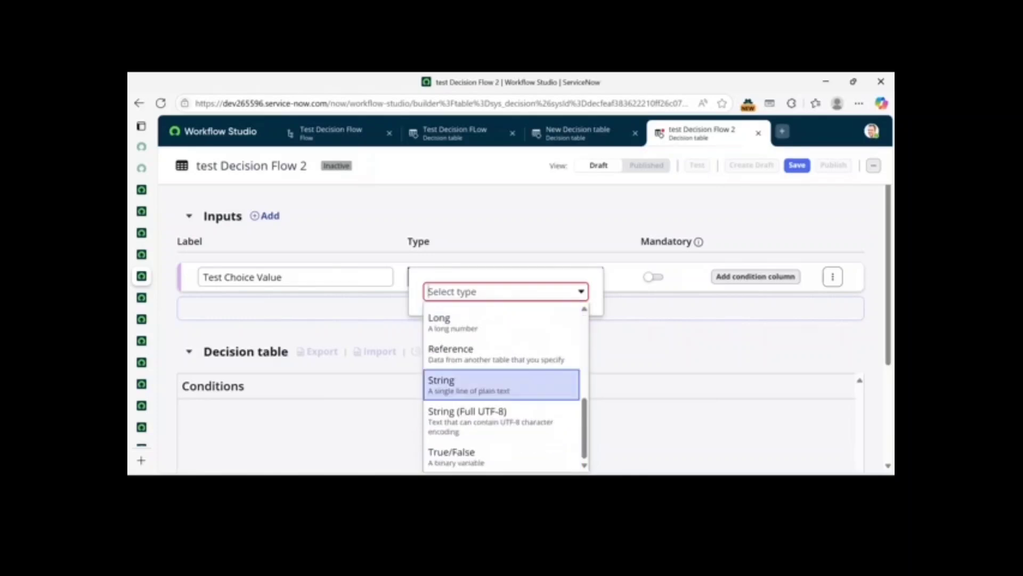
pyautogui.press('Up')
pyautogui.press('Up')
pyautogui.press('Up')
pyautogui.press('Up')
pyautogui.press('Up')
pyautogui.press('Up')
pyautogui.press('Up')
pyautogui.press('Up')
pyautogui.press('Up')
pyautogui.press('Return')
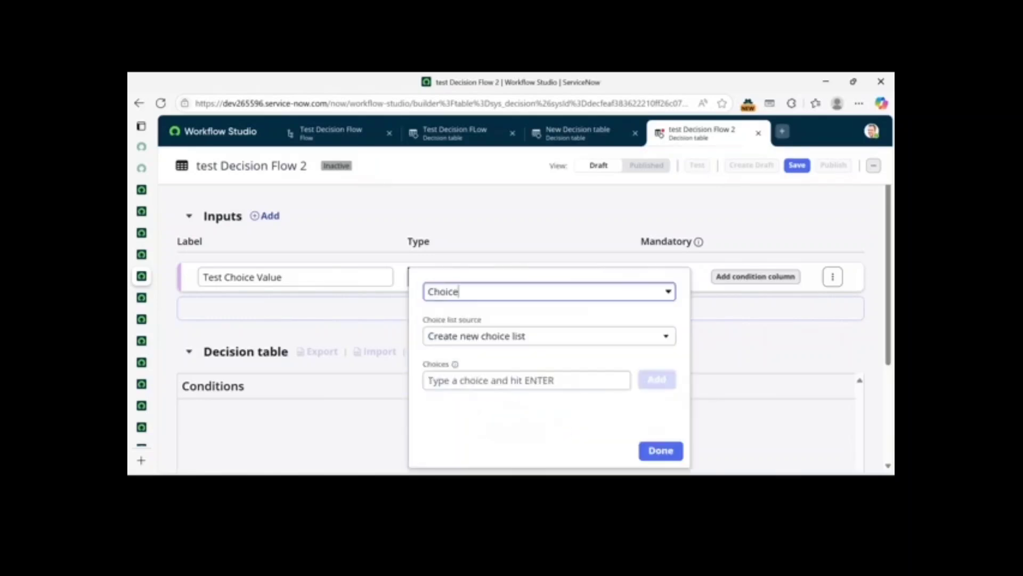
# Try Reference existing choice list on a table as the choice list source and switch back to Create new choice list.
pyautogui.click(549, 336)
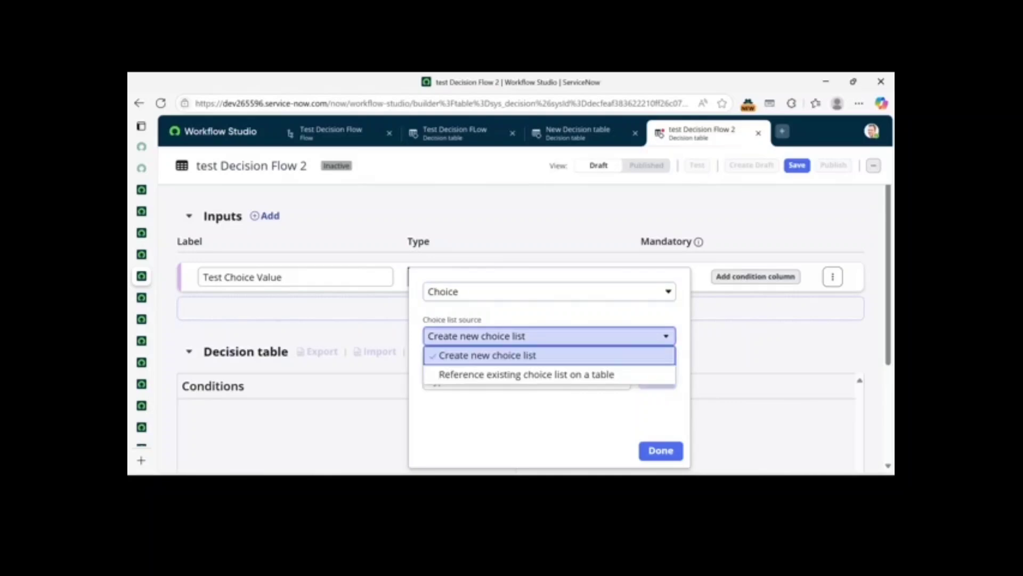
pyautogui.press('Down')
pyautogui.click(549, 374)
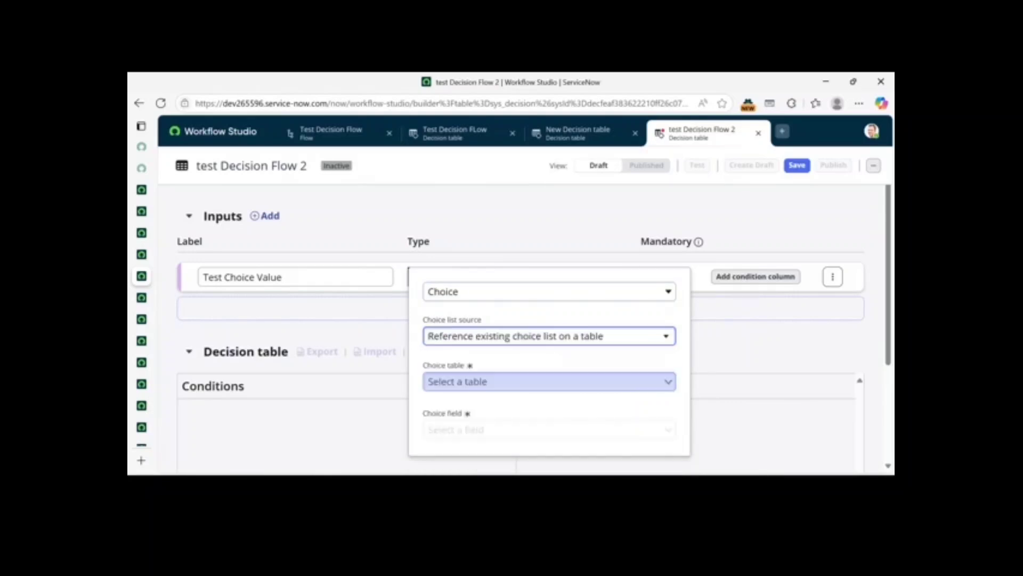
pyautogui.click(549, 335)
pyautogui.press('Up')
pyautogui.press('Return')
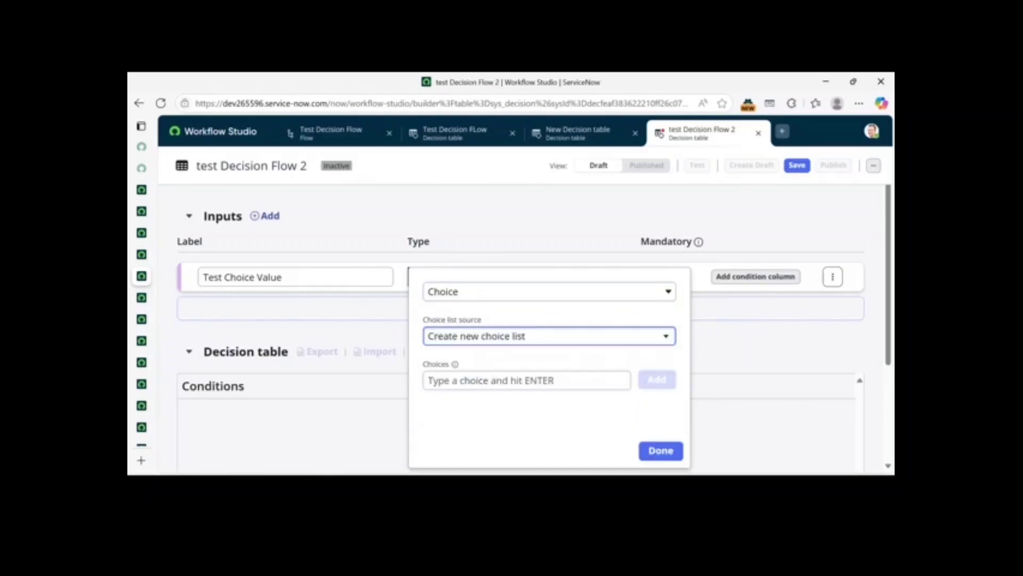
pyautogui.press('Tab')
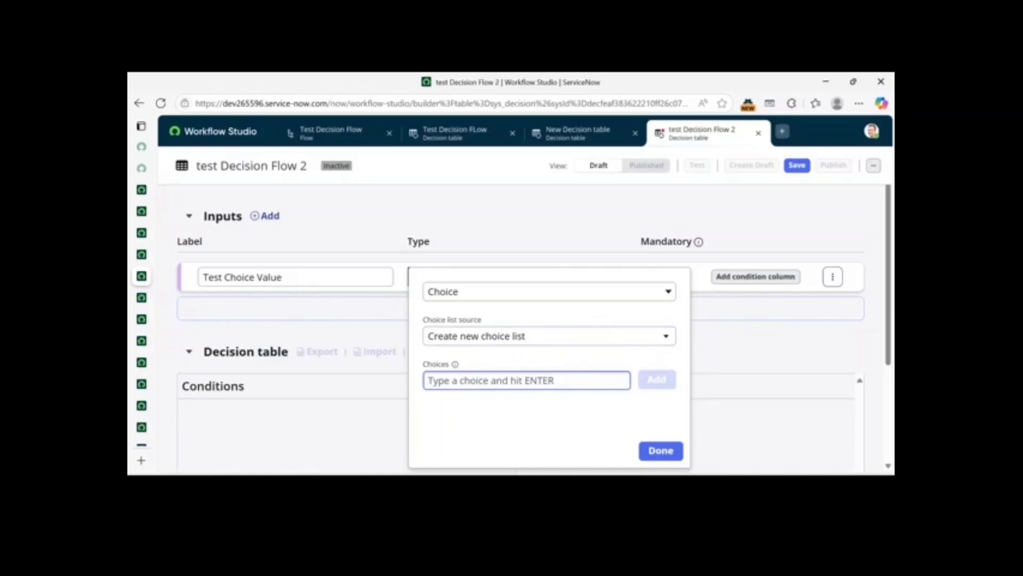
# Open the Decision Table Test variable from the Approval test DTS catalog item and select the CAB Approval text in its question choices.
pyautogui.moveTo(142, 254)
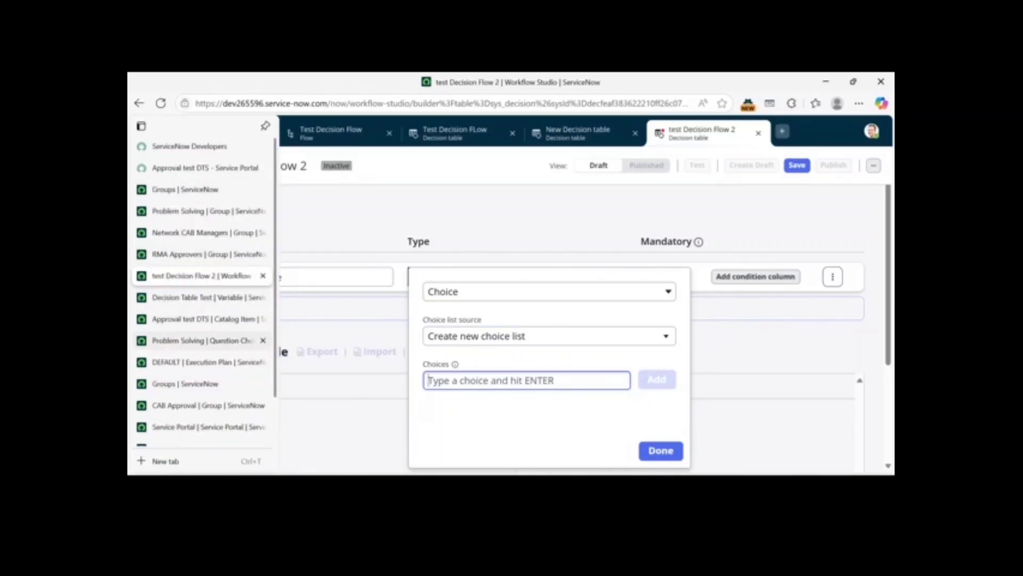
pyautogui.click(202, 340)
pyautogui.click(202, 319)
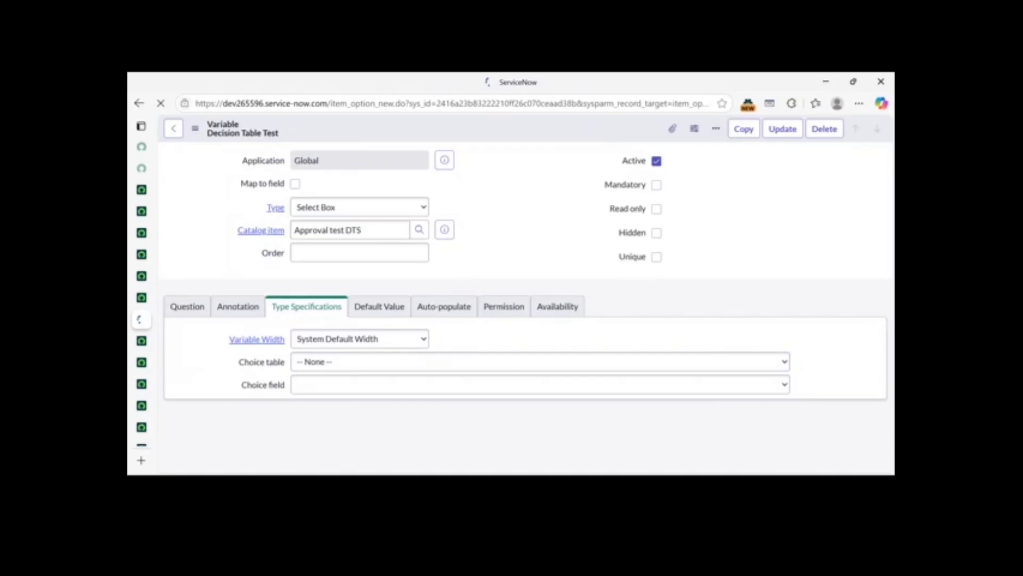
pyautogui.scroll(-5, 520, 298)
pyautogui.scroll(-4, 309, 355)
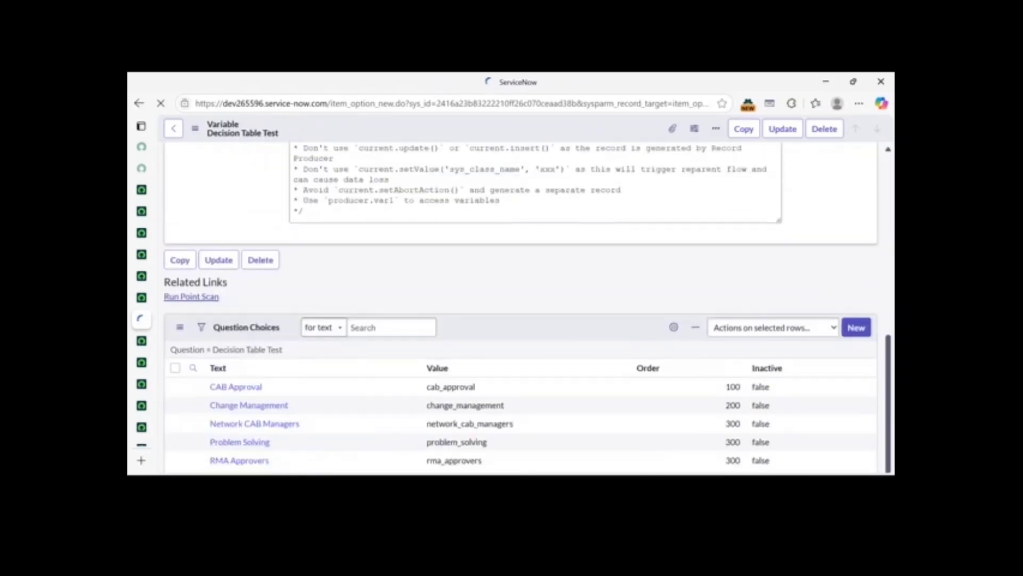
pyautogui.scroll(-2, 309, 354)
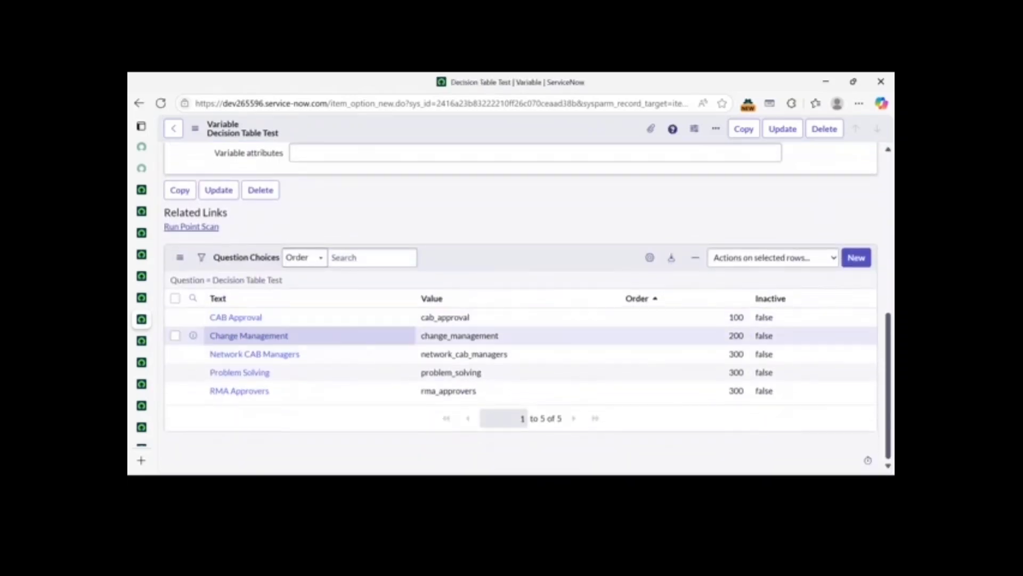
pyautogui.moveTo(271, 331); pyautogui.dragTo(214, 331)
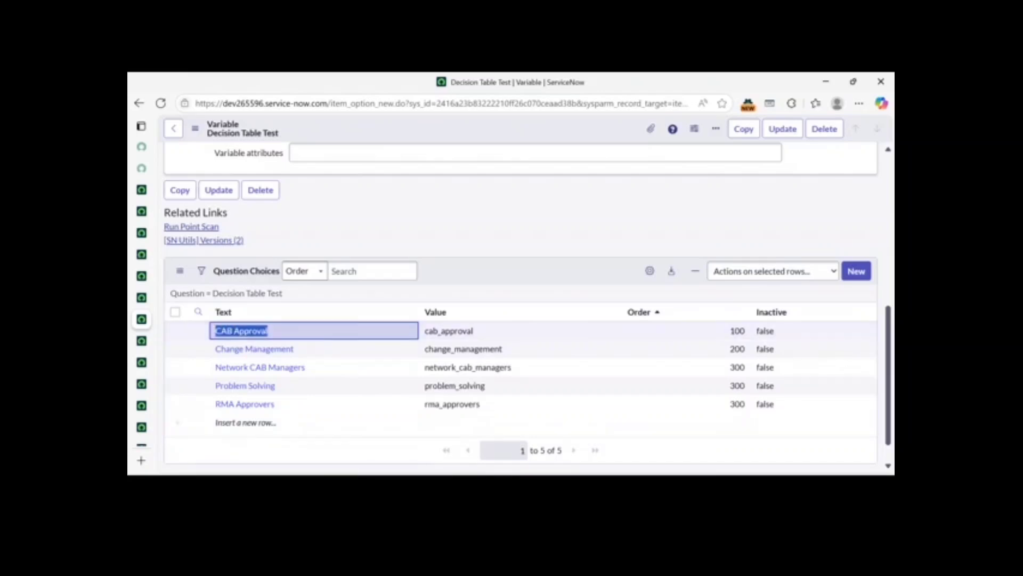
# Look through the open records, including both Decision Table Test variable pages, and return to the test Decision Flow 2 decision table.
pyautogui.moveTo(142, 211)
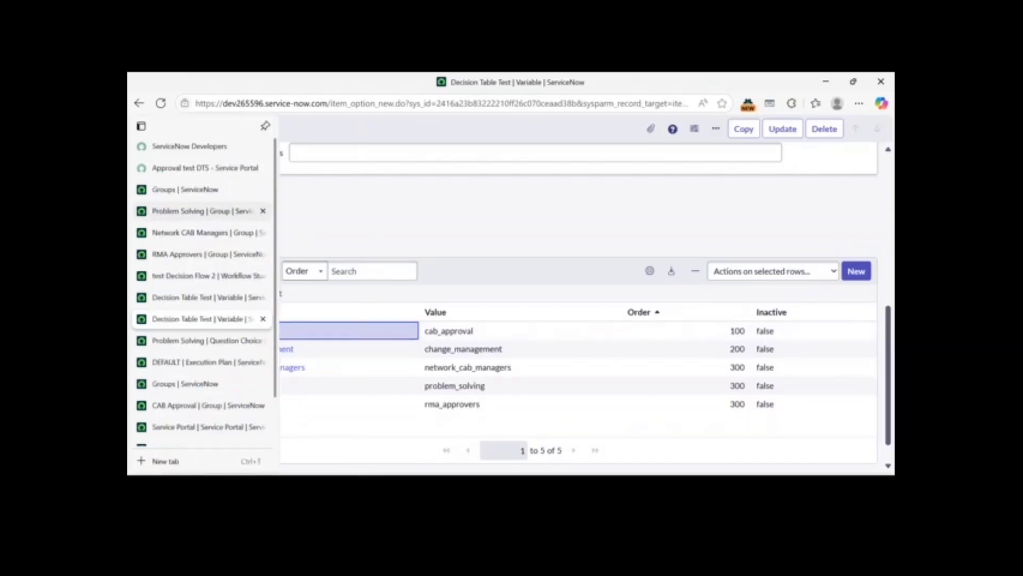
pyautogui.click(176, 211)
pyautogui.click(181, 232)
pyautogui.click(181, 254)
pyautogui.click(182, 275)
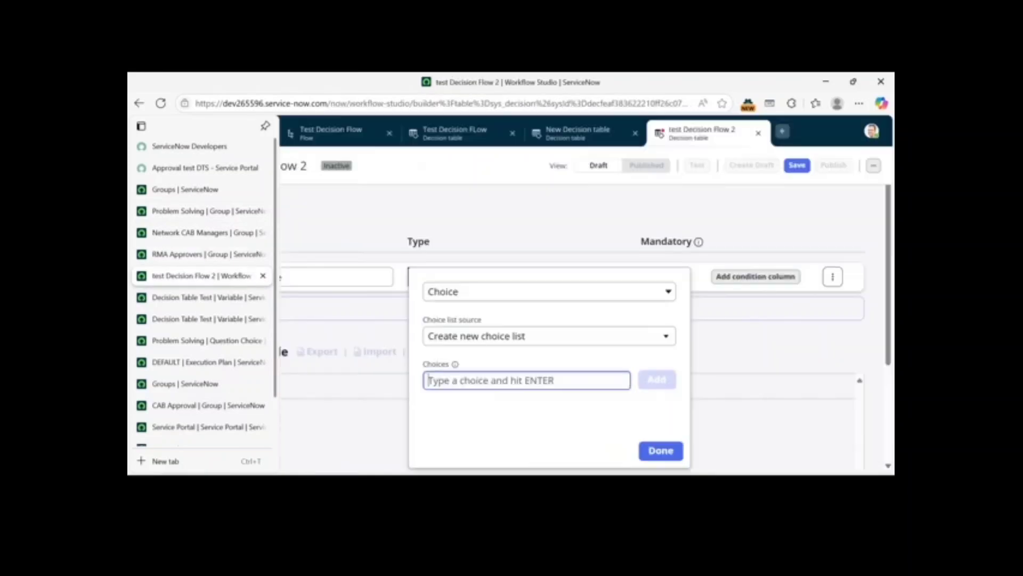
pyautogui.click(181, 340)
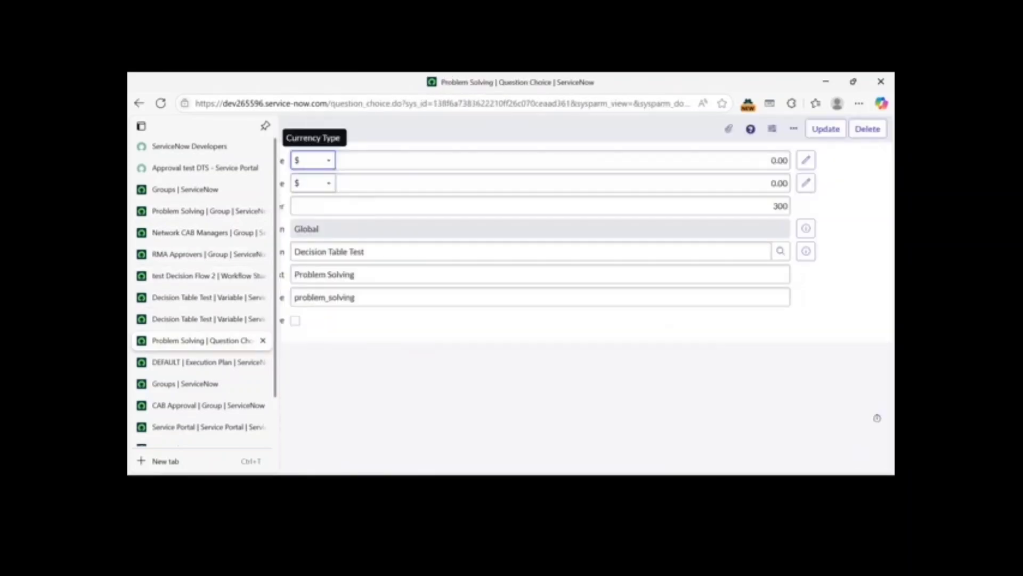
pyautogui.click(182, 362)
pyautogui.click(181, 319)
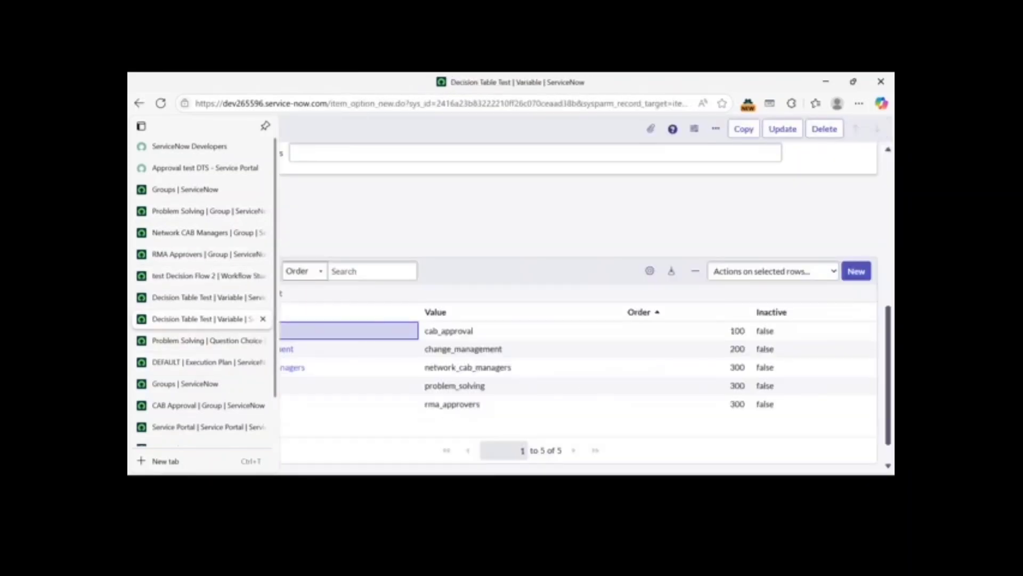
pyautogui.click(181, 296)
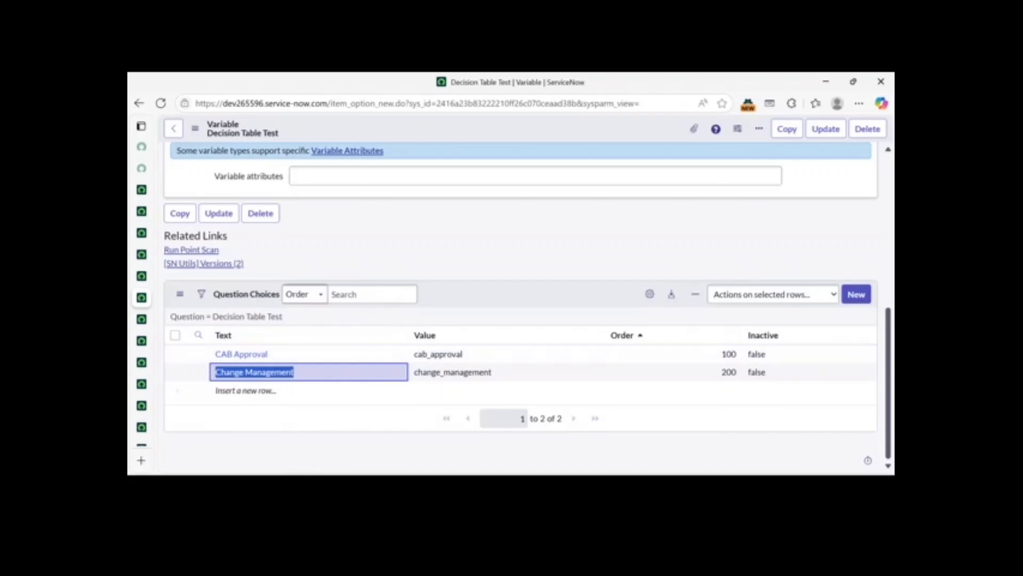
pyautogui.click(181, 276)
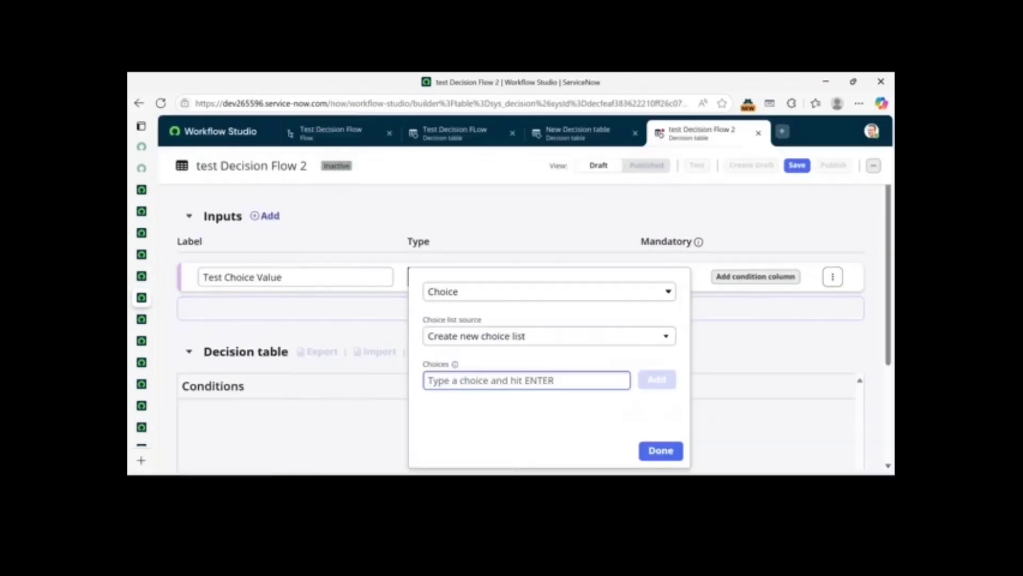
# Add CAB Approval and Change Management to the input's choice list, copying the latter from the Decision Table Test variable's question choices.
pyautogui.write('CAB Approval')
pyautogui.press('Return')
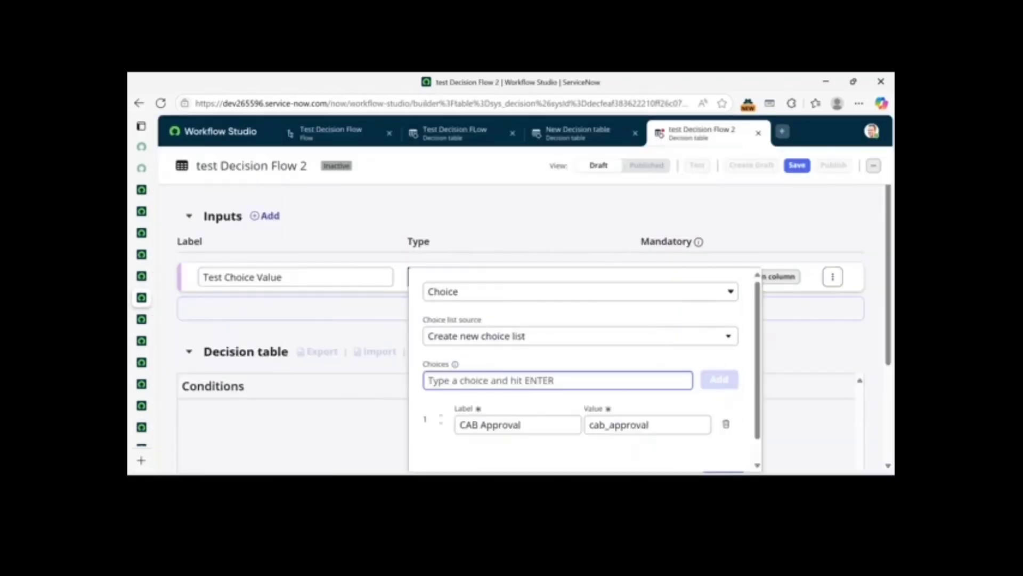
pyautogui.click(181, 318)
pyautogui.moveTo(296, 349); pyautogui.dragTo(215, 349)
pyautogui.hotkey('ctrl', 'c')
pyautogui.hotkey('ctrl', 'shift', 'Tab')
pyautogui.hotkey('ctrl', 'v')
pyautogui.press('Return')
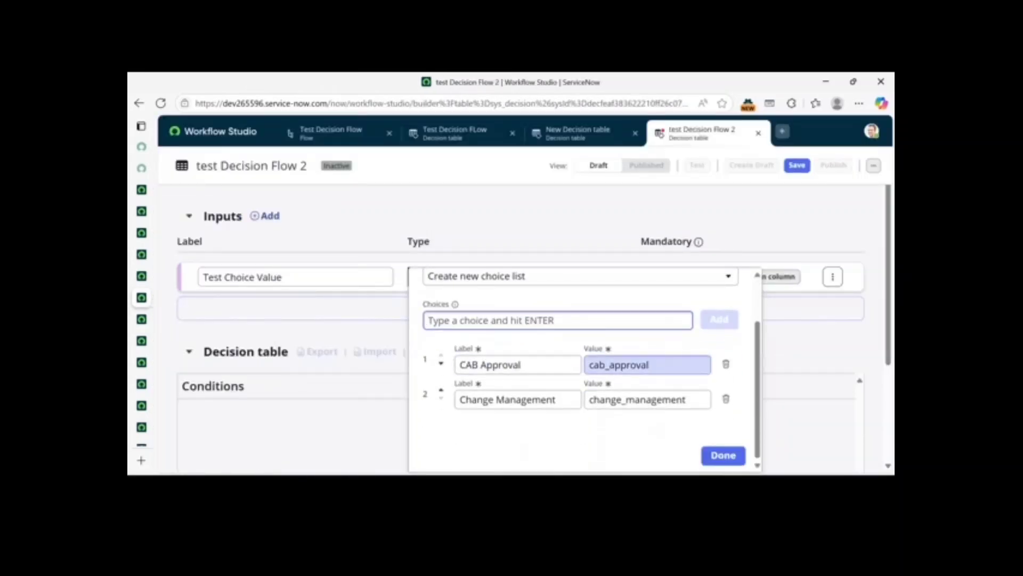
# Copy Network CAB Managers from the variable's question choices and add it as a choice of the Test Choice Value input.
pyautogui.click(182, 318)
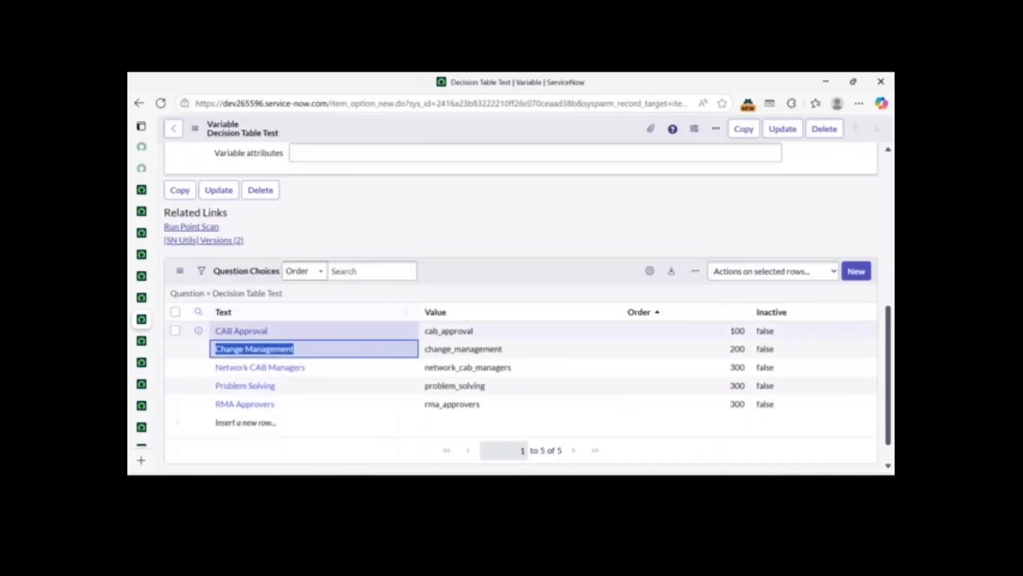
pyautogui.moveTo(308, 367); pyautogui.dragTo(214, 367)
pyautogui.hotkey('ctrl', 'c')
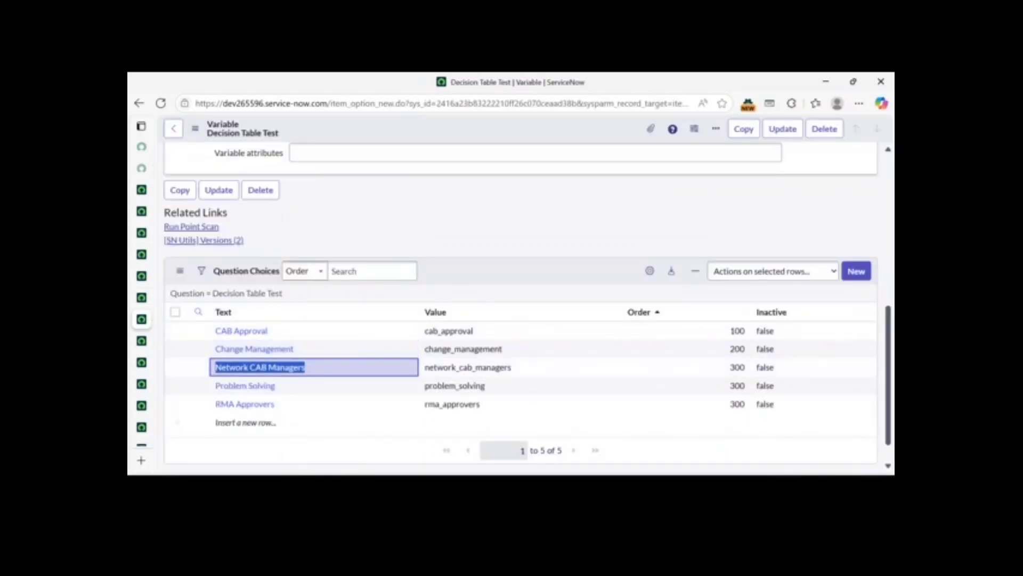
pyautogui.click(143, 298)
pyautogui.hotkey('ctrl', 'v')
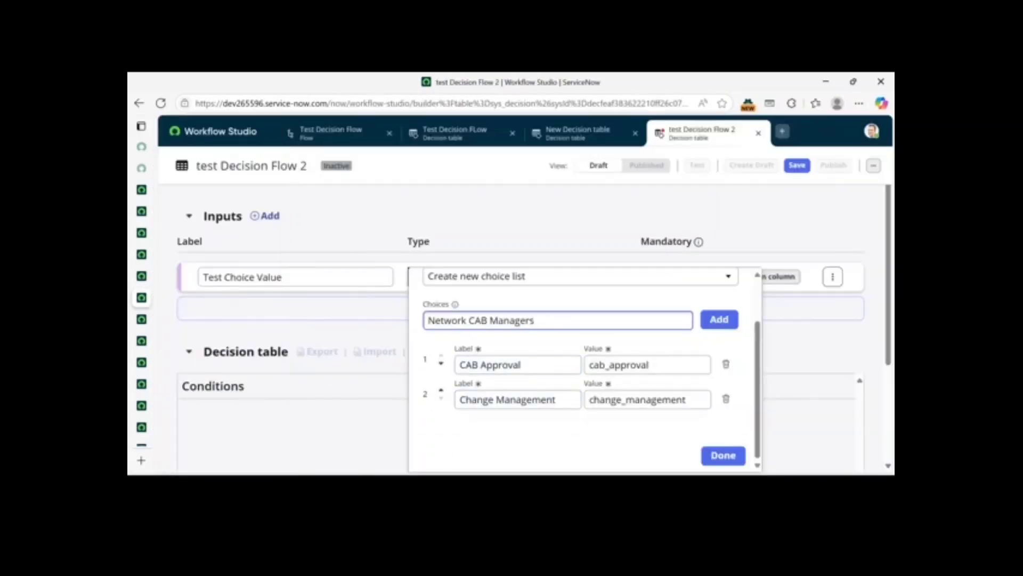
pyautogui.press('Return')
# Copy Problem Solving from the variable's question choices and add it to the Test Choice Value choice list.
pyautogui.click(181, 318)
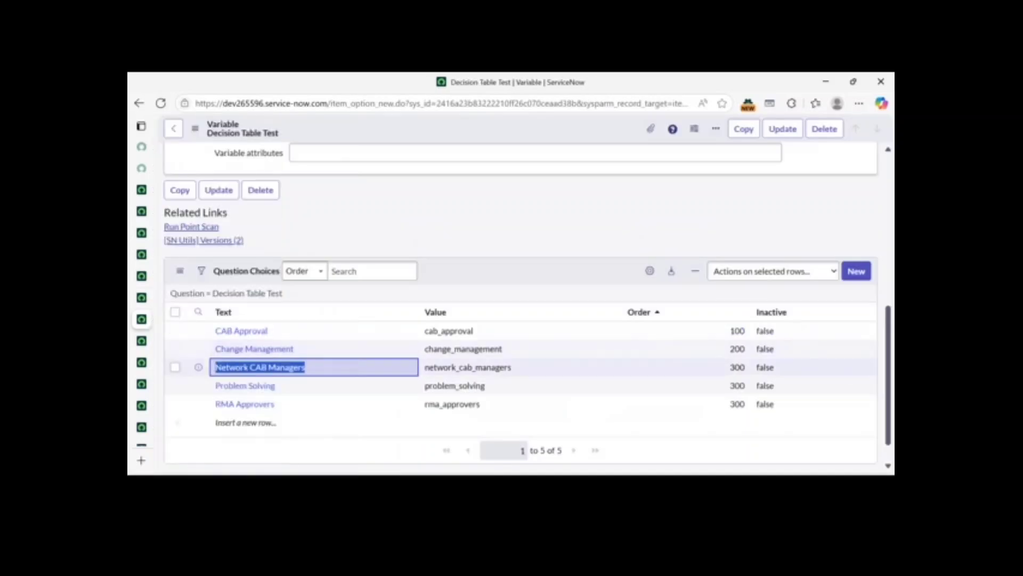
pyautogui.press('Escape')
pyautogui.press('Down')
pyautogui.press('Return')
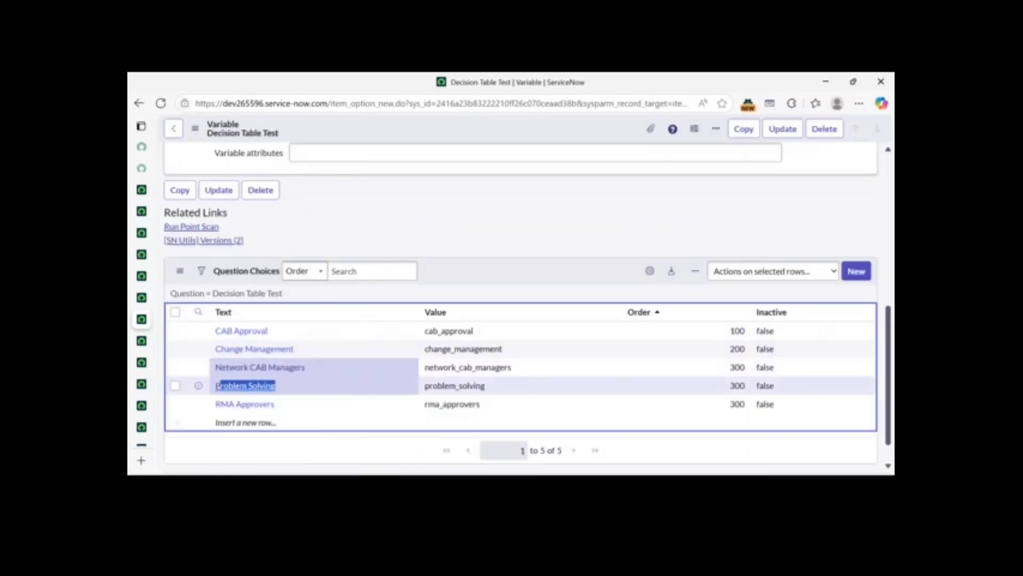
pyautogui.click(181, 297)
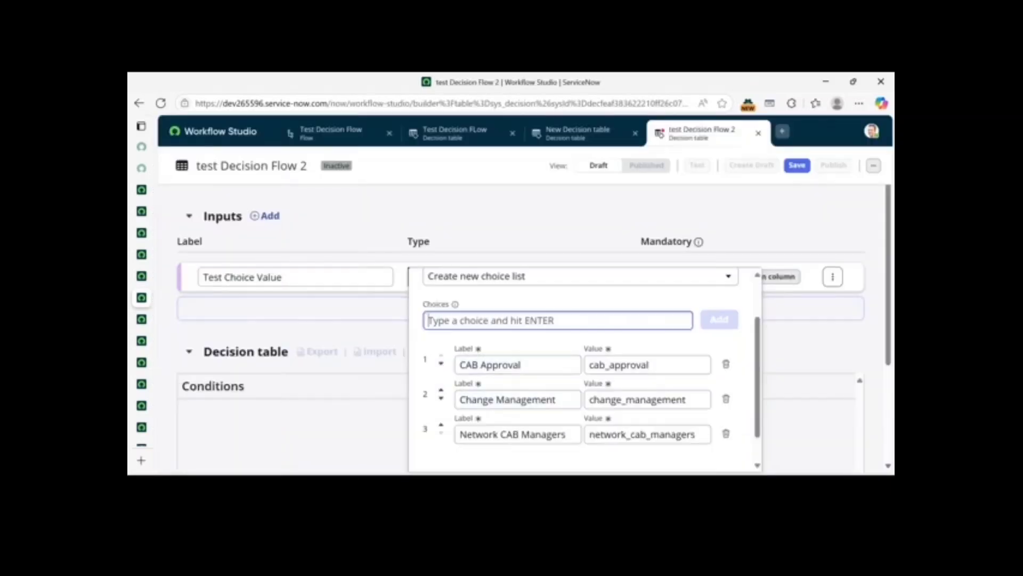
pyautogui.hotkey('ctrl', 'v')
pyautogui.press('Return')
pyautogui.scroll(-3, 533, 373)
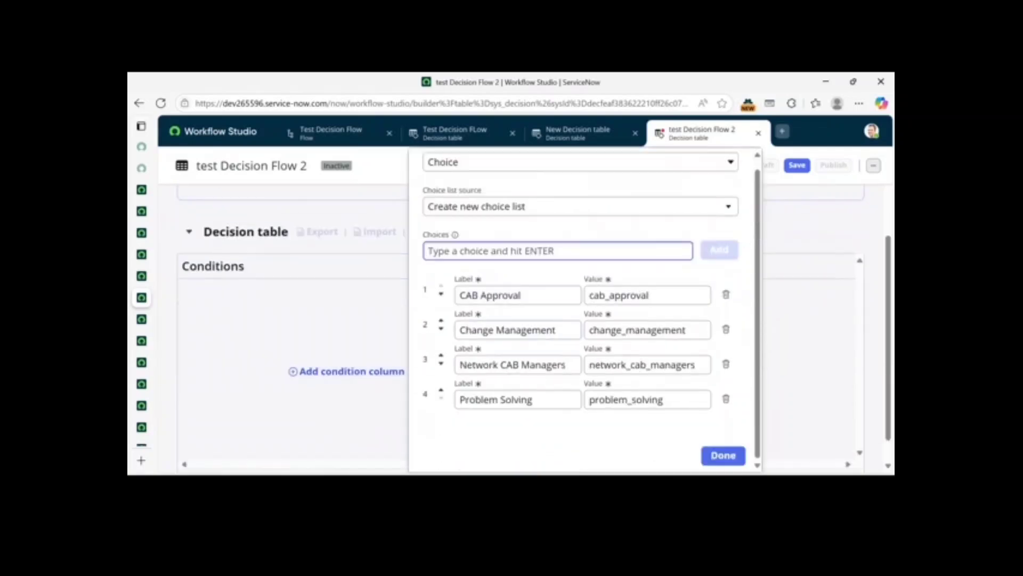
# Copy RMA Approvers from the variable's question choices into the input's choices and finish the choice list.
pyautogui.hotkey('ctrl', 'Tab')
pyautogui.press('Escape')
pyautogui.press('Down')
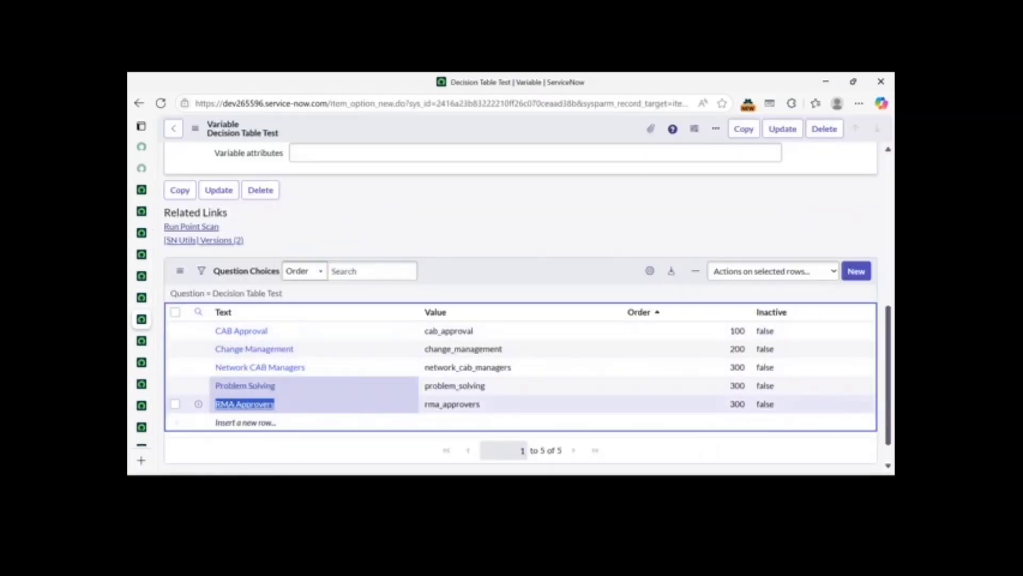
pyautogui.press('Return')
pyautogui.hotkey('ctrl', 'c')
pyautogui.hotkey('ctrl', 'shift', 'Tab')
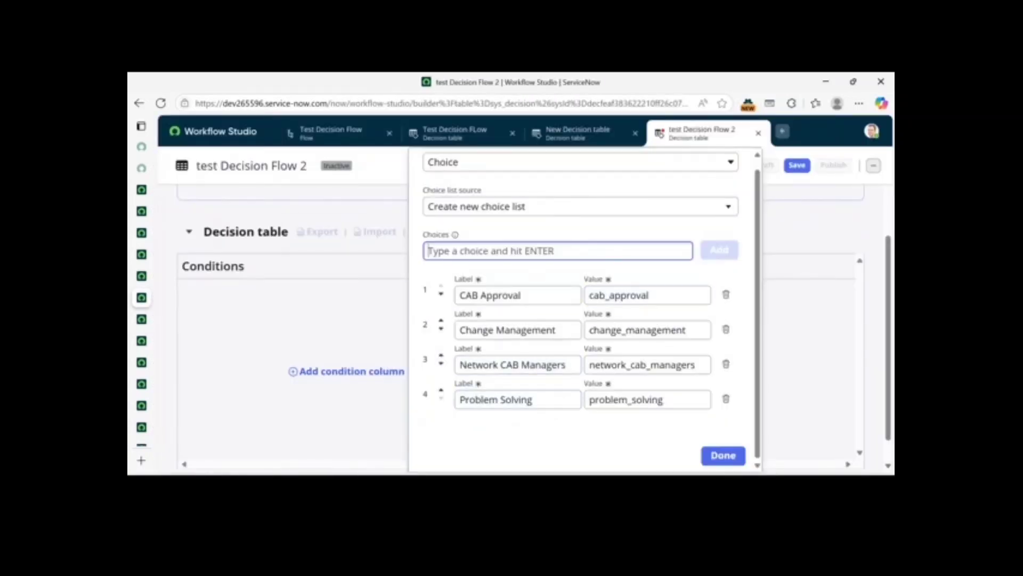
pyautogui.hotkey('ctrl', 'v')
pyautogui.click(723, 455)
pyautogui.scroll(3, 686, 371)
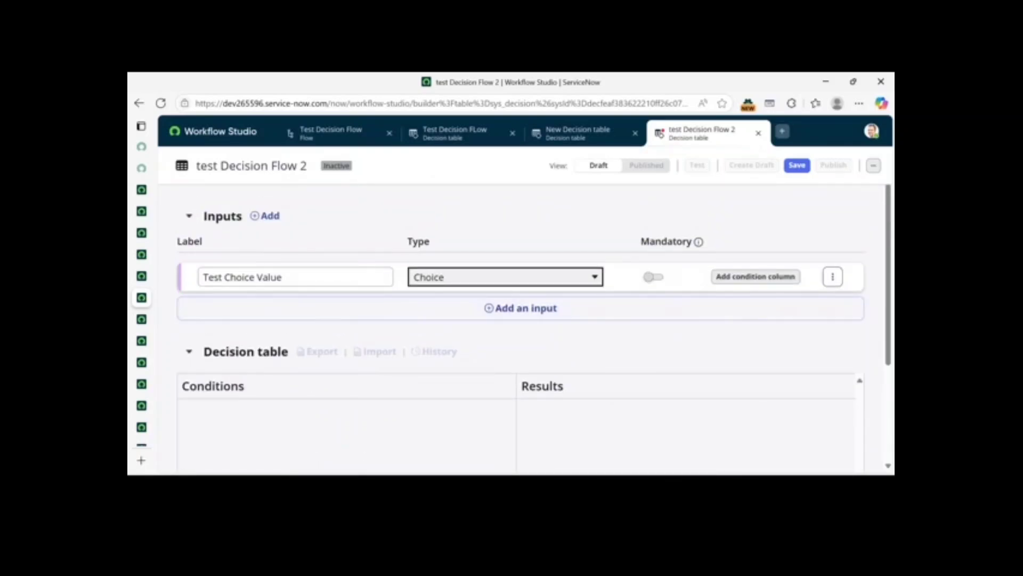
# Make the Test Choice Value input mandatory.
pyautogui.click(653, 277)
pyautogui.click(654, 277)
pyautogui.click(654, 277)
pyautogui.scroll(-3, 685, 341)
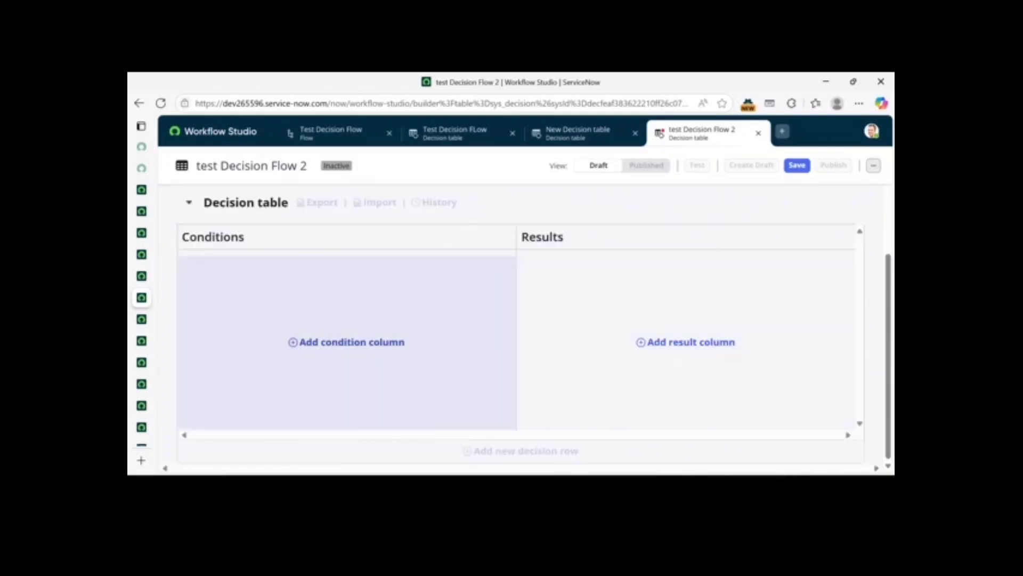
pyautogui.click(347, 342)
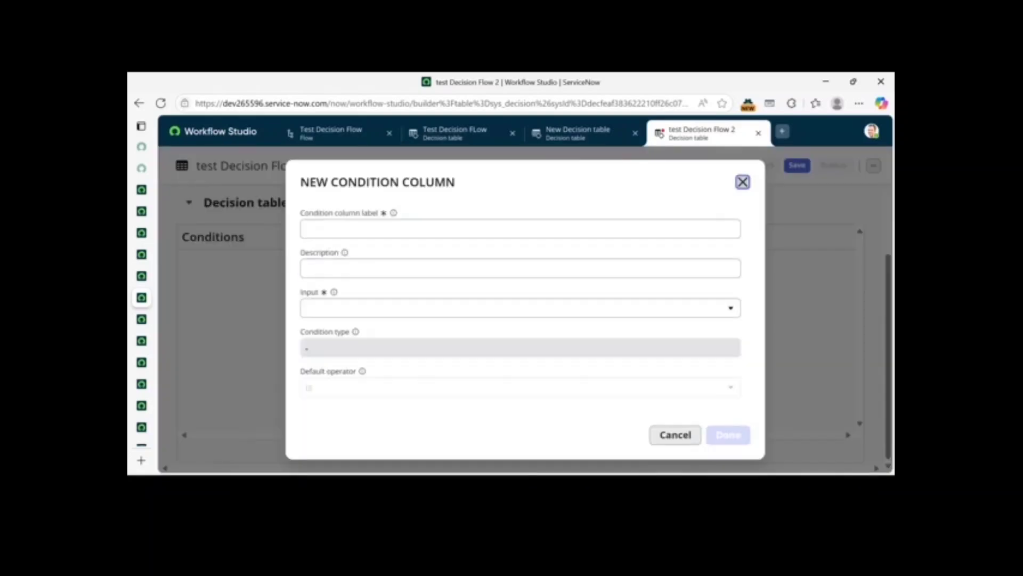
pyautogui.click(740, 180)
pyautogui.scroll(2, 520, 326)
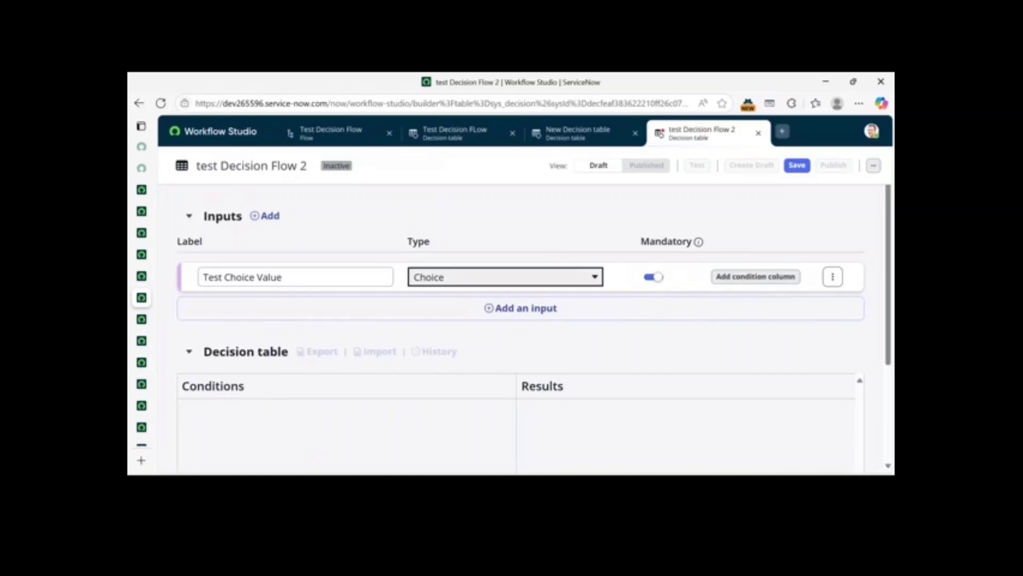
# Save the decision table and set up a new condition column labelled Test Choice Value, based on the Test Choice Value input.
pyautogui.click(797, 165)
pyautogui.scroll(-3, 520, 326)
pyautogui.click(346, 343)
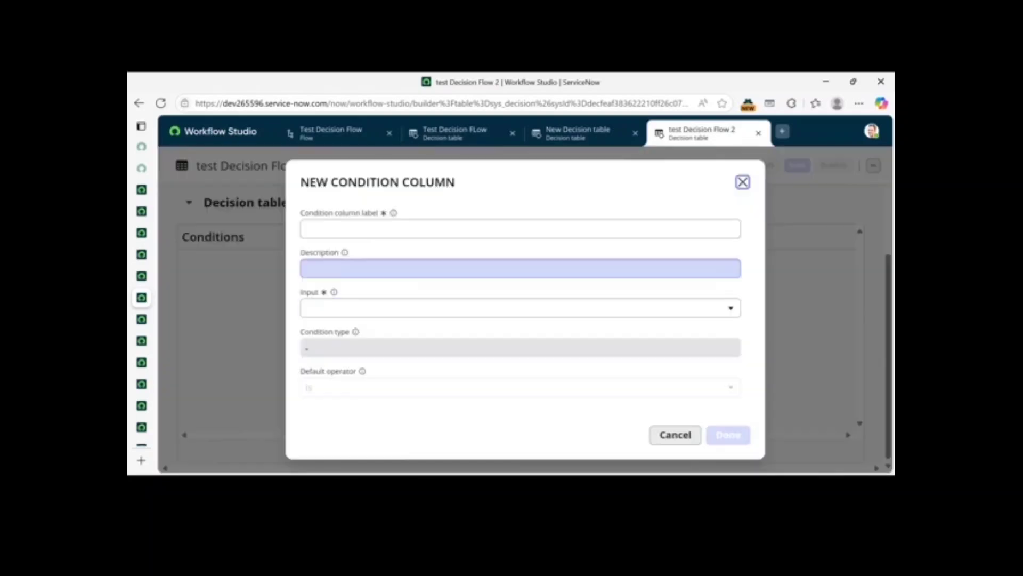
pyautogui.click(520, 308)
pyautogui.click(520, 334)
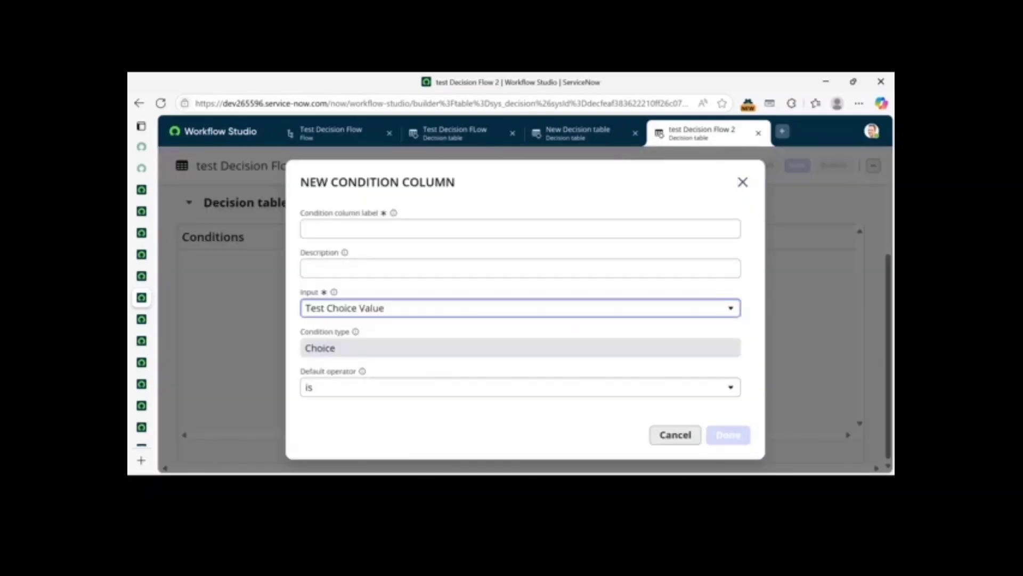
pyautogui.click(520, 228)
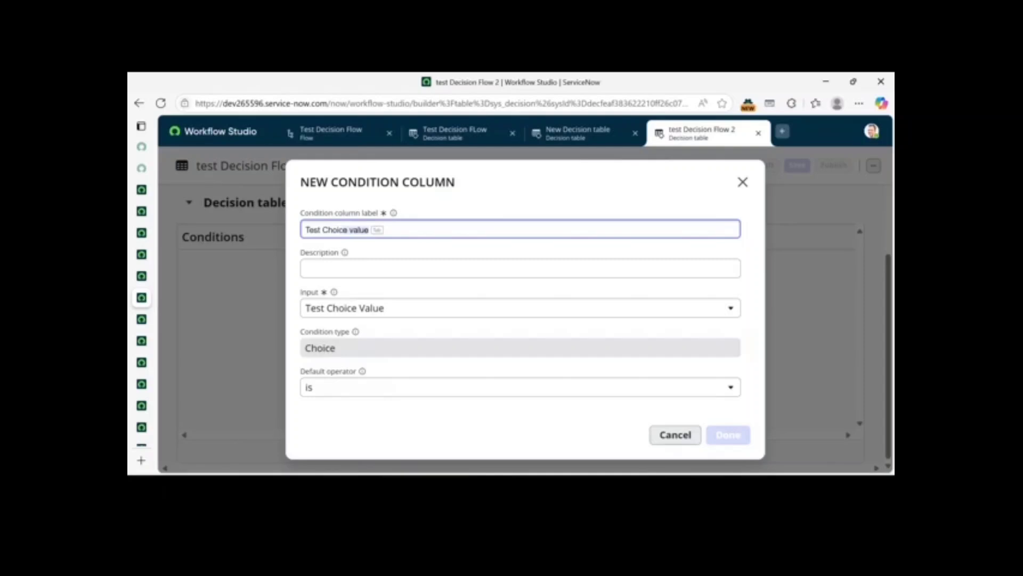
pyautogui.write('ce B')
pyautogui.write(' Value')
pyautogui.click(533, 197)
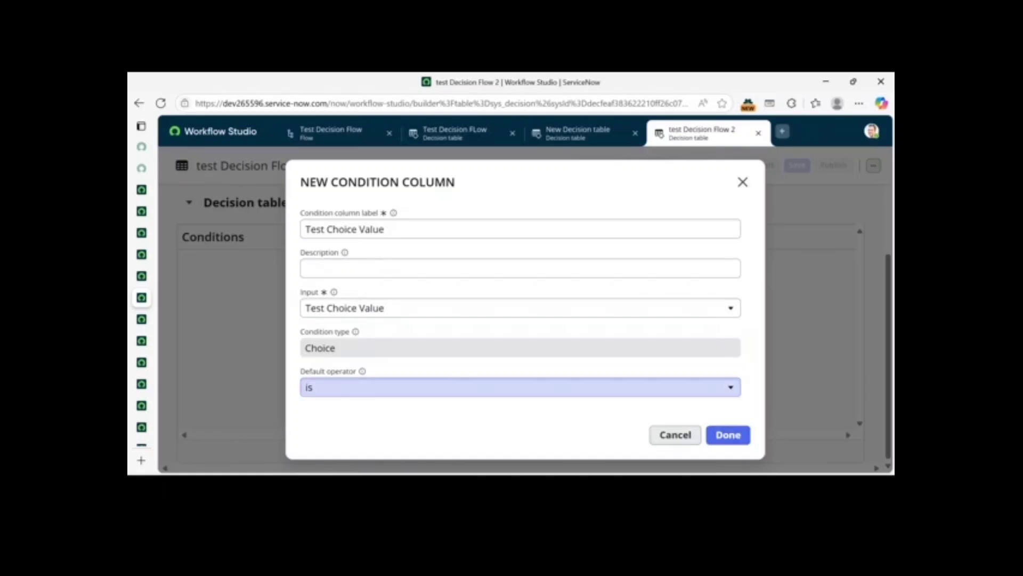
# Go through the default operators offered for the condition column, from is to does not contain, and keep is.
pyautogui.click(520, 387)
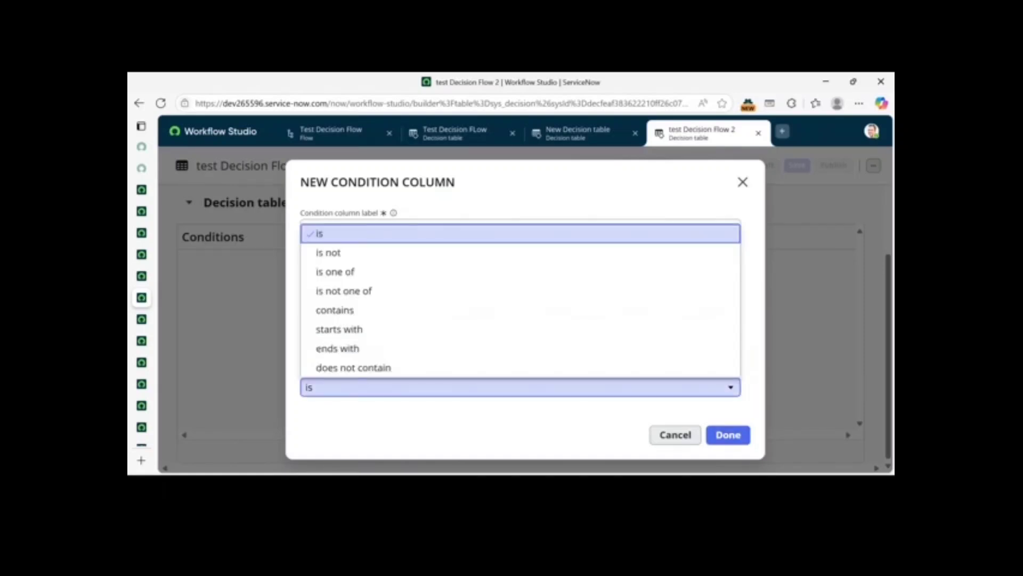
pyautogui.press('Down')
pyautogui.press('Down')
pyautogui.press('Down')
pyautogui.press('Down')
pyautogui.press('Down')
pyautogui.press('Up')
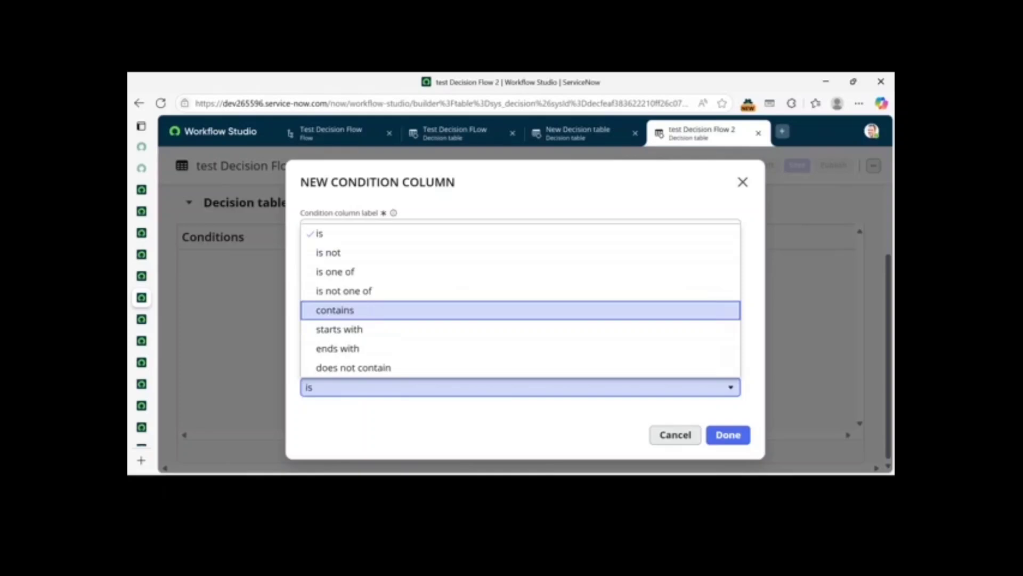
pyautogui.press('Up')
pyautogui.press('Up')
pyautogui.press('Down')
pyautogui.press('Down')
pyautogui.press('Down')
pyautogui.press('Down')
pyautogui.press('Down')
pyautogui.press('Down')
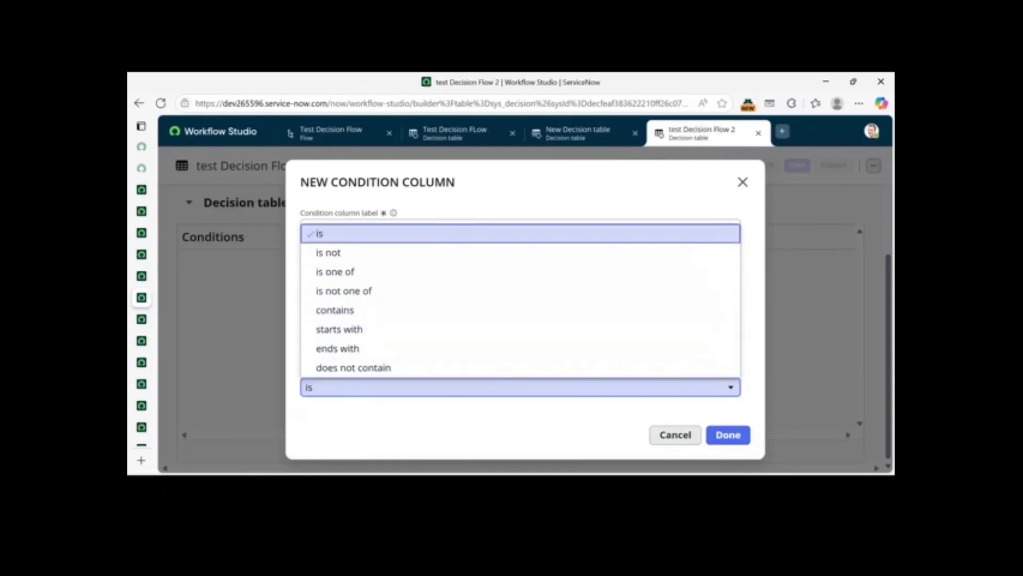
pyautogui.press('Return')
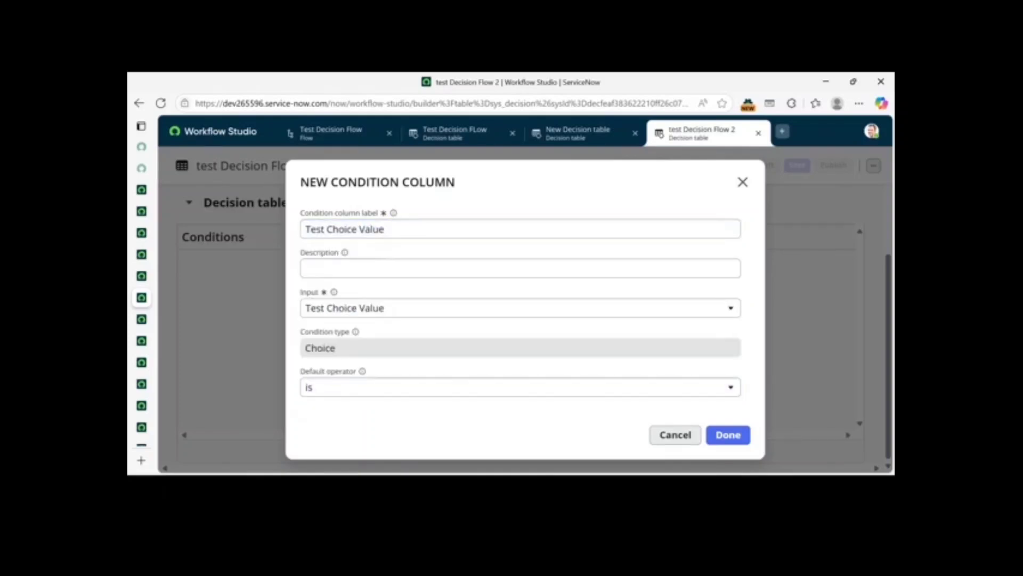
# Keep Test Choice Value as the condition column's input and finish creating the column.
pyautogui.click(520, 308)
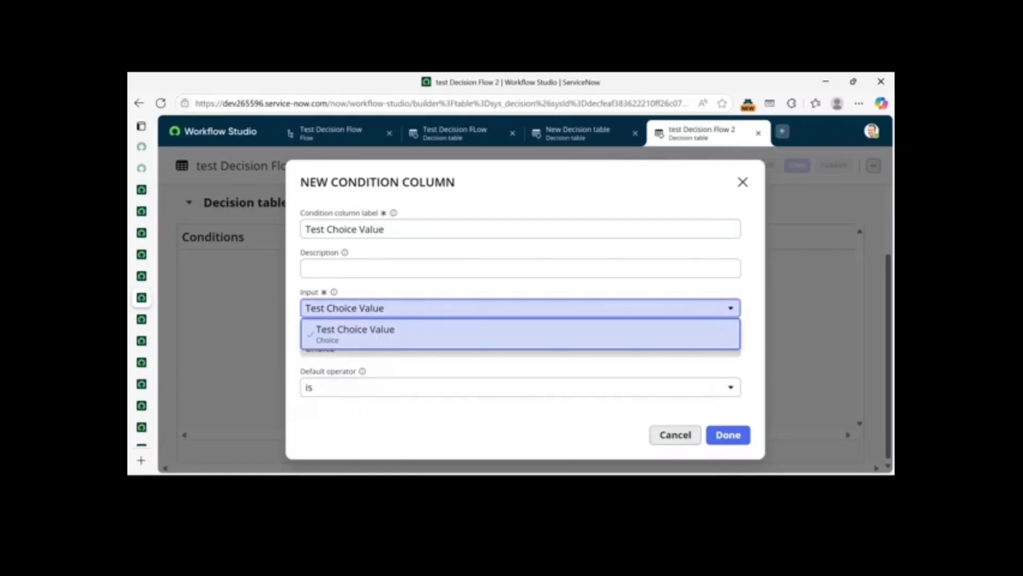
pyautogui.click(520, 334)
pyautogui.click(728, 435)
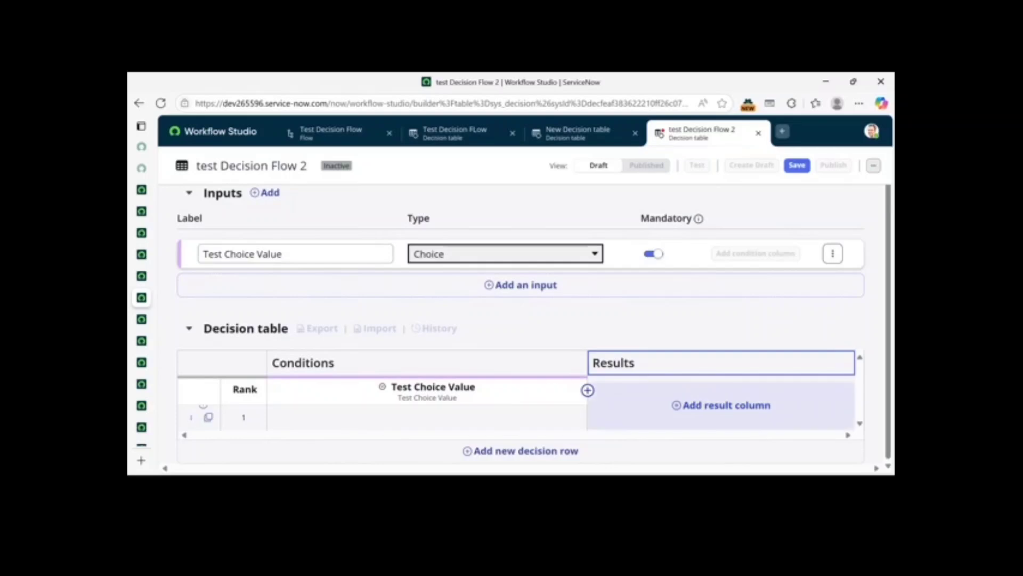
# Start a new result column in the decision table and label it Group Approval.
pyautogui.click(721, 405)
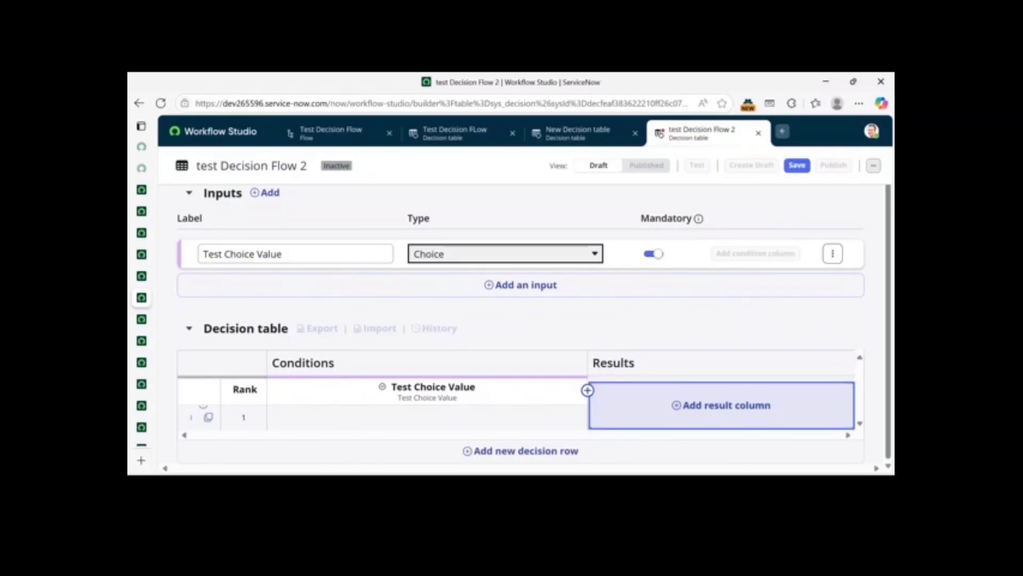
pyautogui.click(520, 268)
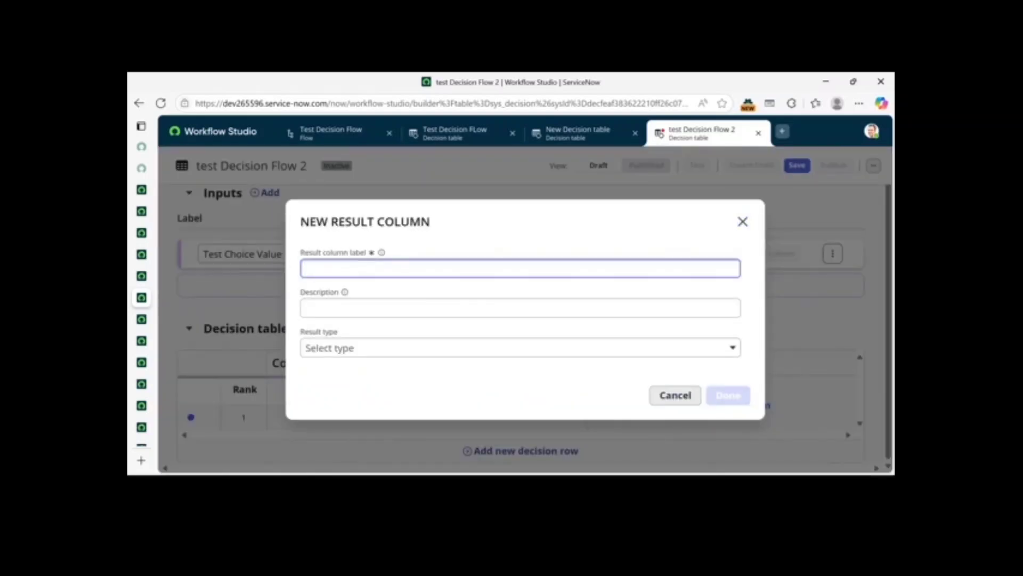
pyautogui.write('Group Approval')
pyautogui.press('Tab')
pyautogui.press('Tab')
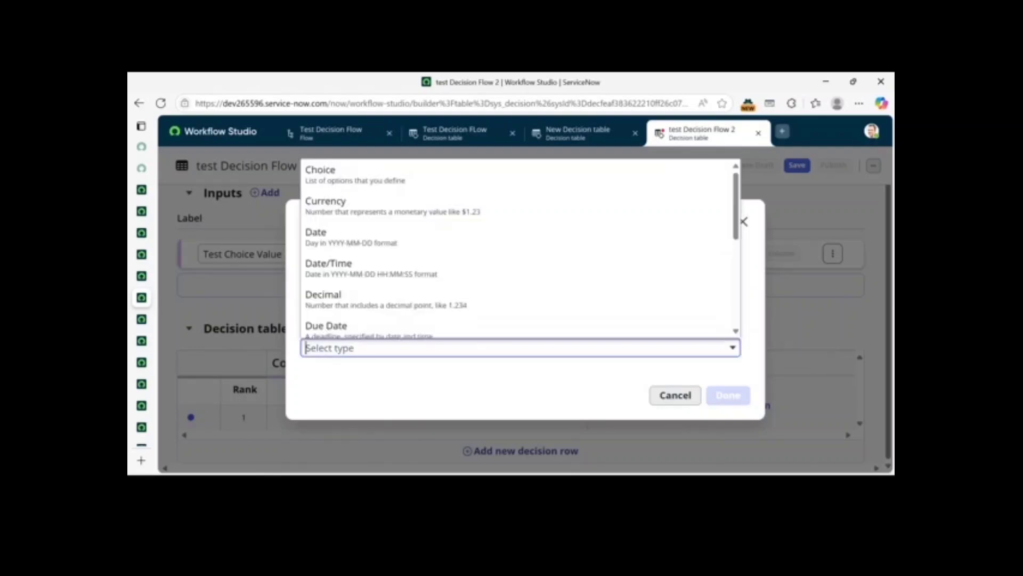
# Go through the result types available for the Group Approval column and choose Reference.
pyautogui.press('Down')
pyautogui.press('Down')
pyautogui.press('Down')
pyautogui.press('Down')
pyautogui.press('Down')
pyautogui.press('Down')
pyautogui.press('Down')
pyautogui.press('Down')
pyautogui.press('Down')
pyautogui.press('Down')
pyautogui.press('Down')
pyautogui.press('Down')
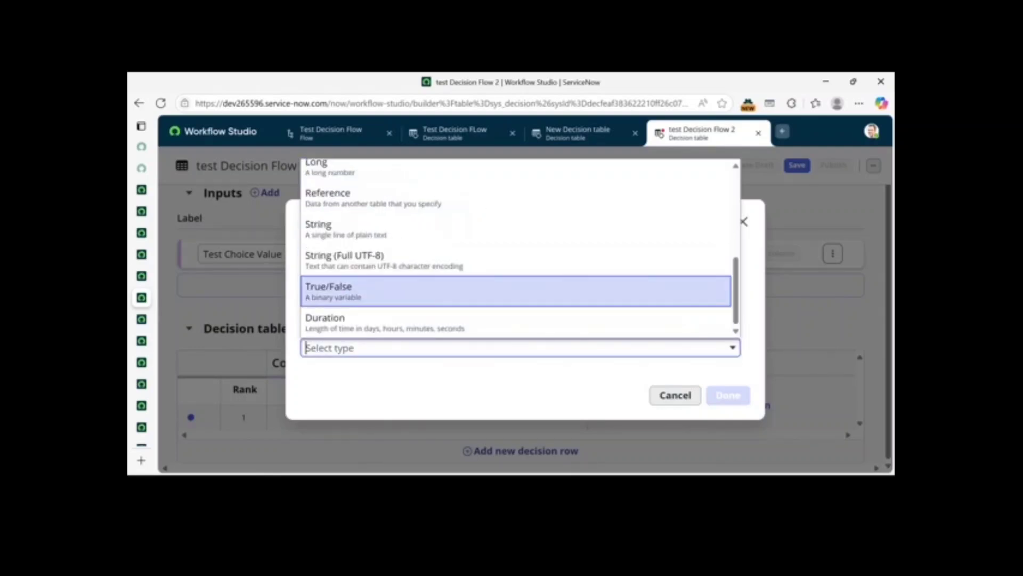
pyautogui.press('Down')
pyautogui.press('Up')
pyautogui.press('Up')
pyautogui.press('Up')
pyautogui.press('Up')
pyautogui.press('Return')
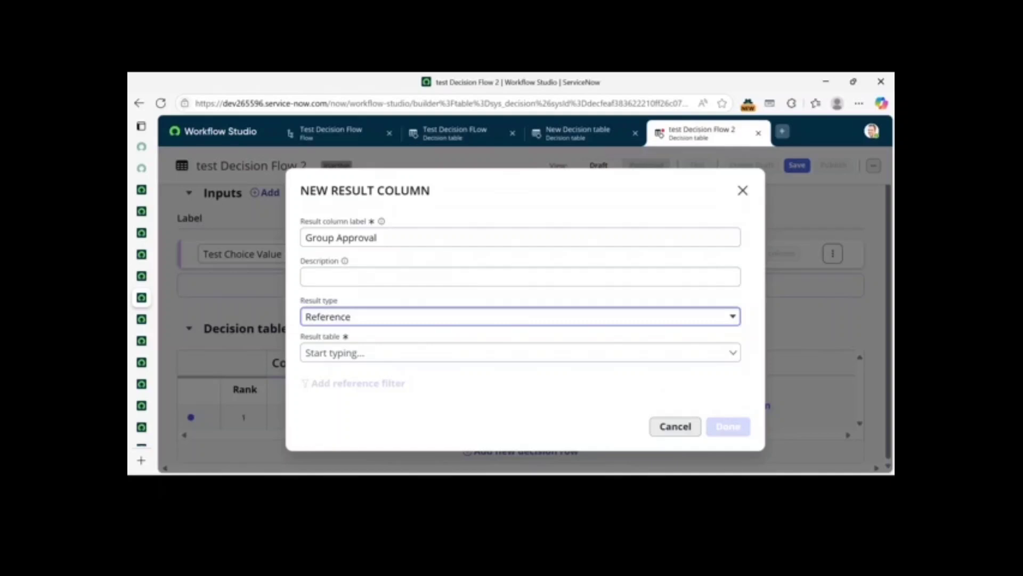
# Review the Group Approval column's available result types once more, from Decimal, Integer and Reference to String, True/False and Duration.
pyautogui.press('Down')
pyautogui.click(520, 342)
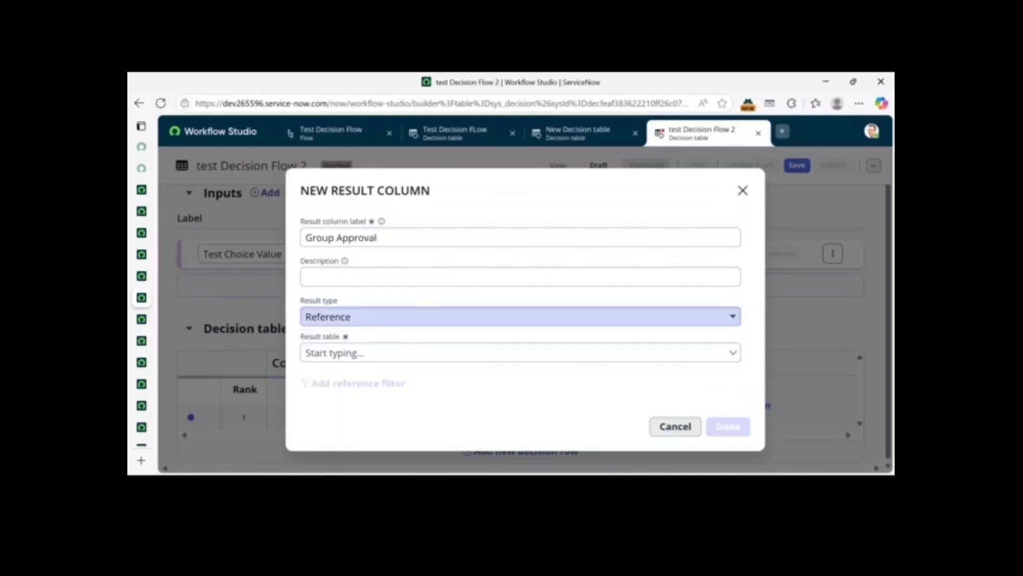
pyautogui.click(520, 317)
pyautogui.hotkey('ctrl', 'a')
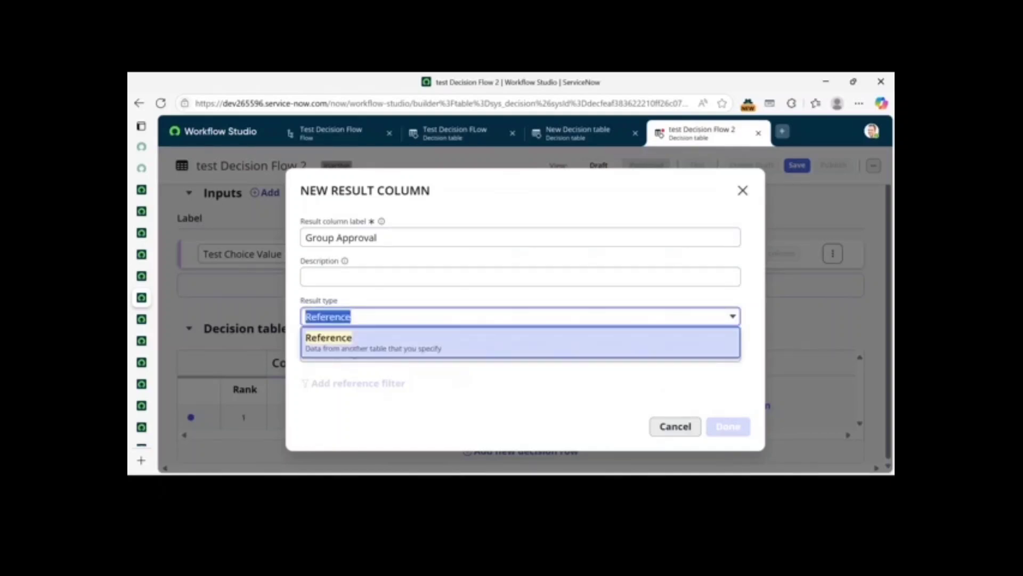
pyautogui.press('BackSpace')
pyautogui.scroll(-5, 516, 374)
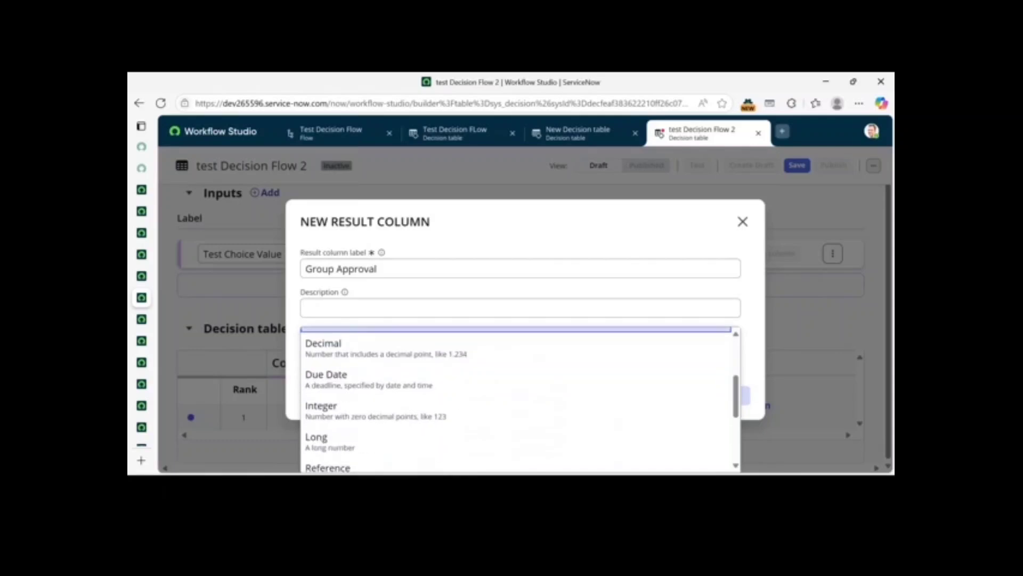
pyautogui.scroll(3, 516, 373)
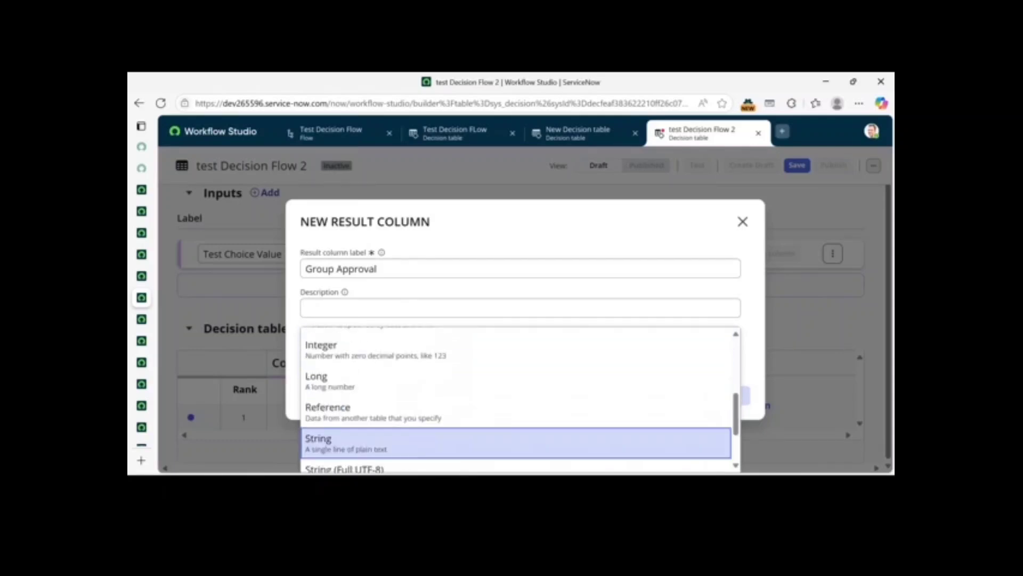
pyautogui.scroll(-3, 516, 421)
pyautogui.press('Up')
pyautogui.press('Up')
pyautogui.press('Down')
pyautogui.press('Down')
pyautogui.press('Down')
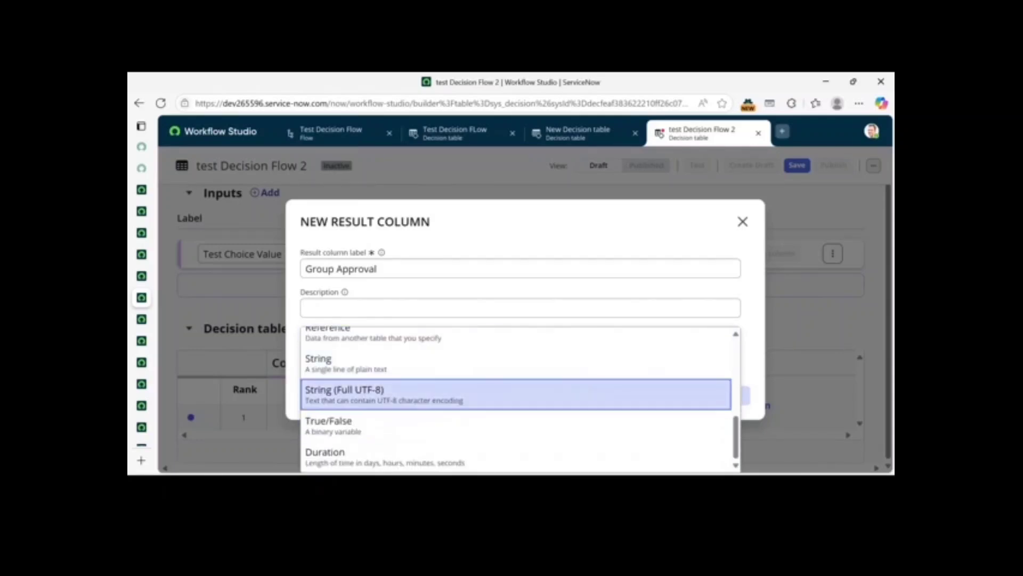
pyautogui.press('Up')
pyautogui.press('Up')
pyautogui.click(520, 309)
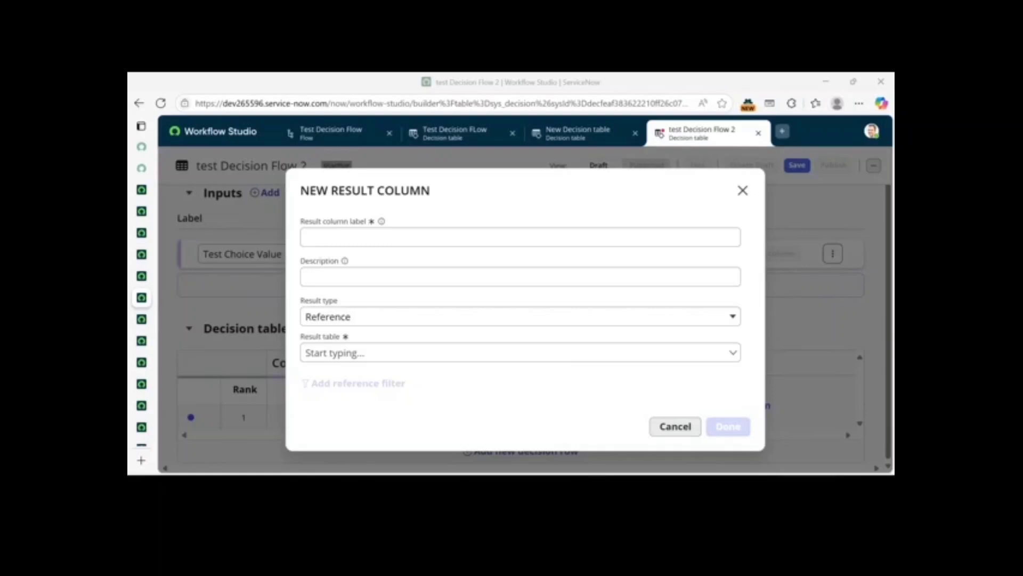
# Keep Reference as the new result column's type and set its result table to Group (sys_user_group).
pyautogui.press('Tab')
pyautogui.press('Tab')
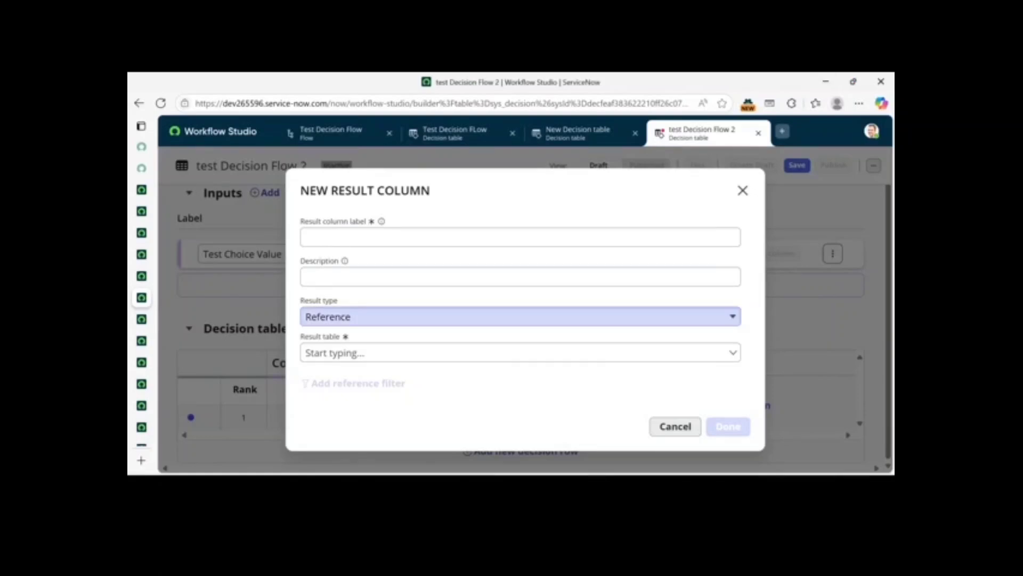
pyautogui.press('Tab')
pyautogui.hotkey('shift', 'Tab')
pyautogui.press('Tab')
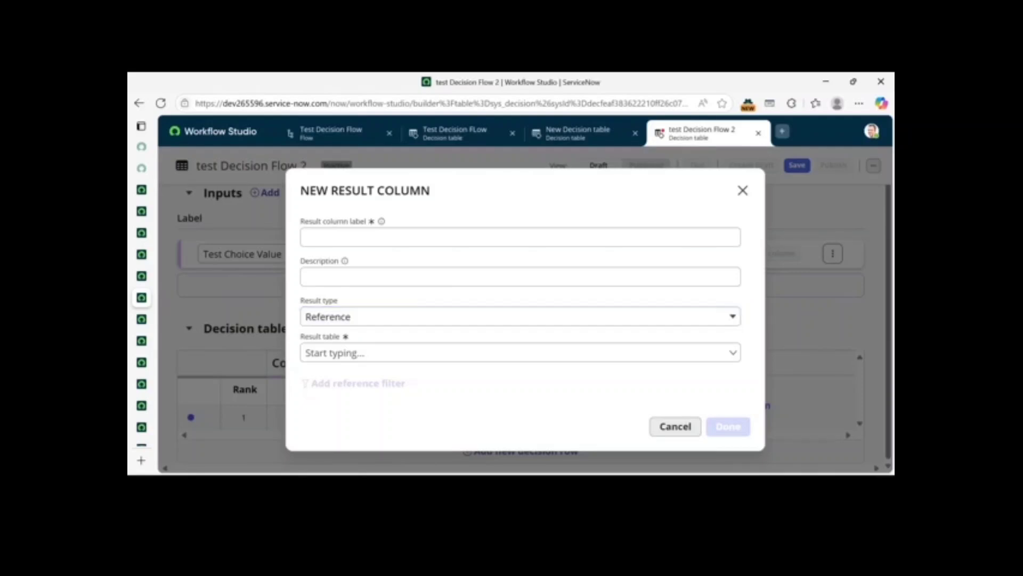
pyautogui.hotkey('shift', 'Tab')
pyautogui.press('Tab')
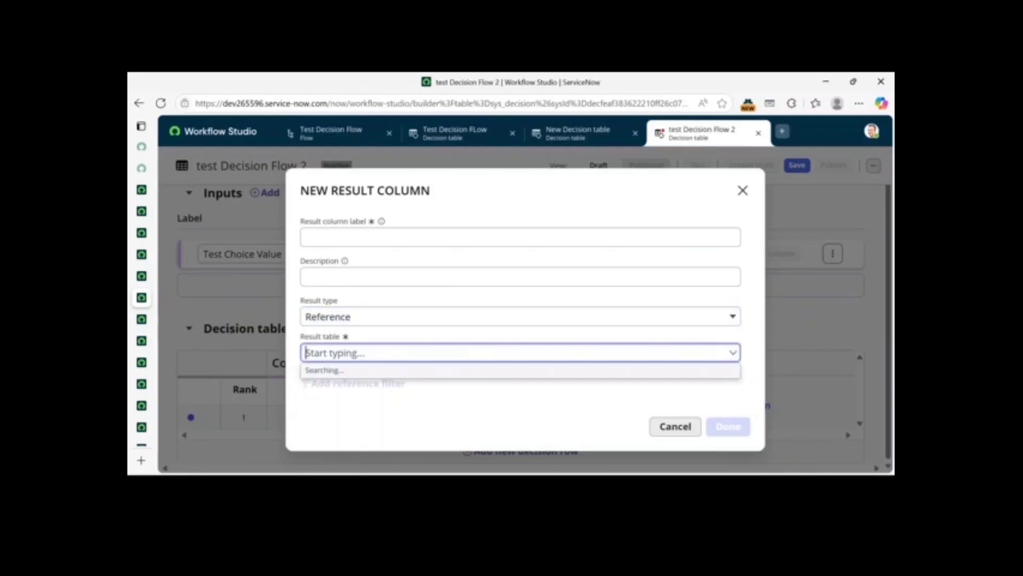
pyautogui.write('sys_us')
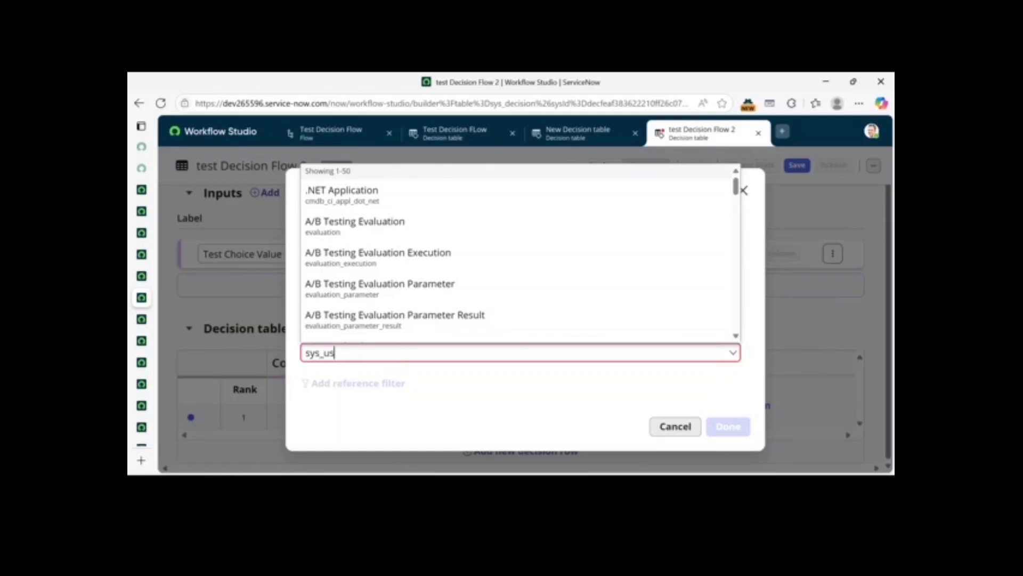
pyautogui.write('er_group')
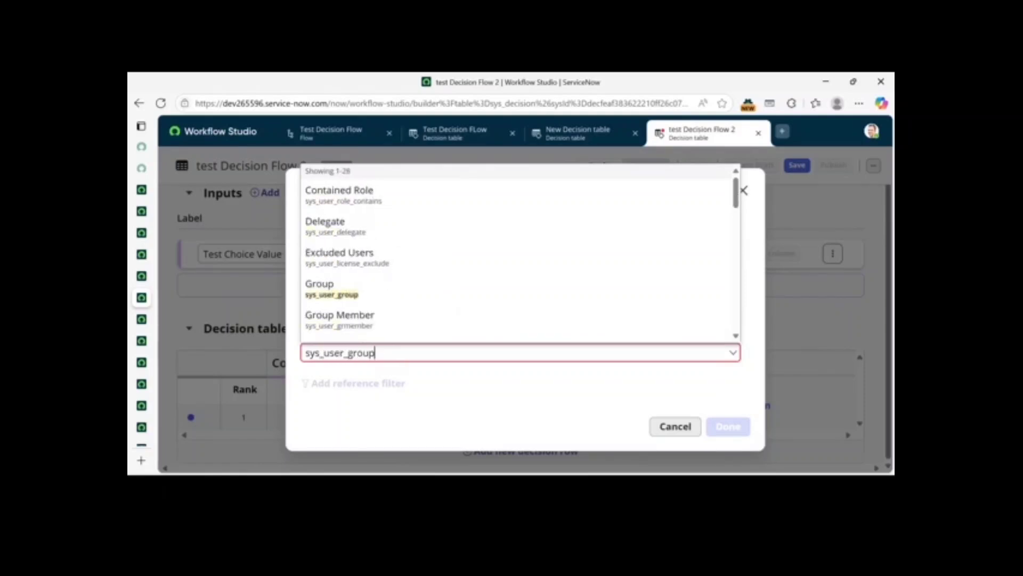
pyautogui.press('Down')
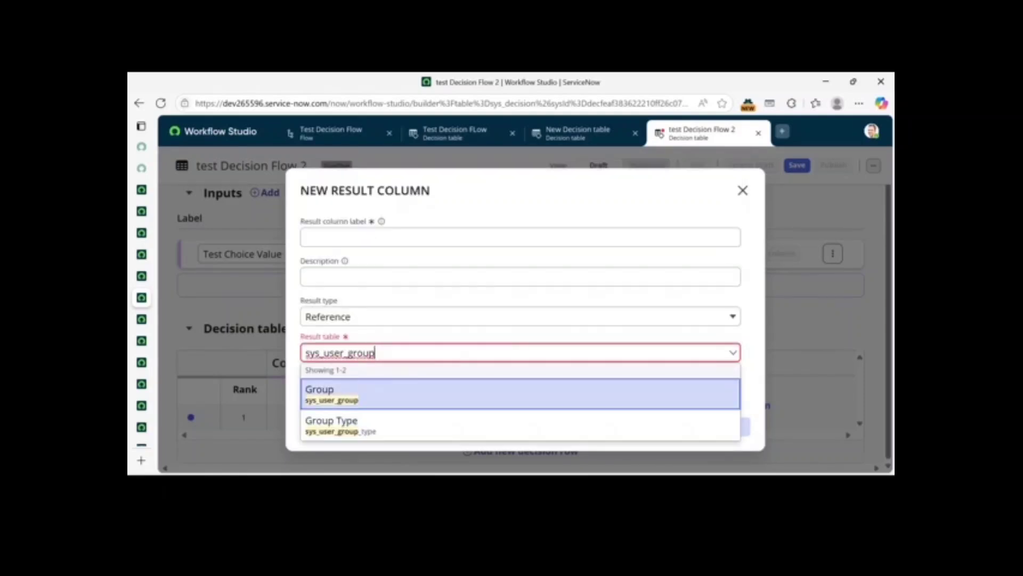
pyautogui.press('Return')
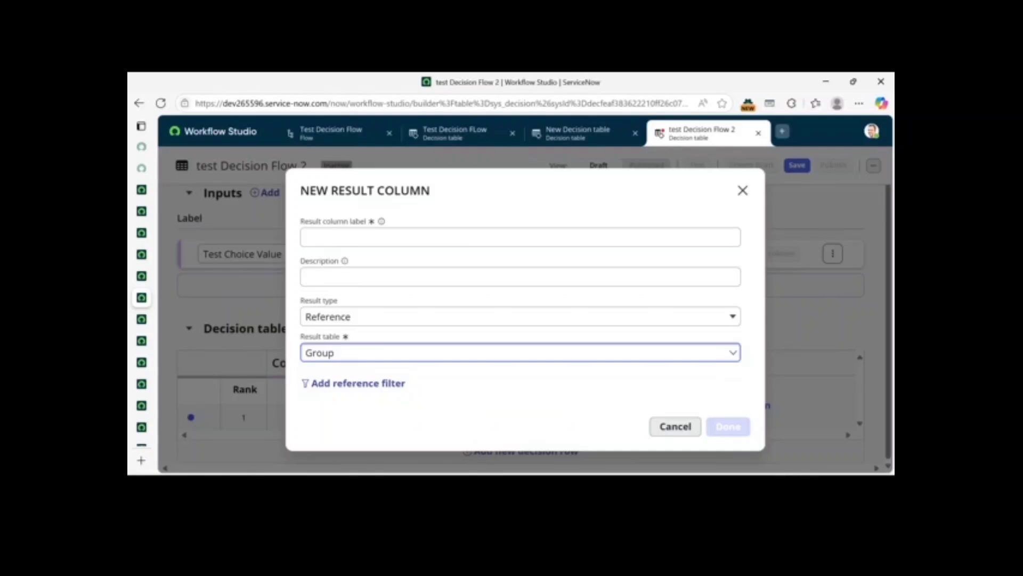
# Label the result column Group Approval and finish creating it.
pyautogui.click(405, 238)
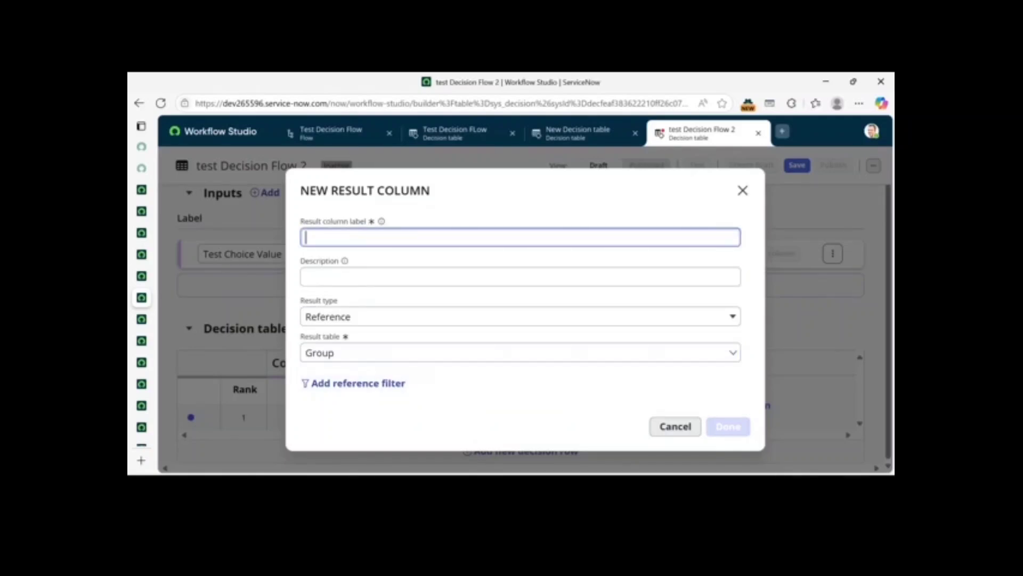
pyautogui.write('Group Approval')
pyautogui.press('Tab')
pyautogui.click(729, 426)
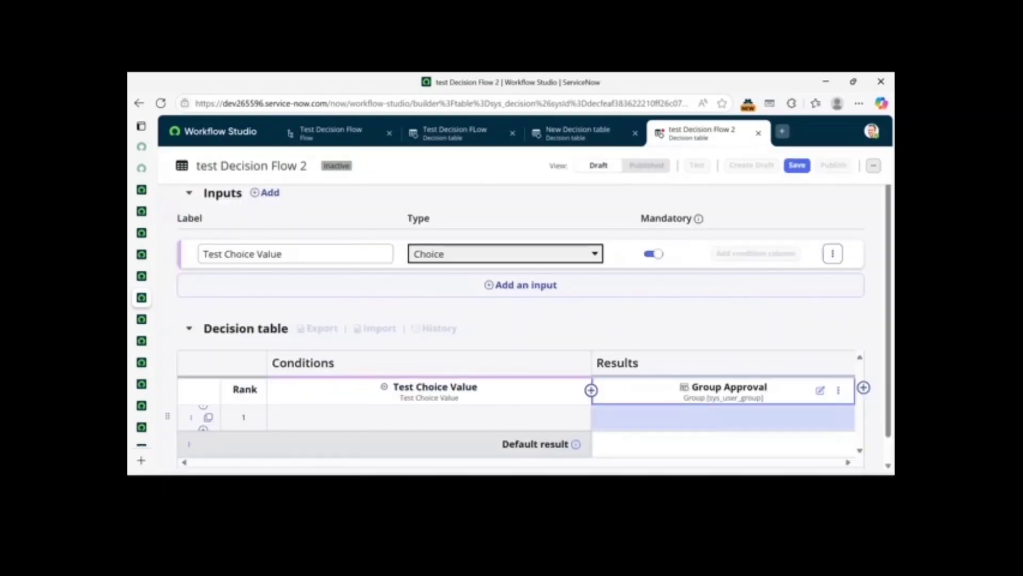
# Set the first decision row's Test Choice Value condition to is CAB Approval.
pyautogui.scroll(-1, 726, 423)
pyautogui.click(429, 390)
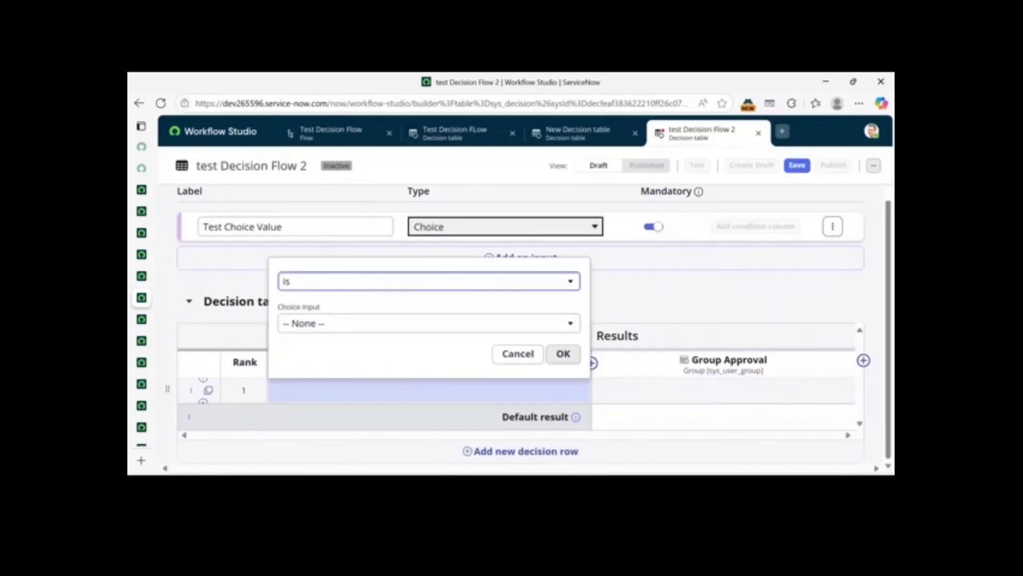
pyautogui.click(429, 323)
pyautogui.click(429, 342)
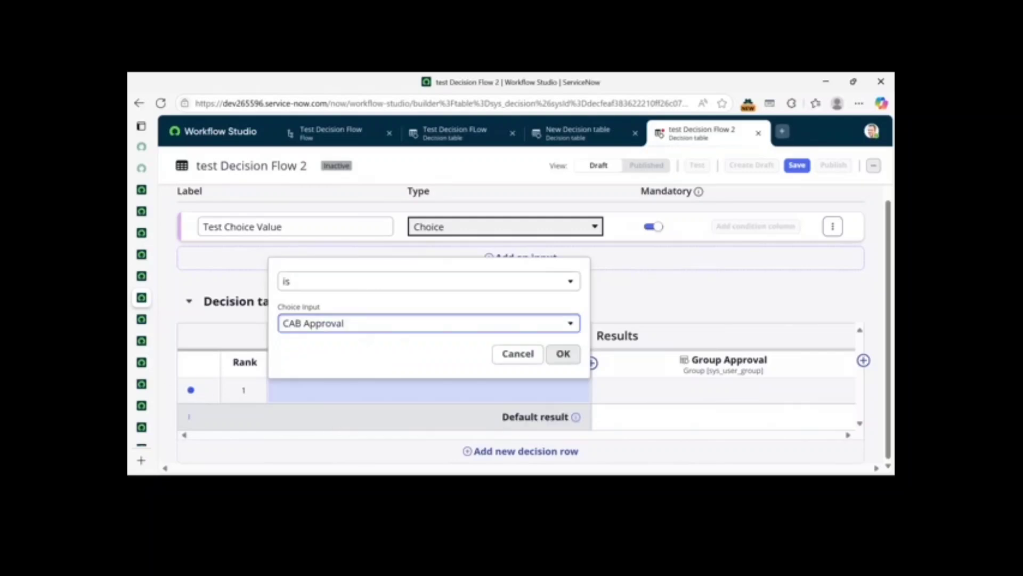
pyautogui.click(563, 354)
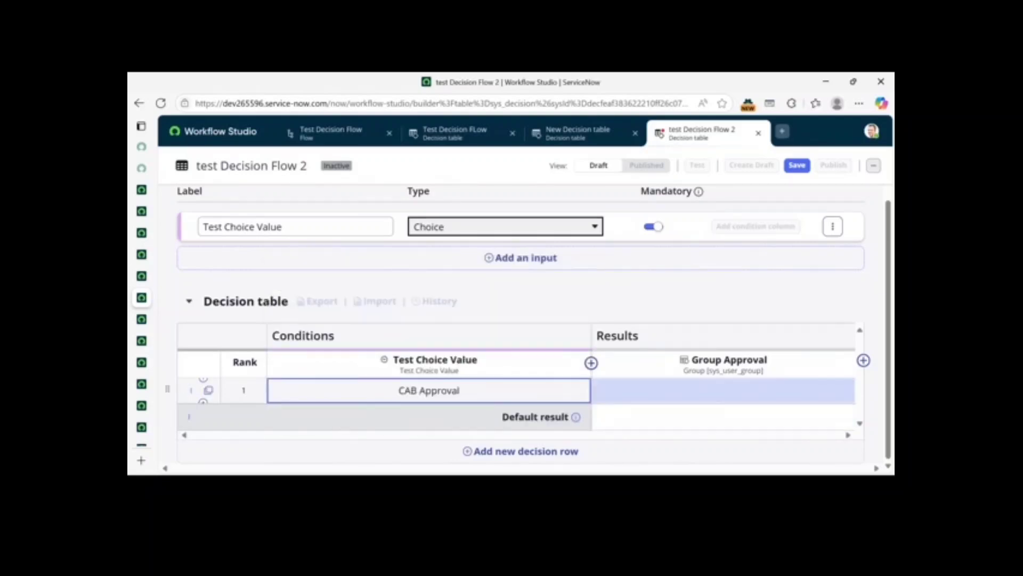
# Set the first decision row's Group Approval result to the CAB Approval group.
pyautogui.click(723, 390)
pyautogui.write('c')
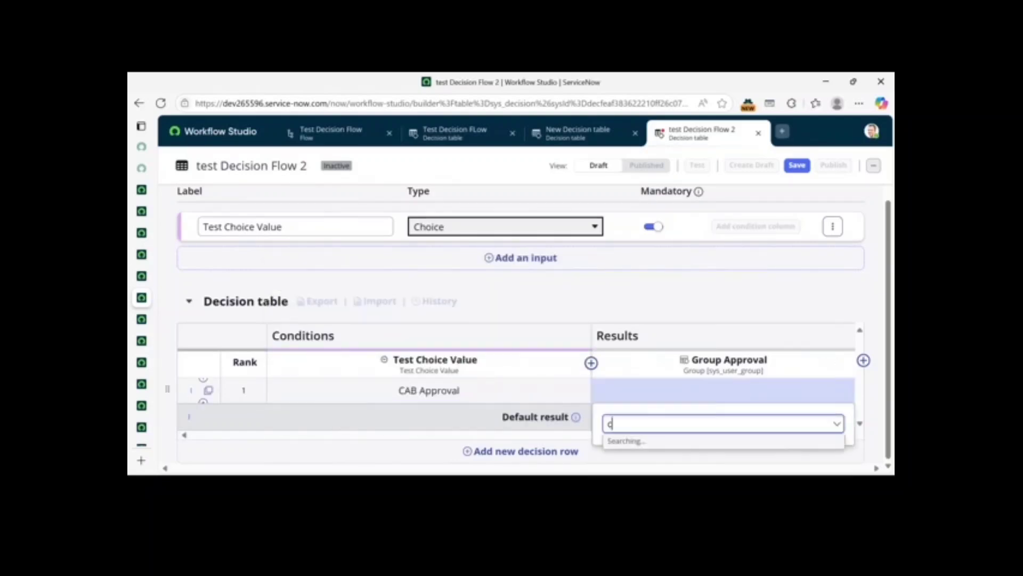
pyautogui.write('ab appro')
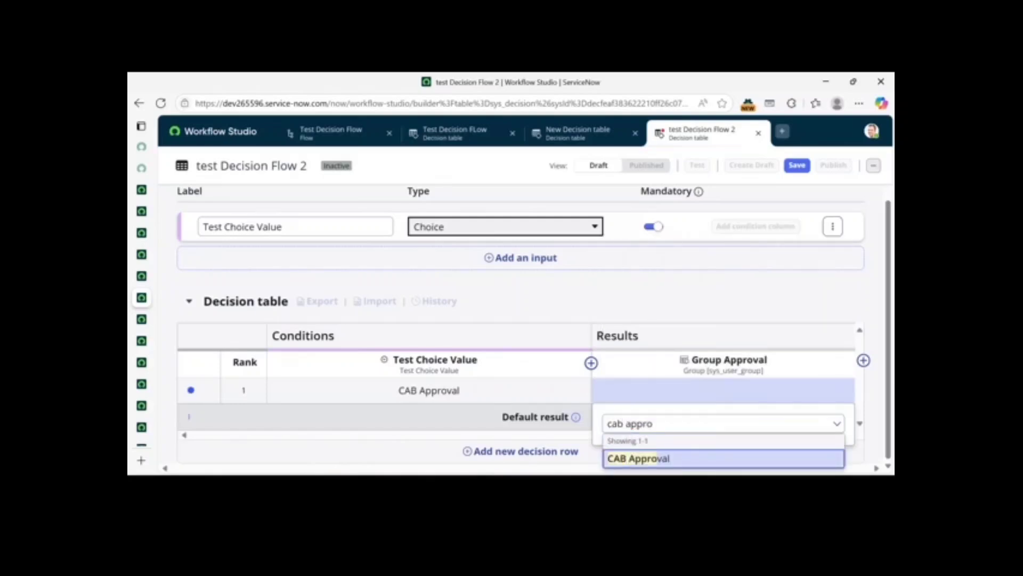
pyautogui.press('Return')
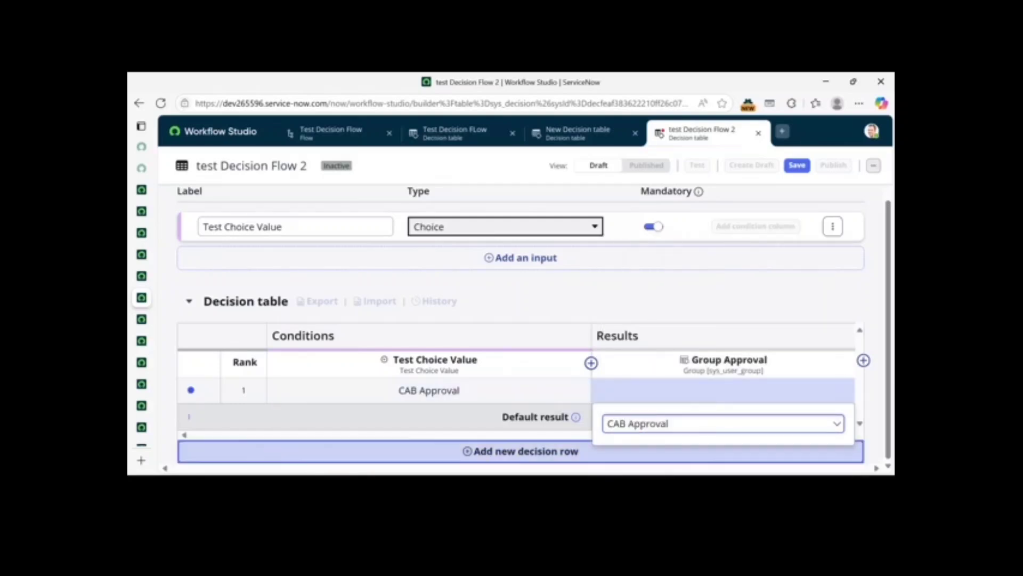
# Add a second decision row and set its Test Choice Value condition to is Change Management.
pyautogui.click(520, 451)
pyautogui.scroll(-1, 453, 416)
pyautogui.click(429, 371)
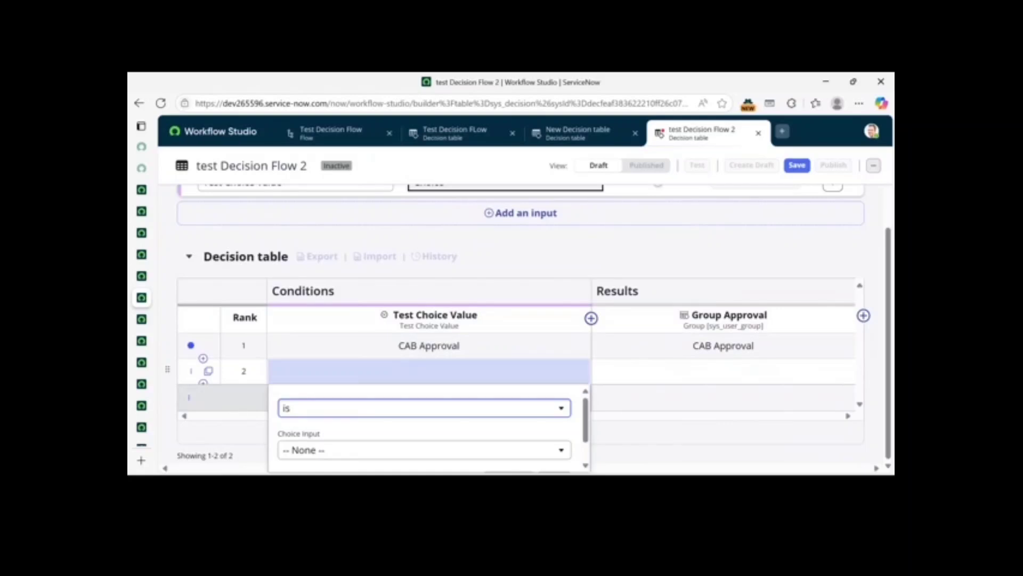
pyautogui.click(424, 449)
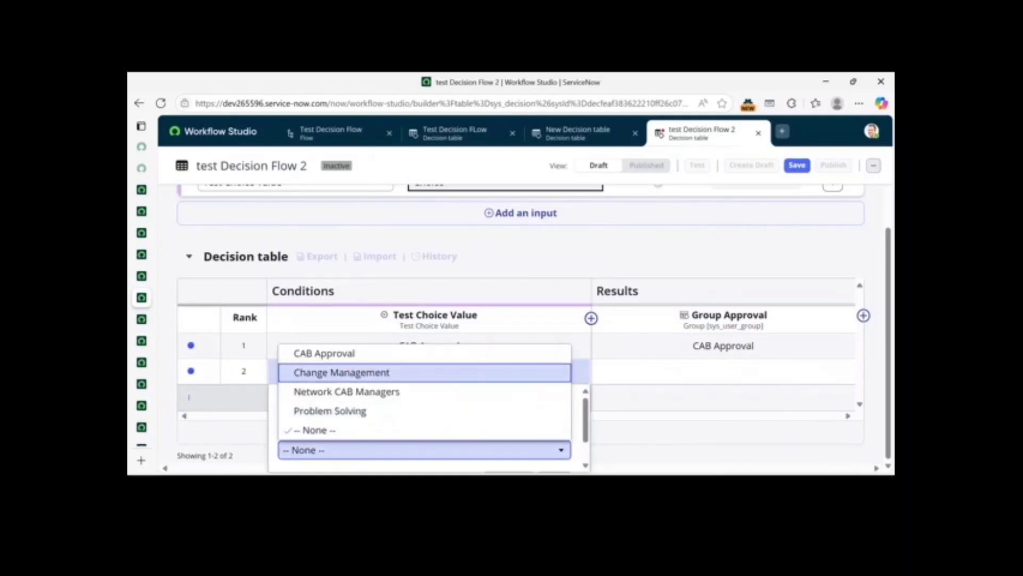
pyautogui.press('Return')
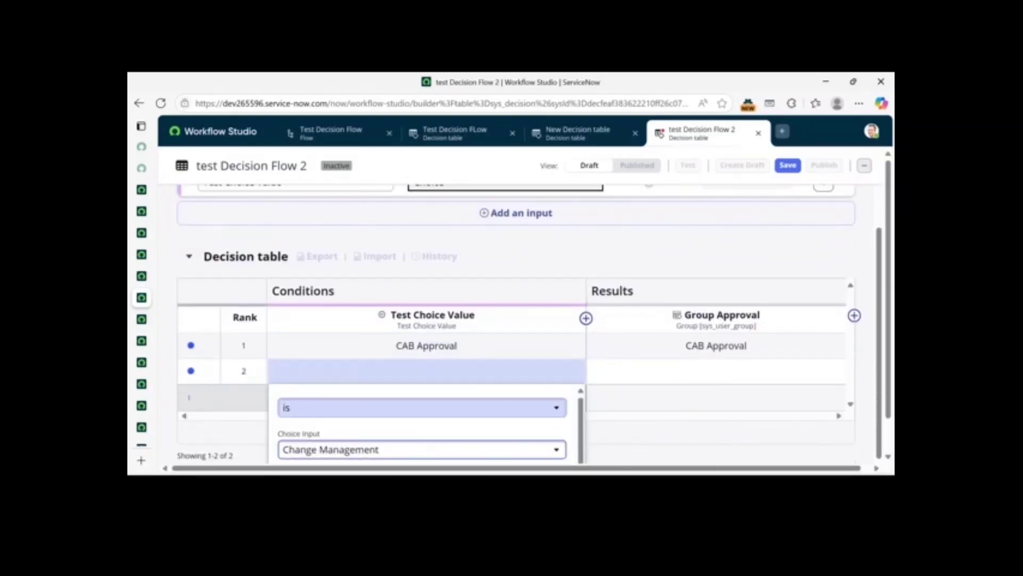
pyautogui.scroll(-1, 548, 438)
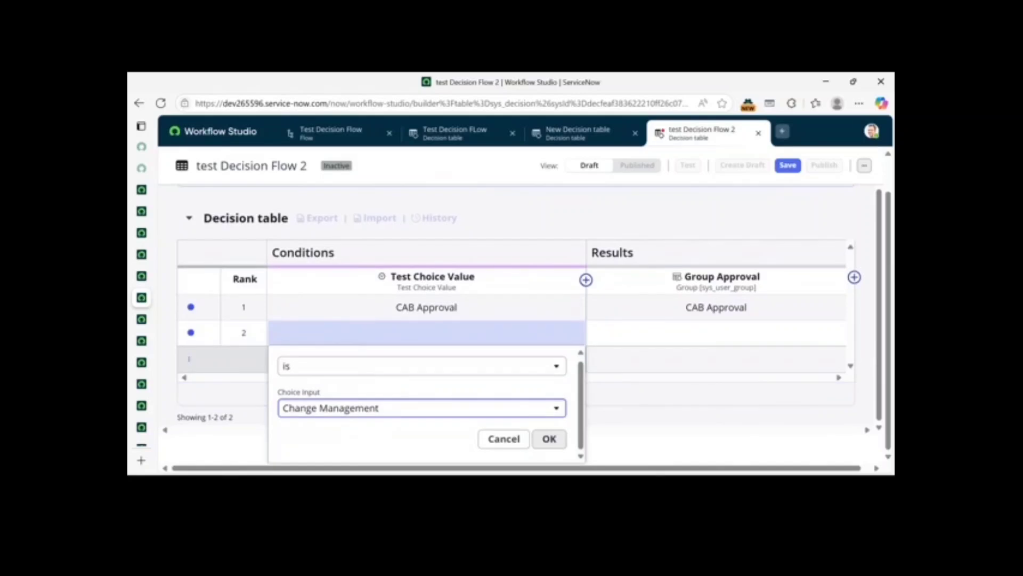
pyautogui.click(549, 439)
# Set the second decision row's Group Approval result to the Change Management group.
pyautogui.click(723, 371)
pyautogui.write('ch')
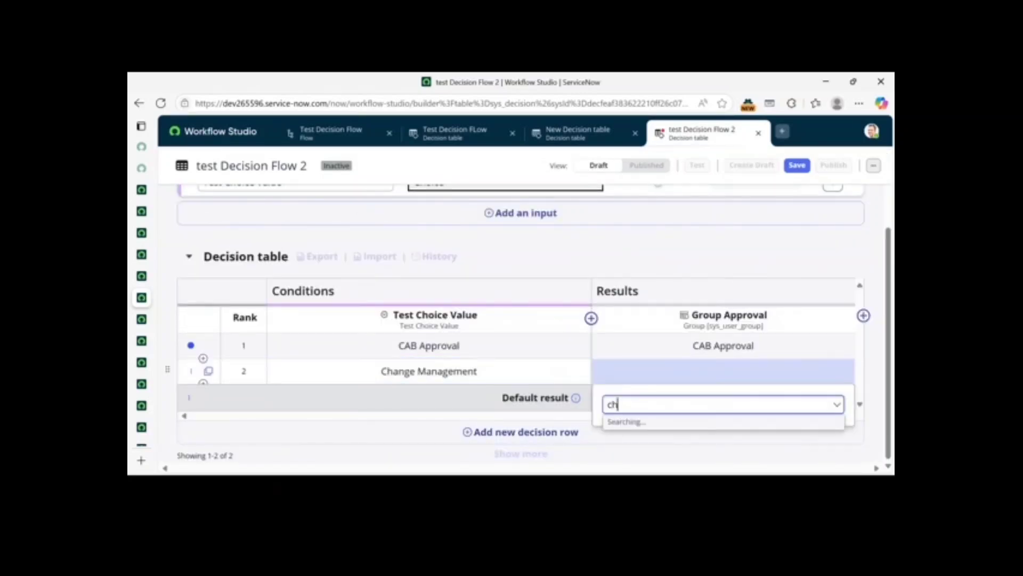
pyautogui.write('angema')
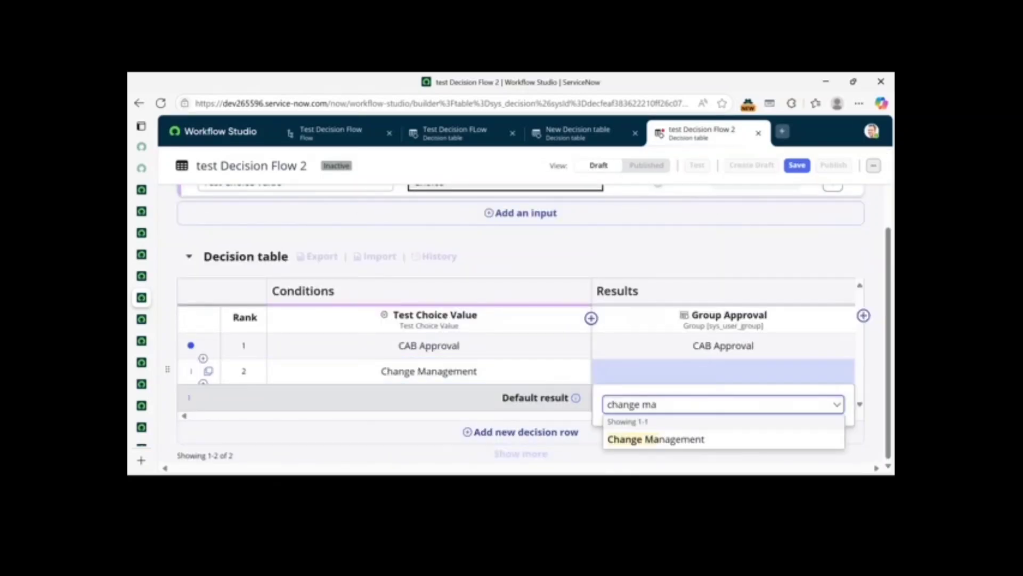
pyautogui.press('Down')
pyautogui.press('Return')
# Add a third decision row and set its Test Choice Value condition to is Network CAB Managers.
pyautogui.scroll(2, 548, 373)
pyautogui.scroll(-2, 548, 373)
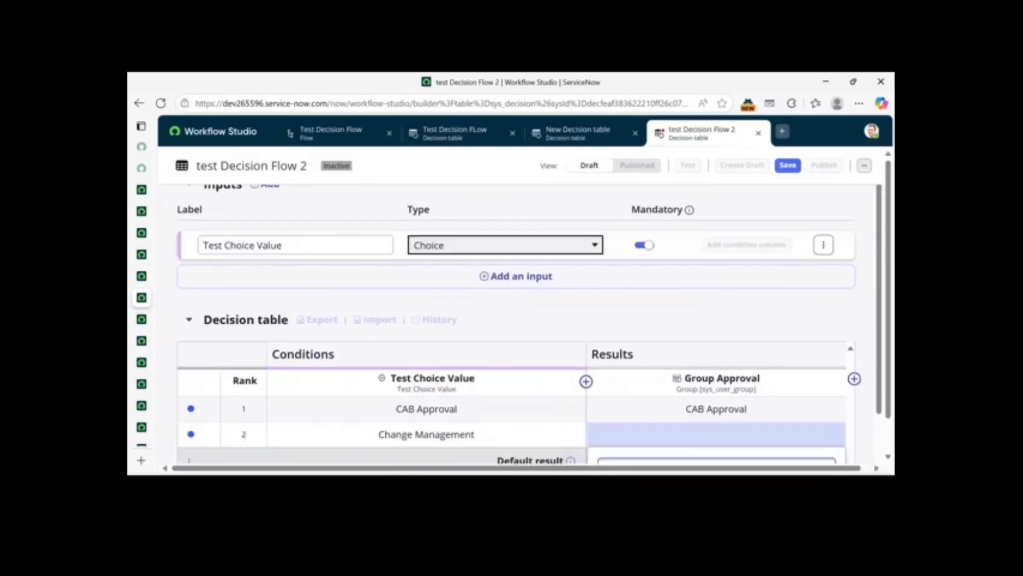
pyautogui.click(548, 435)
pyautogui.press('Return')
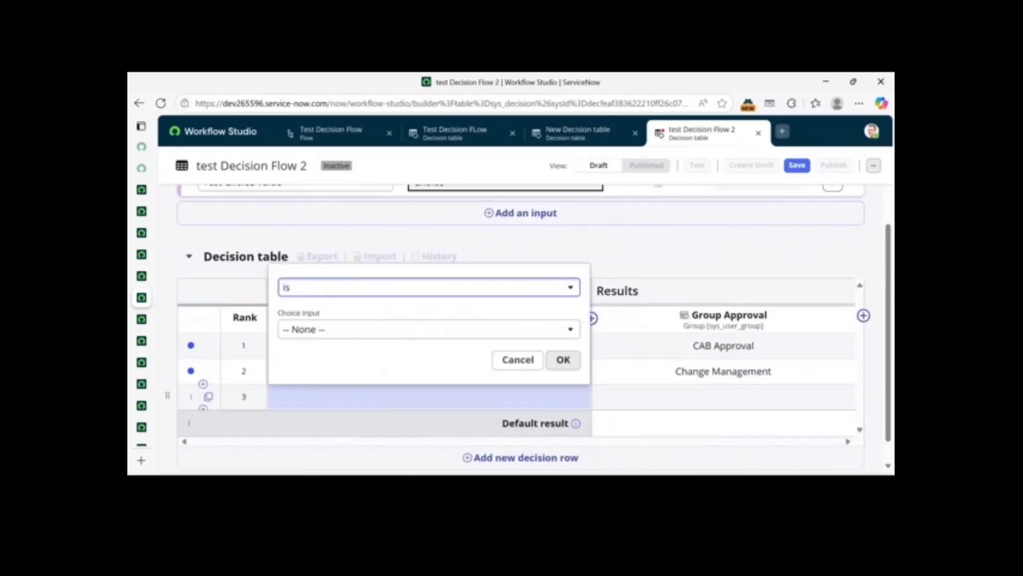
pyautogui.click(429, 329)
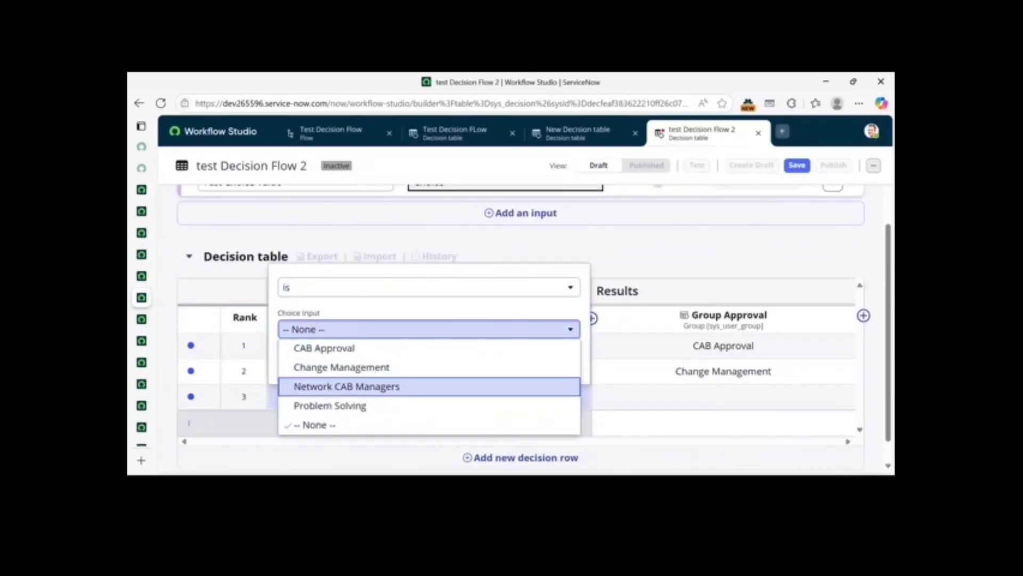
pyautogui.press('Return')
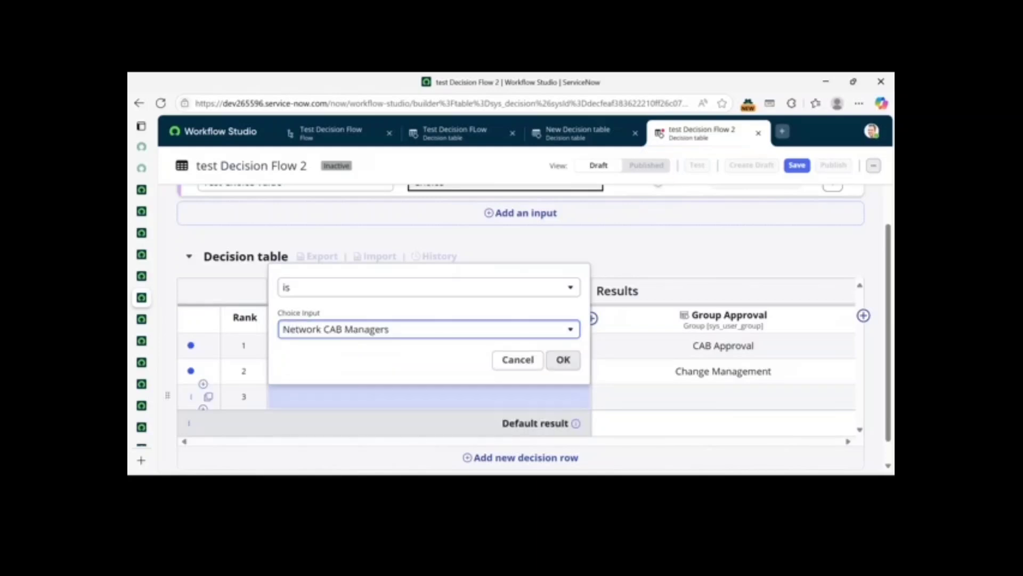
pyautogui.press('Return')
# Set the third decision row's Group Approval result to the Network CAB Managers group and add a fourth decision row.
pyautogui.press('Tab')
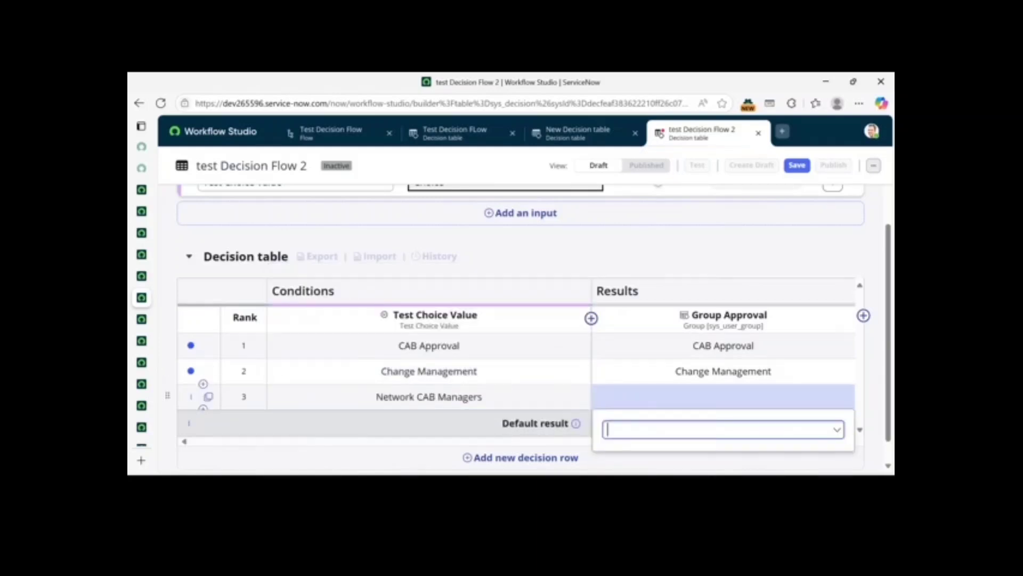
pyautogui.write('network')
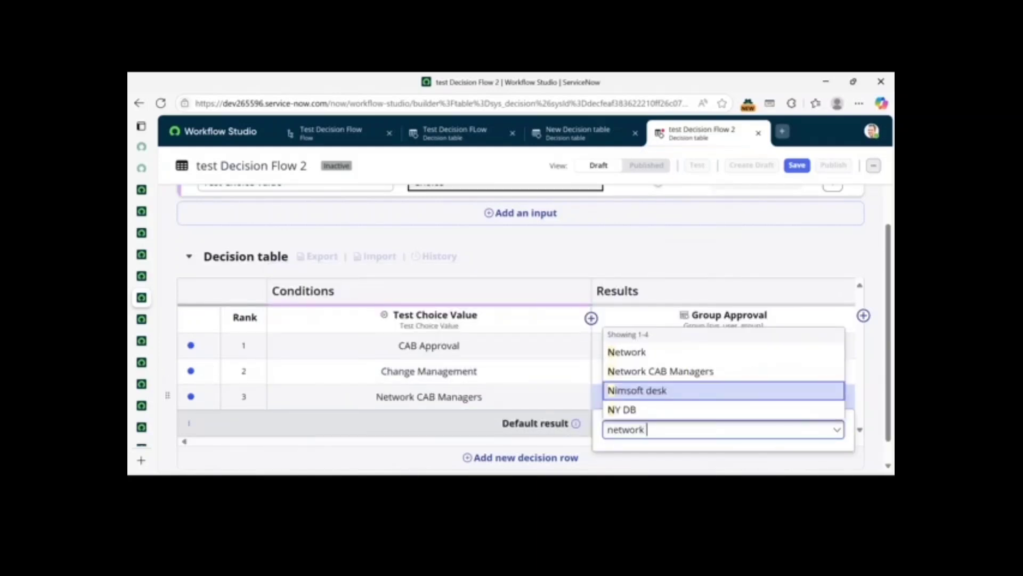
pyautogui.write('va')
pyautogui.click(673, 373)
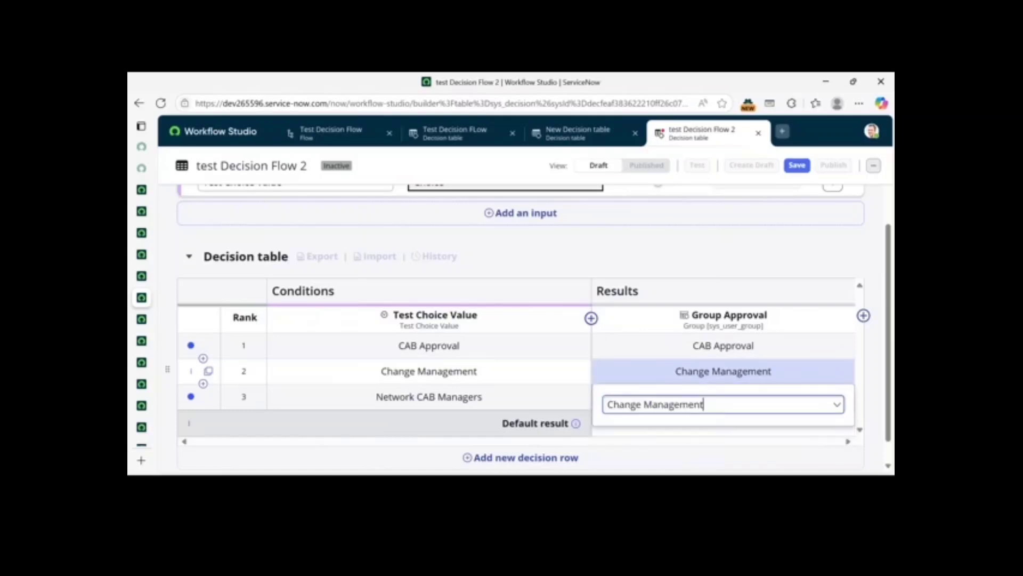
pyautogui.click(673, 458)
pyautogui.click(673, 397)
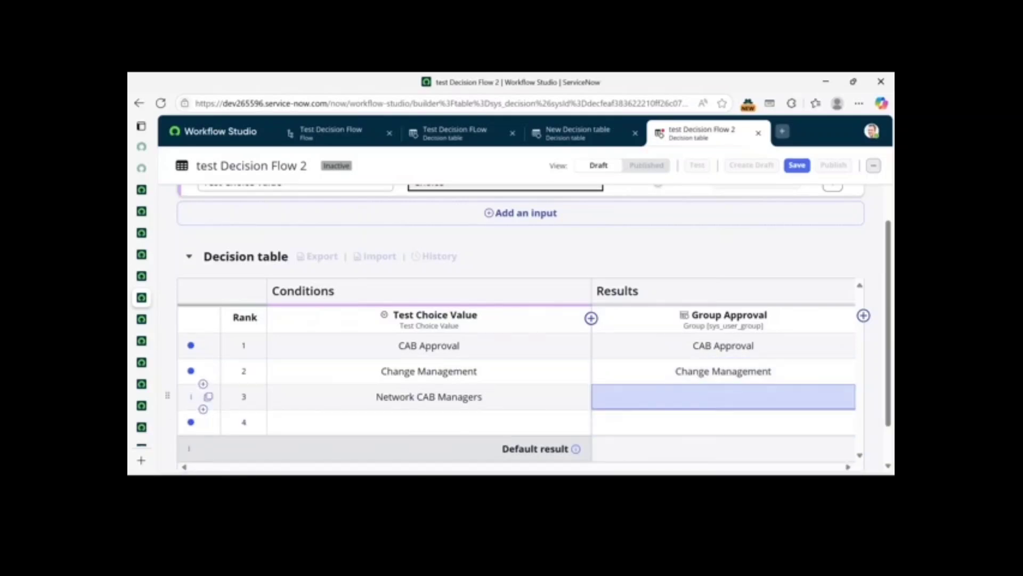
pyautogui.write('network ')
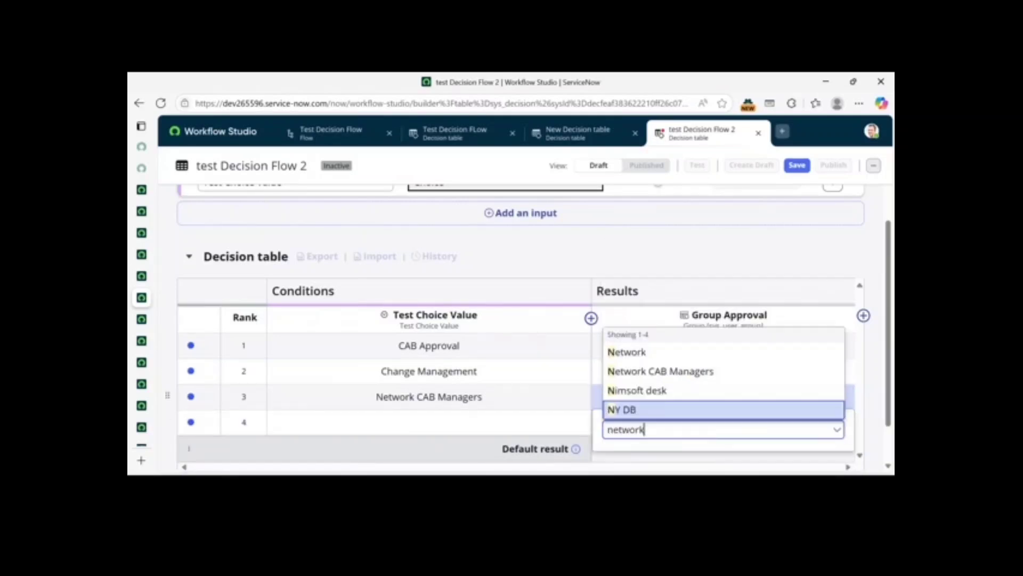
pyautogui.write('cab')
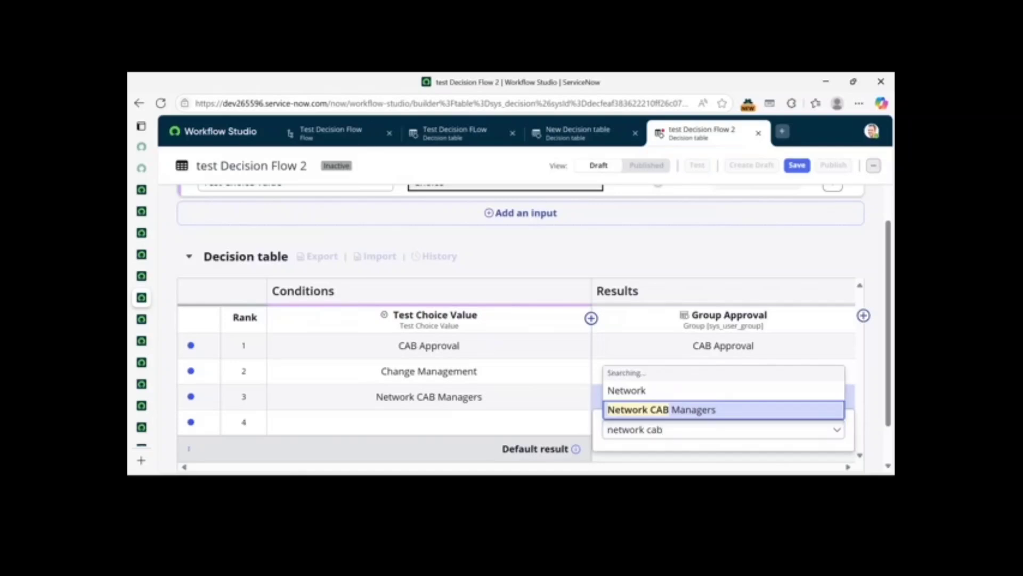
pyautogui.press('Return')
# Set the fourth decision row's Test Choice Value condition to is Problem Solving.
pyautogui.click(429, 422)
pyautogui.click(429, 355)
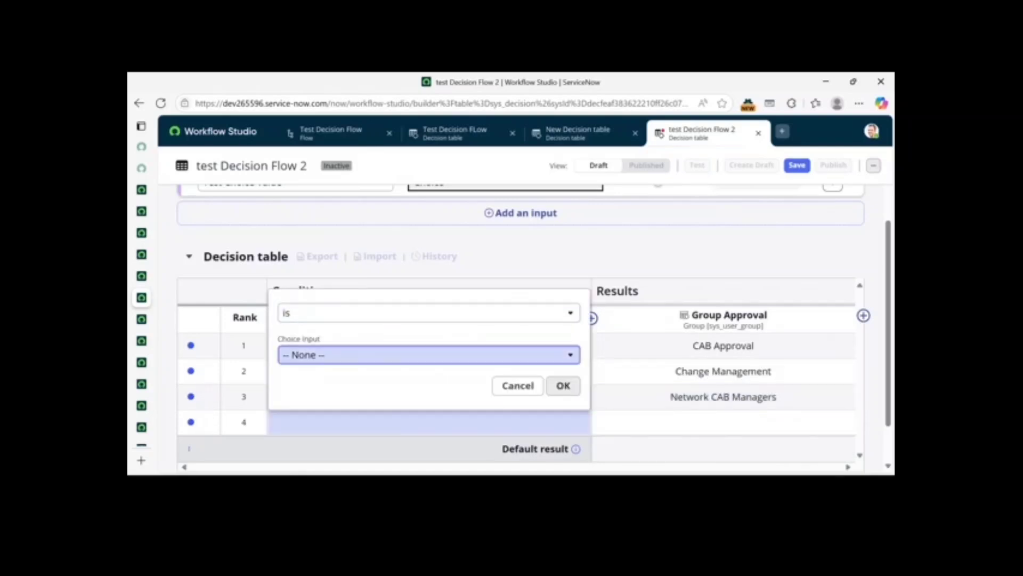
pyautogui.press('Down')
pyautogui.press('Return')
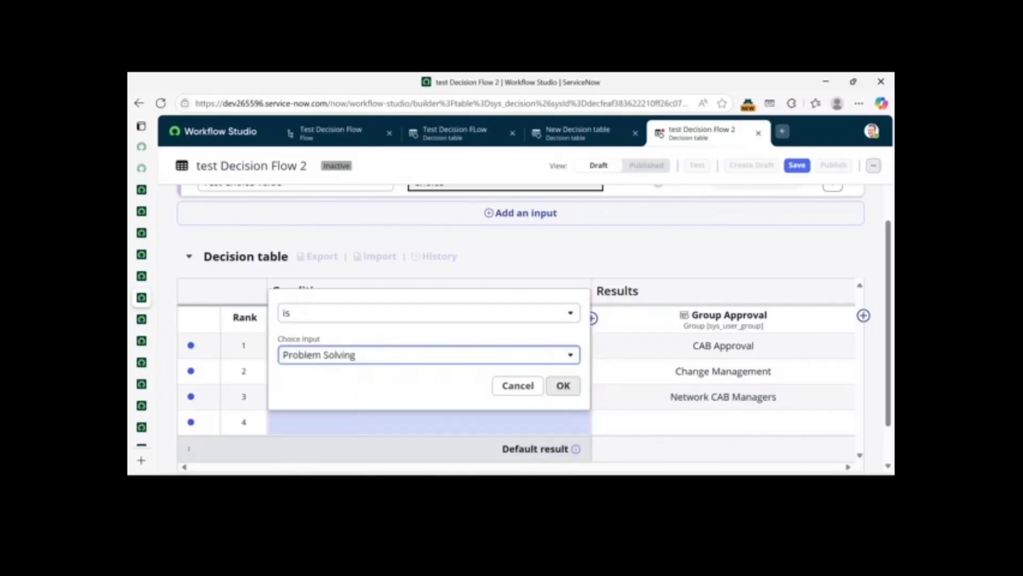
pyautogui.press('Tab')
pyautogui.press('Tab')
pyautogui.press('Return')
# Set the fourth decision row's Group Approval result to the Problem Solving group.
pyautogui.click(724, 375)
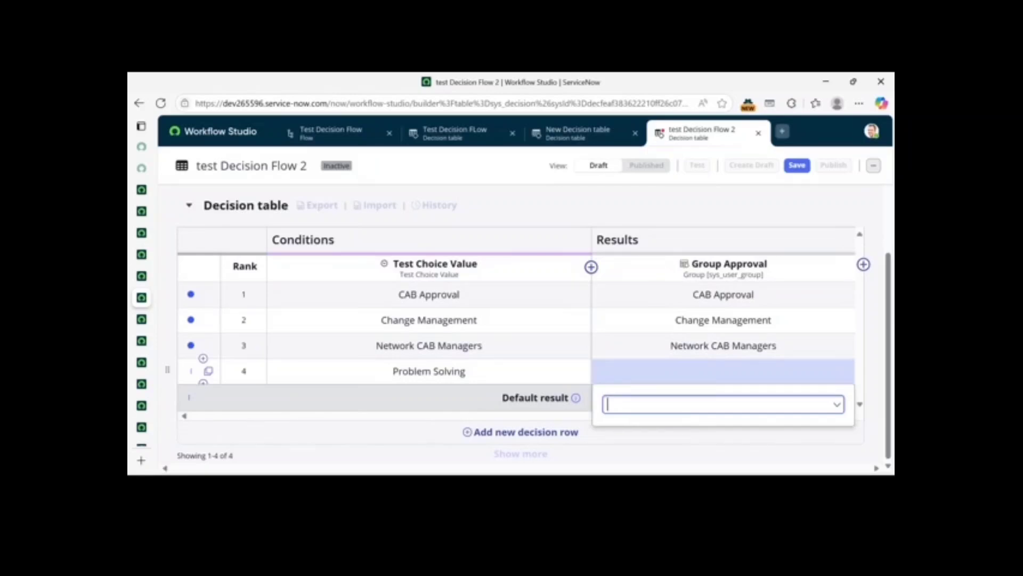
pyautogui.write('prob')
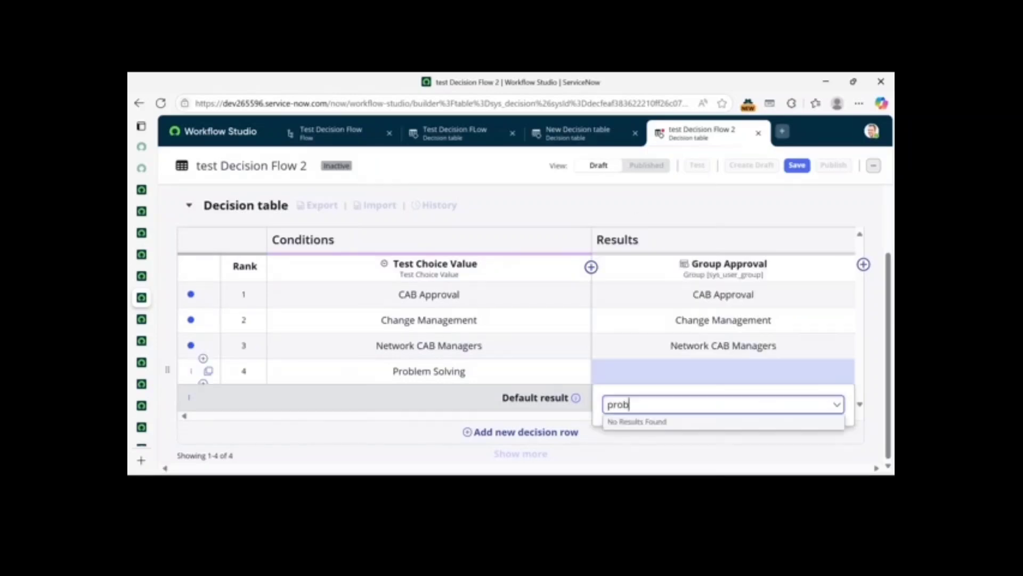
pyautogui.write('vlem')
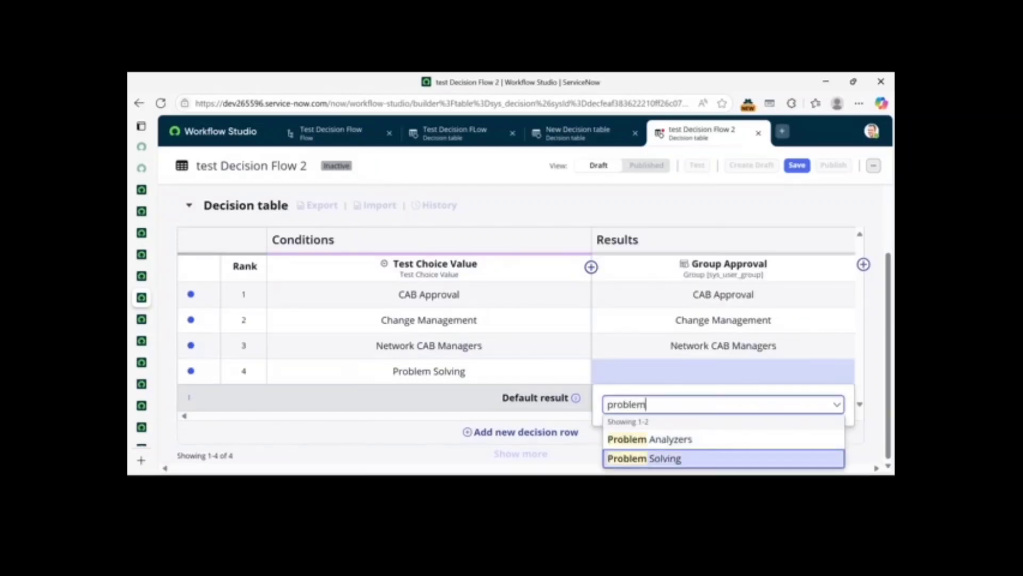
pyautogui.click(671, 458)
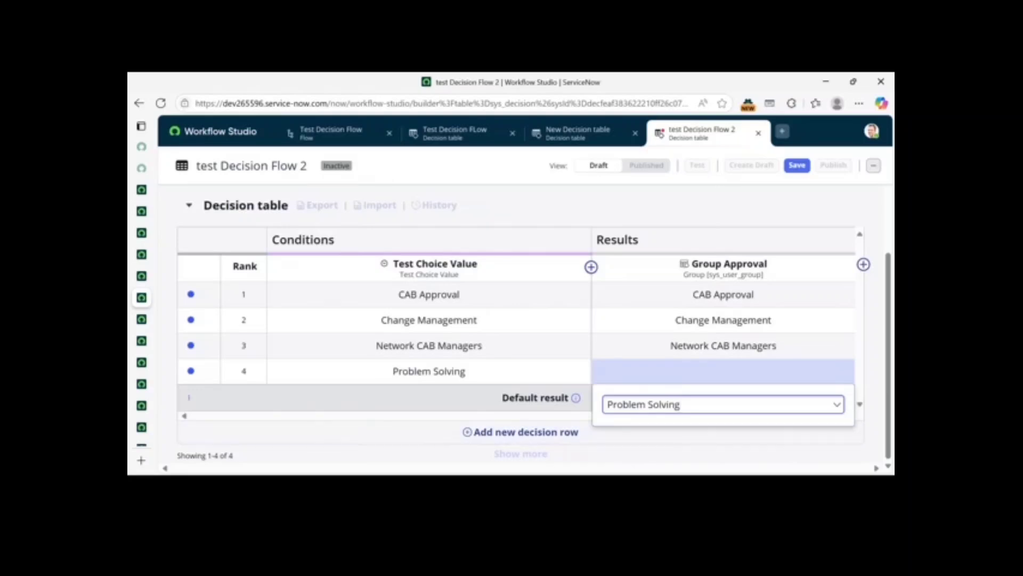
pyautogui.press('Return')
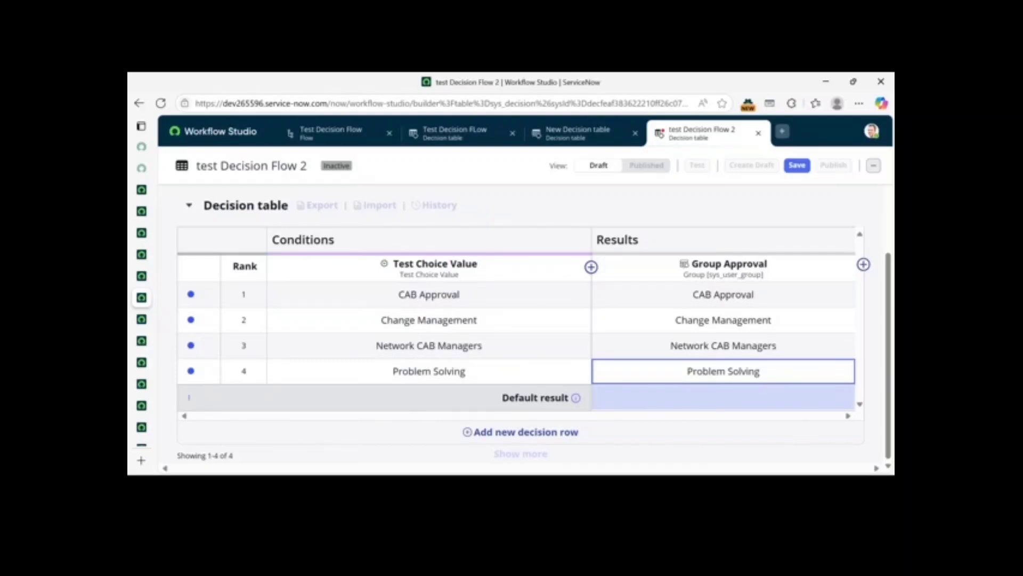
# Check the question choices of the Decision Table Test variable, including the RMA Approvers value, and return to the test Decision Flow 2 table.
pyautogui.scroll(2, 203, 344)
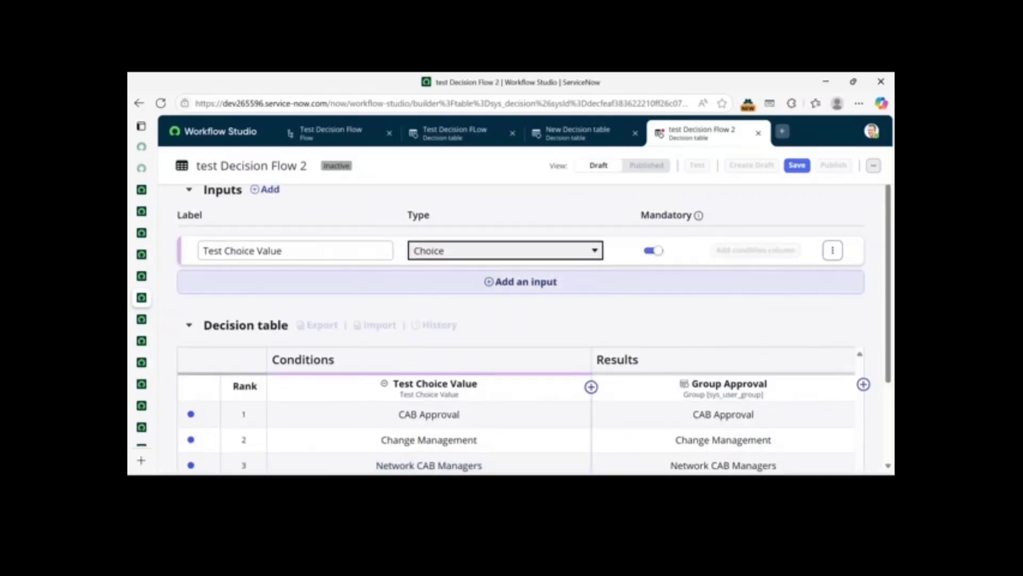
pyautogui.scroll(-2, 206, 325)
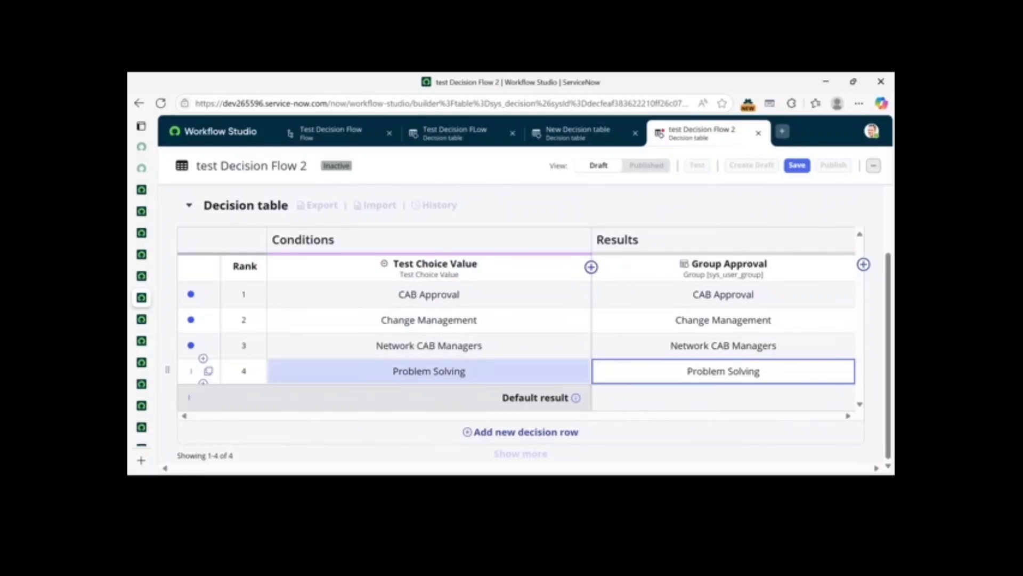
pyautogui.moveTo(142, 189)
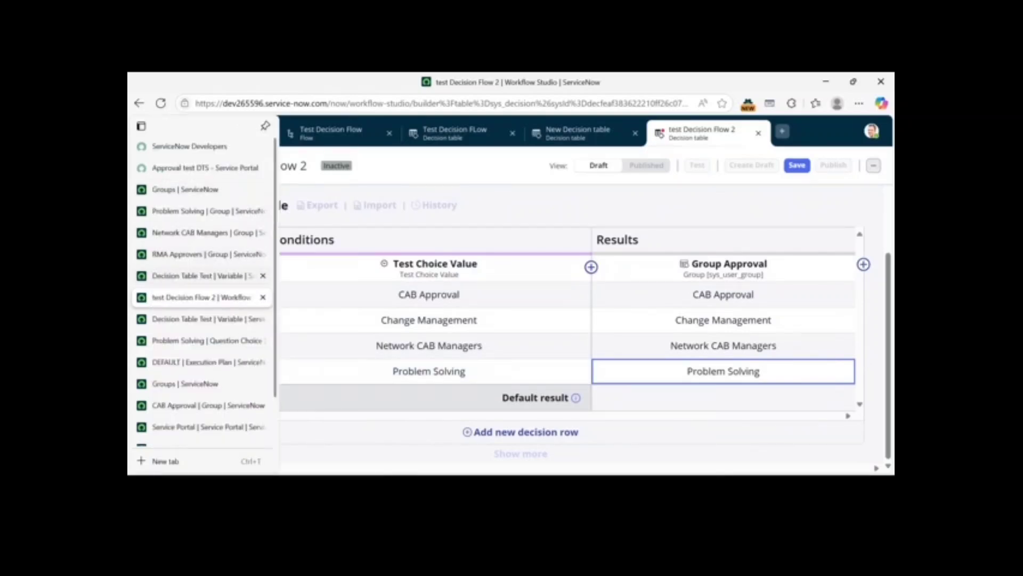
pyautogui.click(213, 318)
pyautogui.click(213, 340)
pyautogui.click(213, 319)
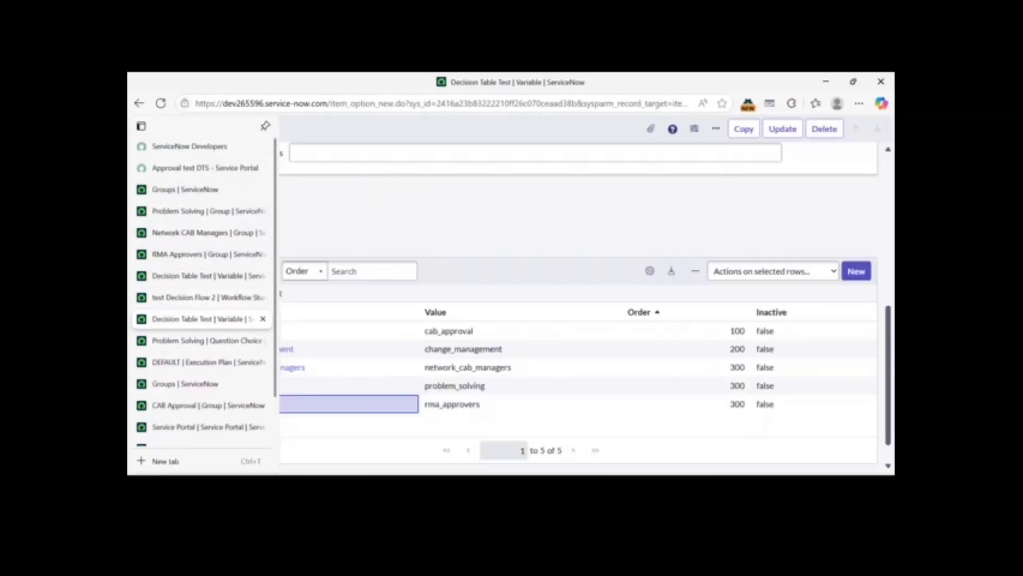
pyautogui.click(239, 293)
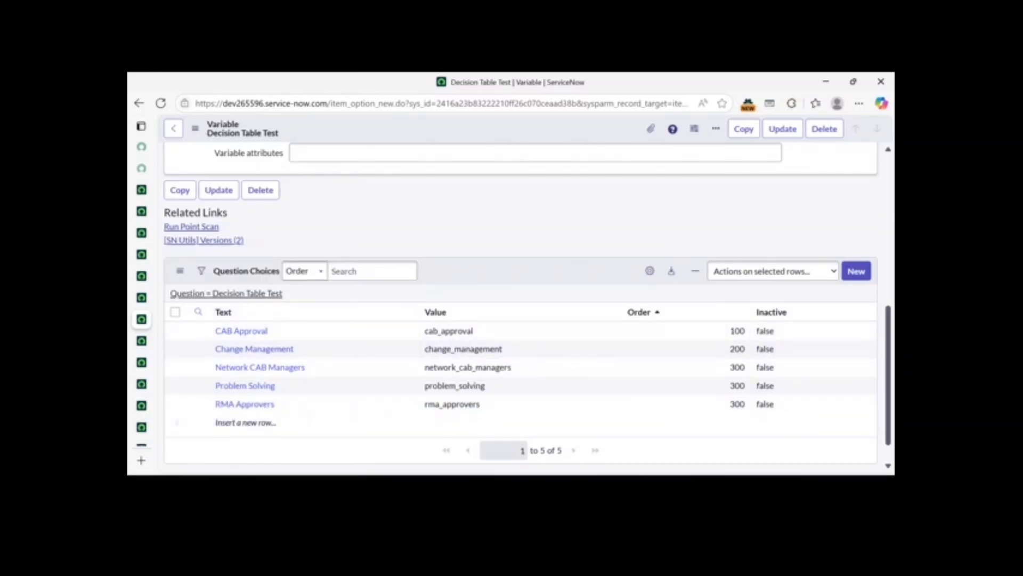
pyautogui.click(501, 404)
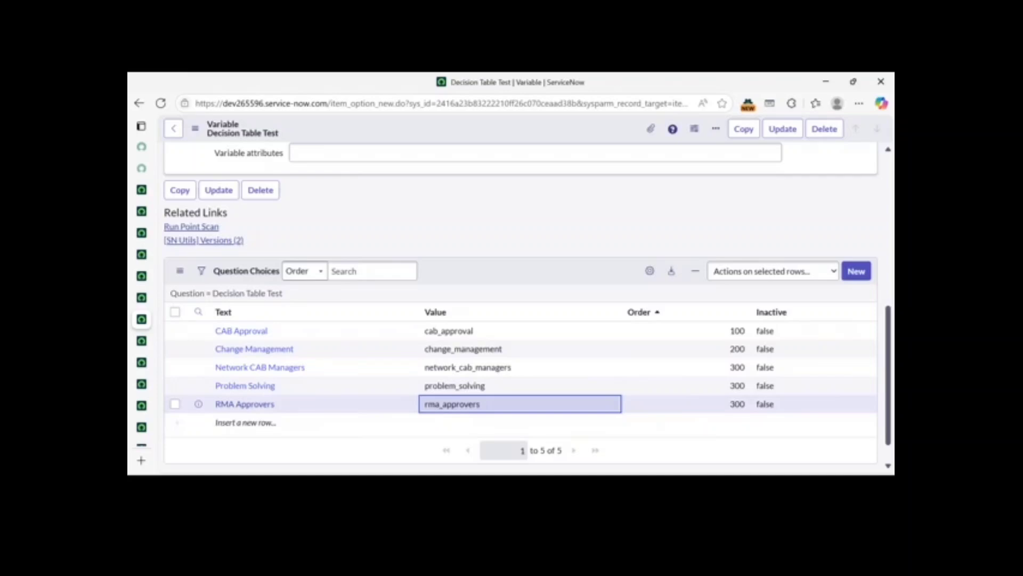
pyautogui.doubleClick(501, 404)
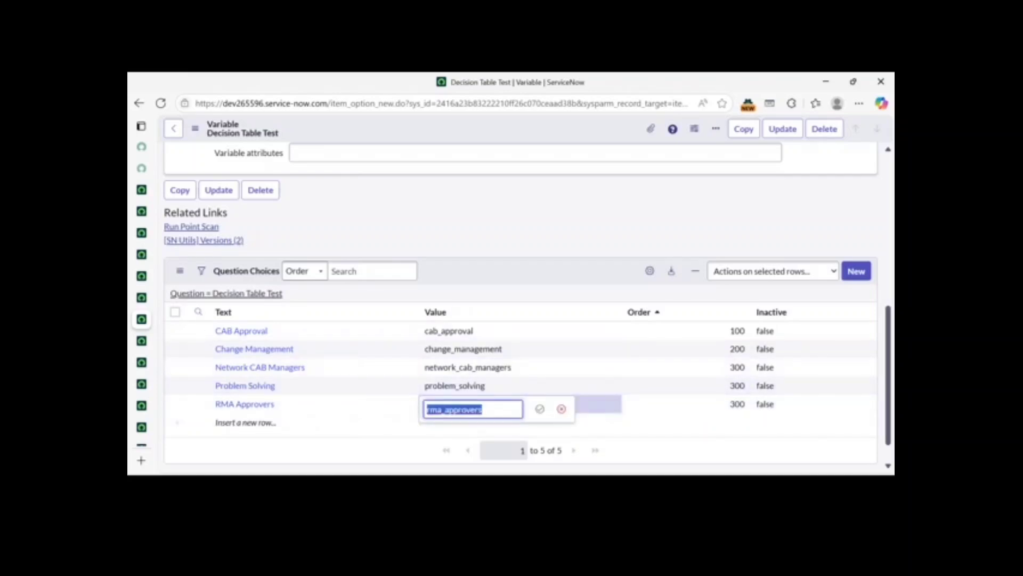
pyautogui.click(213, 294)
pyautogui.moveTo(142, 299)
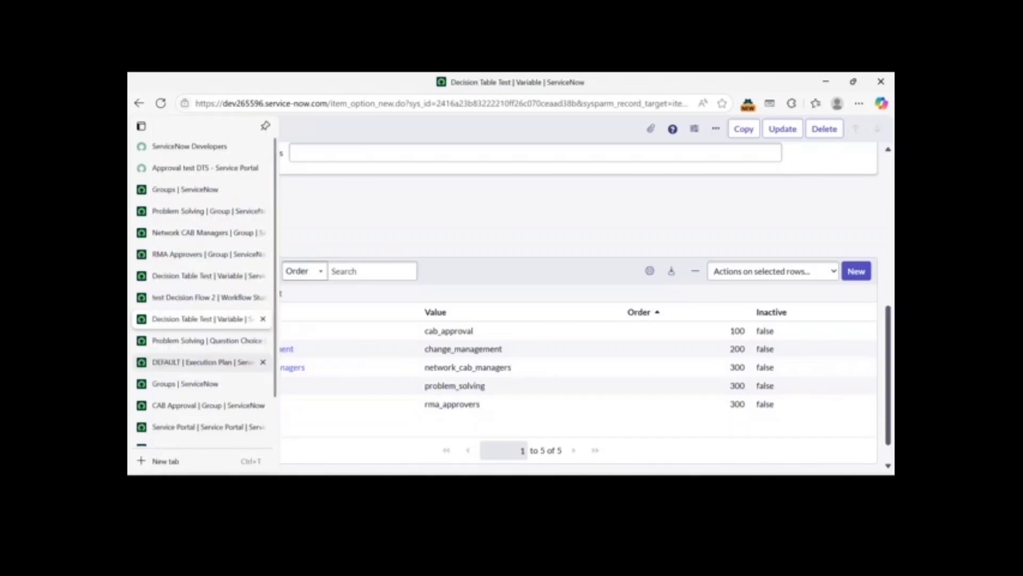
pyautogui.click(203, 297)
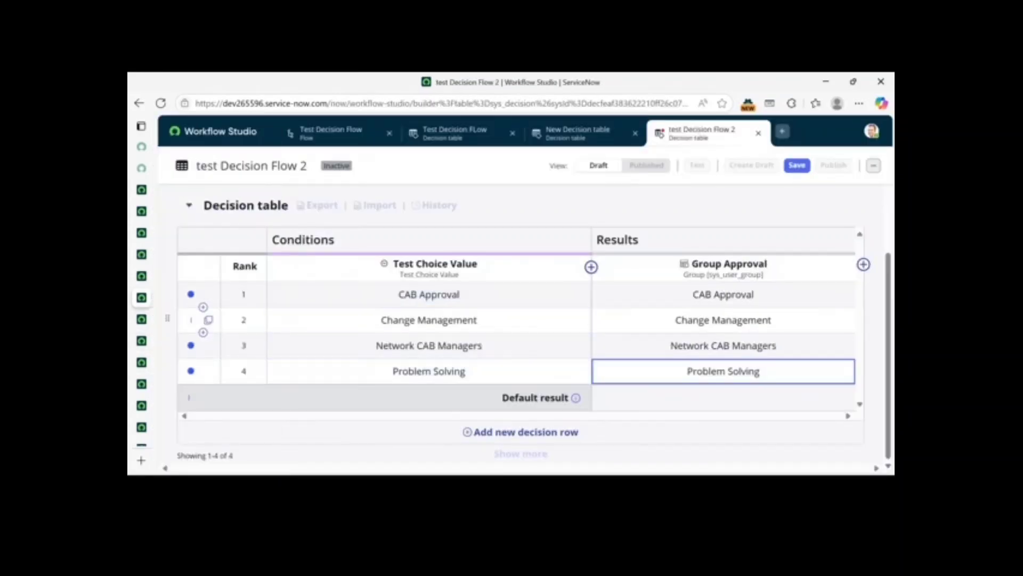
# Add a fifth decision row and check which choices its Test Choice Value condition offers.
pyautogui.click(520, 433)
pyautogui.doubleClick(429, 397)
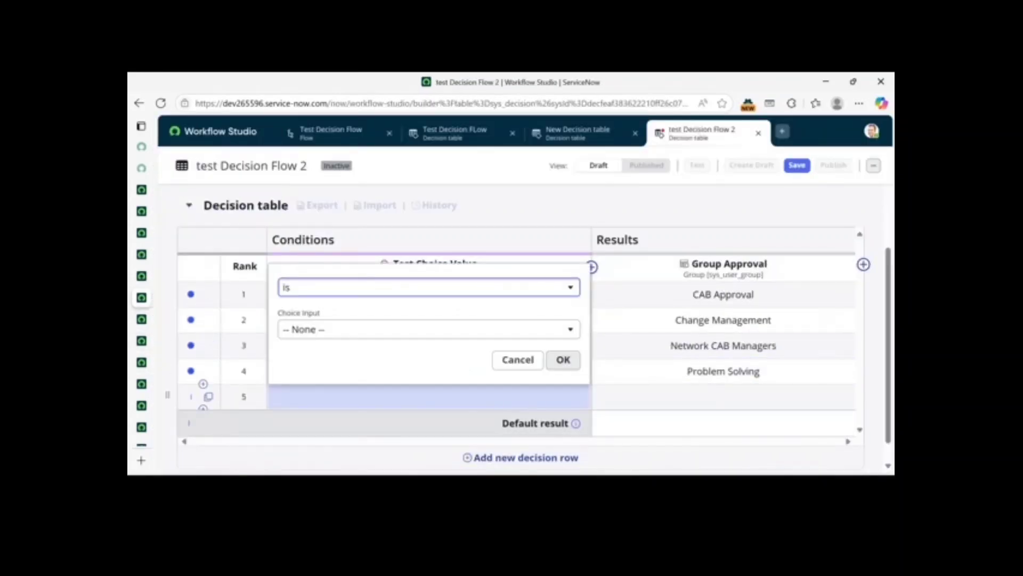
pyautogui.click(429, 329)
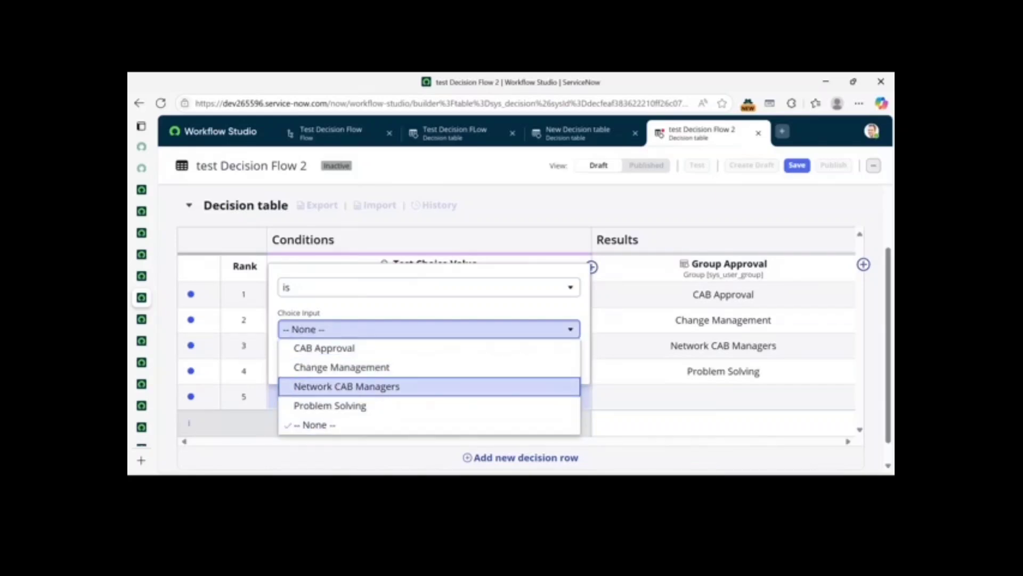
pyautogui.click(429, 330)
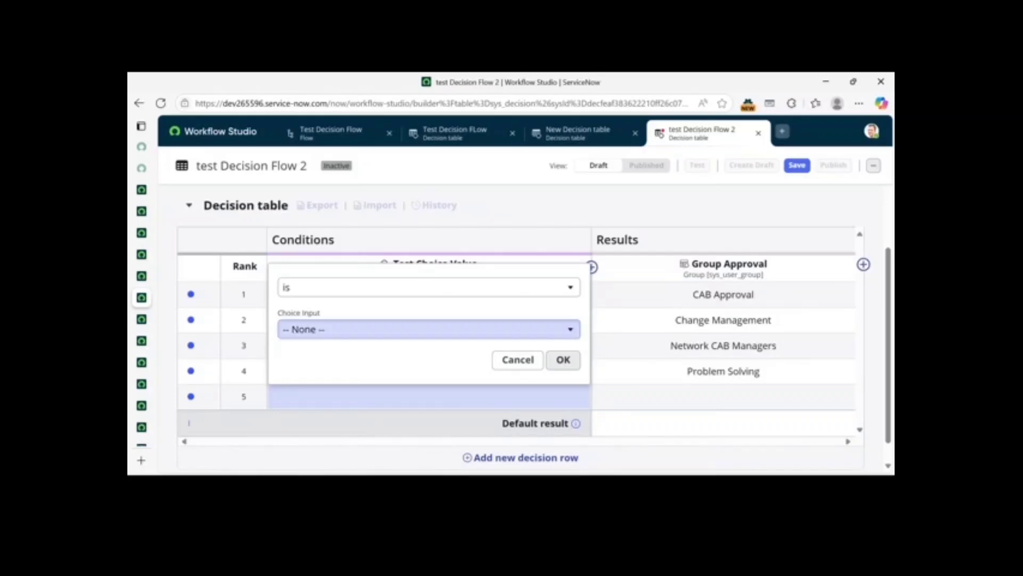
pyautogui.click(429, 329)
pyautogui.press('Down')
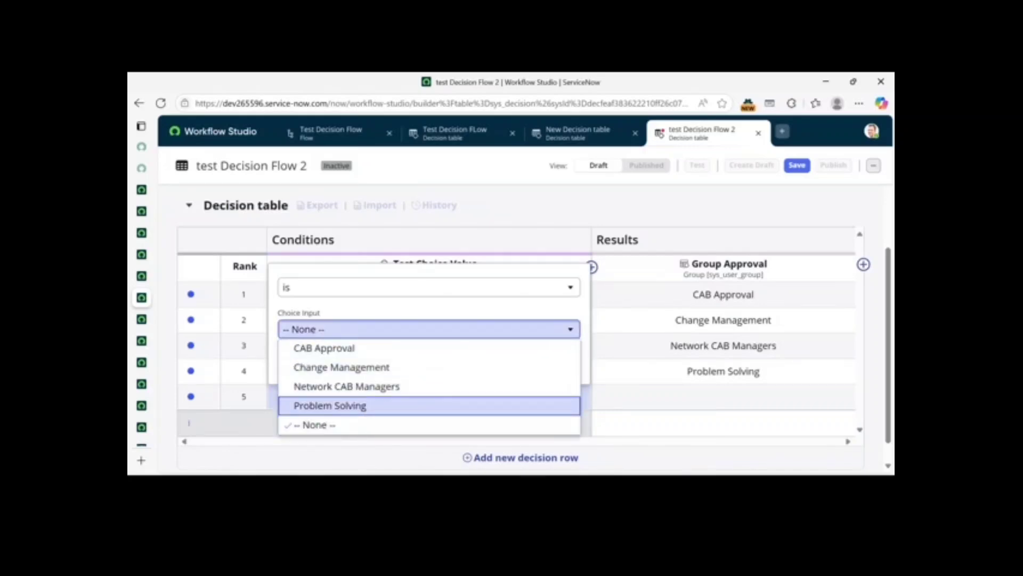
pyautogui.press('Up')
pyautogui.press('Up')
pyautogui.press('Up')
pyautogui.press('Escape')
pyautogui.press('Escape')
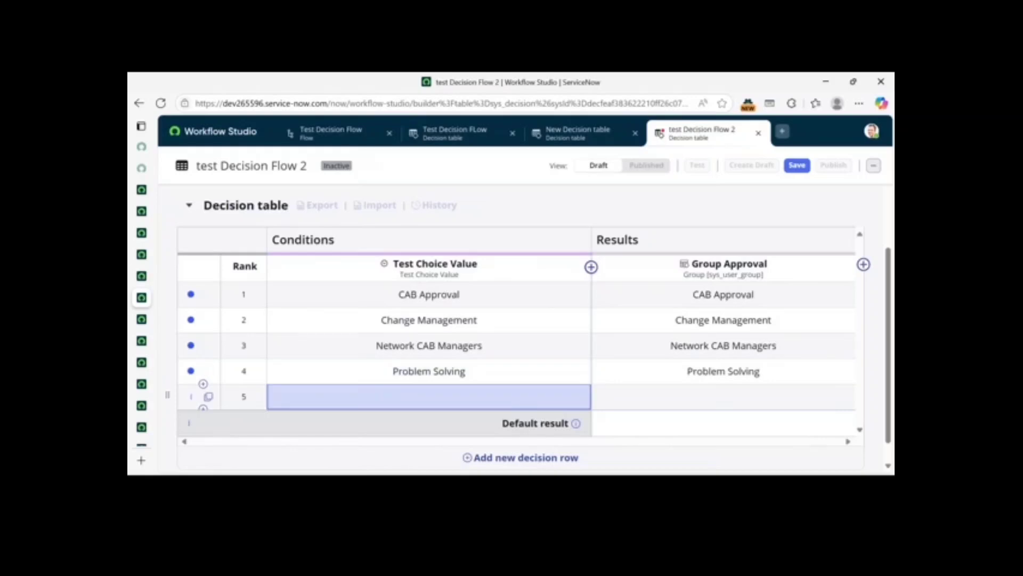
# Open the choice list settings of the Test Choice Value input at the entry for a new choice.
pyautogui.scroll(3, 197, 394)
pyautogui.click(506, 277)
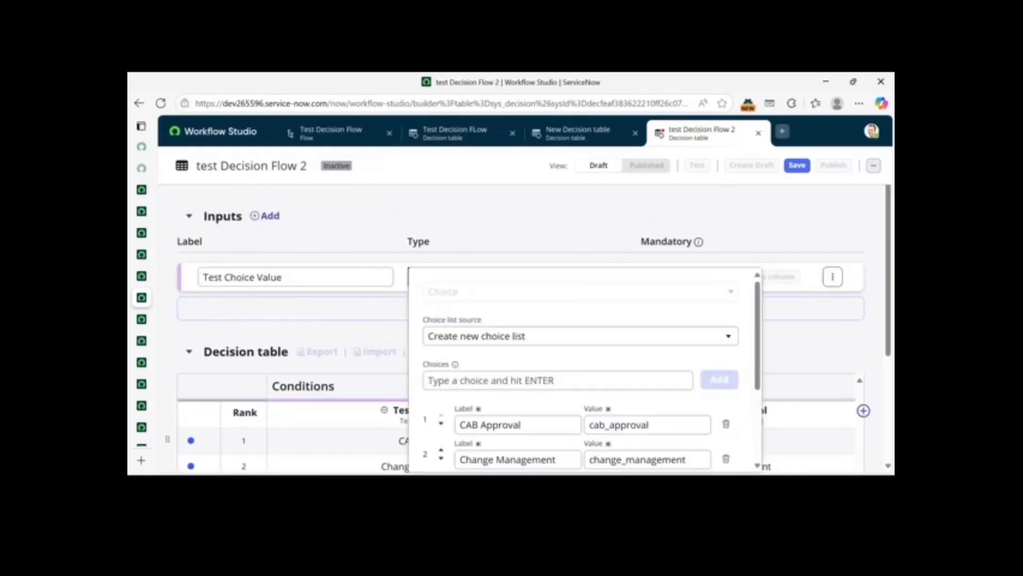
pyautogui.scroll(-3, 493, 400)
pyautogui.scroll(1, 493, 400)
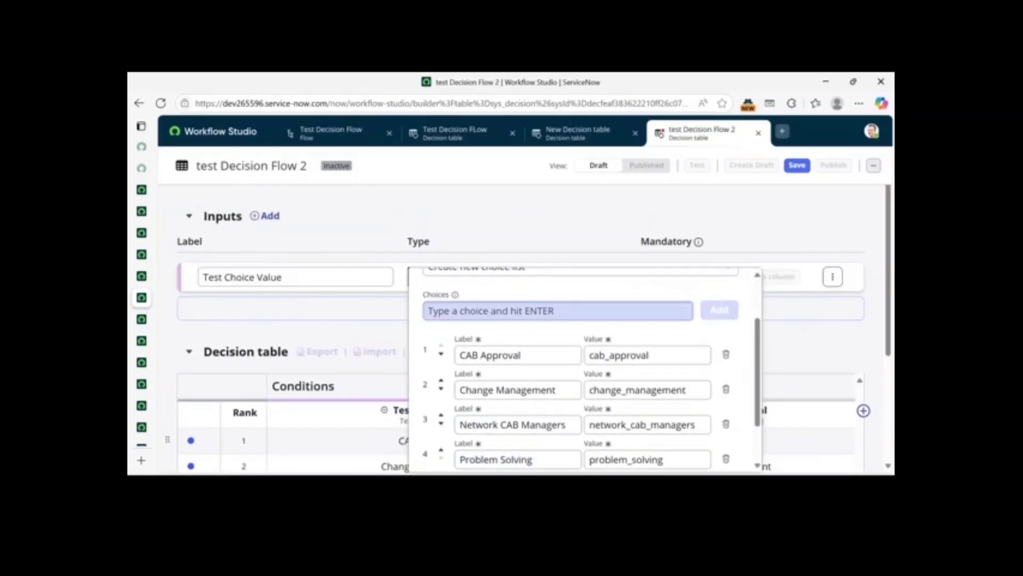
pyautogui.click(558, 311)
# Copy the RMA Approvers text from the question choices of the Decision Table Test variable.
pyautogui.moveTo(142, 319)
pyautogui.click(202, 340)
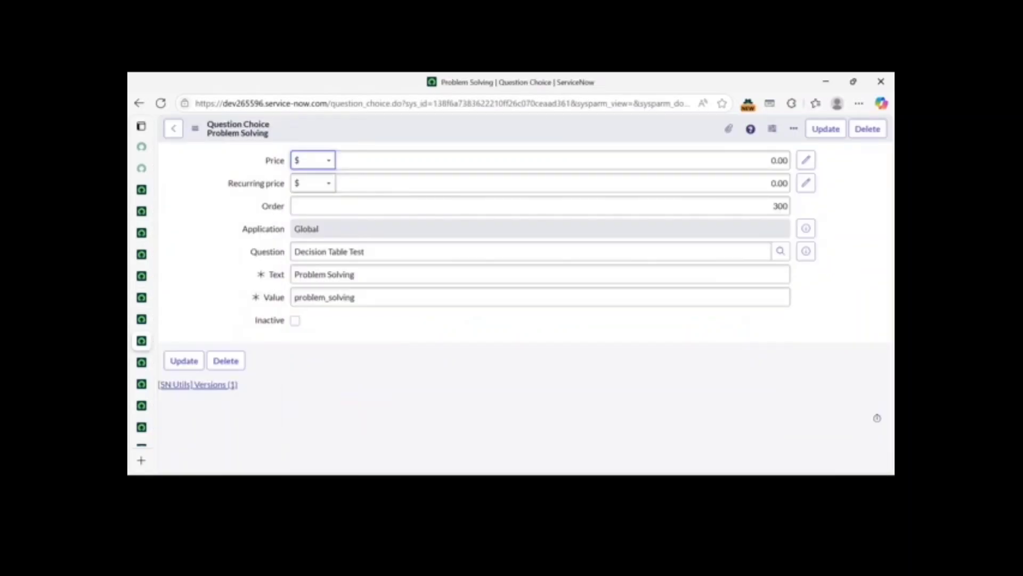
pyautogui.click(202, 319)
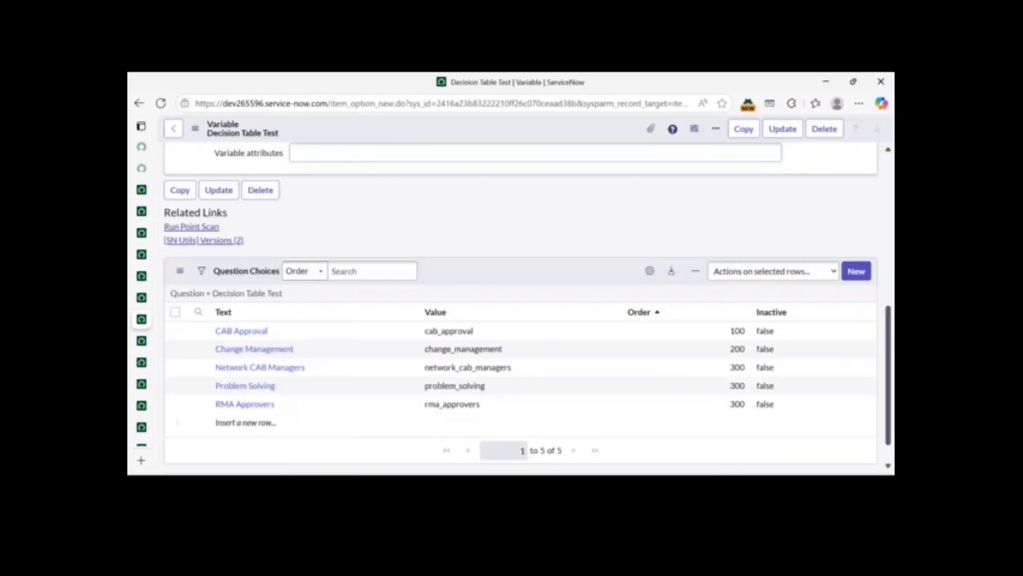
pyautogui.rightClick(217, 401)
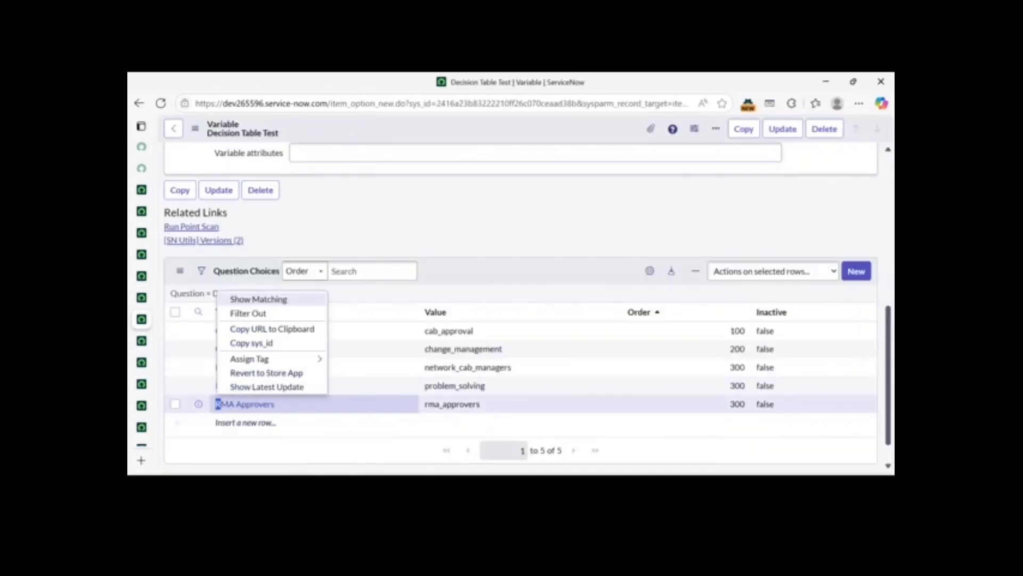
pyautogui.click(256, 449)
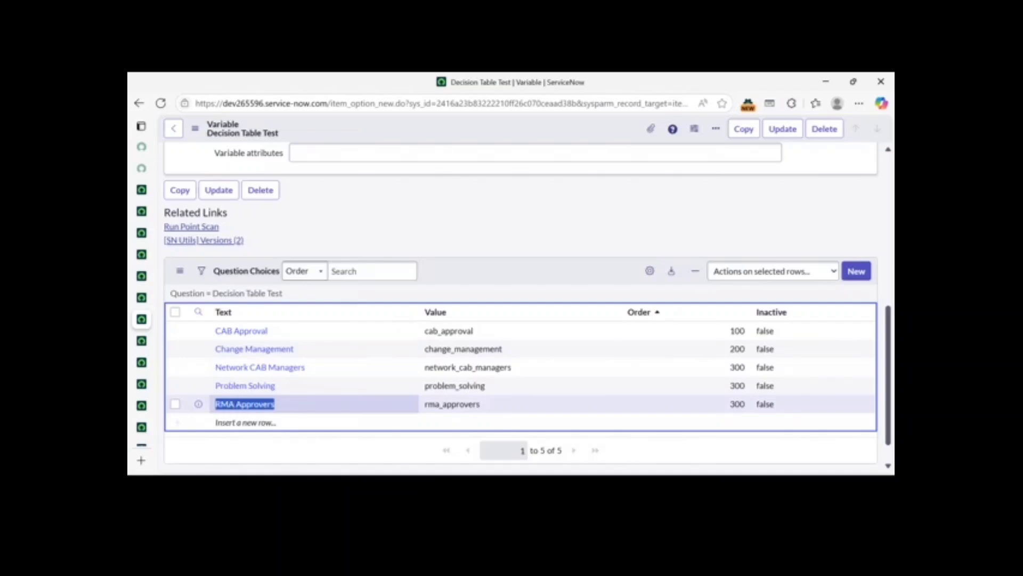
# Add RMA Approvers as a new choice of the Test Choice Value input in test Decision Flow 2 and finish the choice list settings.
pyautogui.moveTo(160, 297)
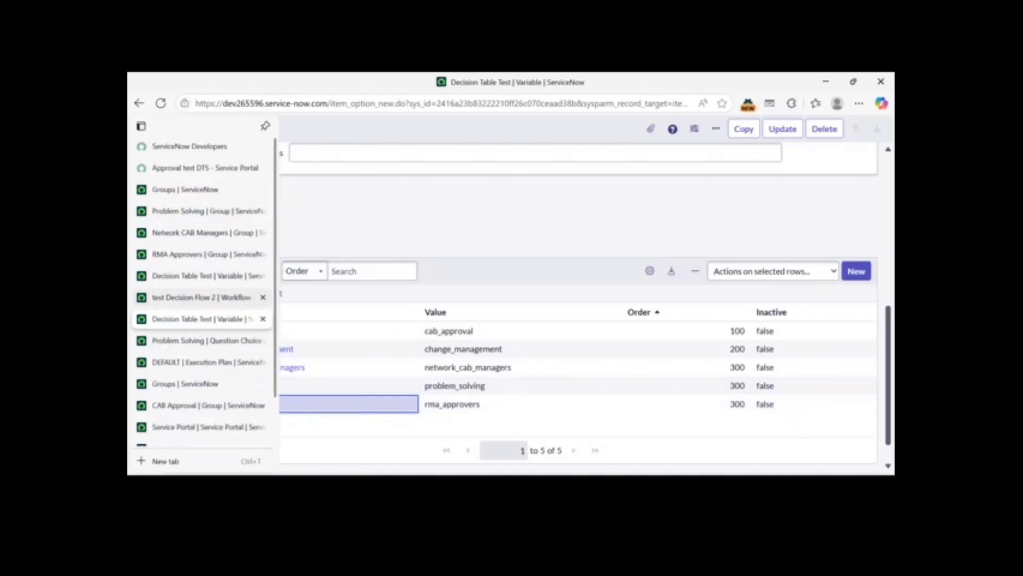
pyautogui.click(202, 297)
pyautogui.write('RMA Approvers')
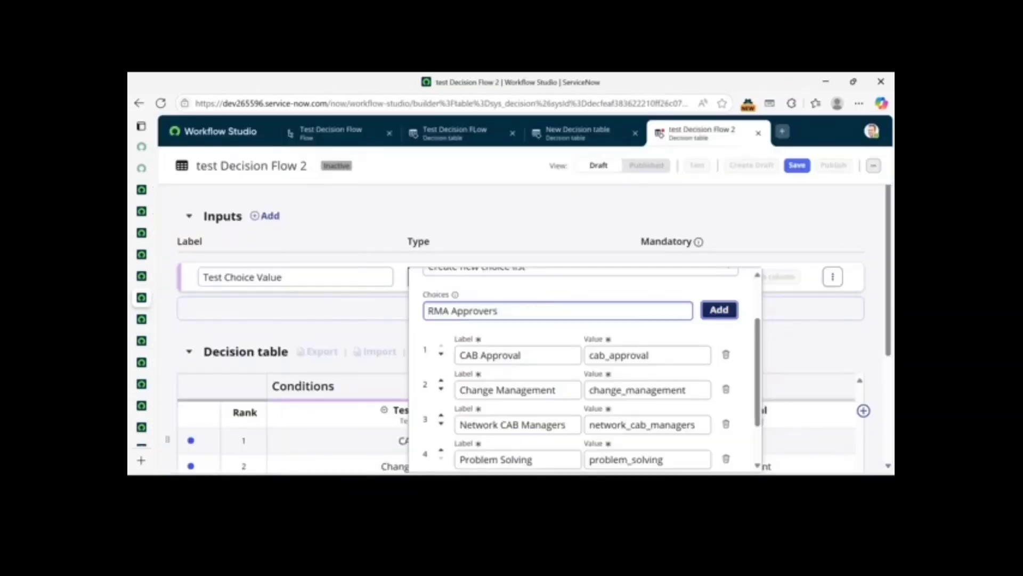
pyautogui.click(719, 310)
pyautogui.scroll(-2, 719, 341)
pyautogui.click(731, 455)
# Set the fifth decision row's Test Choice Value condition to RMA Approvers.
pyautogui.scroll(-4, 533, 371)
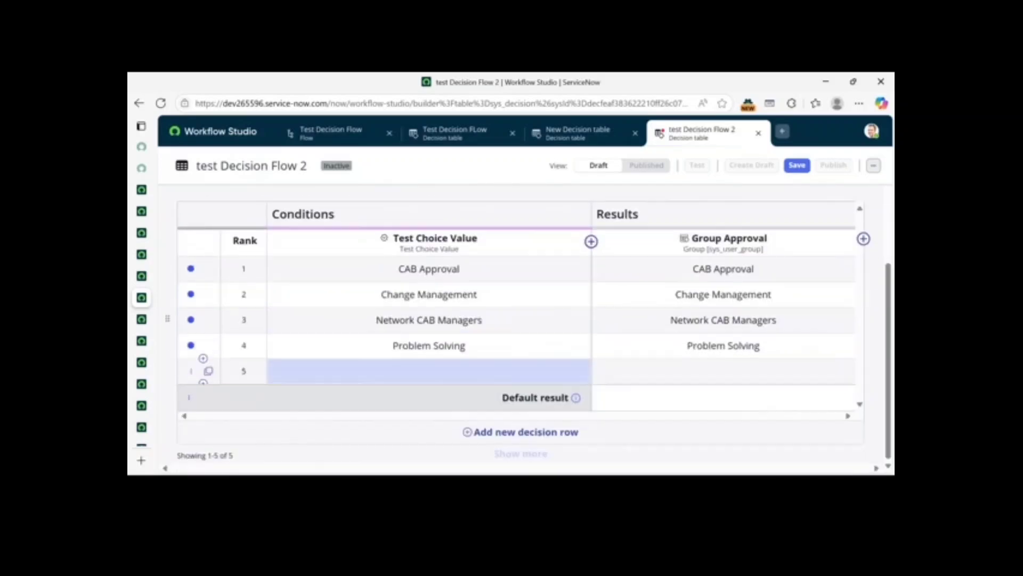
pyautogui.click(429, 371)
pyautogui.click(429, 303)
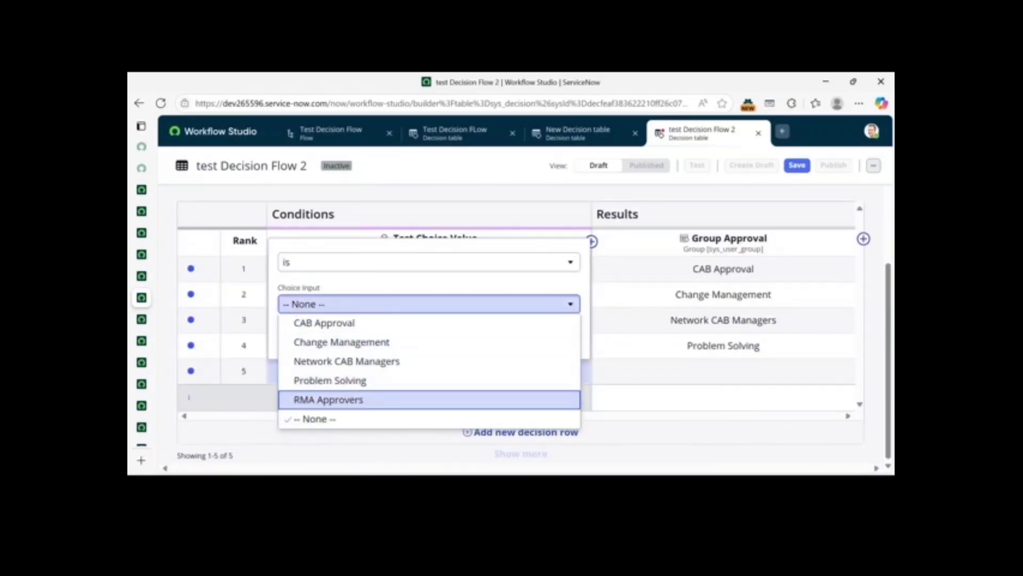
pyautogui.click(329, 399)
pyautogui.click(563, 335)
# Set the fifth decision row's Group Approval result to the RMA Approvers group.
pyautogui.click(723, 371)
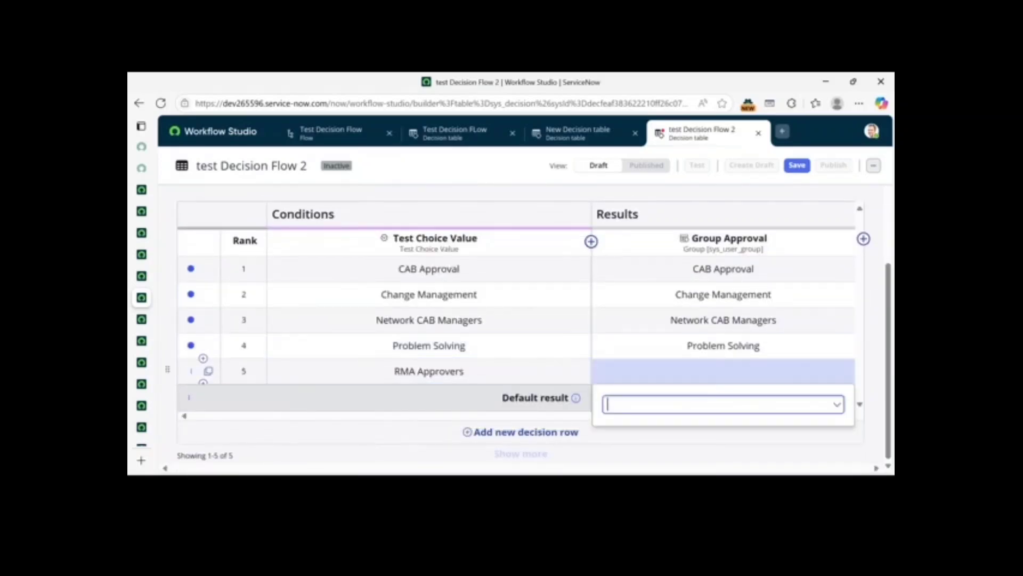
pyautogui.write('rma app')
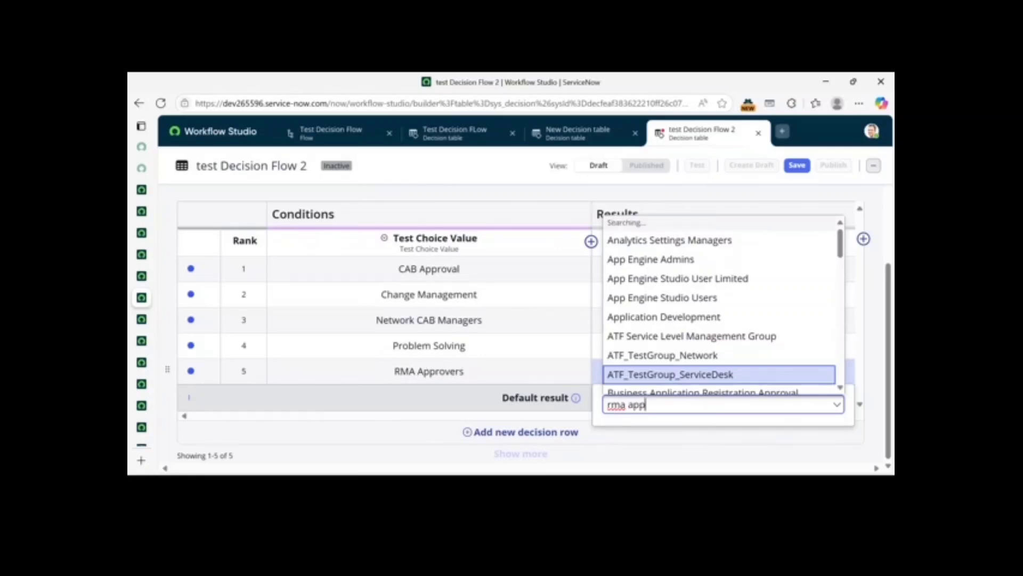
pyautogui.press('Down')
pyautogui.press('Return')
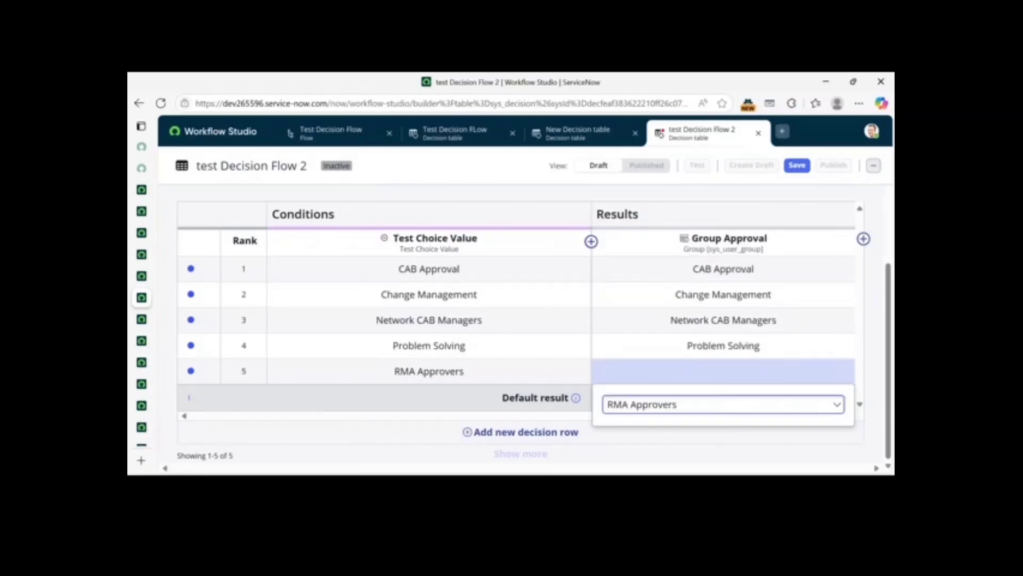
pyautogui.press('Return')
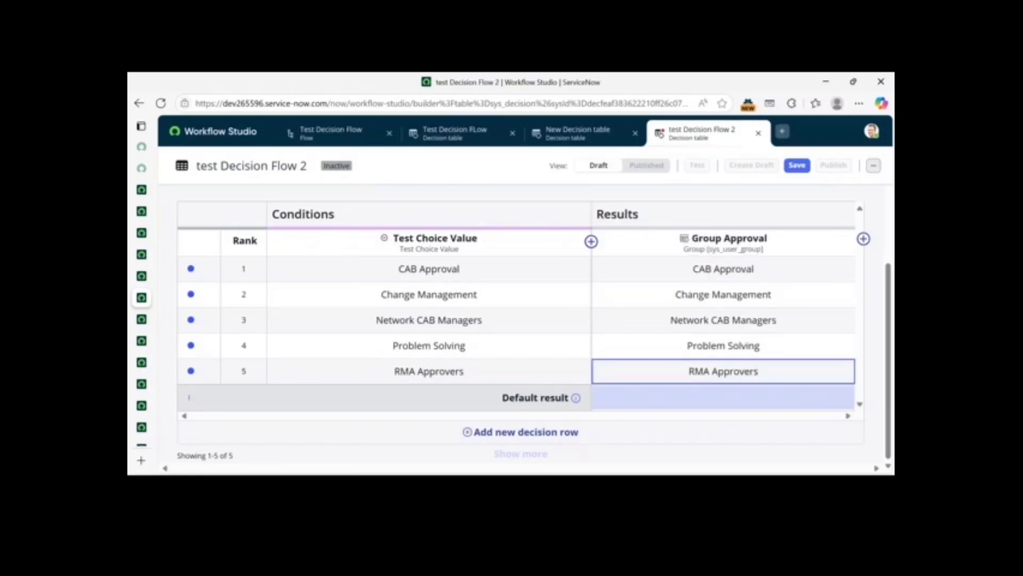
# Review the labels and values of all choices in the Test Choice Value input's choice list.
pyautogui.scroll(4, 723, 367)
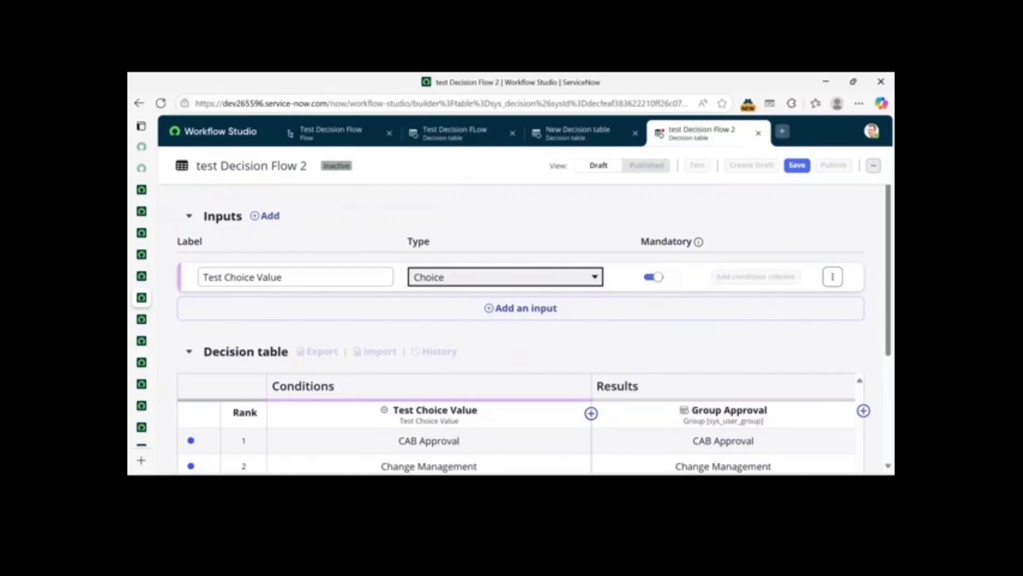
pyautogui.click(506, 277)
pyautogui.scroll(-3, 517, 374)
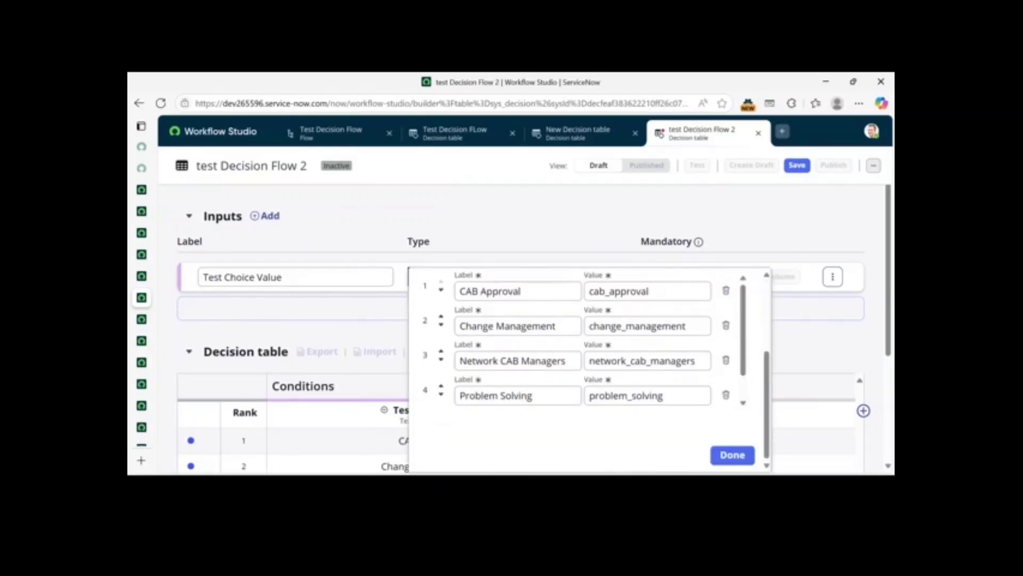
pyautogui.scroll(1, 517, 393)
pyautogui.scroll(-3, 517, 392)
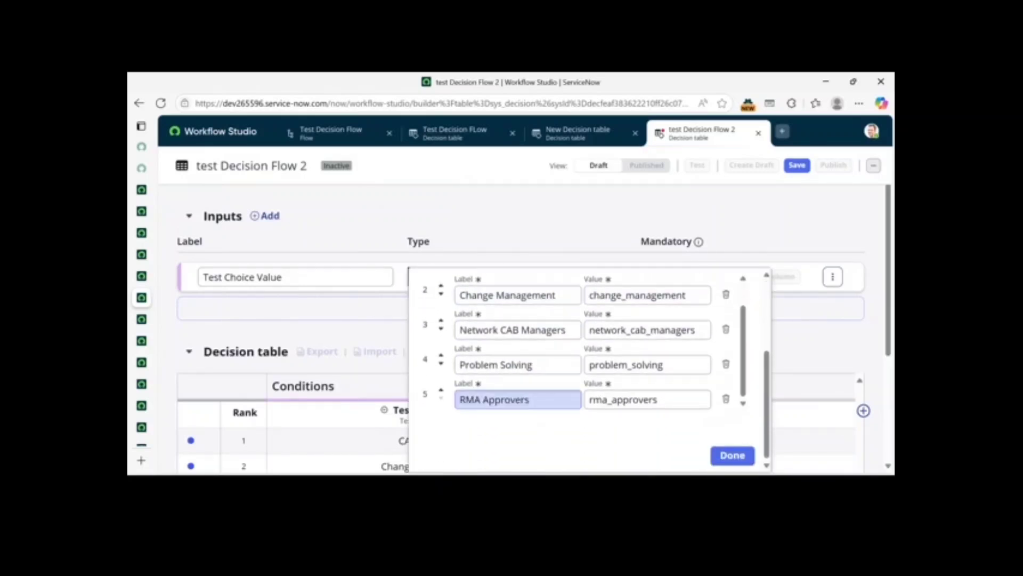
pyautogui.scroll(1, 517, 397)
pyautogui.click(538, 292)
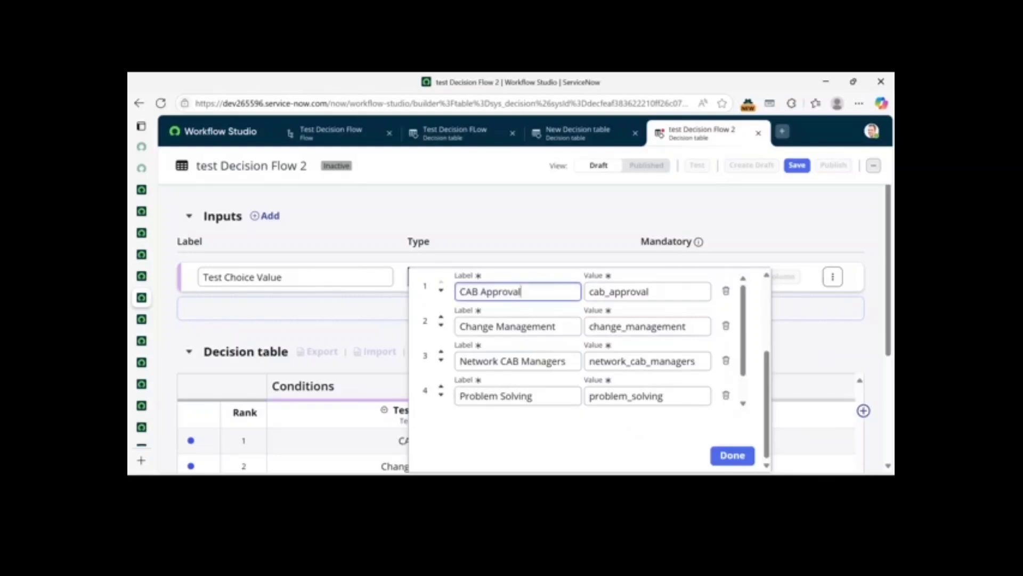
pyautogui.click(666, 291)
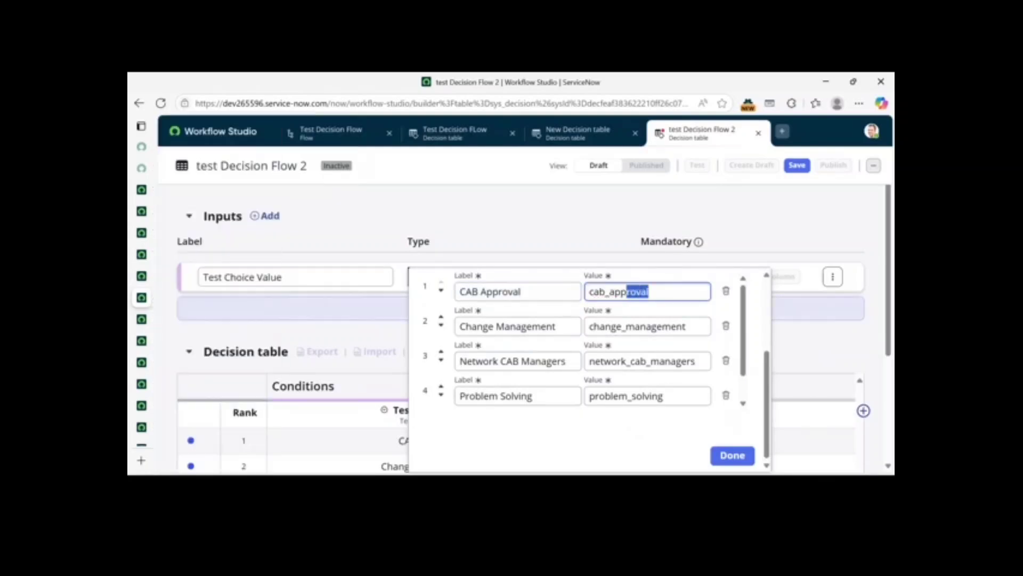
pyautogui.scroll(2, 647, 347)
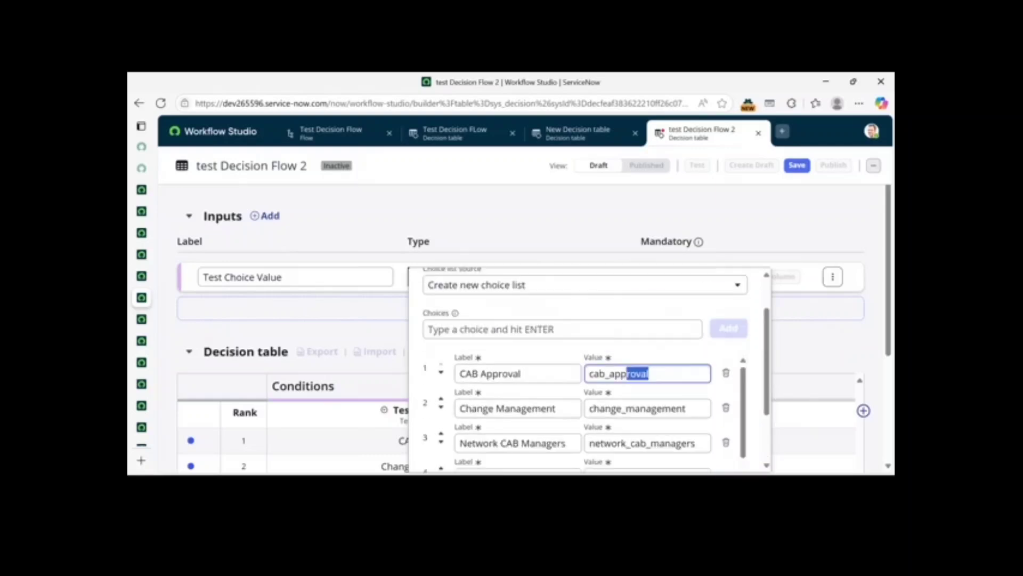
pyautogui.click(648, 347)
pyautogui.scroll(-1, 648, 347)
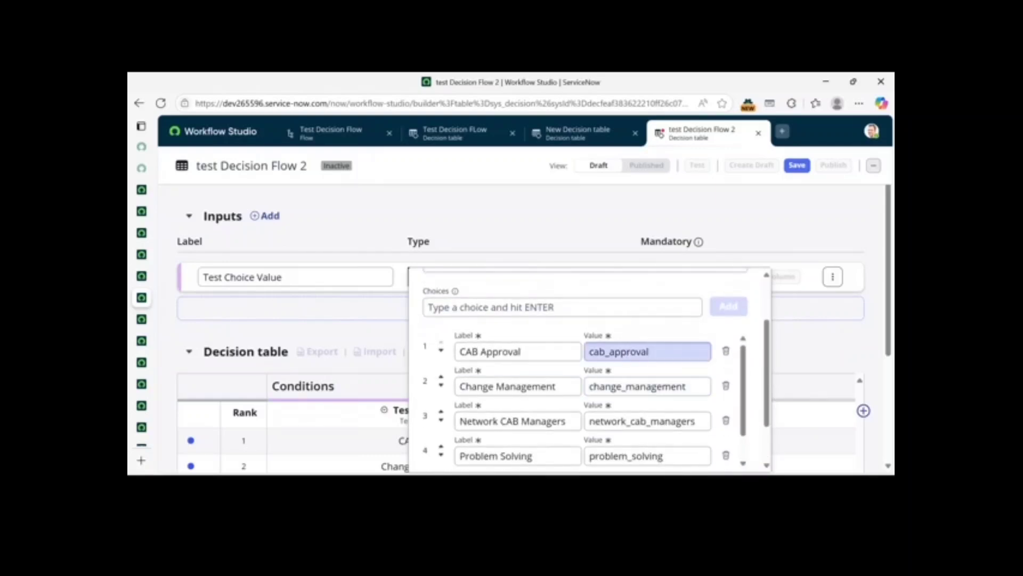
pyautogui.doubleClick(619, 352)
pyautogui.doubleClick(638, 386)
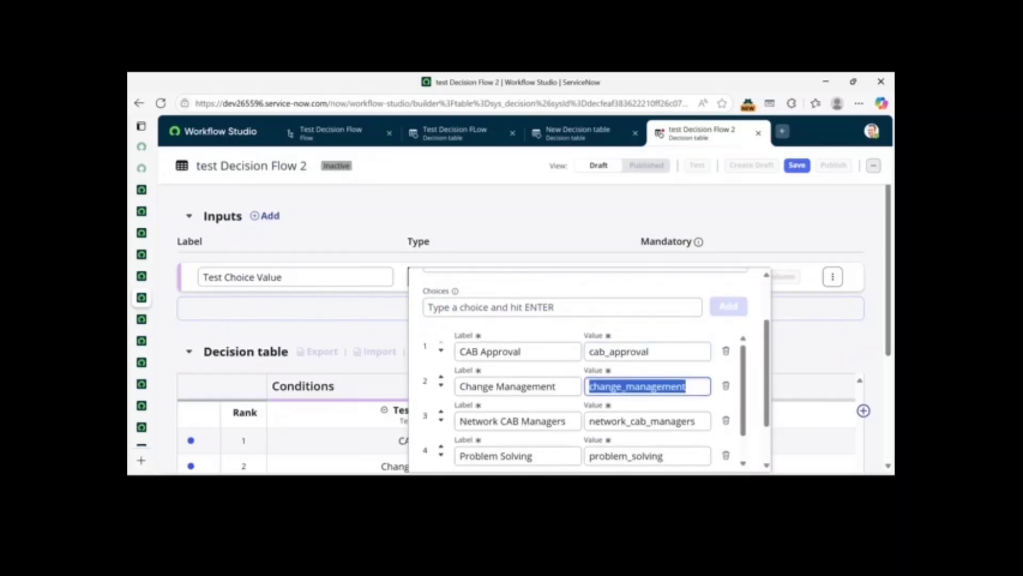
# Check the value of the Problem Solving question choice and the choice values listed on the Decision Table Test variable.
pyautogui.moveTo(213, 362)
pyautogui.click(214, 339)
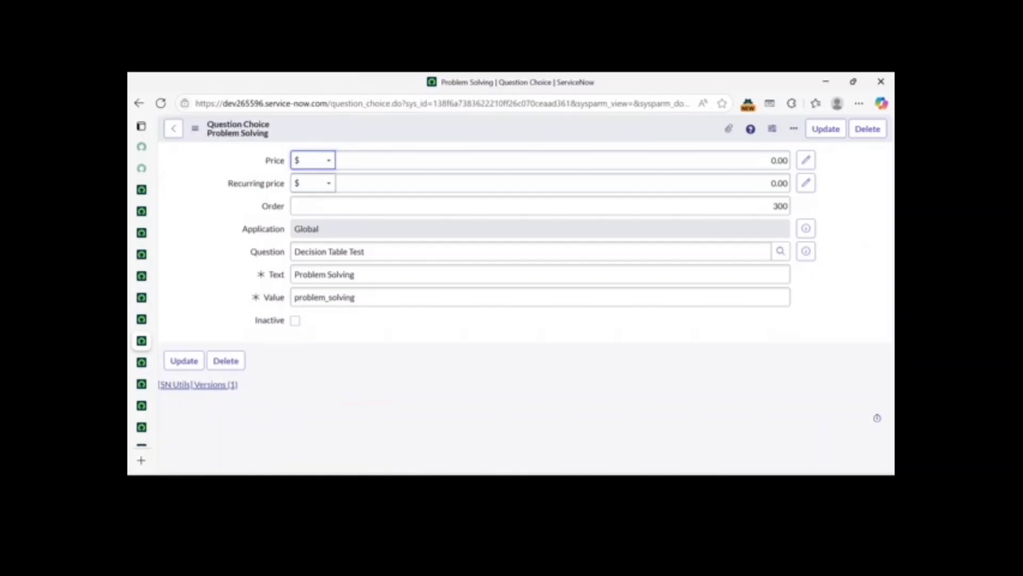
pyautogui.click(356, 298)
pyautogui.click(405, 327)
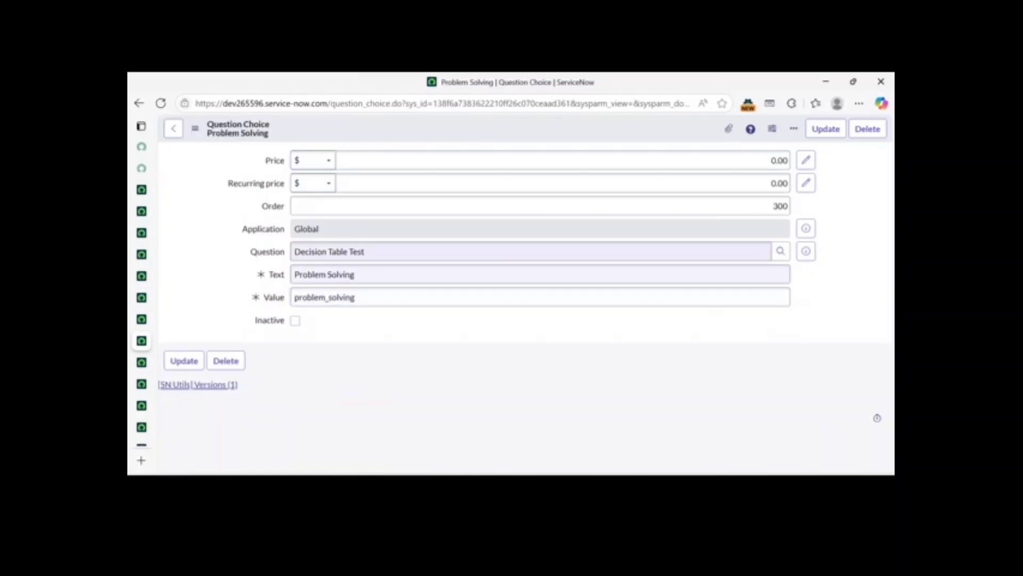
pyautogui.moveTo(144, 326)
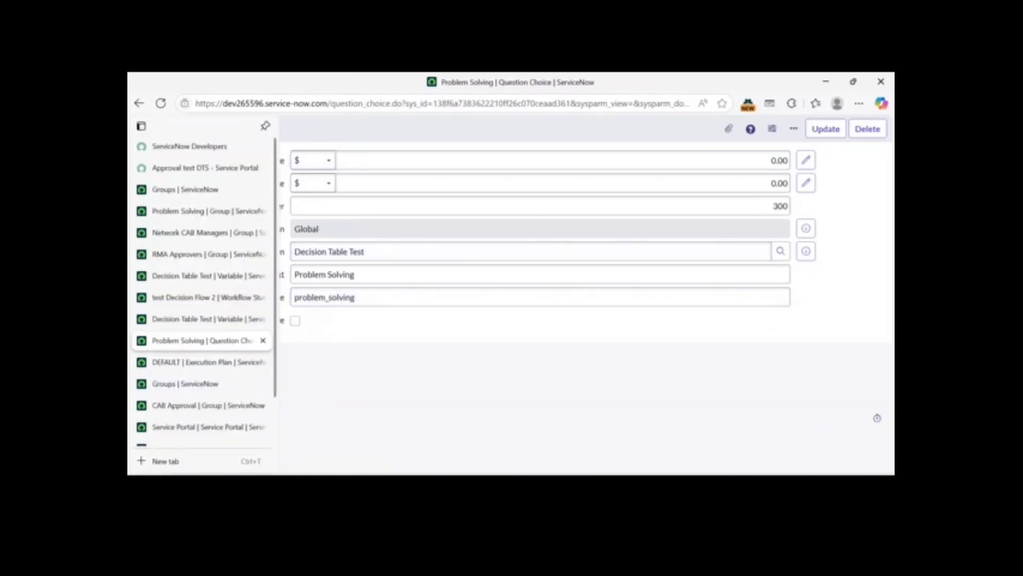
pyautogui.click(208, 319)
pyautogui.click(469, 235)
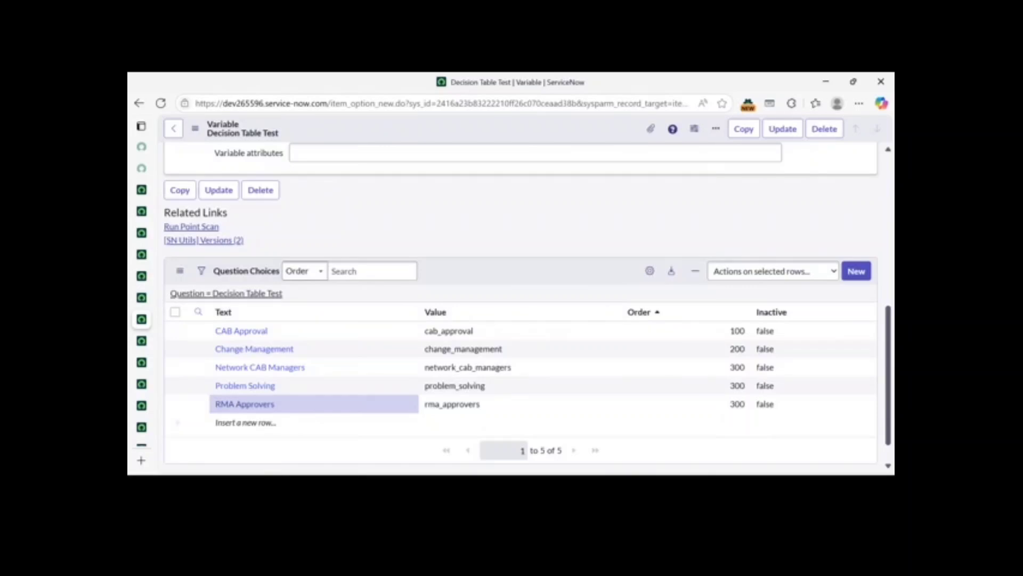
pyautogui.click(469, 349)
pyautogui.click(464, 331)
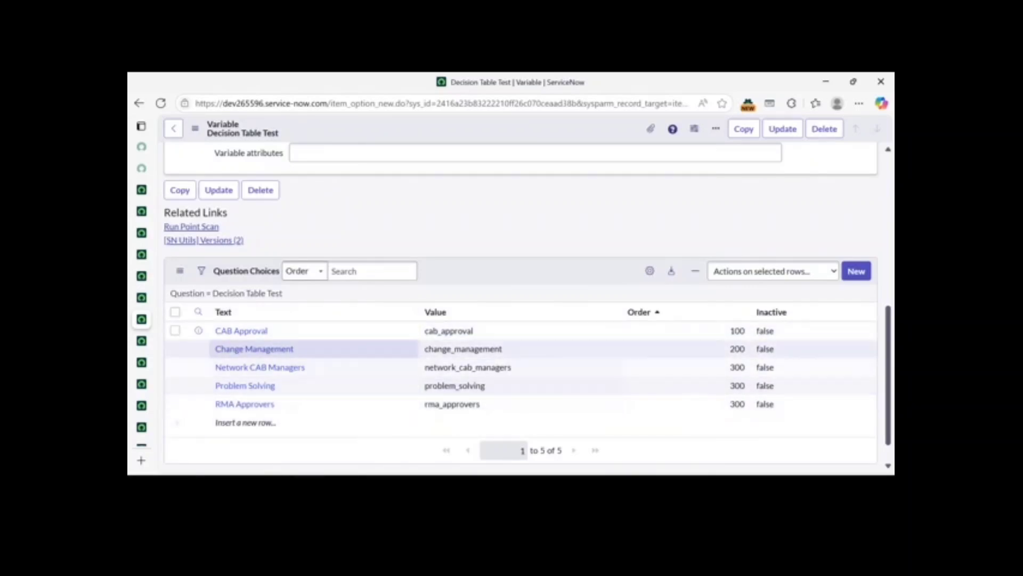
pyautogui.moveTo(143, 276)
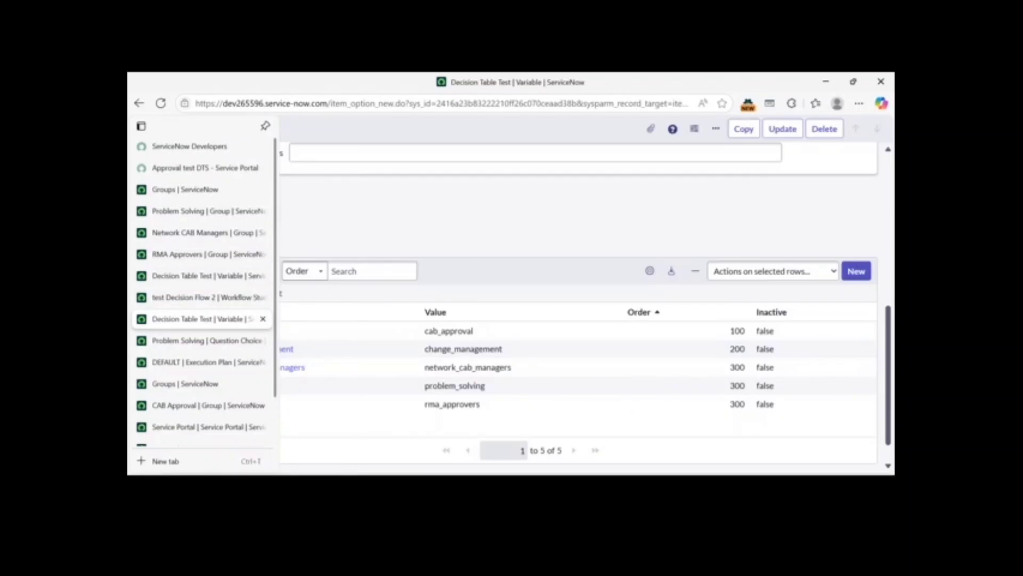
pyautogui.click(203, 276)
# Return to the test Decision Flow 2 table, review its decision rows and save it.
pyautogui.moveTo(143, 298)
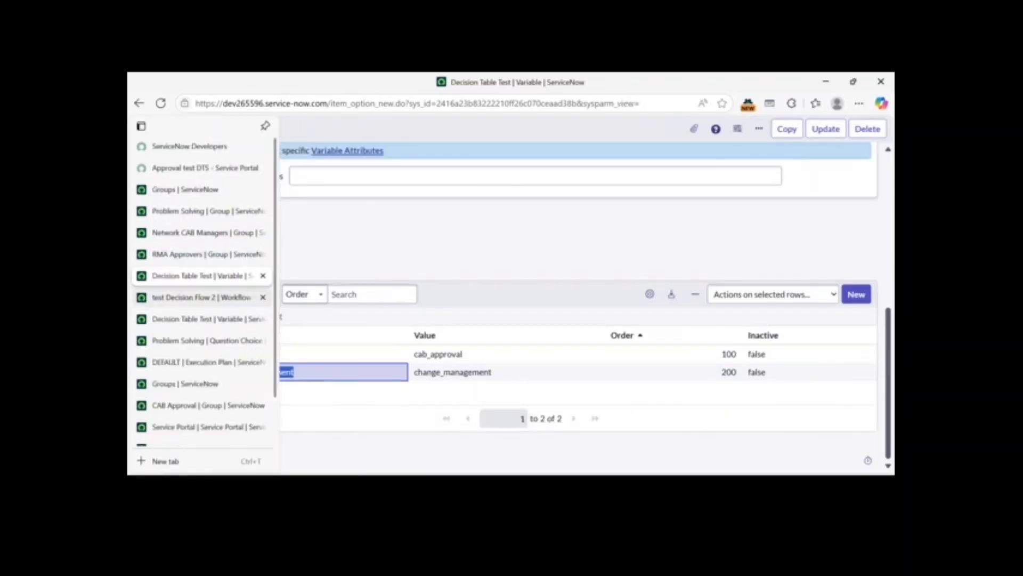
pyautogui.click(181, 297)
pyautogui.click(346, 331)
pyautogui.scroll(-4, 347, 327)
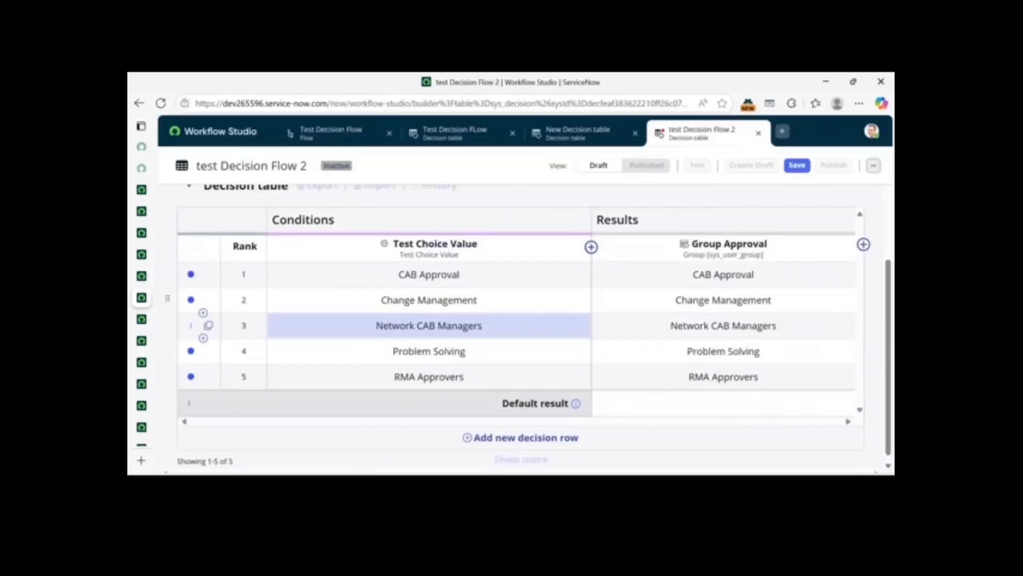
pyautogui.scroll(3, 528, 336)
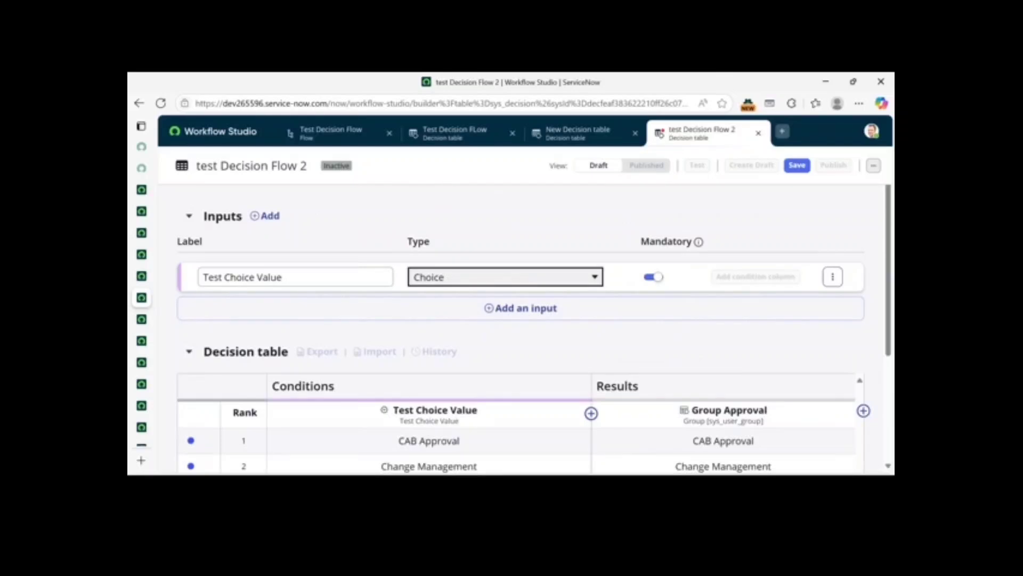
pyautogui.click(797, 165)
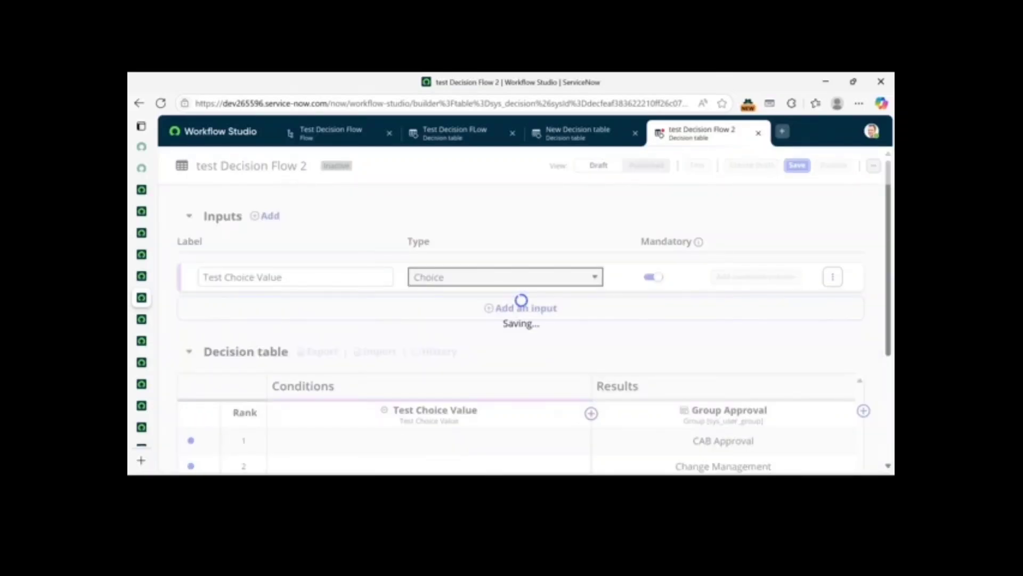
# Test the draft decision table with Test Choice Value set to CAB Approval and check the Group Approval result.
pyautogui.scroll(-3, 693, 323)
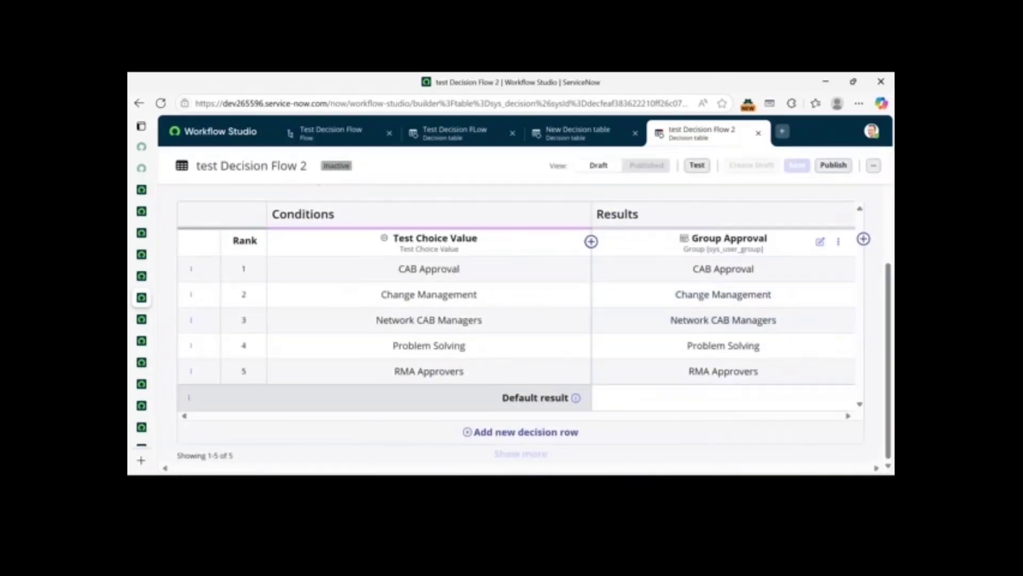
pyautogui.click(697, 165)
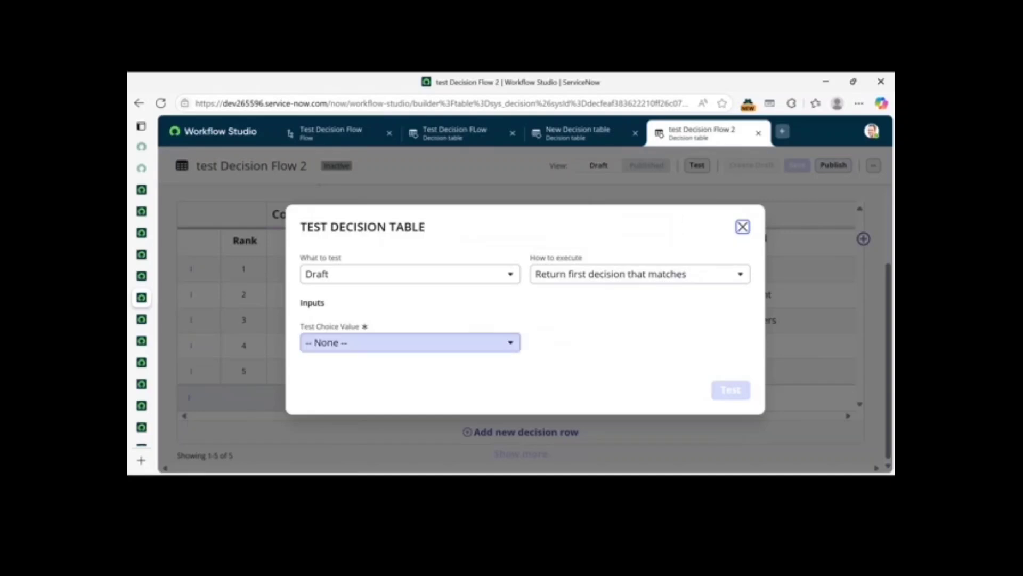
pyautogui.click(405, 343)
pyautogui.click(341, 361)
pyautogui.click(731, 390)
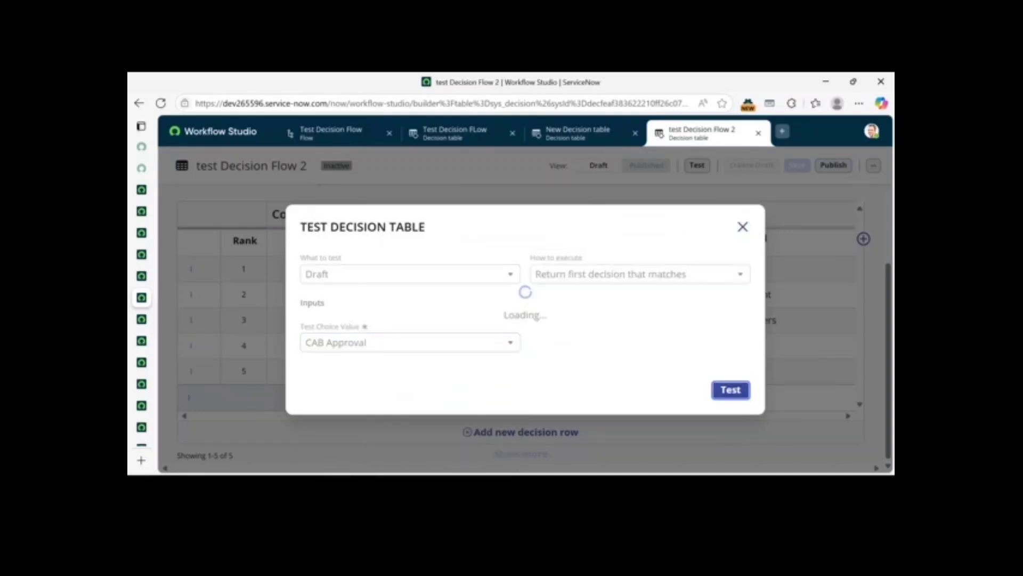
pyautogui.moveTo(329, 372); pyautogui.dragTo(390, 372)
# Test the draft decision table again with Test Choice Value set to RMA Approvers.
pyautogui.click(410, 288)
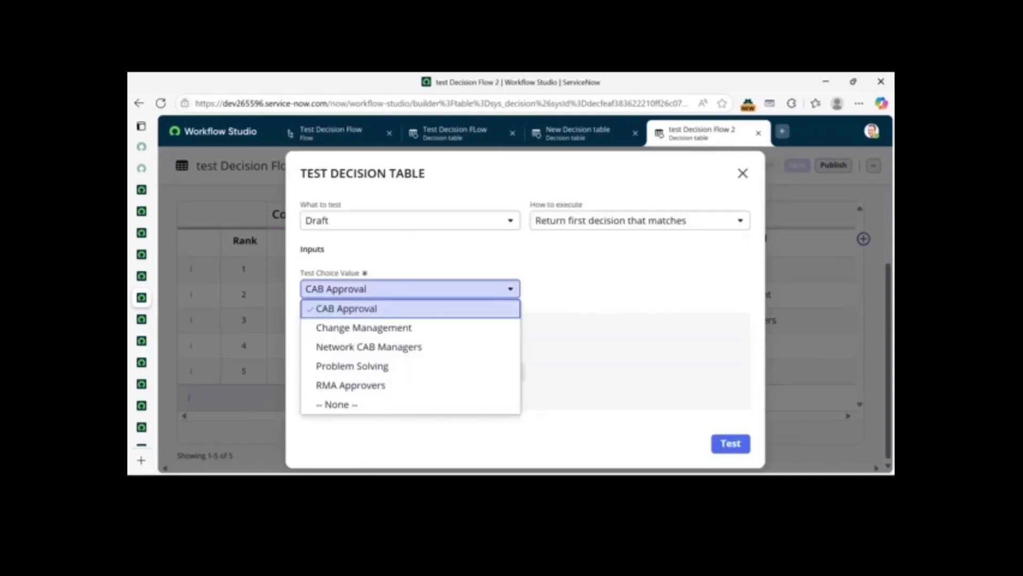
pyautogui.click(354, 384)
pyautogui.click(731, 443)
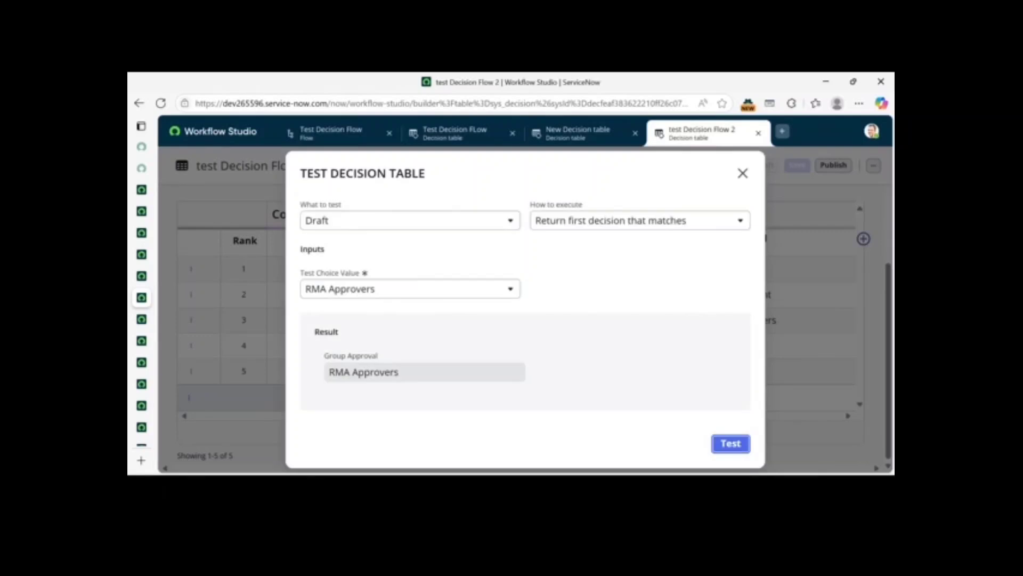
# Leave the table test and publish the test Decision Flow 2 decision table.
pyautogui.press('Escape')
pyautogui.click(833, 164)
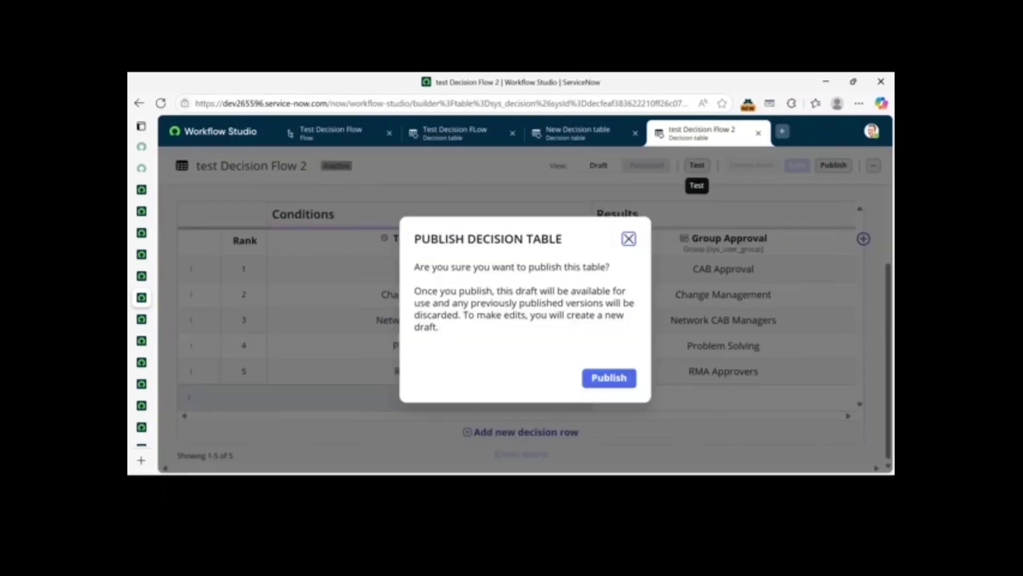
pyautogui.press('Return')
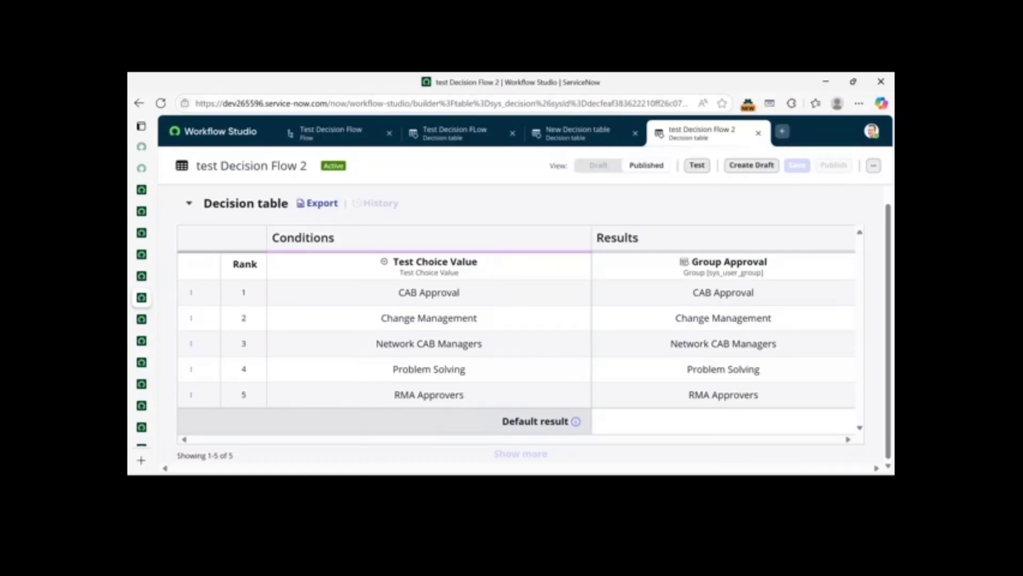
# Create a new flow named "test decision flow 2" in the Global application and build it.
pyautogui.click(783, 131)
pyautogui.click(800, 165)
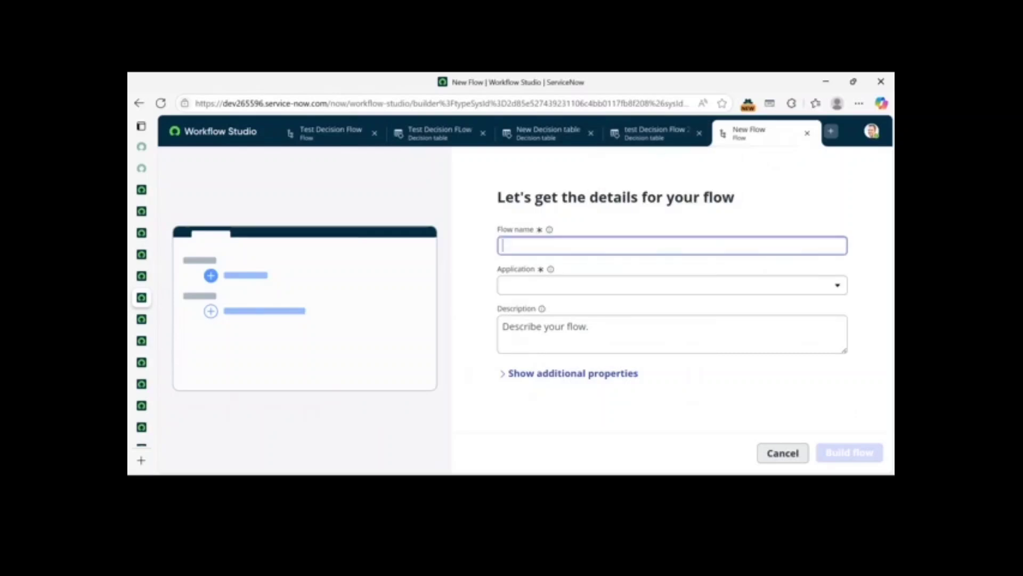
pyautogui.write('test desdsion flow 2')
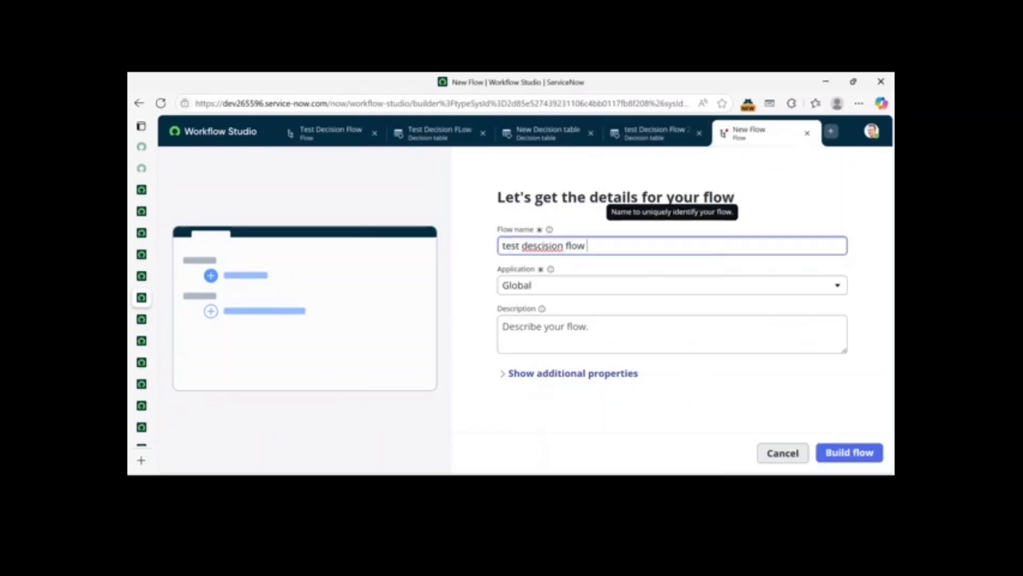
pyautogui.click(542, 245)
pyautogui.write('c')
pyautogui.press('Left')
pyautogui.press('BackSpace')
pyautogui.click(849, 452)
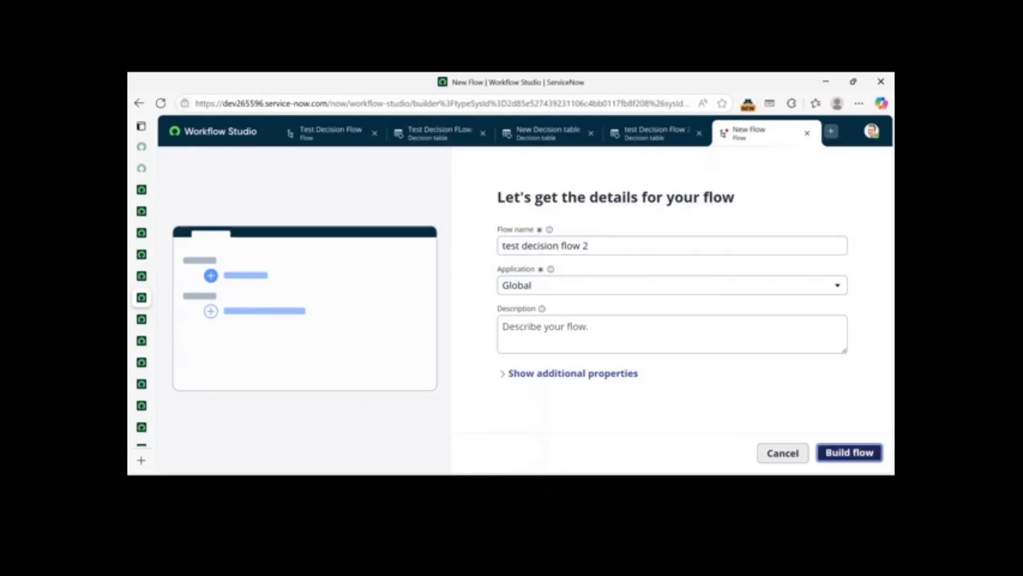
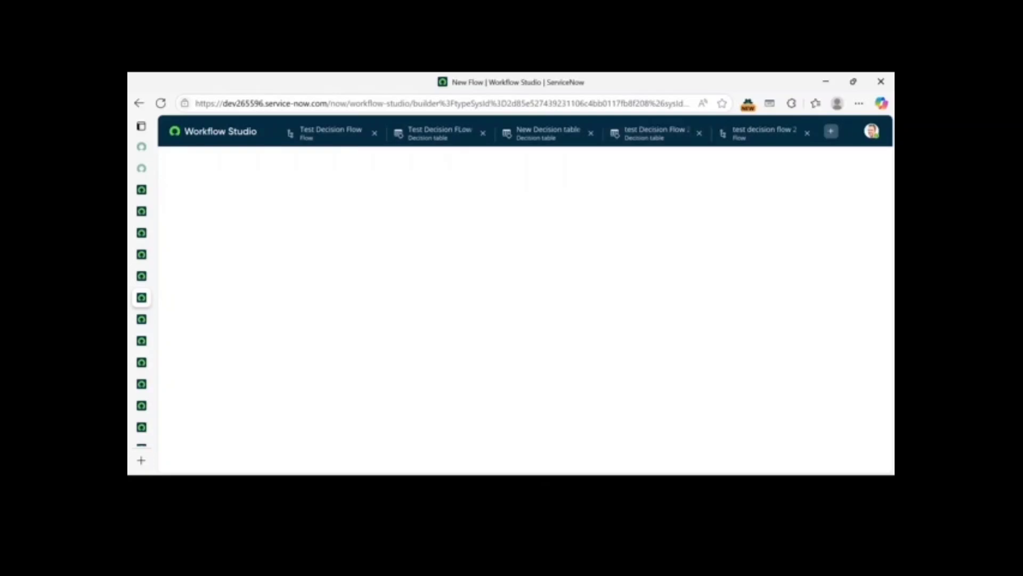
# Review the published test Decision Flow 2 table's decision rows and its Test Choice Value input definition.
pyautogui.click(656, 133)
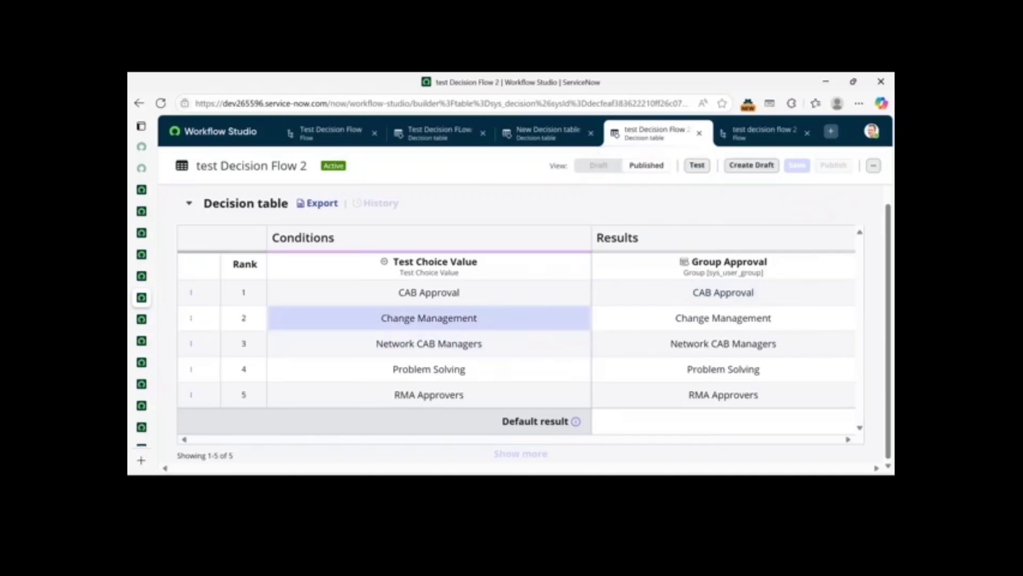
pyautogui.scroll(2, 724, 395)
pyautogui.scroll(-1, 724, 383)
pyautogui.scroll(1, 723, 362)
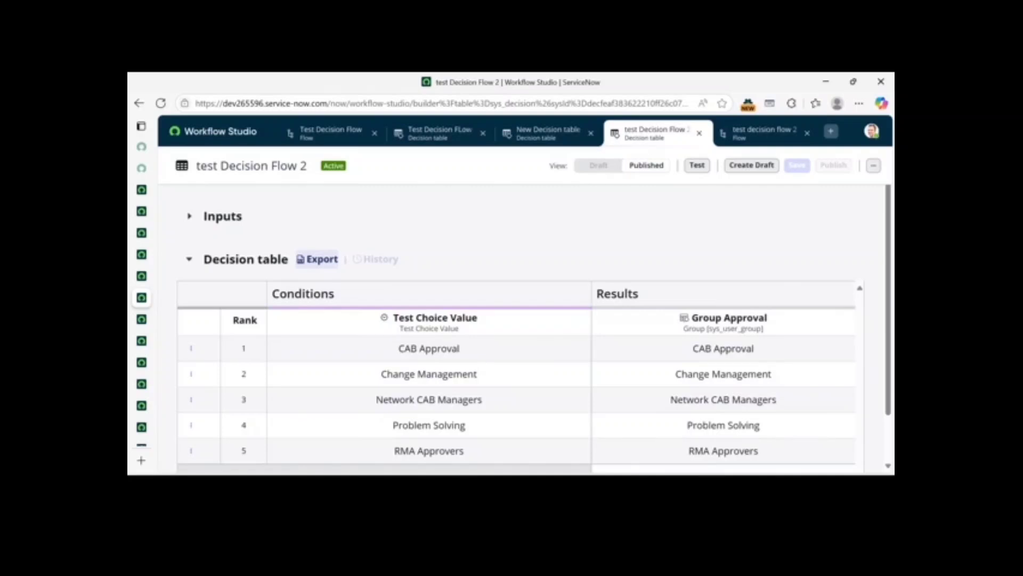
pyautogui.click(189, 259)
pyautogui.click(189, 216)
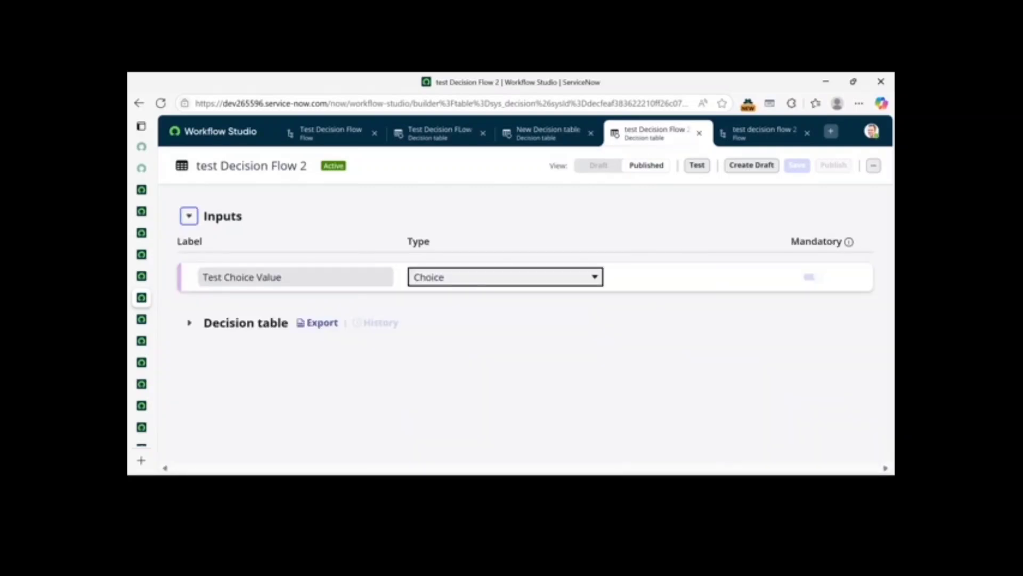
pyautogui.click(189, 323)
# Return to the test decision flow 2 flow and set its trigger to Service Catalog.
pyautogui.click(762, 132)
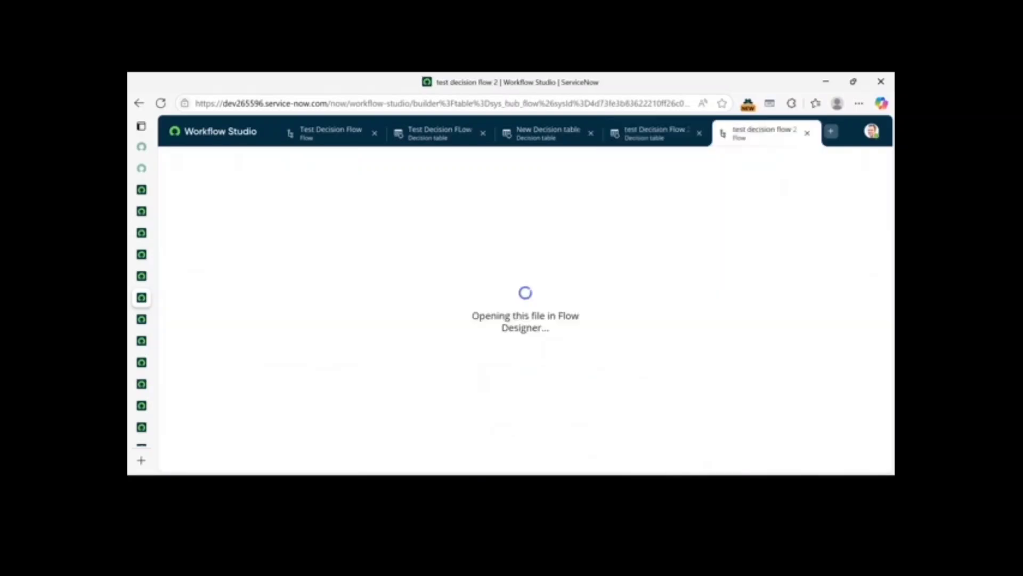
pyautogui.click(252, 233)
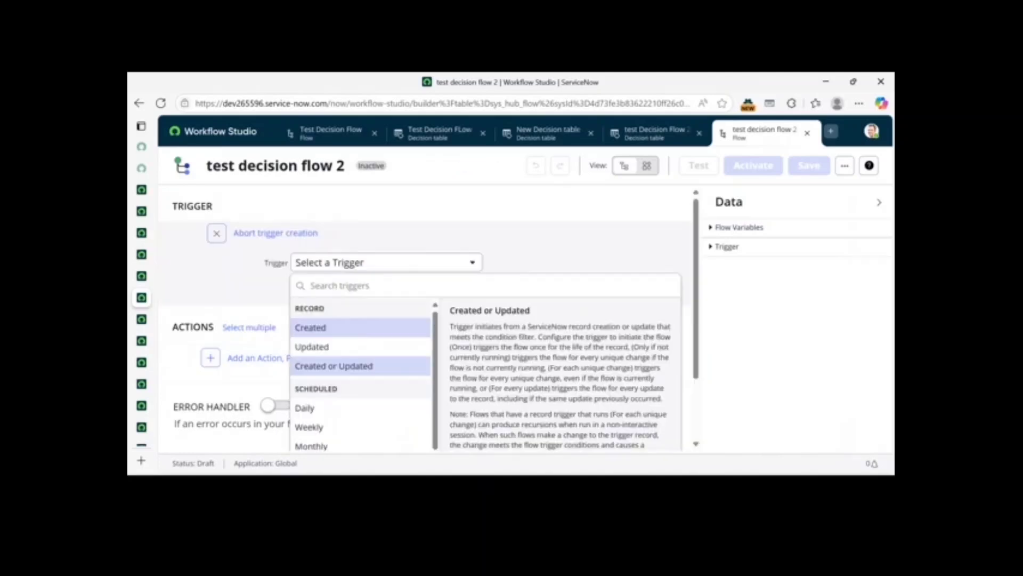
pyautogui.scroll(-1, 360, 362)
pyautogui.scroll(-1, 360, 363)
pyautogui.scroll(-2, 360, 414)
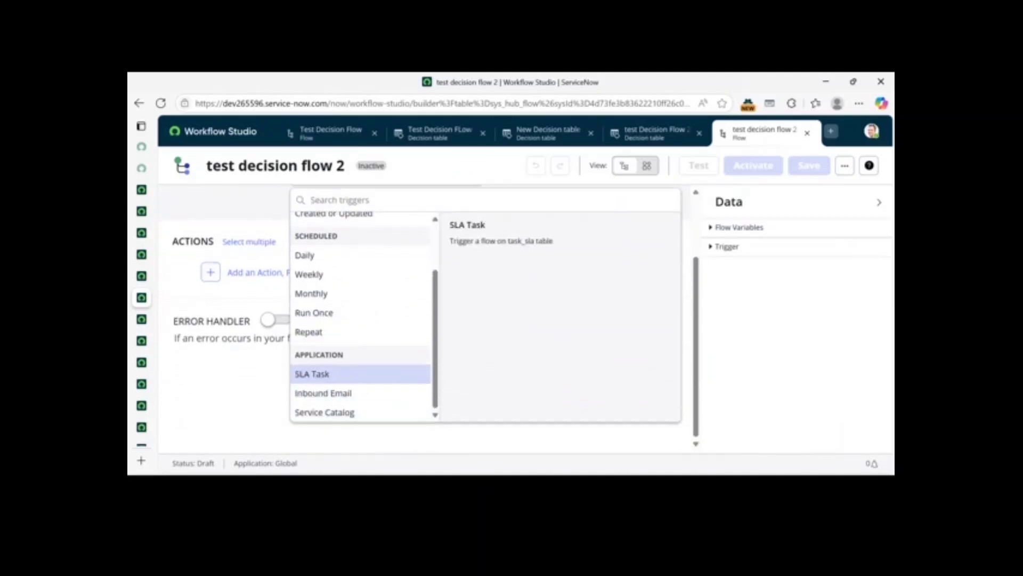
pyautogui.click(341, 412)
pyautogui.press('Return')
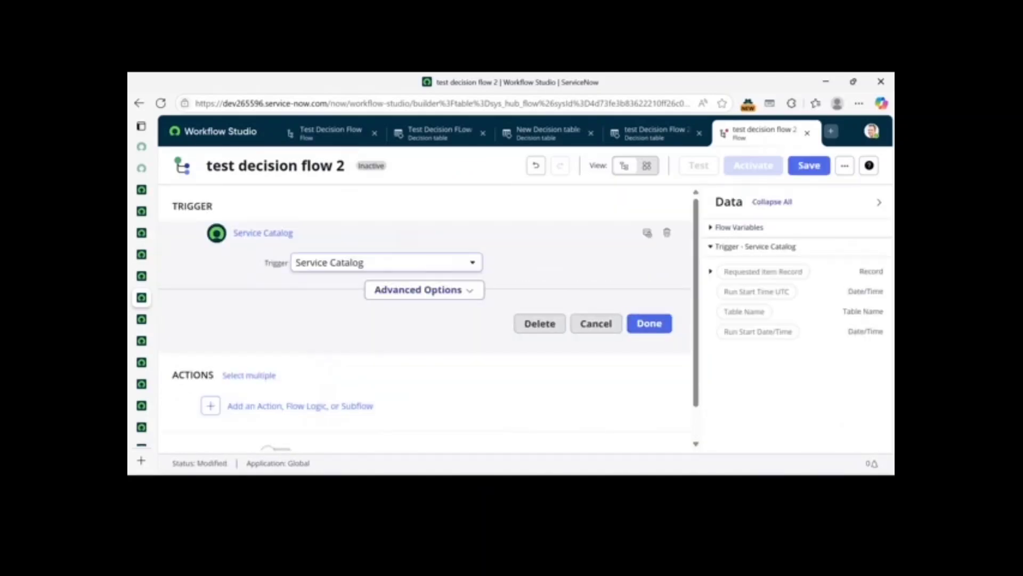
pyautogui.click(649, 323)
# Add a Get Catalog Variables action with the trigger's Requested Item Record as the Submitted Request.
pyautogui.click(334, 299)
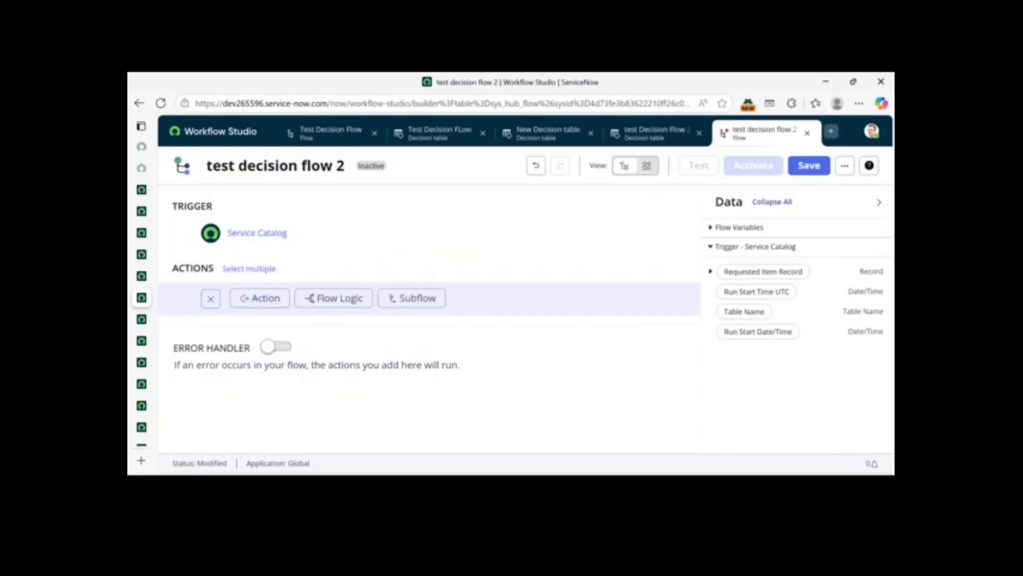
pyautogui.click(260, 299)
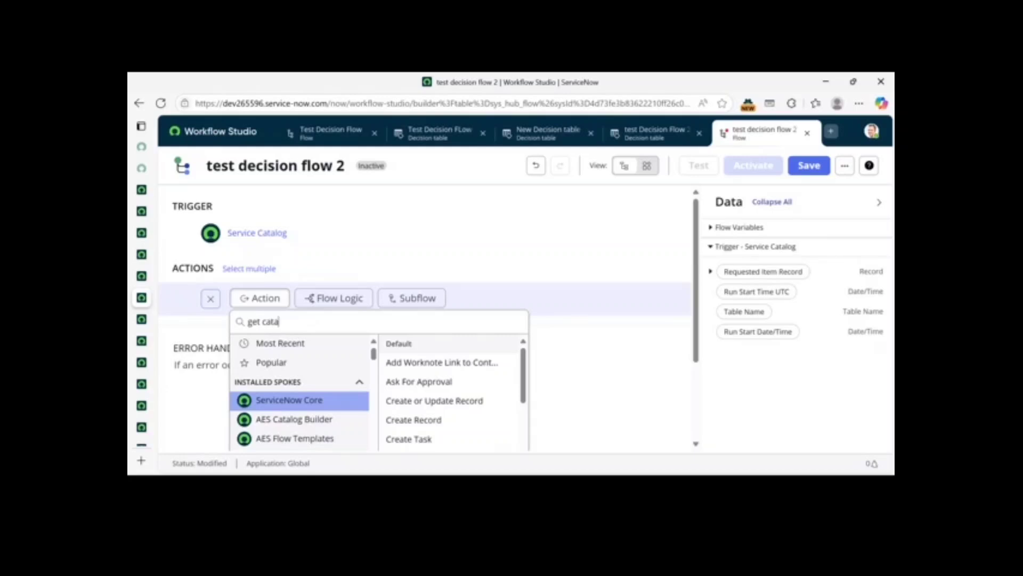
pyautogui.click(433, 353)
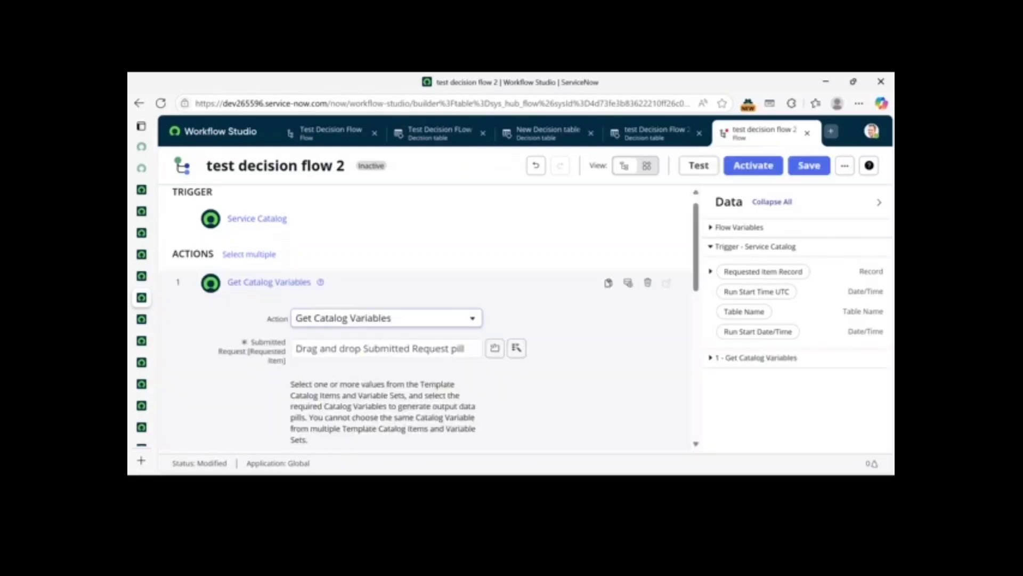
pyautogui.click(516, 348)
pyautogui.click(515, 205)
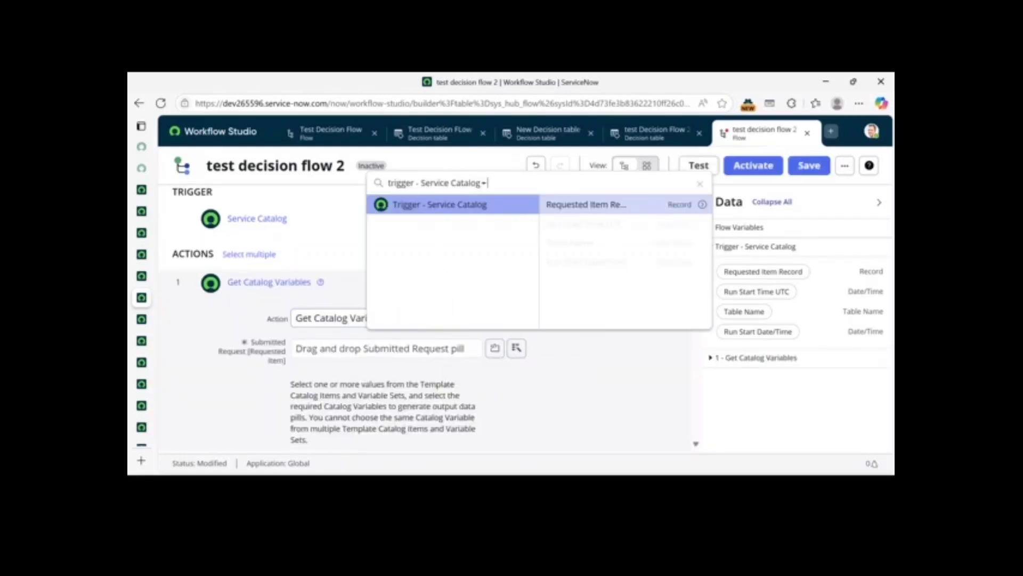
pyautogui.click(587, 204)
# Set the action's template catalog item to Approval test DTS, select the decision_table_test variable and finish the action.
pyautogui.scroll(-3, 424, 318)
pyautogui.click(377, 291)
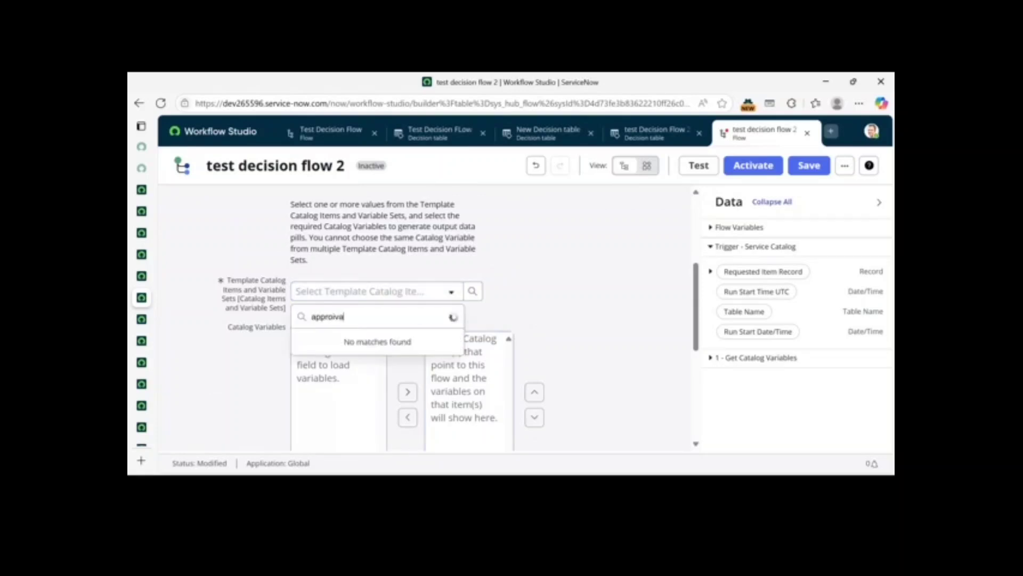
pyautogui.write('approval t')
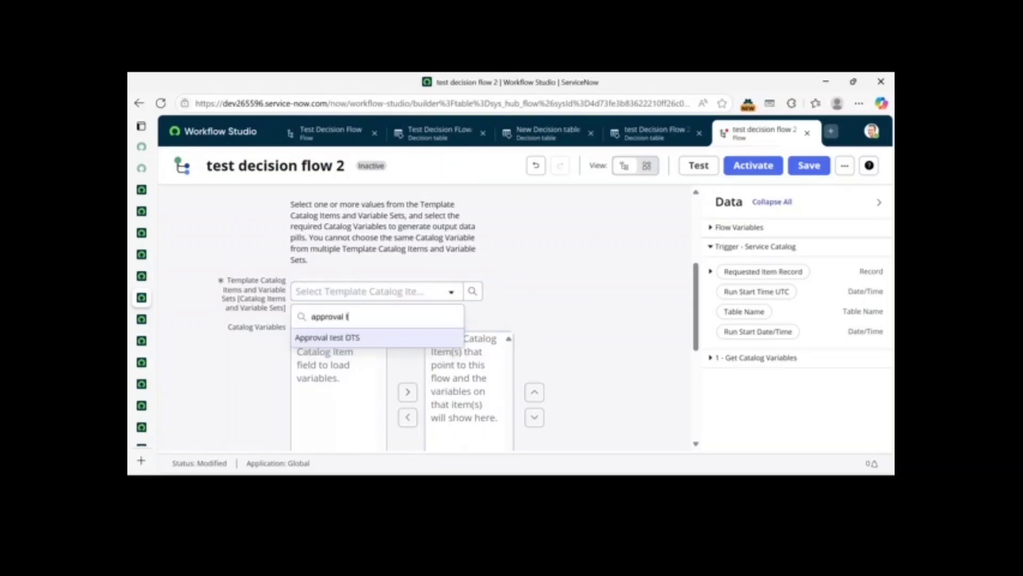
pyautogui.press('Return')
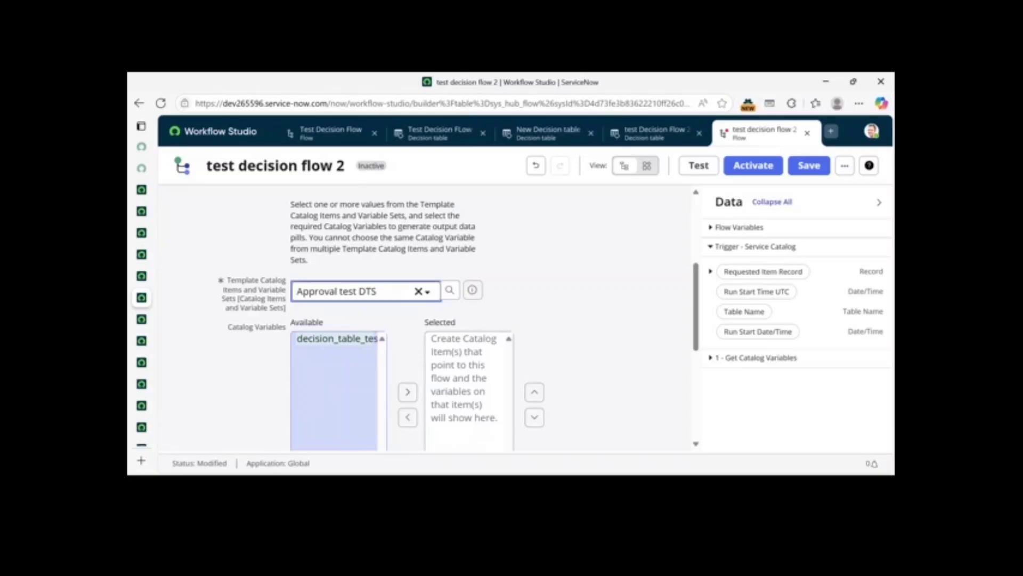
pyautogui.doubleClick(337, 339)
pyautogui.scroll(-3, 363, 341)
pyautogui.click(650, 350)
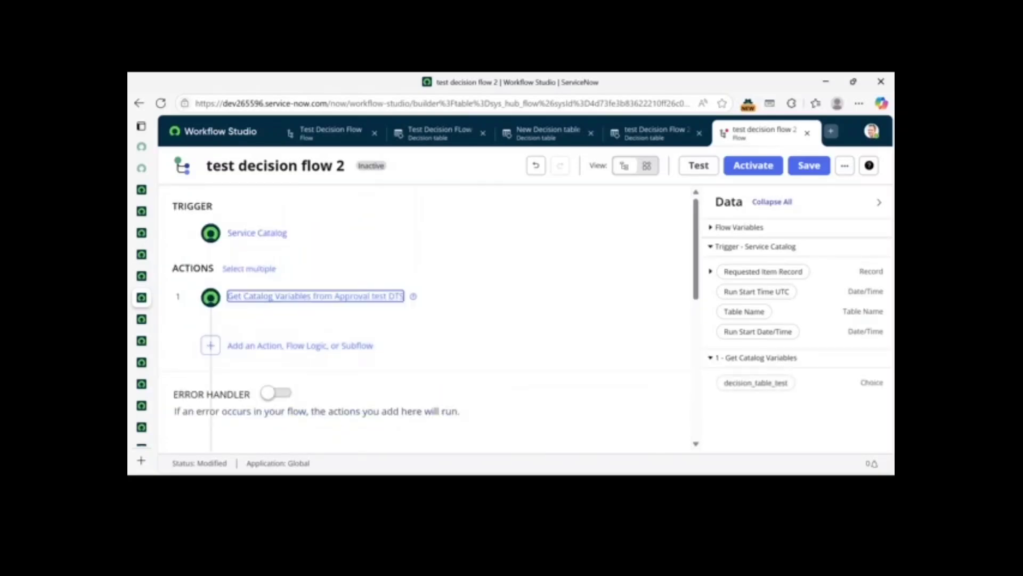
# Add a Make a decision flow logic step labelled "test decision approval" that uses the test Decision Flow 2 decision table.
pyautogui.click(300, 345)
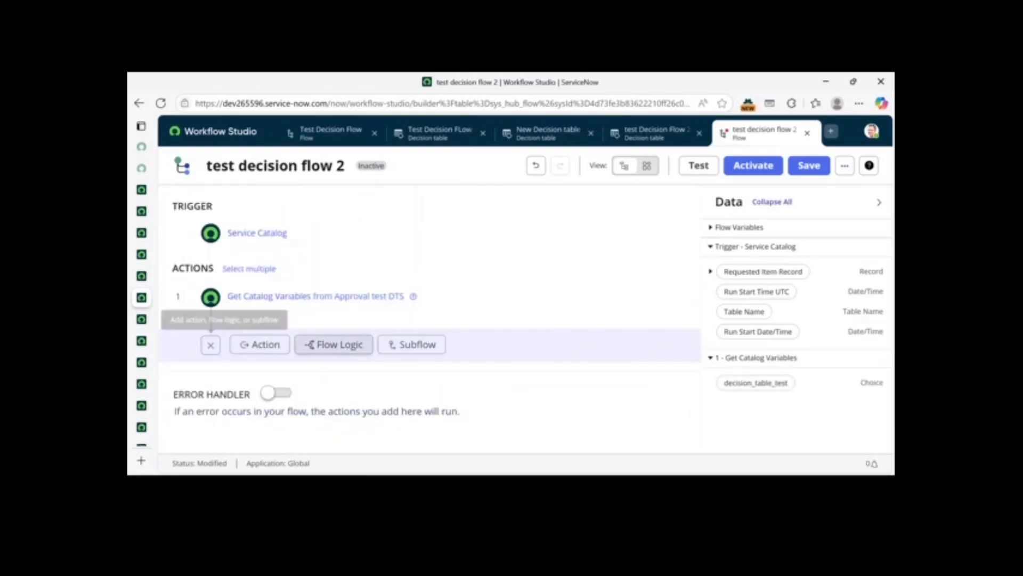
pyautogui.click(333, 344)
pyautogui.scroll(-5, 367, 373)
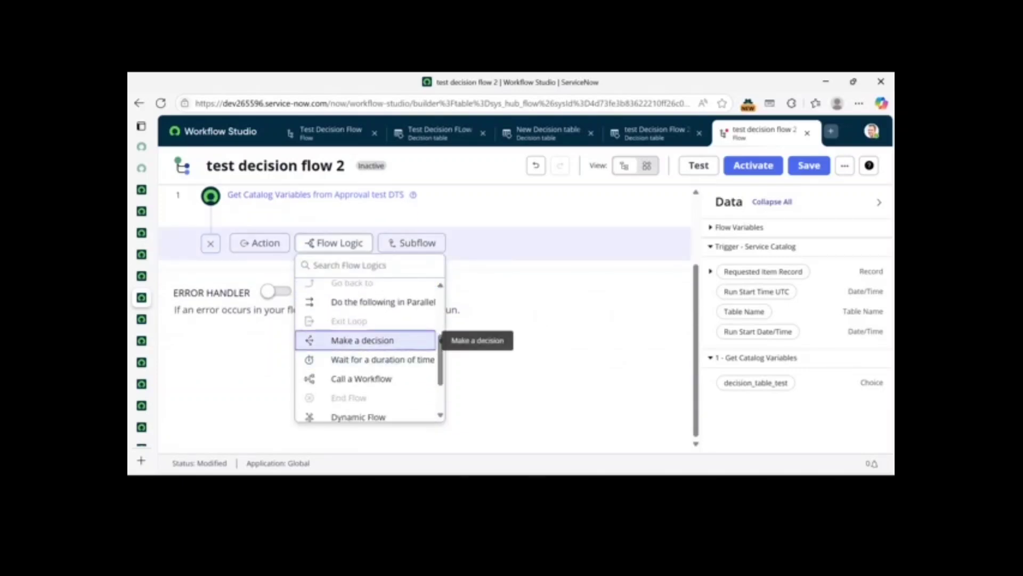
pyautogui.click(363, 340)
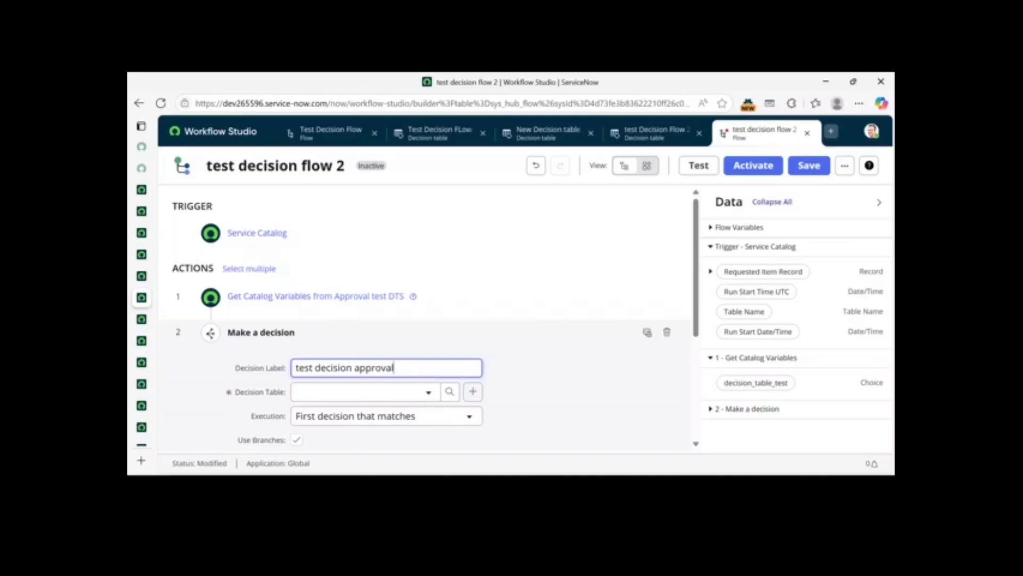
pyautogui.click(421, 393)
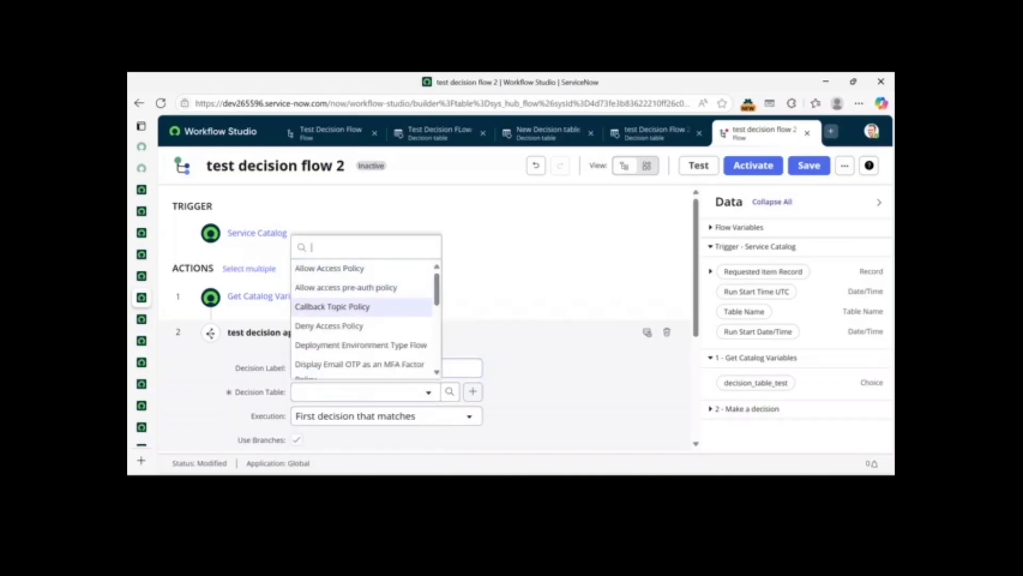
pyautogui.scroll(-1, 362, 320)
pyautogui.write('test de')
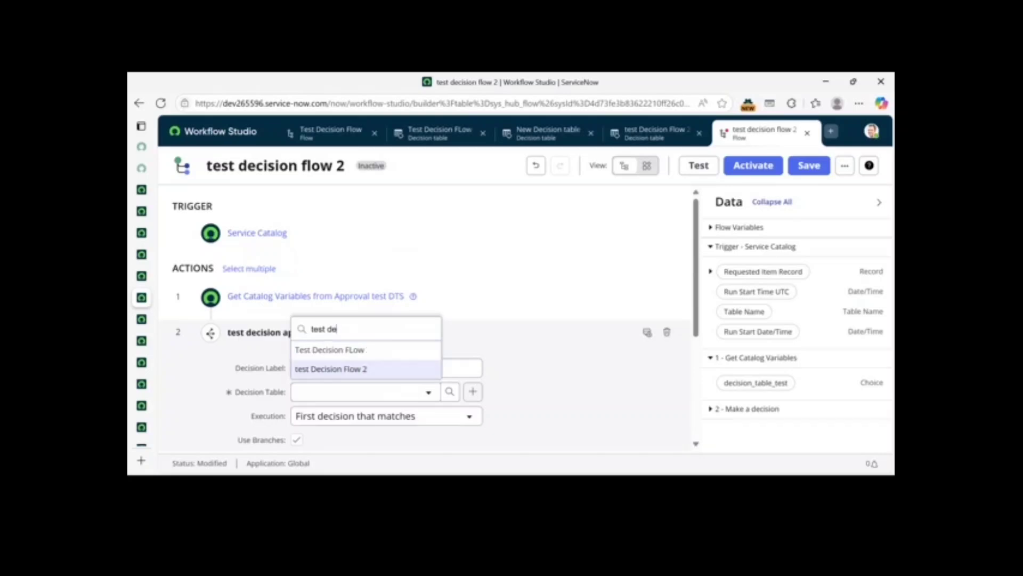
pyautogui.click(339, 369)
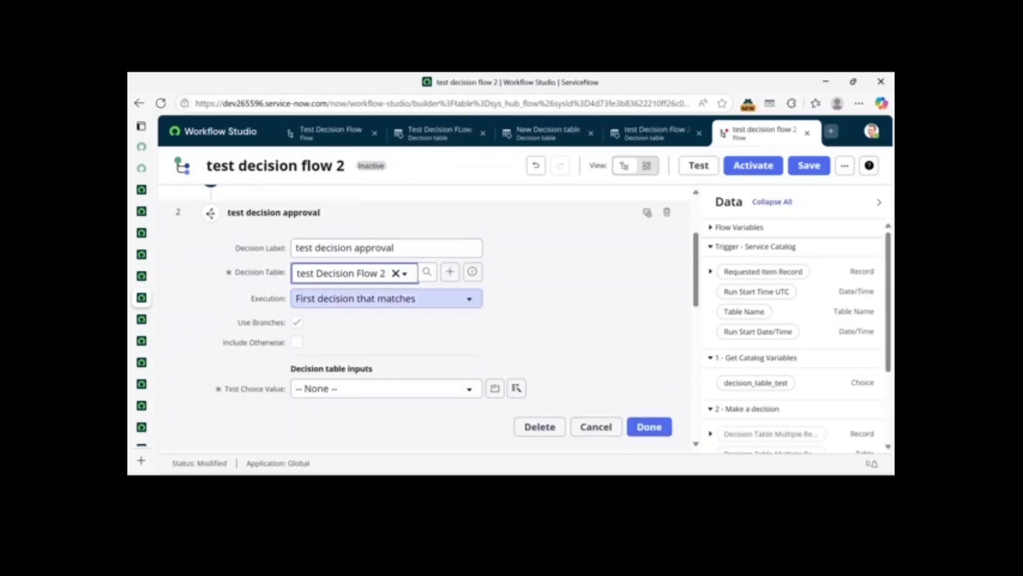
# Examine the Group Approval branches generated under the decision step and compare them with its branch settings.
pyautogui.scroll(-6, 424, 319)
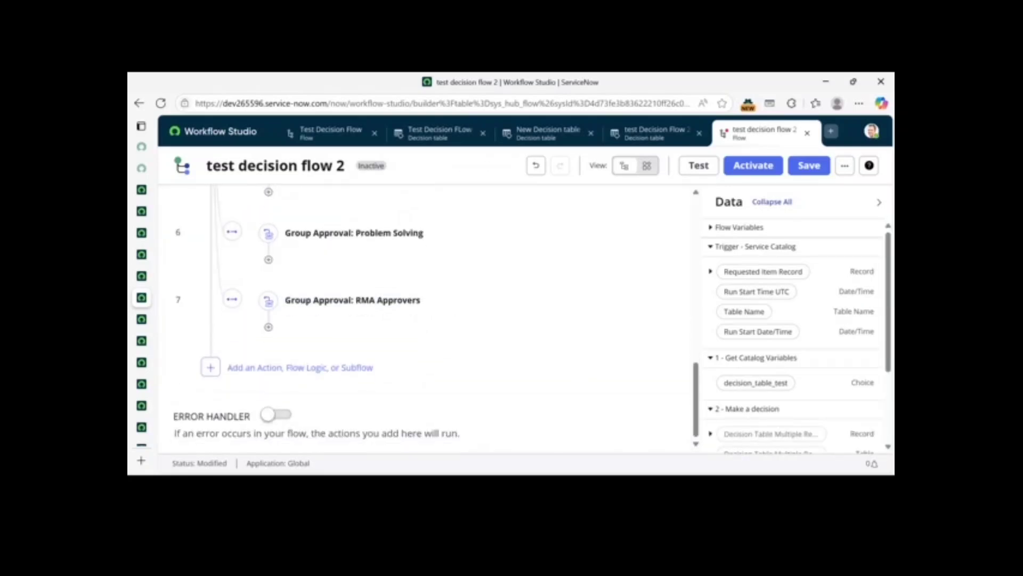
pyautogui.scroll(7, 425, 319)
pyautogui.scroll(-3, 424, 318)
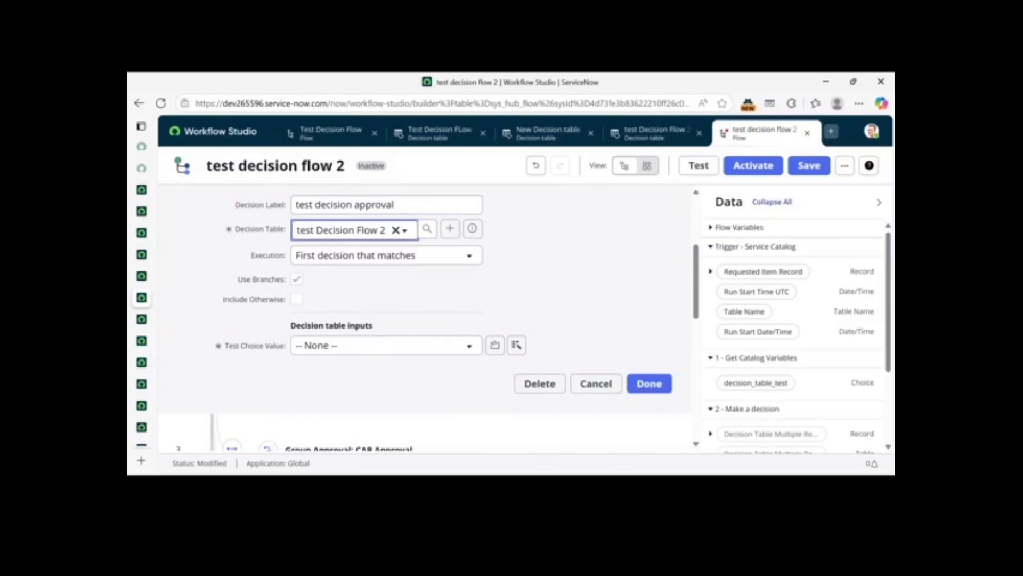
pyautogui.scroll(-10, 424, 317)
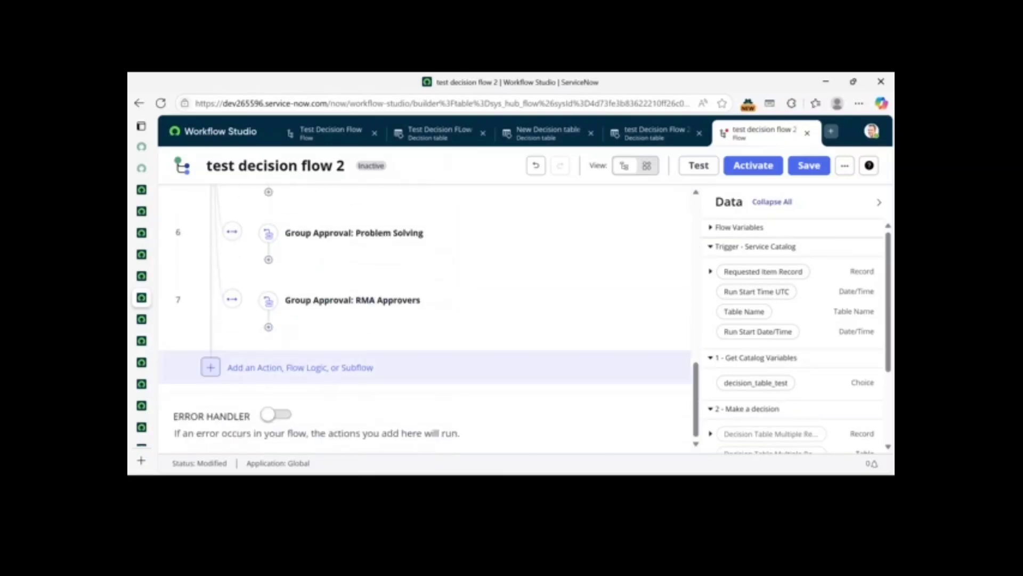
pyautogui.scroll(3, 425, 317)
pyautogui.scroll(3, 425, 317)
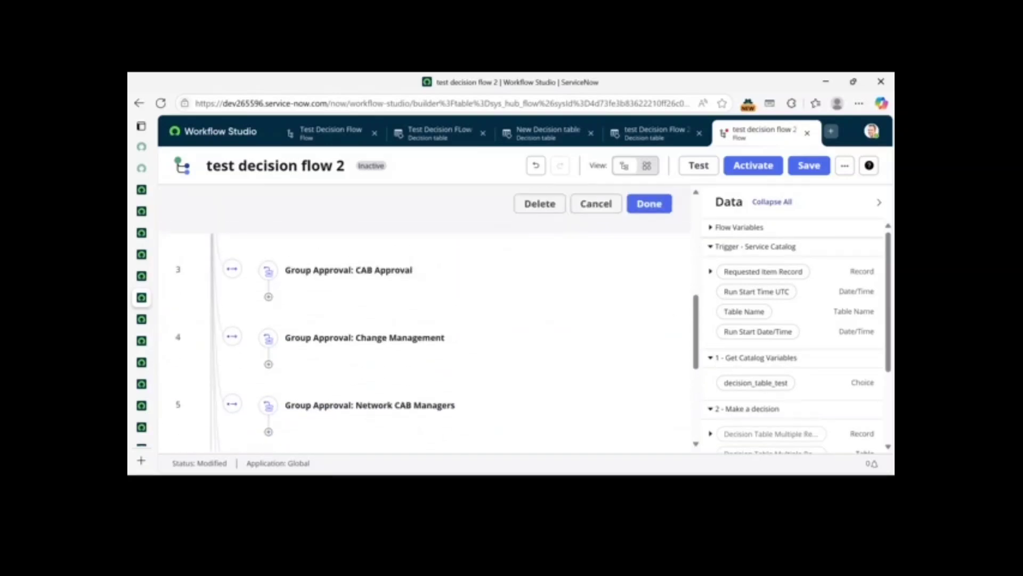
pyautogui.scroll(-6, 425, 317)
pyautogui.scroll(7, 425, 317)
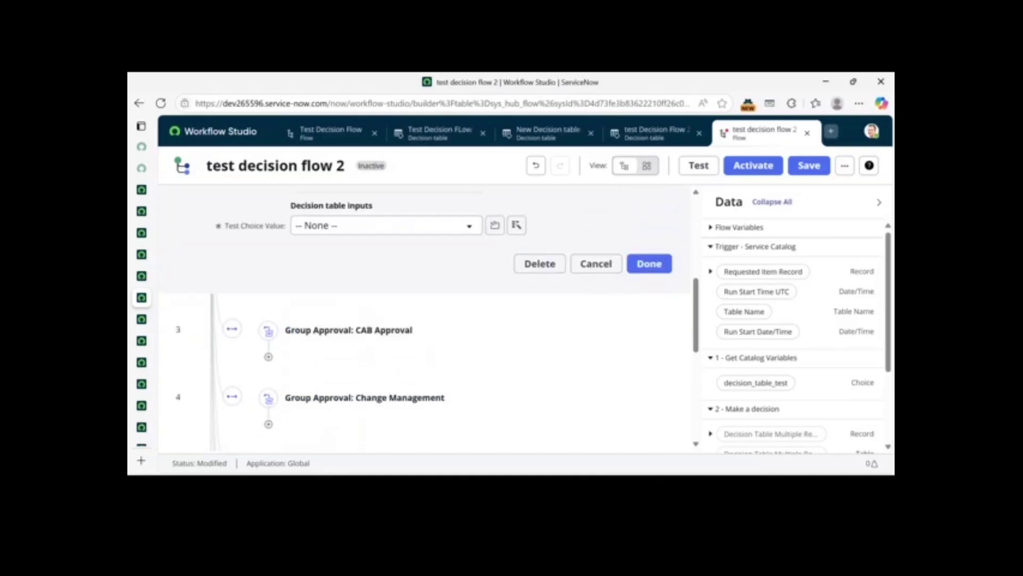
pyautogui.scroll(-7, 425, 317)
pyautogui.scroll(8, 425, 317)
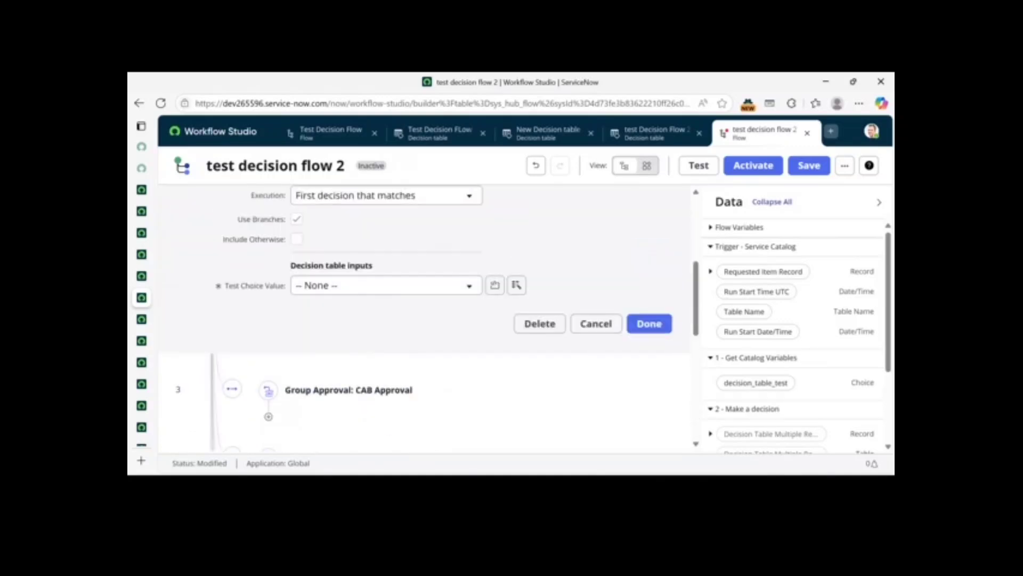
# Turn off Use Branches for the test decision approval step.
pyautogui.scroll(2, 424, 317)
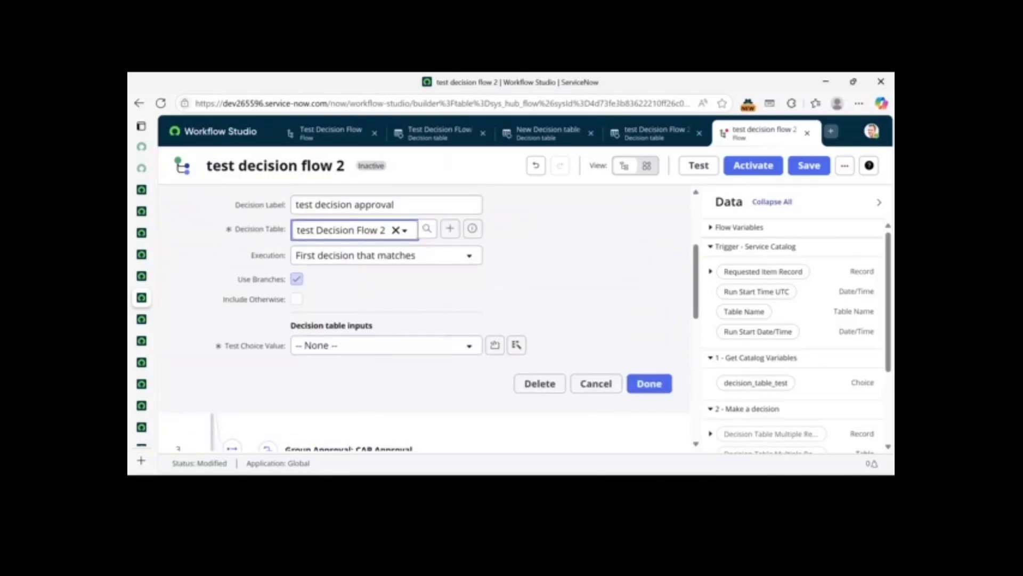
pyautogui.click(297, 279)
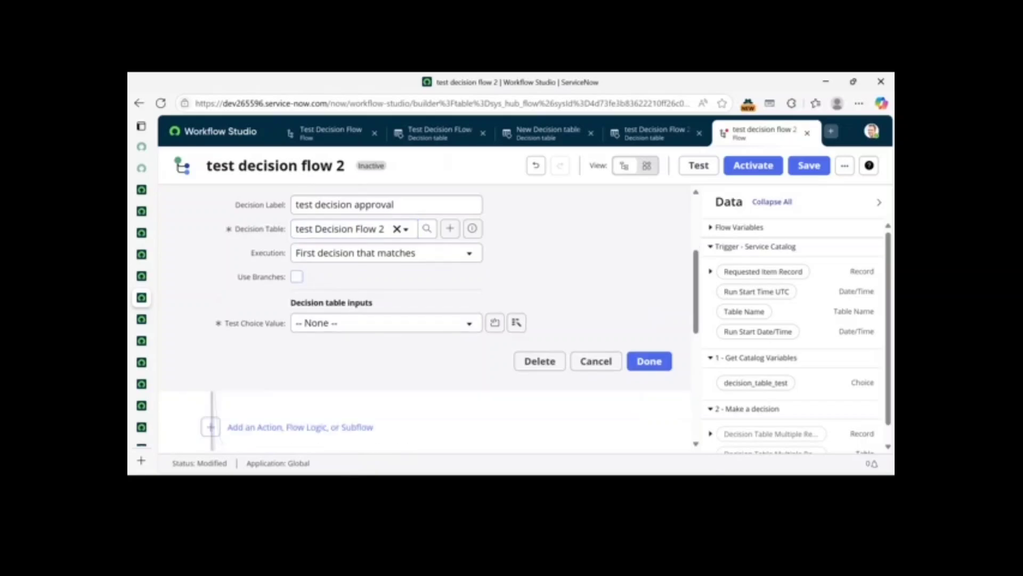
# Map the decision's Test Choice Value input to decision_table_test from Get Catalog Variables and finish the decision step.
pyautogui.click(384, 323)
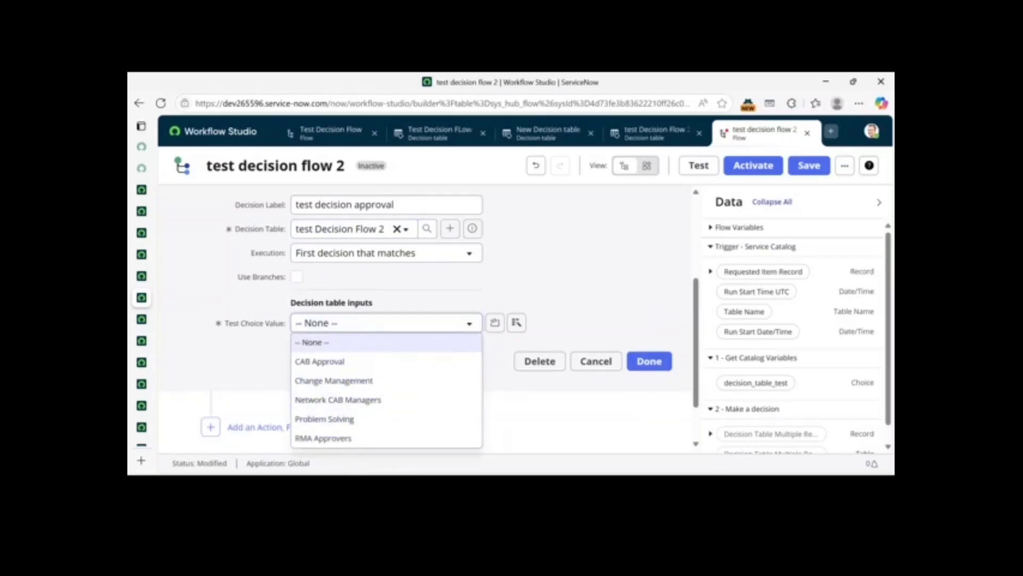
pyautogui.click(383, 323)
pyautogui.click(516, 323)
pyautogui.click(517, 322)
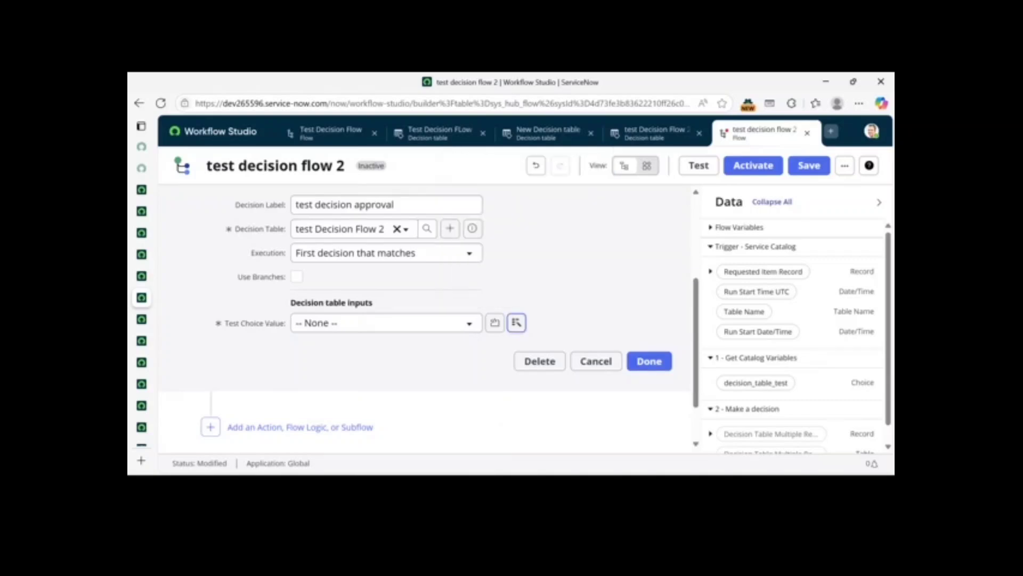
pyautogui.click(386, 323)
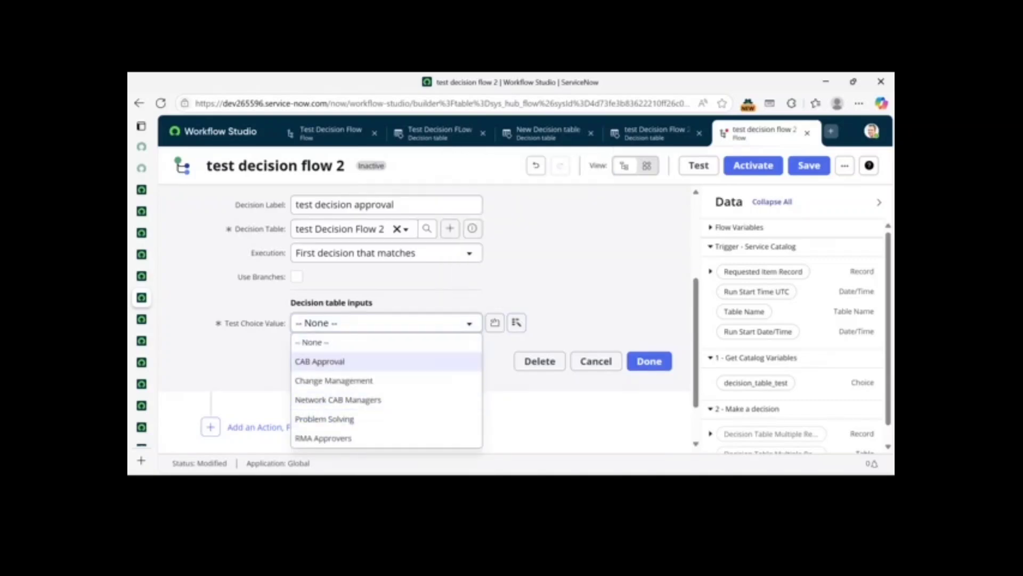
pyautogui.click(386, 323)
pyautogui.click(516, 323)
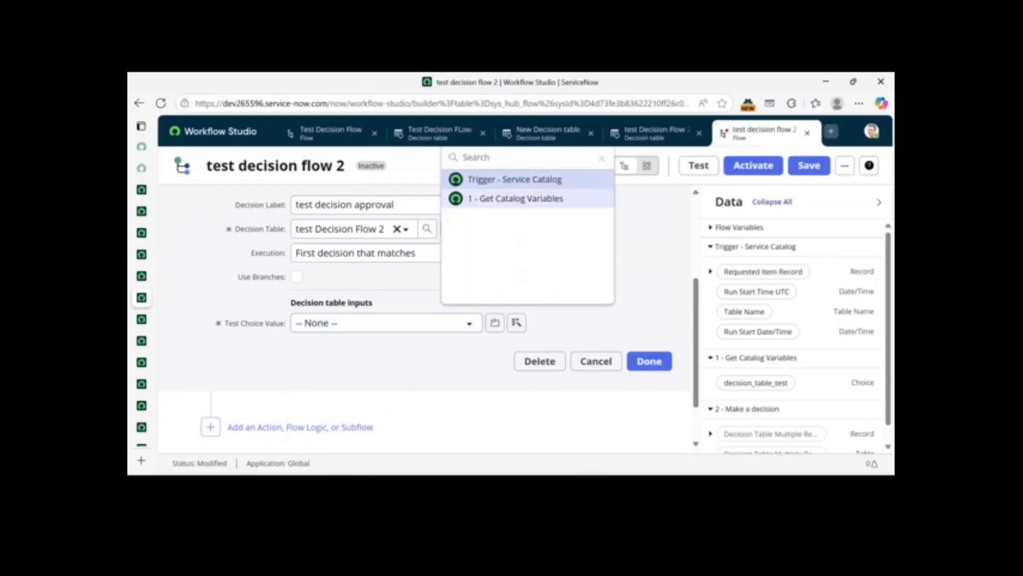
pyautogui.click(515, 198)
pyautogui.click(583, 178)
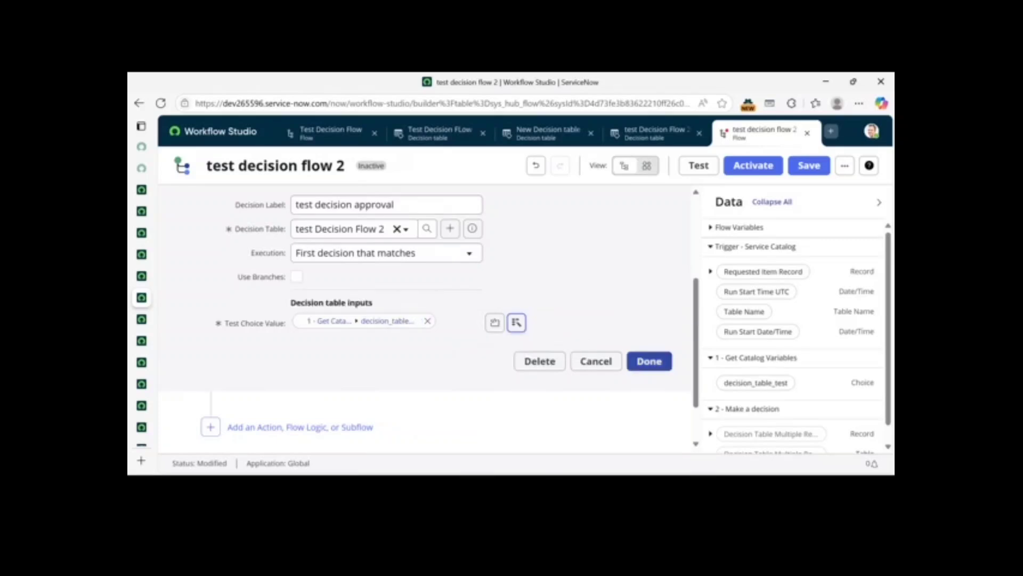
pyautogui.click(649, 361)
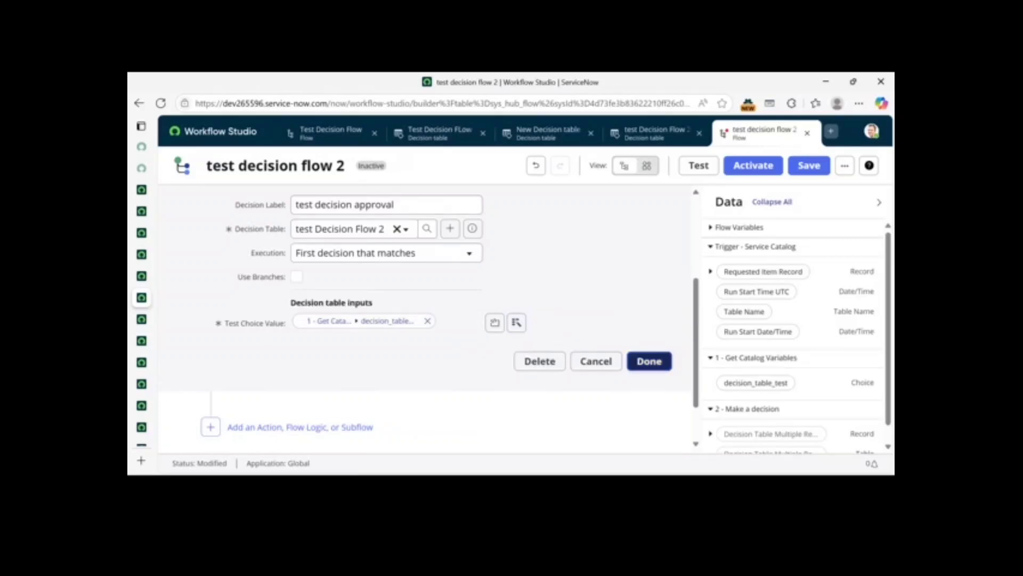
# Add an Ask For Approval action after the decision step, using the trigger's Requested Item Record as its record.
pyautogui.click(211, 366)
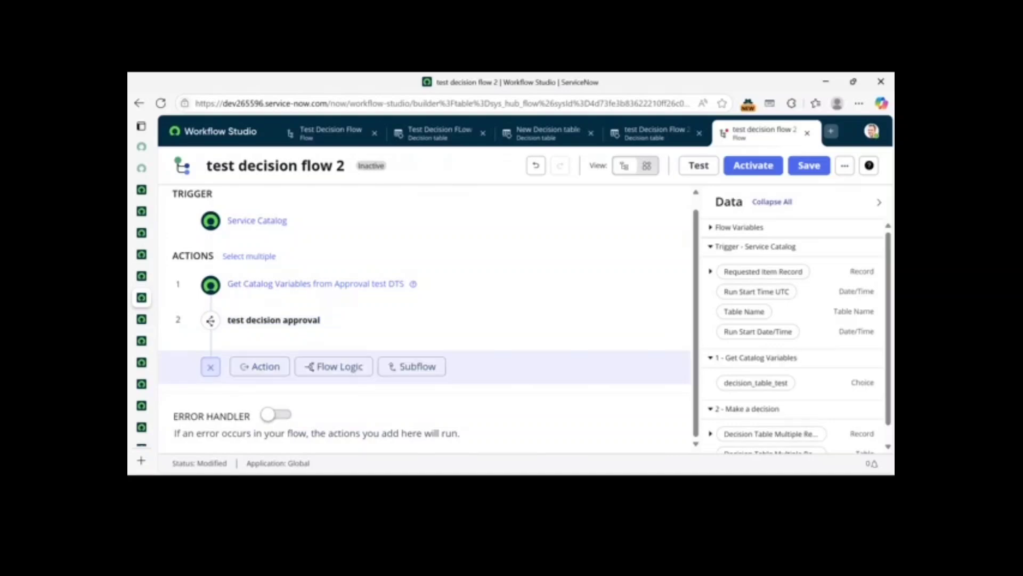
pyautogui.click(260, 367)
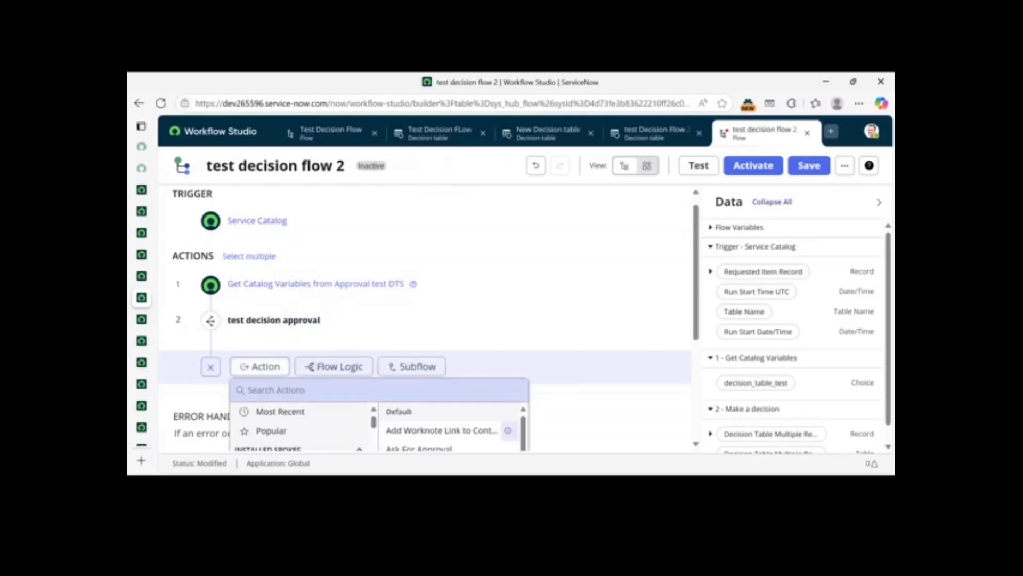
pyautogui.write('approval')
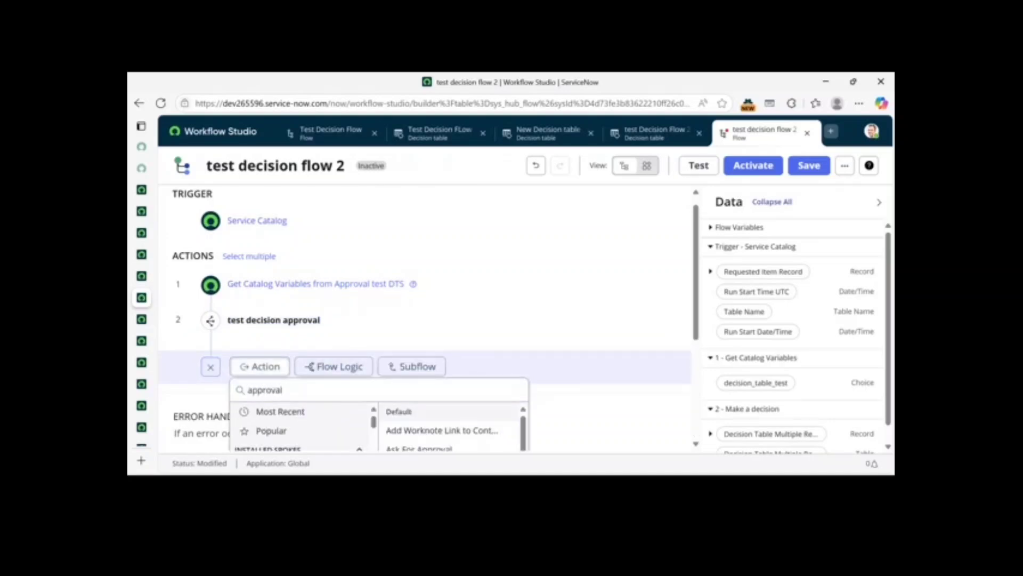
pyautogui.click(421, 230)
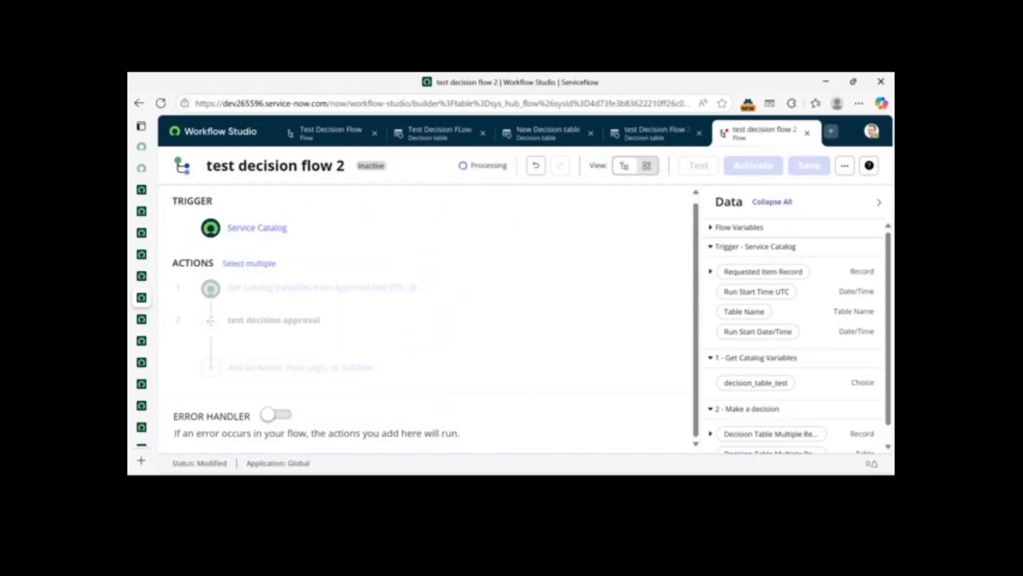
pyautogui.click(517, 341)
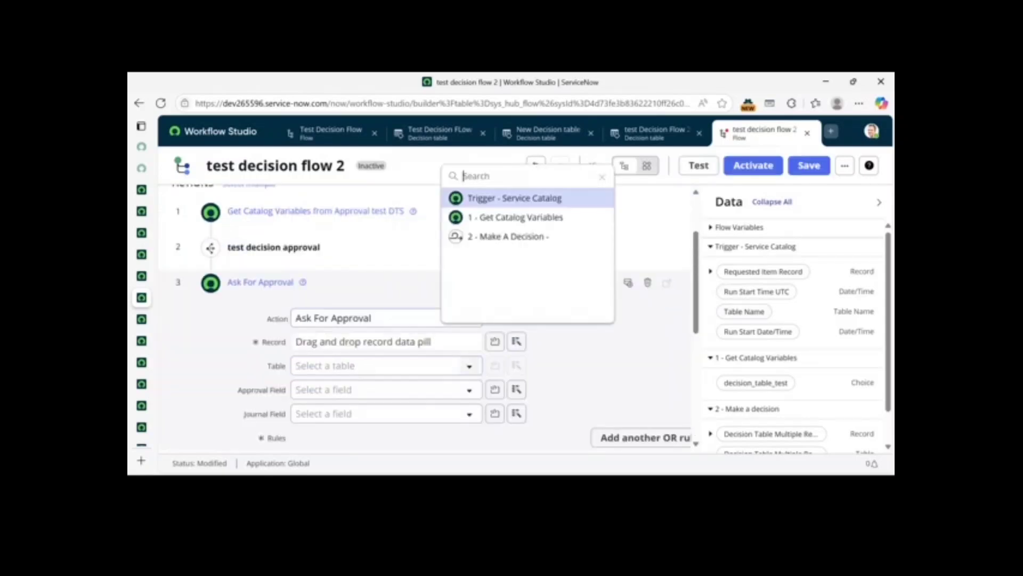
pyautogui.click(511, 198)
pyautogui.click(608, 198)
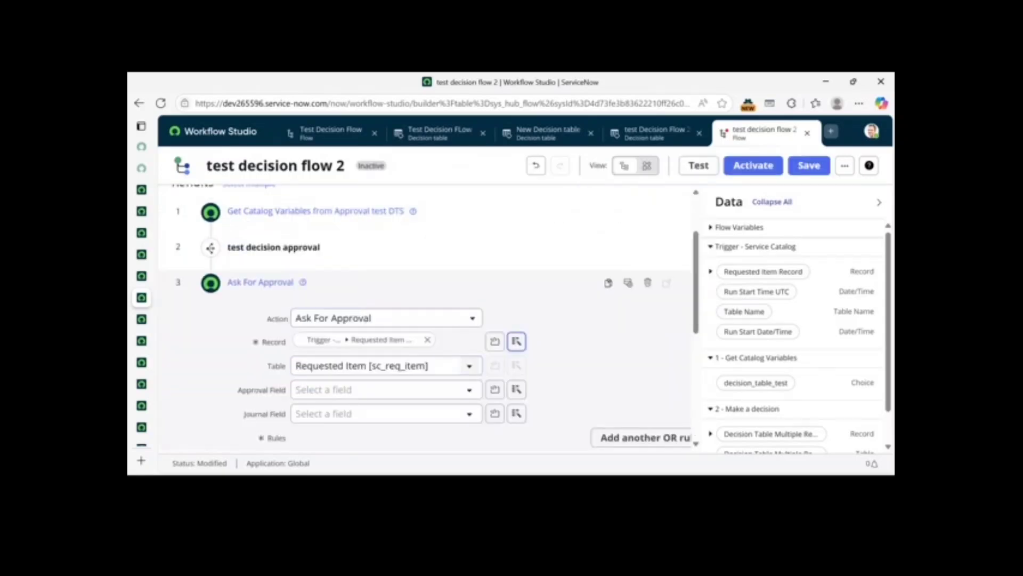
# Set the approval rule to Approve or Reject when Anyone approves or rejects.
pyautogui.scroll(-3, 560, 320)
pyautogui.click(359, 342)
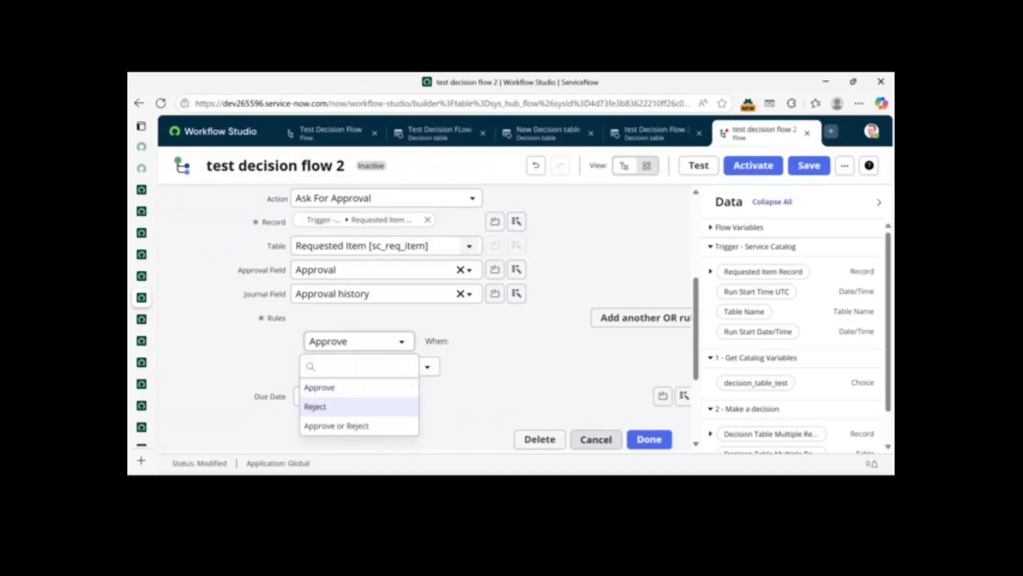
pyautogui.click(341, 425)
pyautogui.click(372, 367)
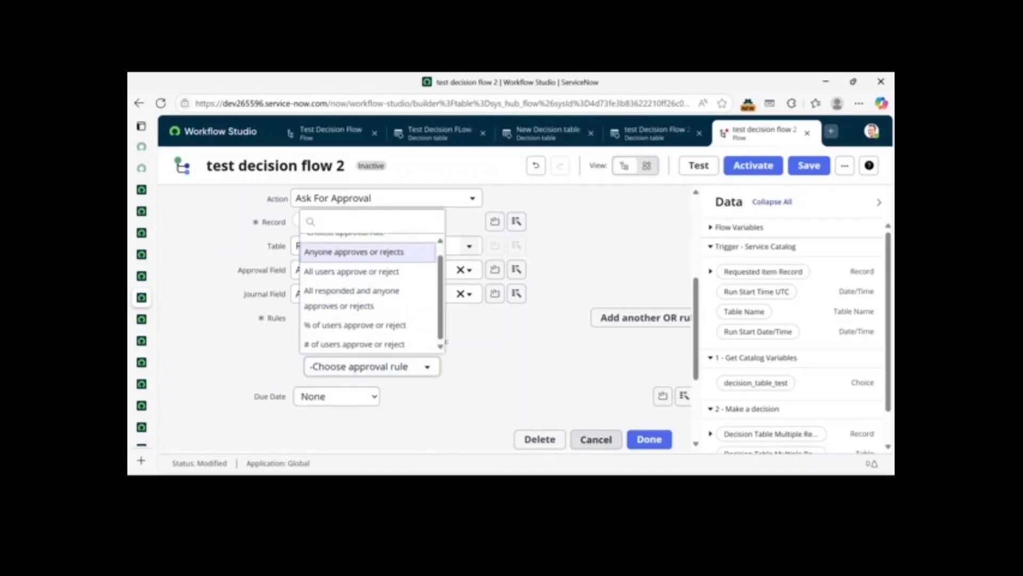
pyautogui.click(354, 262)
# Assign the Make a decision result element Group Approval as the rule's approver, and remove it again.
pyautogui.click(570, 366)
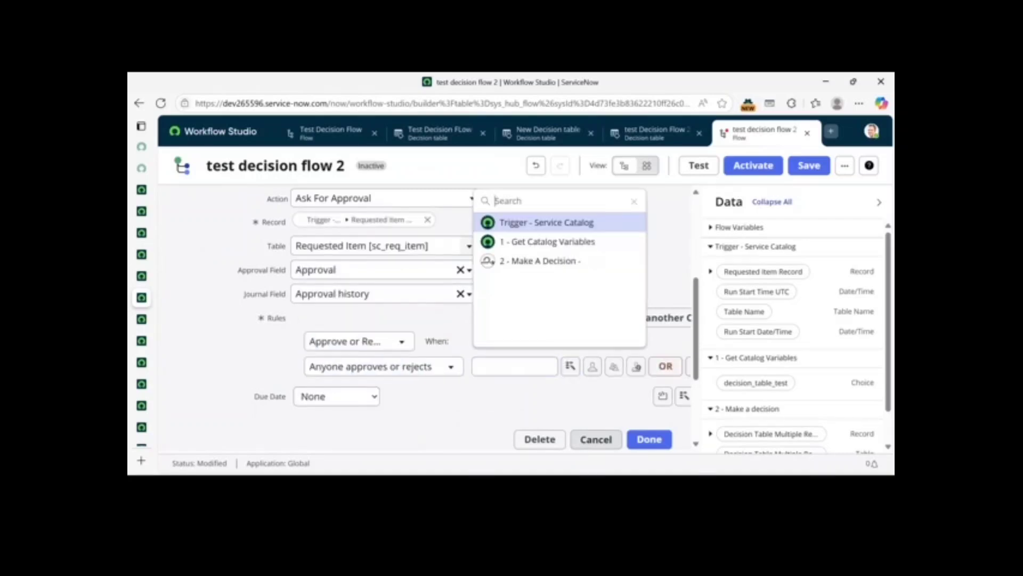
pyautogui.click(570, 366)
pyautogui.scroll(-2, 767, 359)
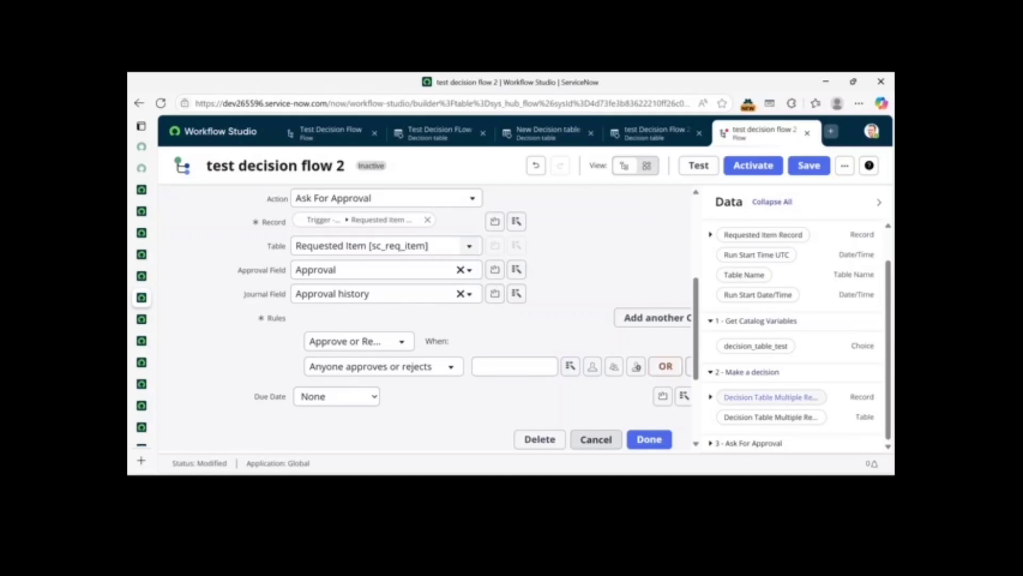
pyautogui.click(710, 396)
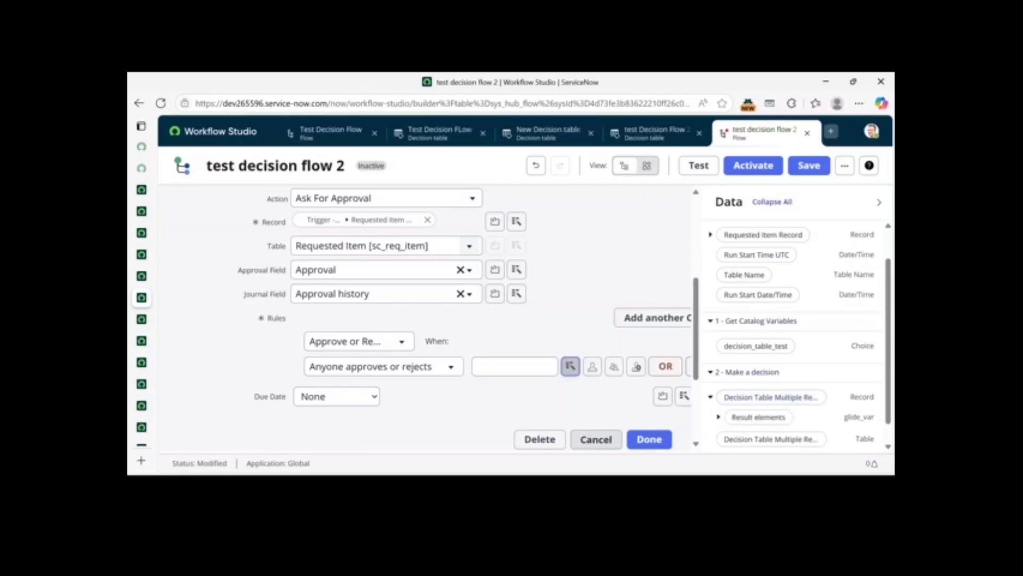
pyautogui.click(571, 366)
pyautogui.click(539, 261)
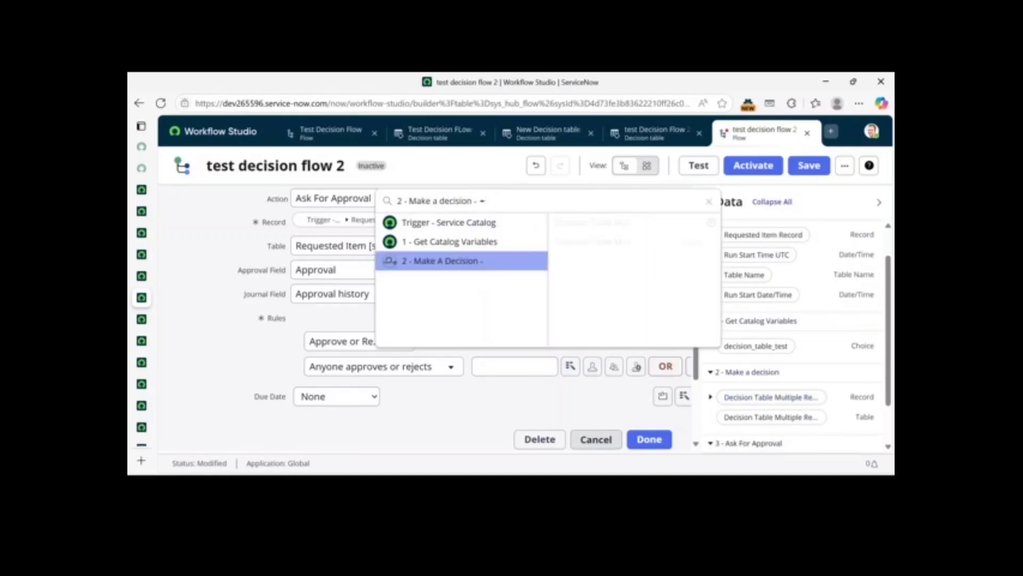
pyautogui.click(711, 222)
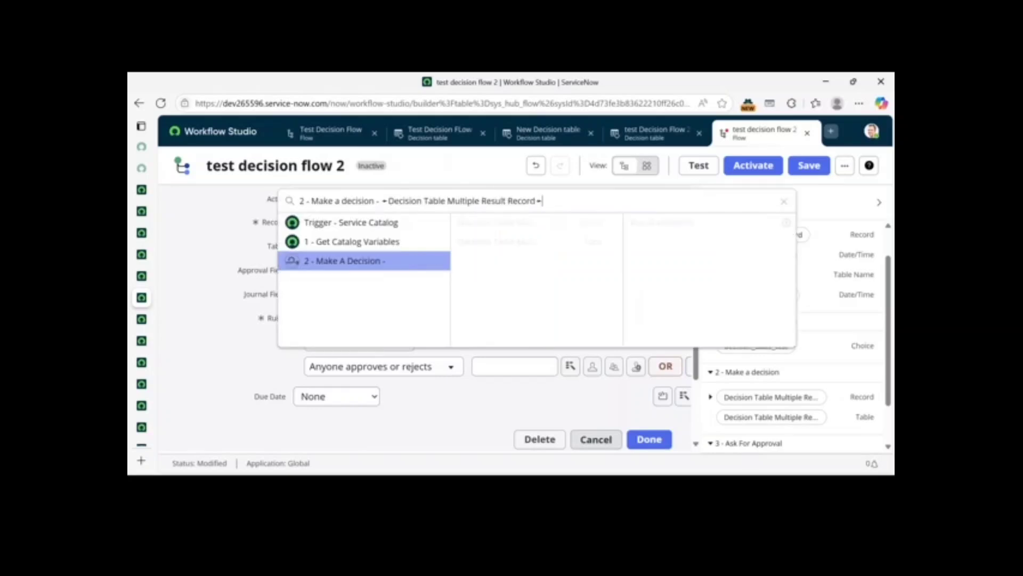
pyautogui.click(786, 222)
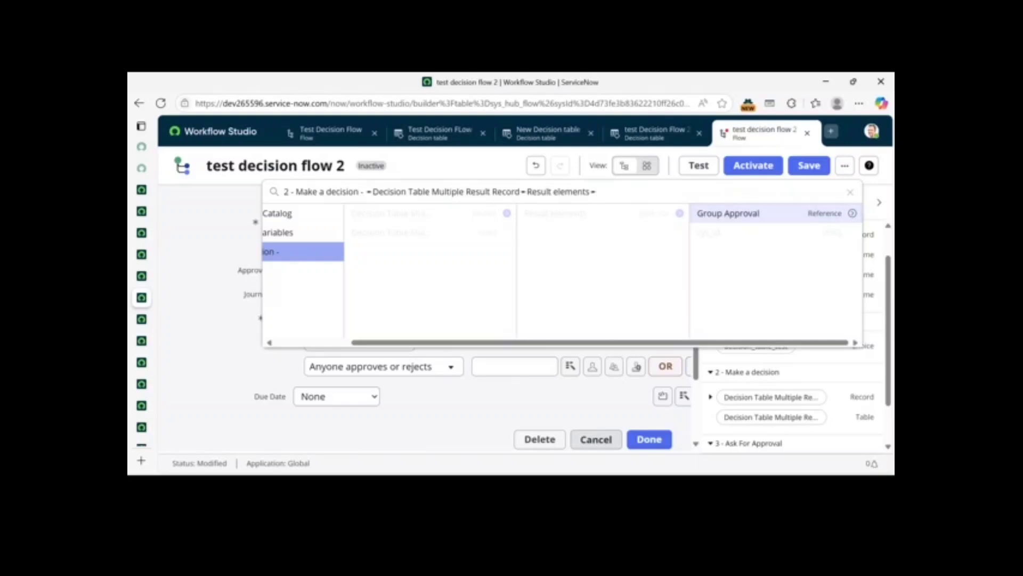
pyautogui.click(735, 213)
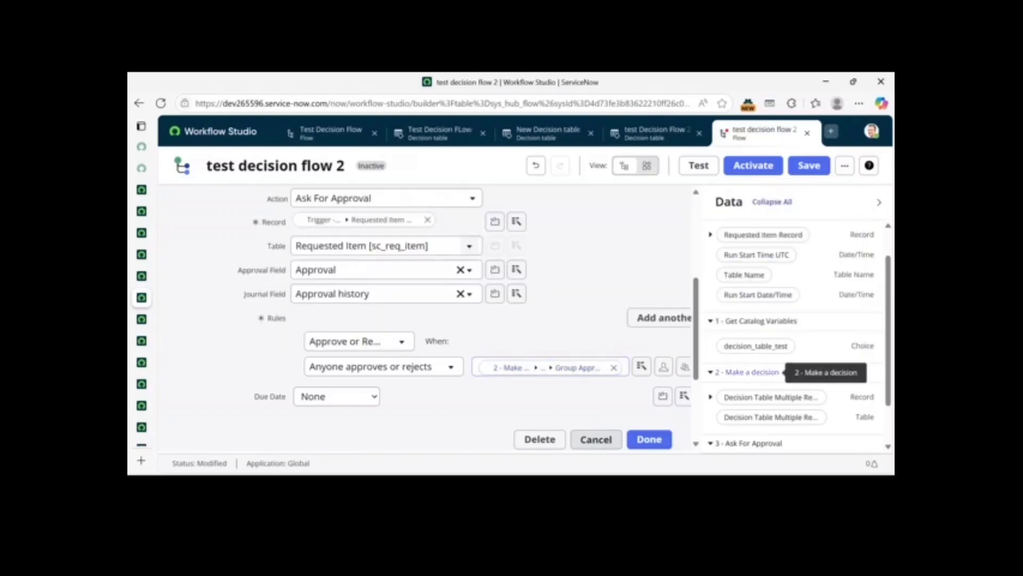
pyautogui.scroll(-1, 762, 372)
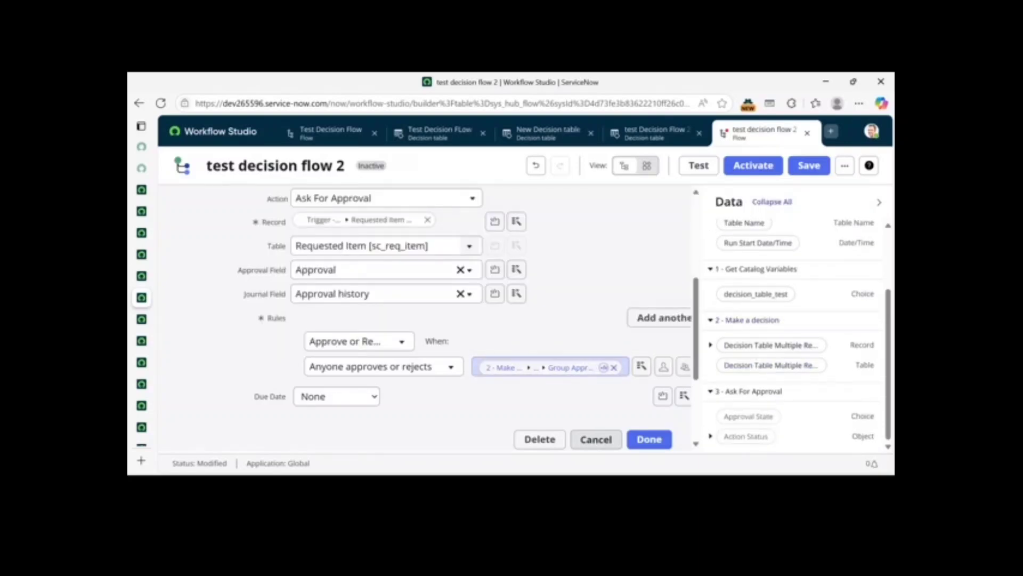
pyautogui.click(614, 368)
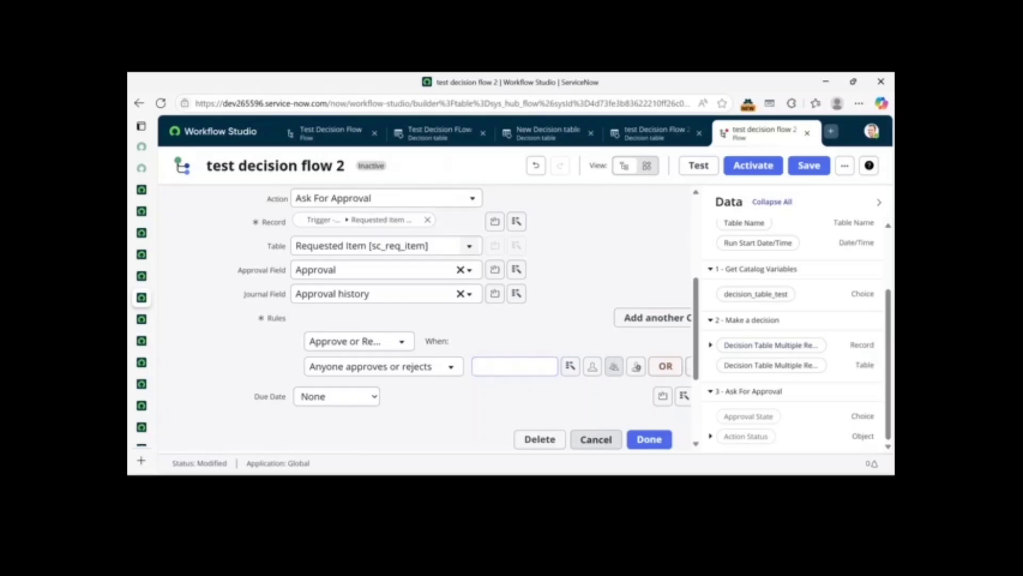
# Set the rule's approver to Group Approval from the Make a decision result elements and finish the Ask For Approval action.
pyautogui.click(571, 366)
pyautogui.click(540, 260)
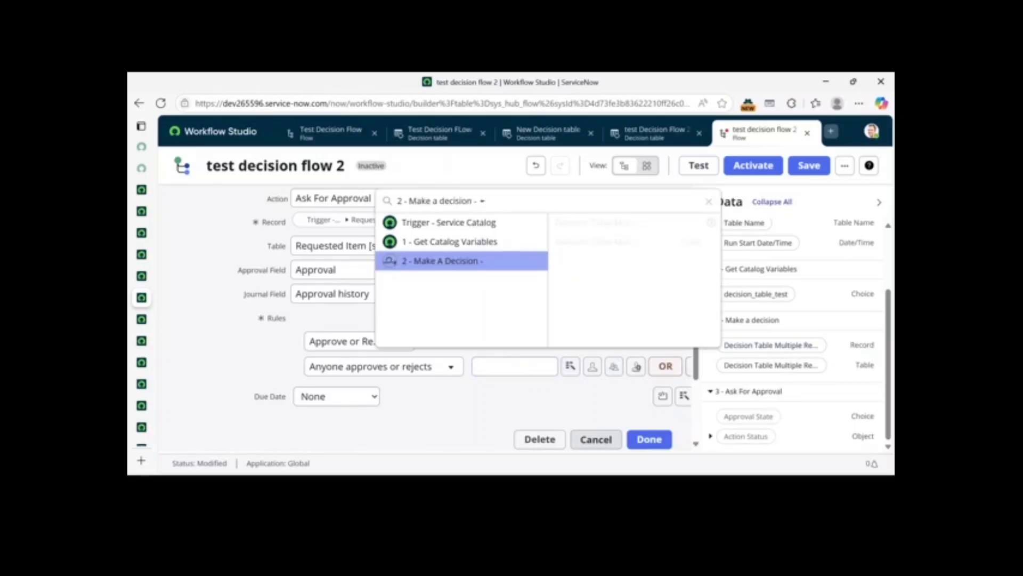
pyautogui.click(709, 202)
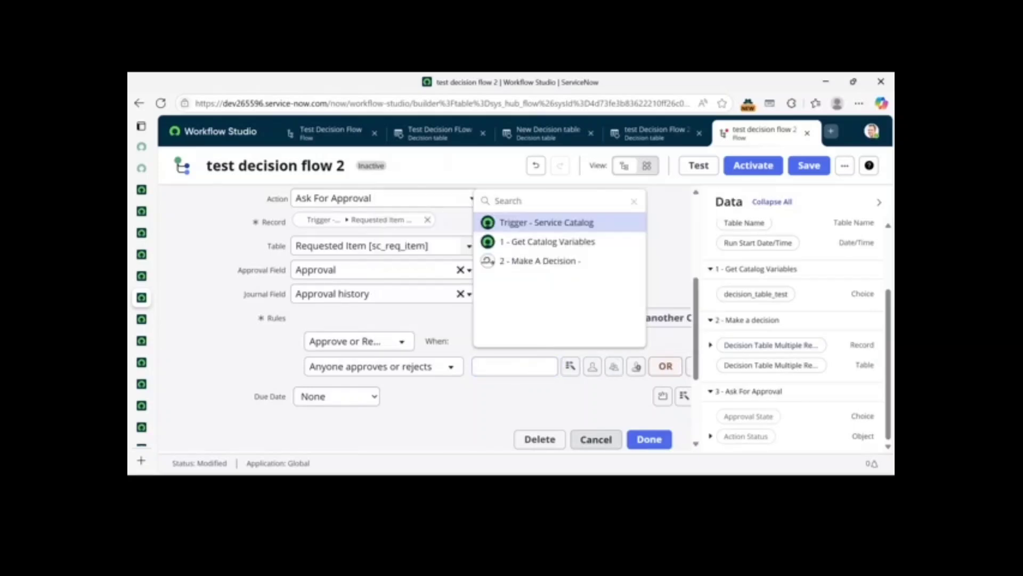
pyautogui.click(570, 366)
pyautogui.click(711, 345)
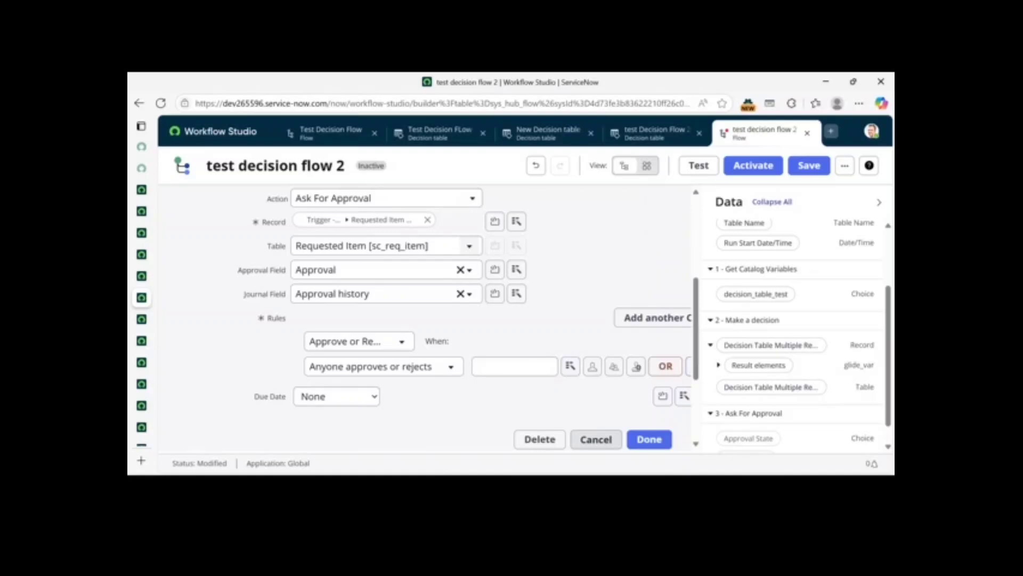
pyautogui.click(719, 365)
pyautogui.moveTo(766, 385); pyautogui.dragTo(515, 367)
pyautogui.moveTo(766, 385); pyautogui.dragTo(514, 366)
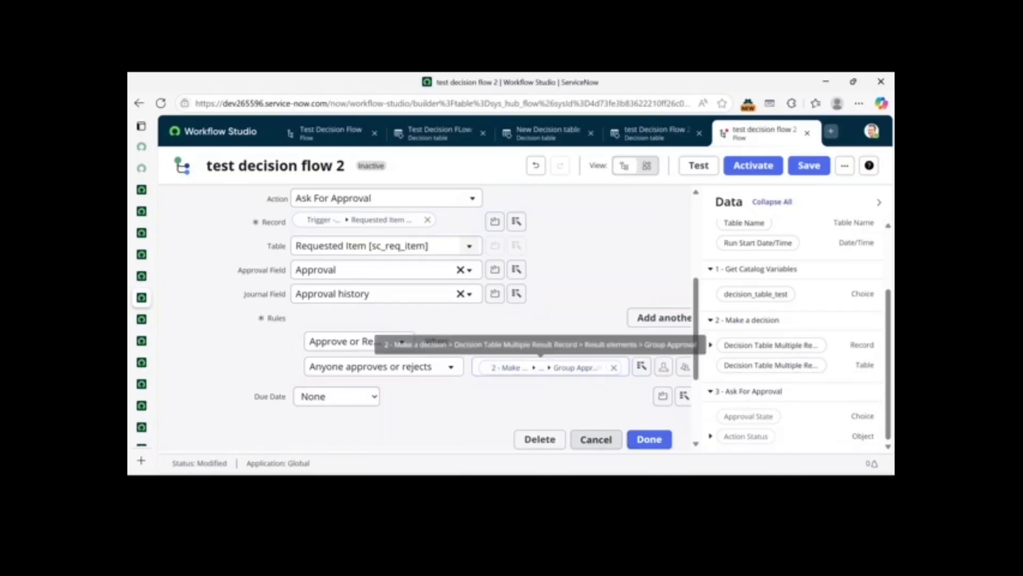
pyautogui.click(879, 202)
pyautogui.click(841, 439)
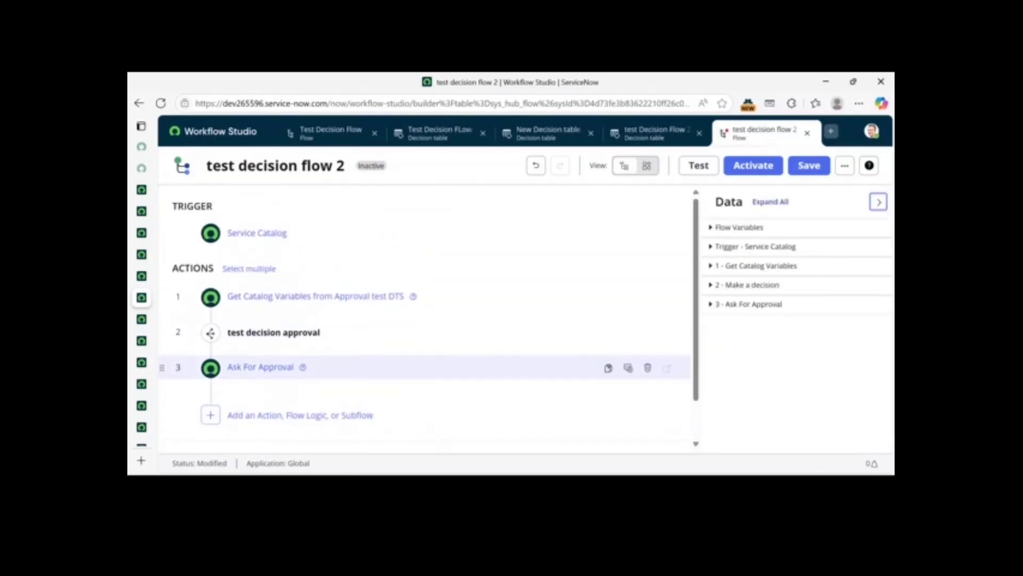
# Save test decision flow 2, activate it and confirm the activation.
pyautogui.click(809, 165)
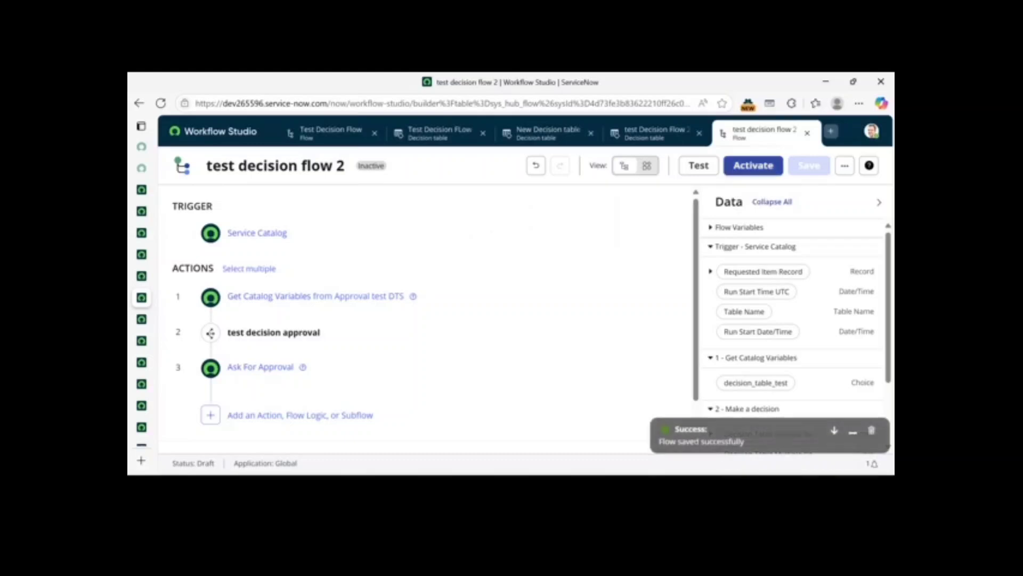
pyautogui.click(753, 165)
pyautogui.click(661, 289)
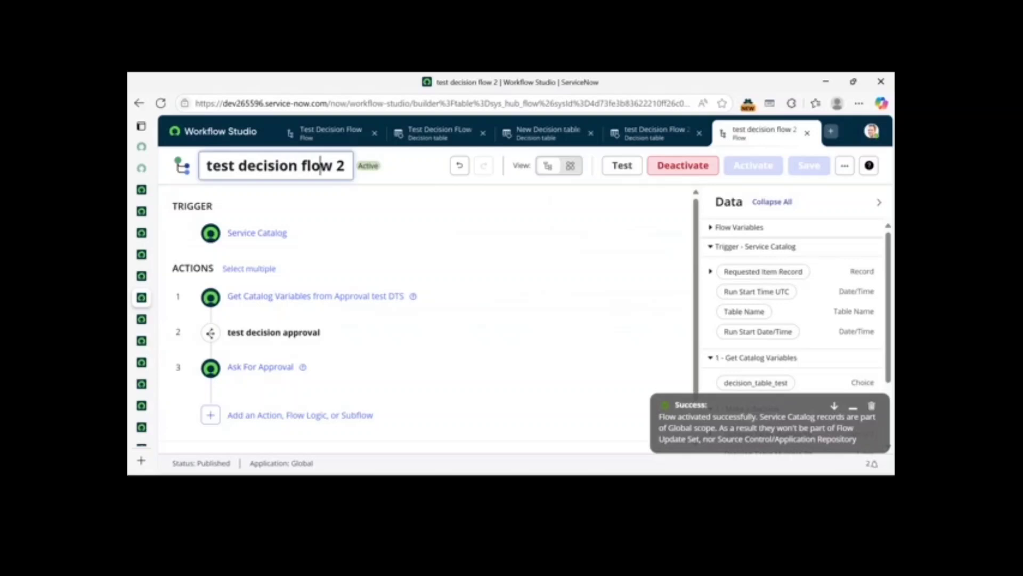
# Copy the flow's name and open the Approval test DTS catalog item record from the Decision Table Test variable.
pyautogui.tripleClick(320, 165)
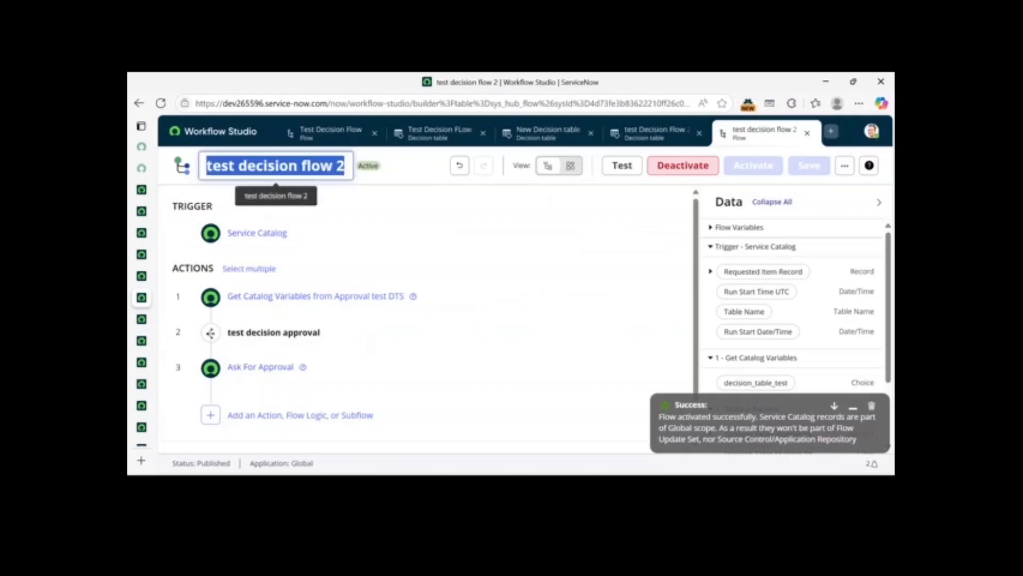
pyautogui.moveTo(141, 232)
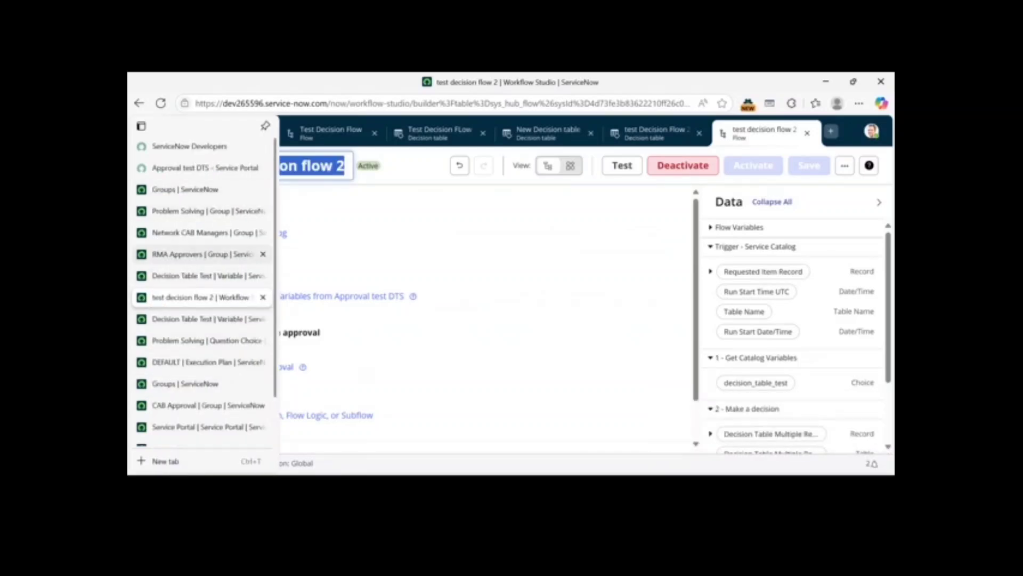
pyautogui.scroll(-1, 427, 373)
pyautogui.scroll(-1, 203, 320)
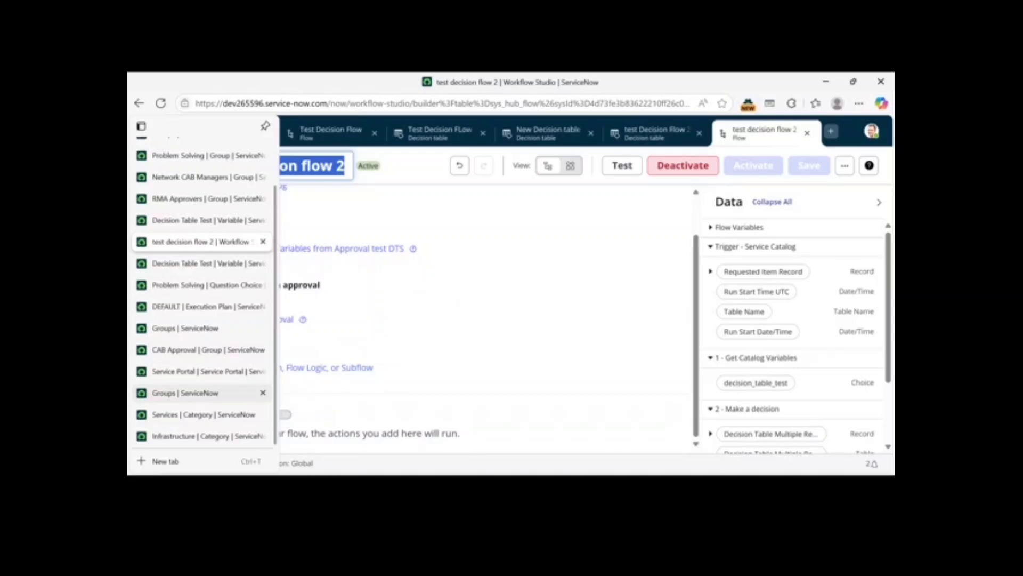
pyautogui.scroll(1, 202, 392)
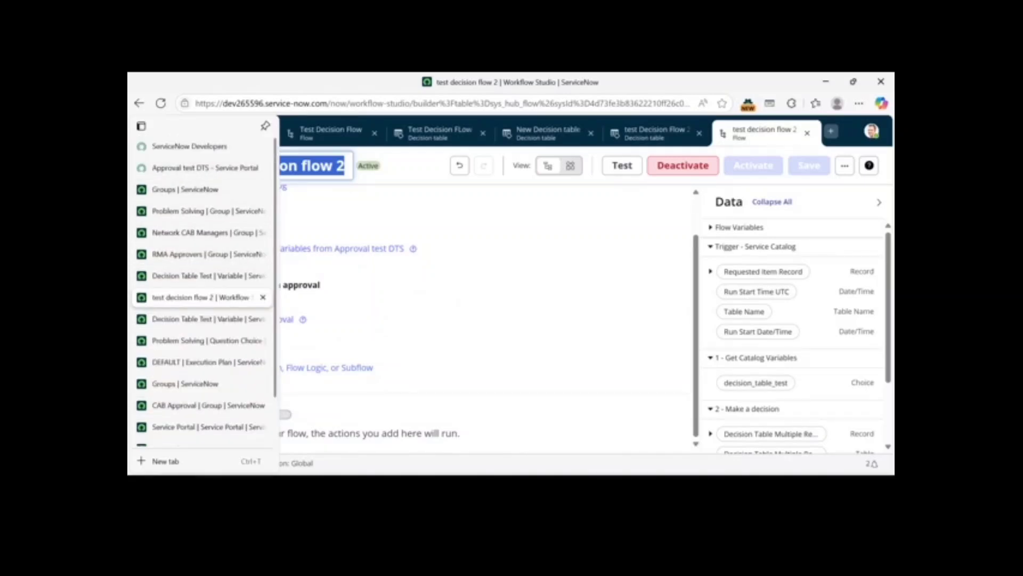
pyautogui.scroll(-1, 202, 383)
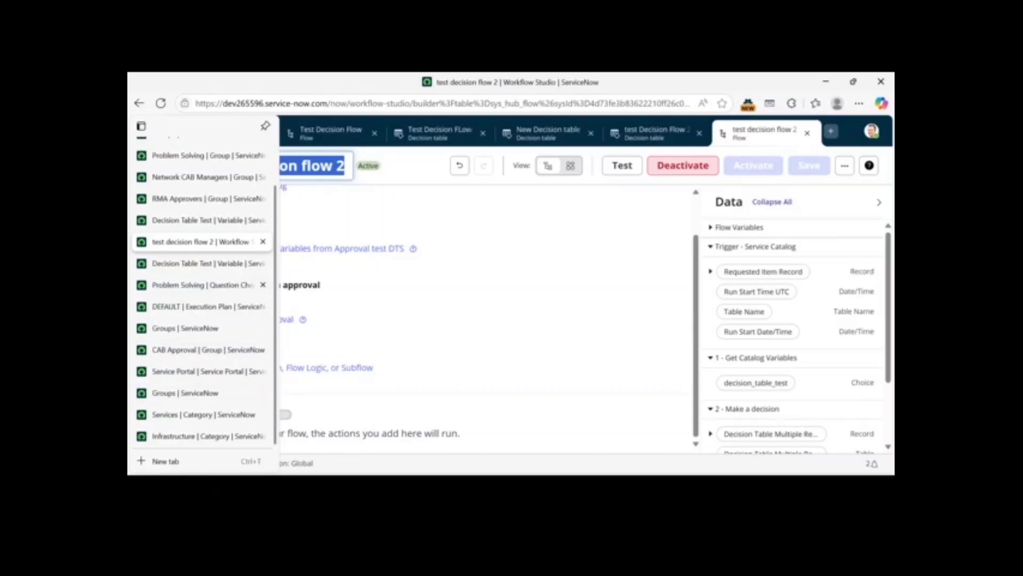
pyautogui.scroll(1, 203, 255)
pyautogui.click(207, 318)
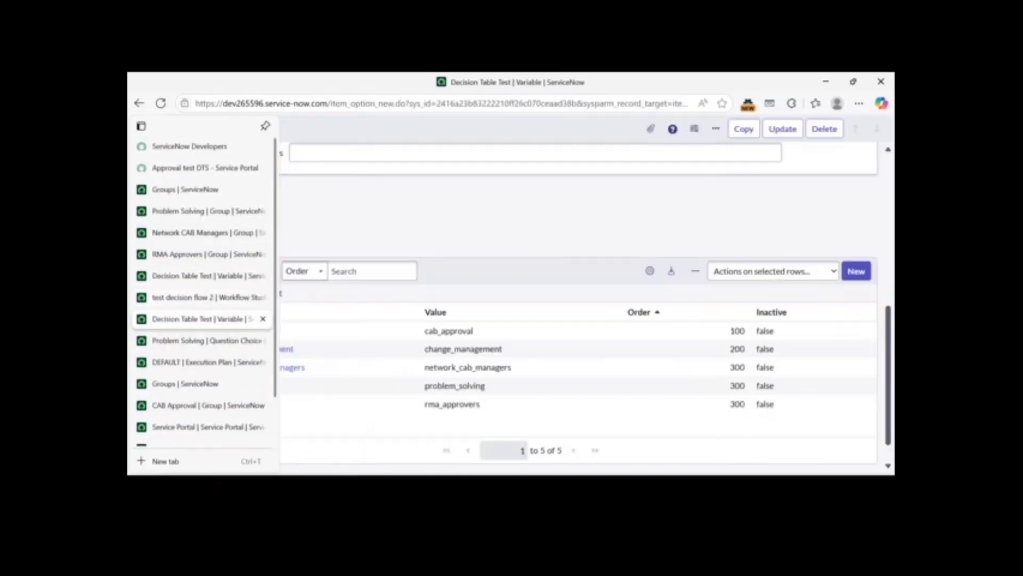
pyautogui.scroll(10, 522, 304)
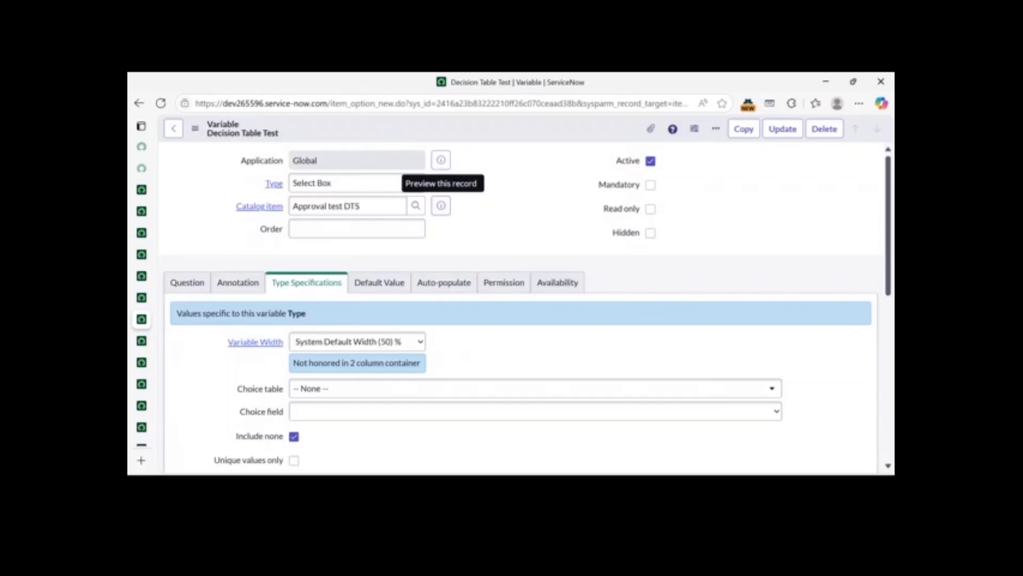
pyautogui.click(441, 205)
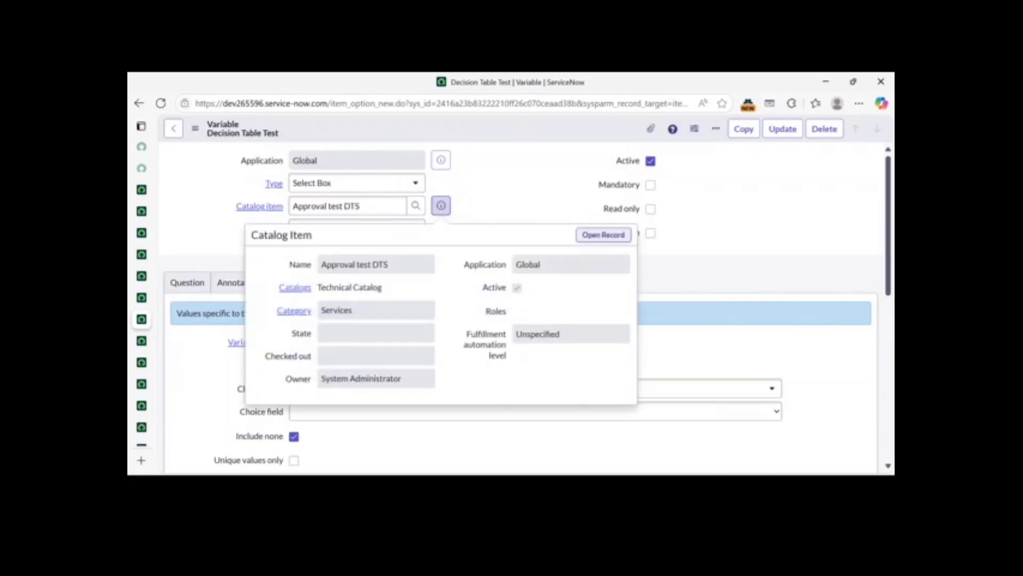
pyautogui.click(603, 234)
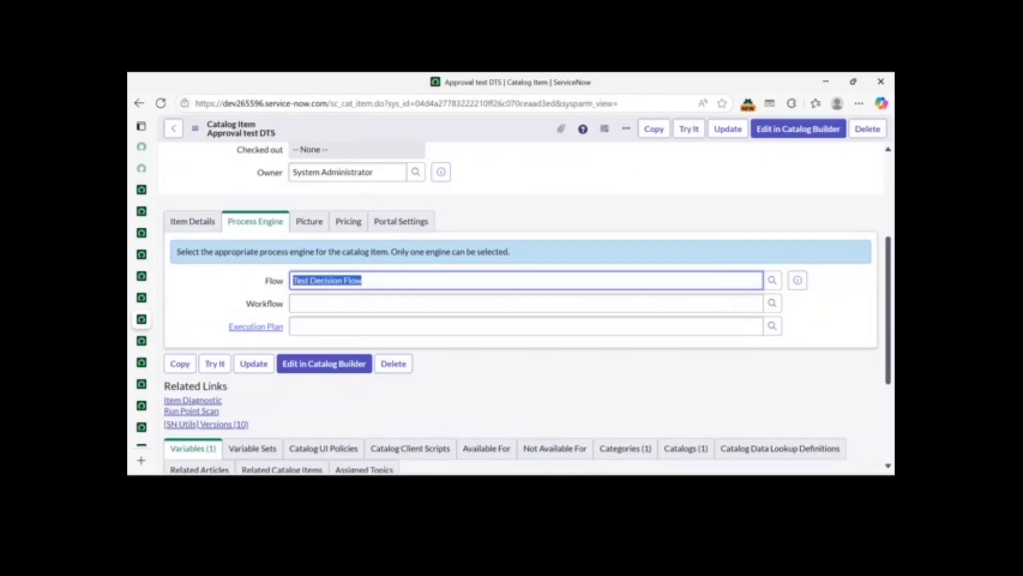
# Set the catalog item's process engine flow to test decision flow 2 and save the record.
pyautogui.write('test decision flow 2')
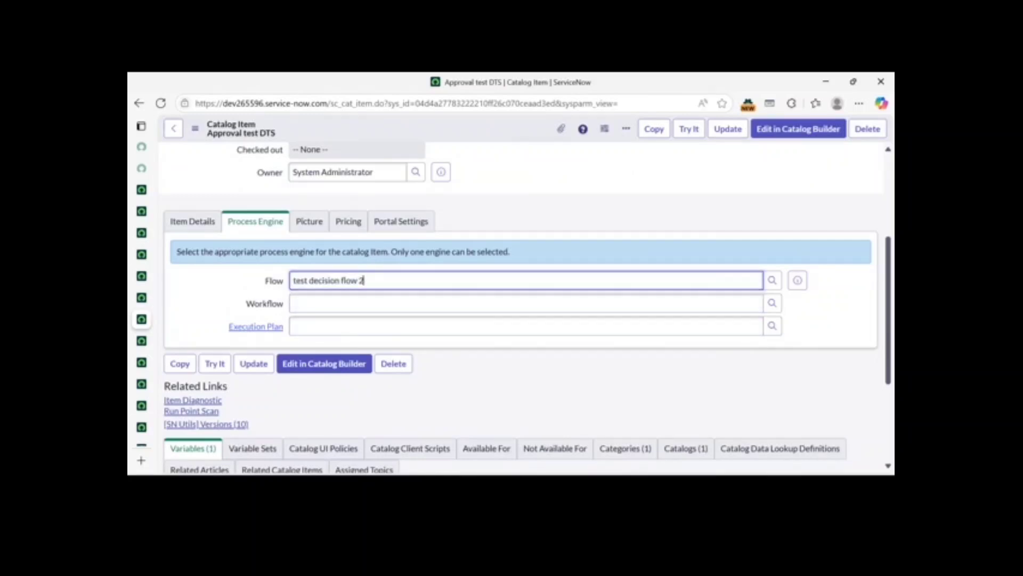
pyautogui.press('Tab')
pyautogui.rightClick(468, 127)
pyautogui.click(490, 135)
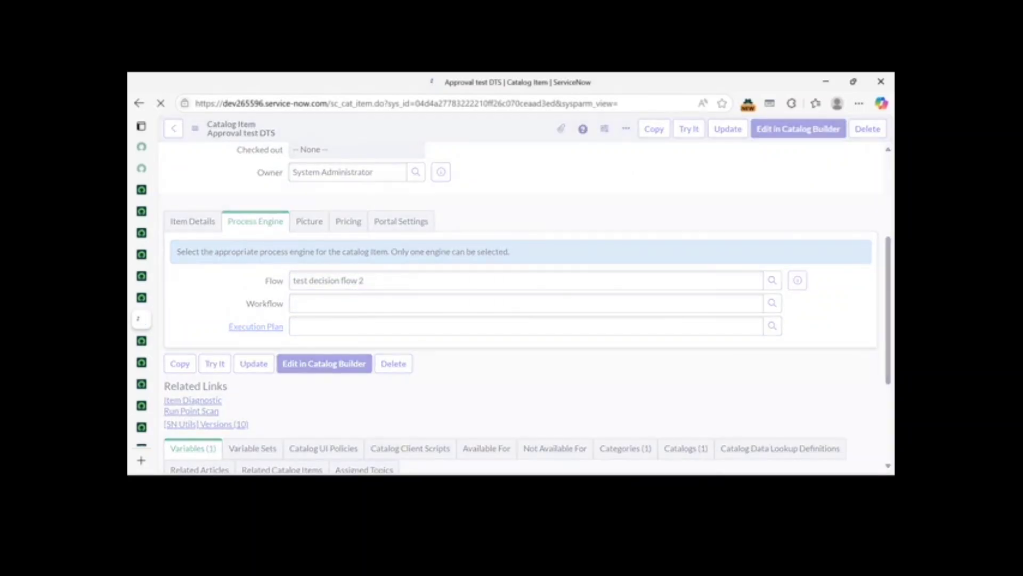
# Order Approval test DTS in the refreshed Service Portal page with Decision Table Test set to Problem Solving, and check out.
pyautogui.click(145, 168)
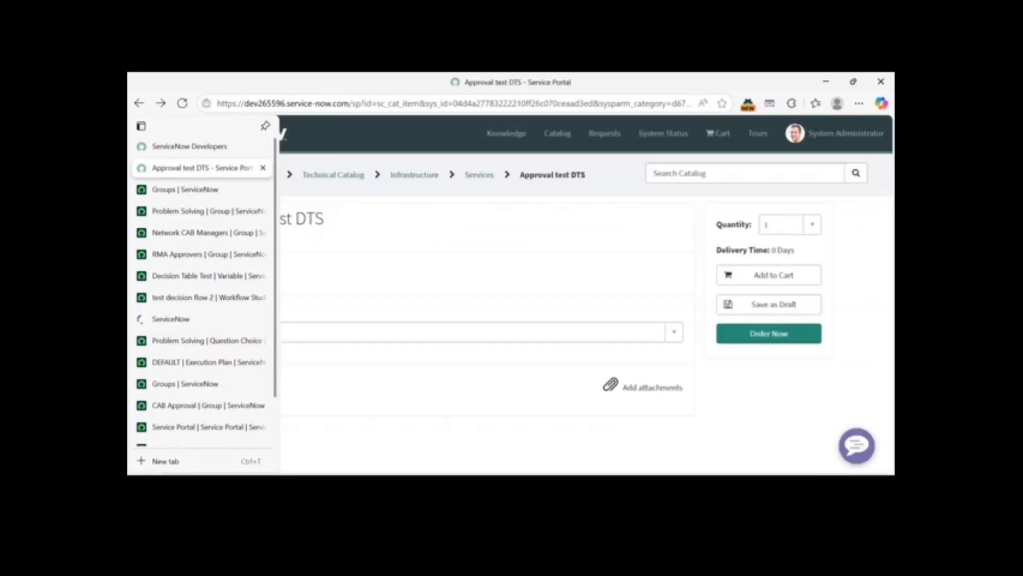
pyautogui.click(182, 103)
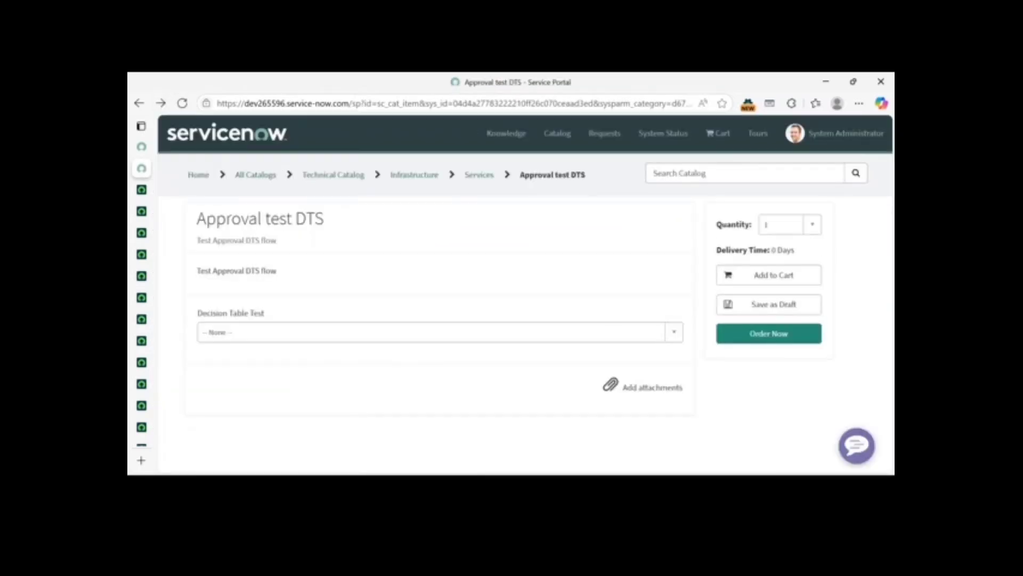
pyautogui.click(432, 333)
pyautogui.click(234, 436)
pyautogui.click(769, 334)
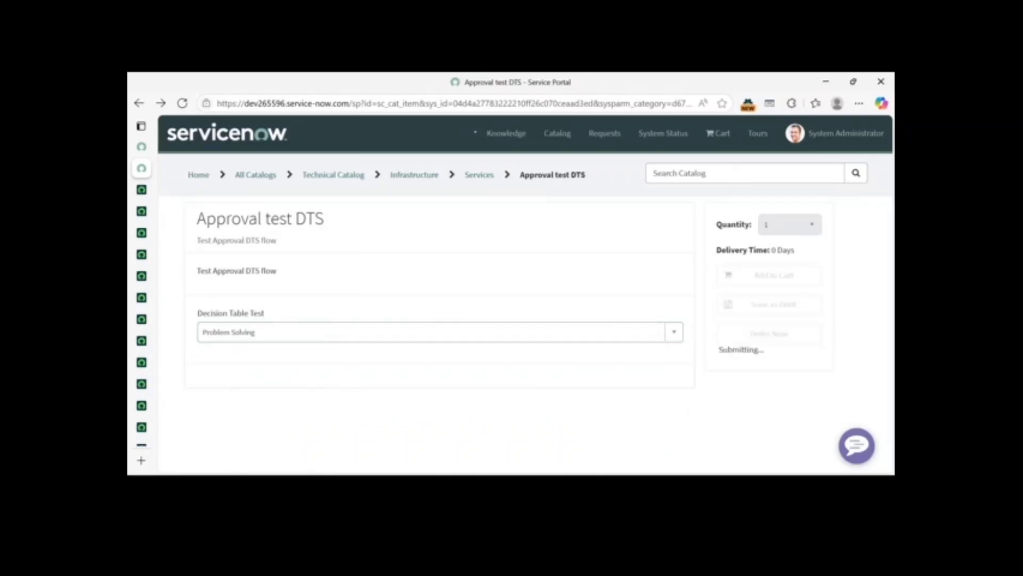
pyautogui.click(671, 301)
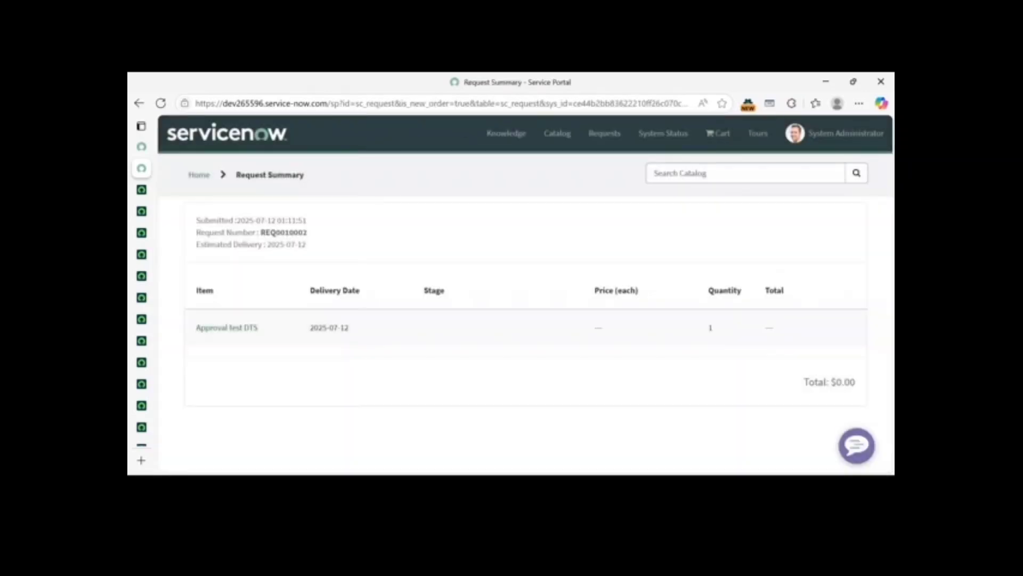
# Look up the Problem Solving request by its copied request number and open its requested item.
pyautogui.doubleClick(283, 233)
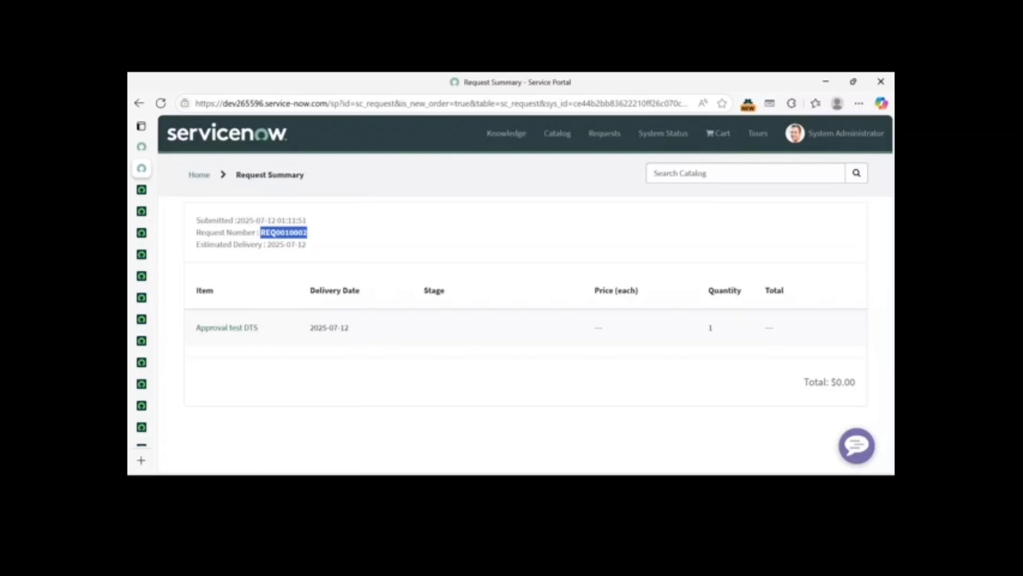
pyautogui.click(284, 233)
pyautogui.click(141, 189)
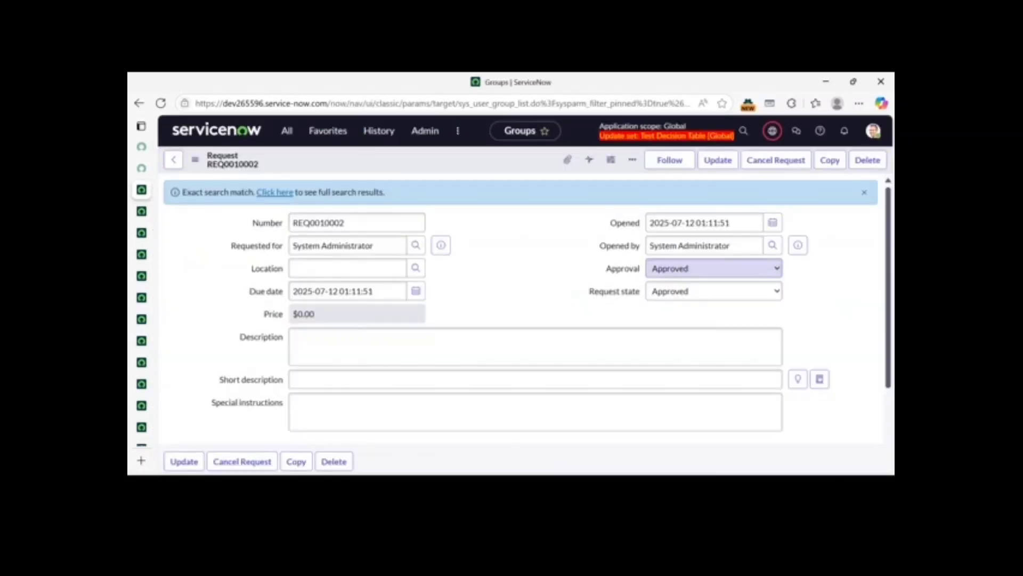
pyautogui.doubleClick(331, 222)
pyautogui.scroll(-5, 522, 320)
pyautogui.click(237, 414)
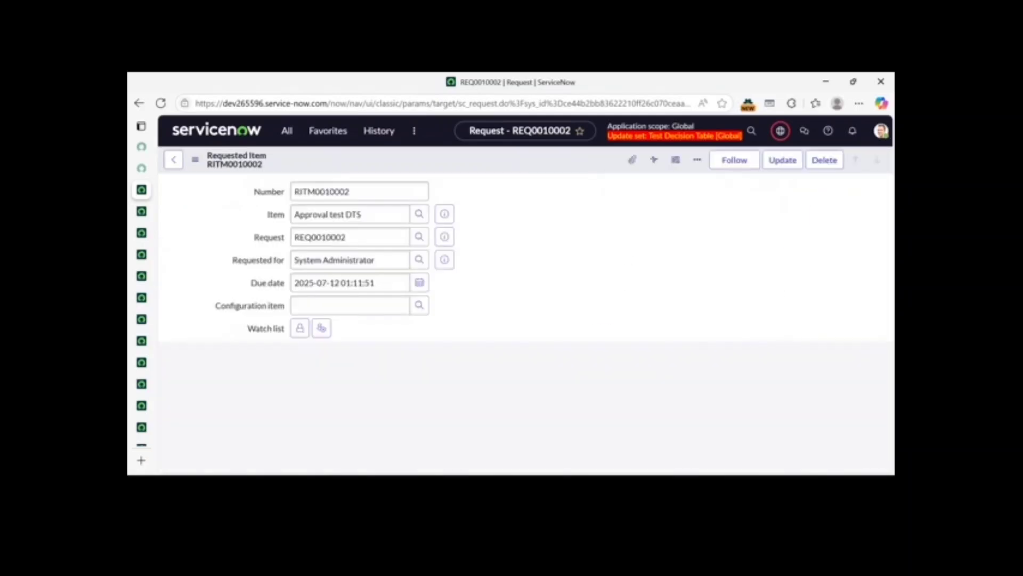
# Compare the requested item's approvers and group approvals with its Decision Table Test variable.
pyautogui.scroll(-8, 523, 323)
pyautogui.scroll(-3, 437, 354)
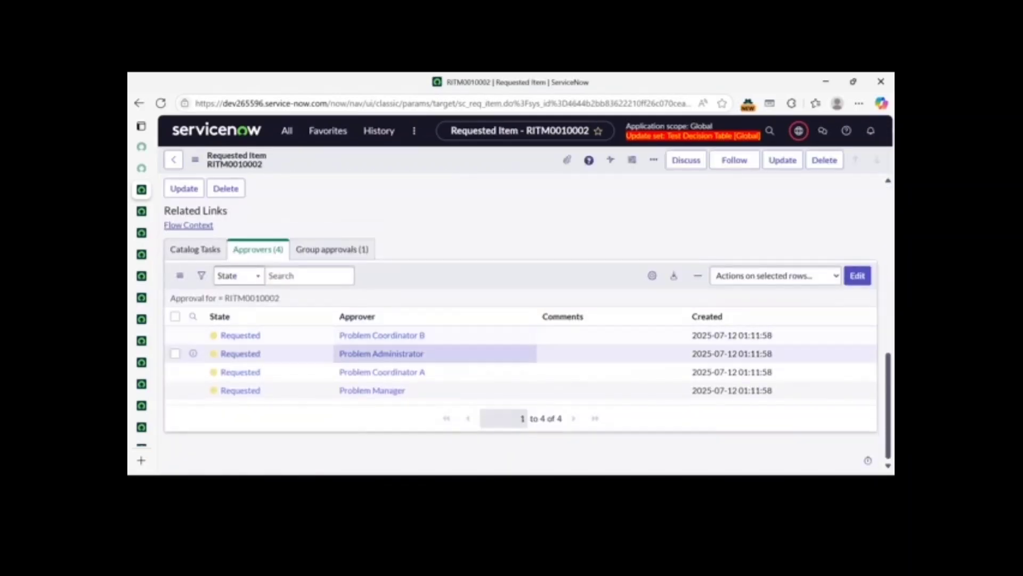
pyautogui.click(333, 248)
pyautogui.scroll(7, 346, 320)
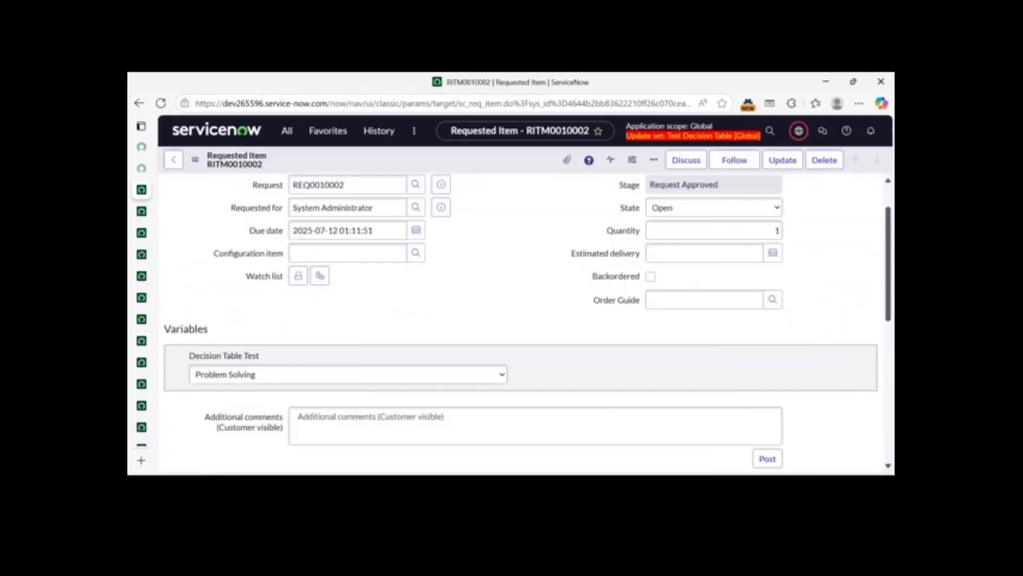
pyautogui.scroll(-7, 394, 391)
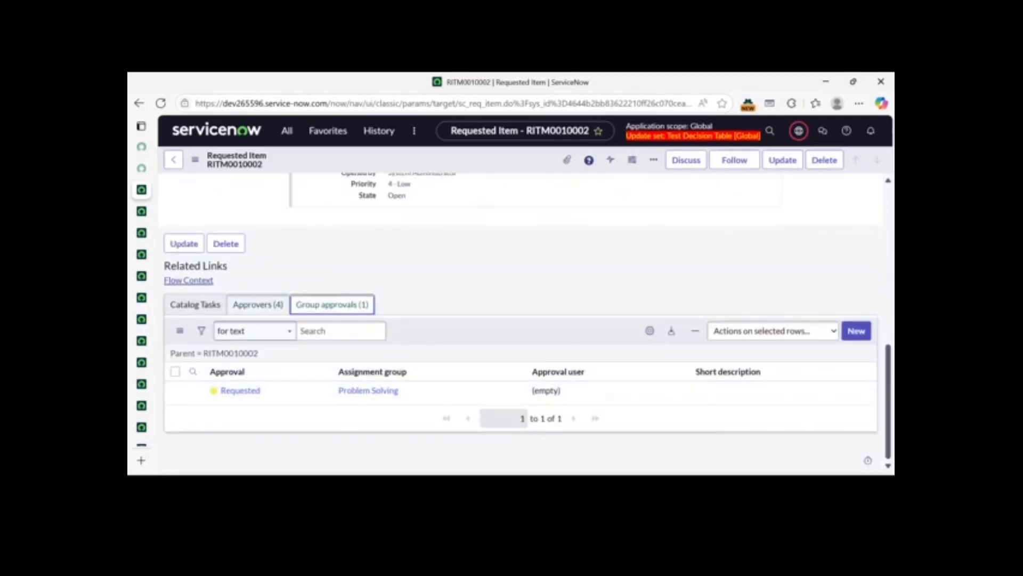
pyautogui.click(258, 305)
pyautogui.scroll(5, 330, 320)
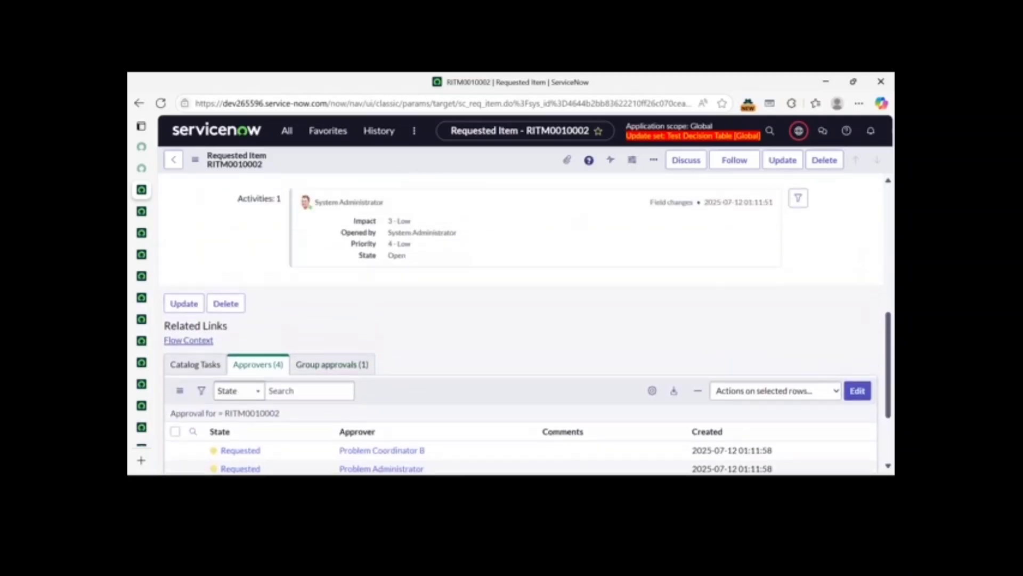
# Return to the Approval test DTS portal page, order it with Decision Table Test set to RMA Approvers, and check out.
pyautogui.moveTo(142, 169)
pyautogui.click(197, 167)
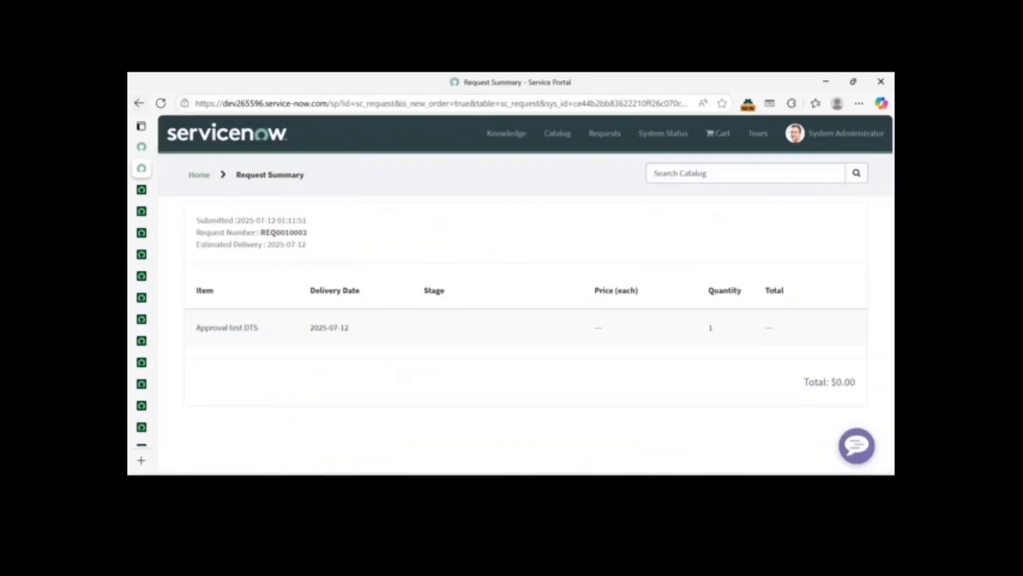
pyautogui.click(139, 103)
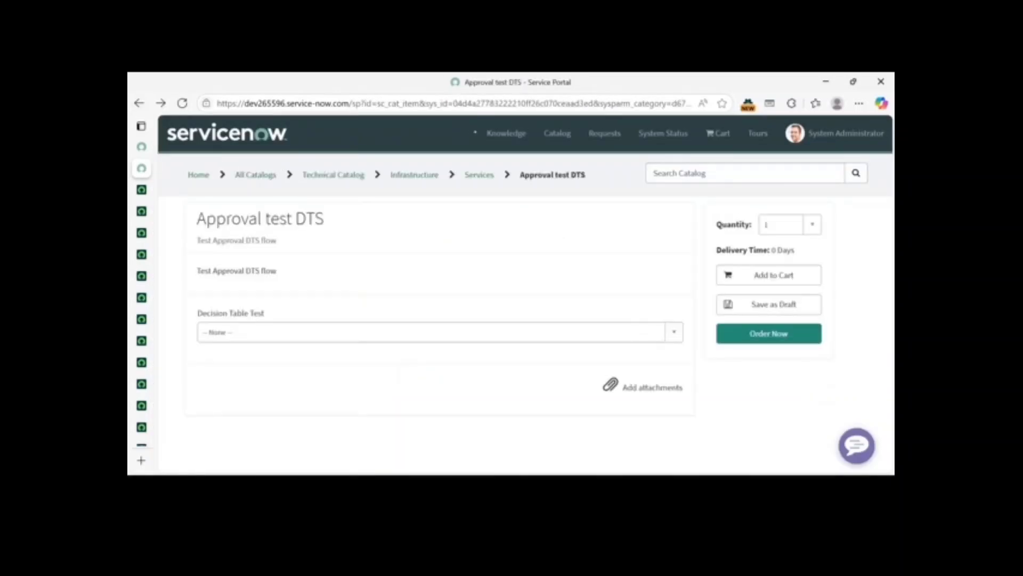
pyautogui.click(440, 332)
pyautogui.click(231, 452)
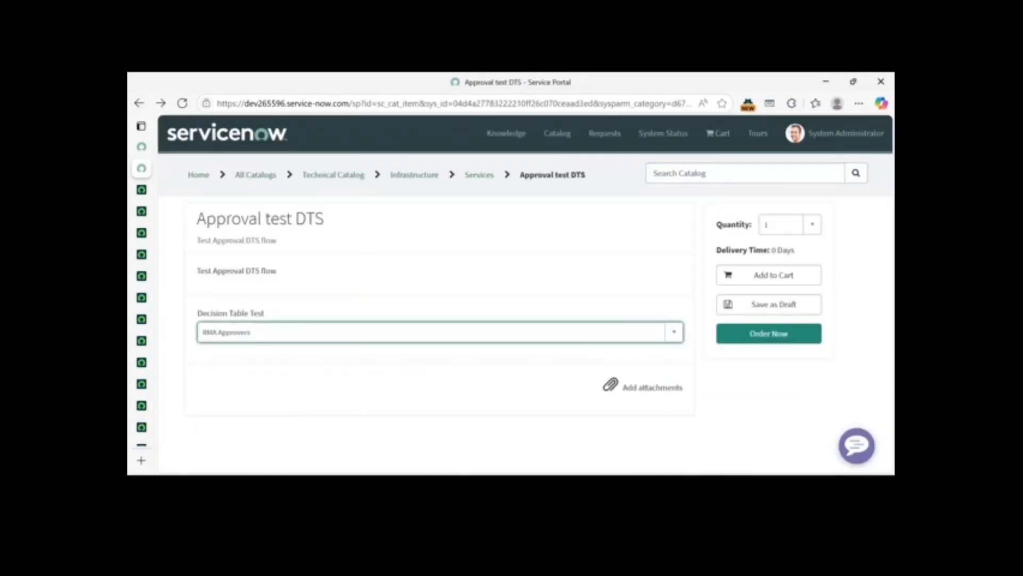
pyautogui.click(768, 333)
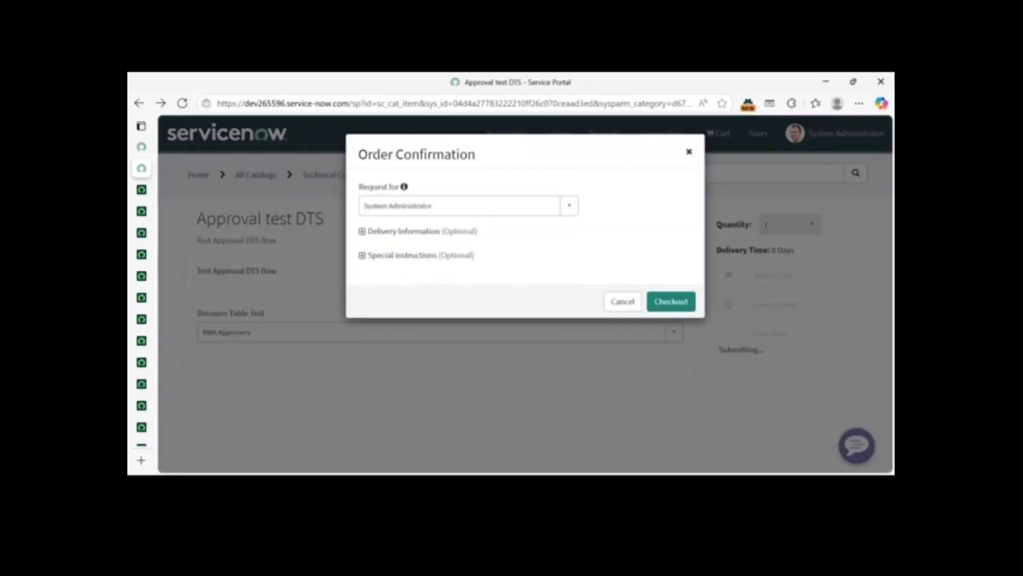
pyautogui.click(671, 302)
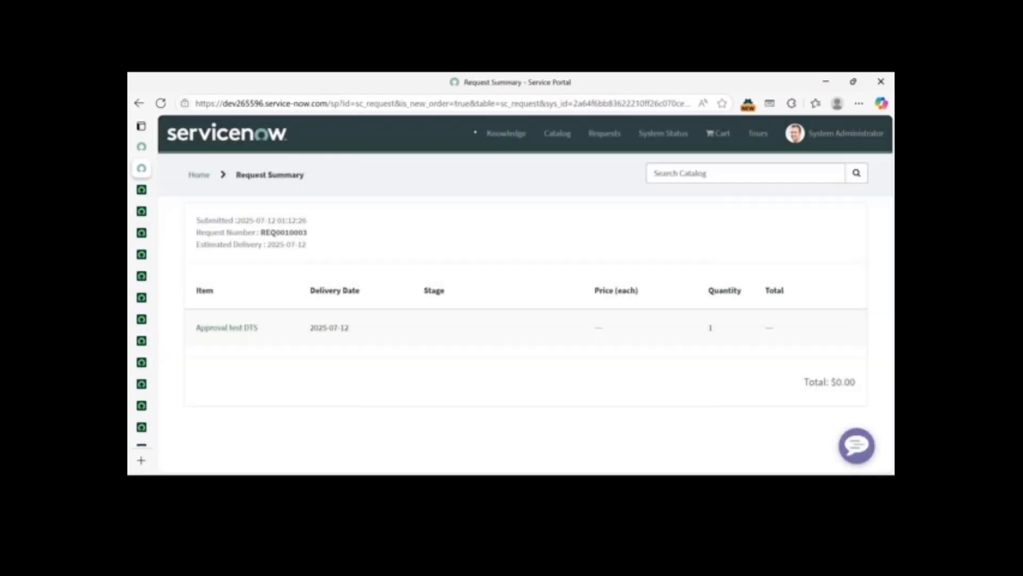
# Search the instance for the RMA Approvers request by its copied request number and open its requested item.
pyautogui.doubleClick(284, 232)
pyautogui.hotkey('ctrl', 'c')
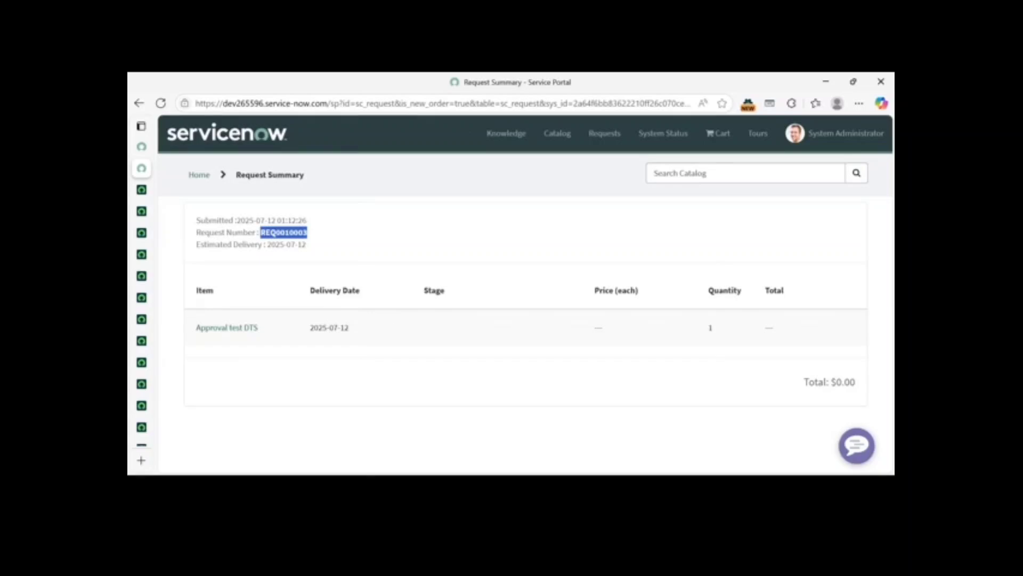
pyautogui.click(142, 190)
pyautogui.press('/')
pyautogui.hotkey('ctrl', 'v')
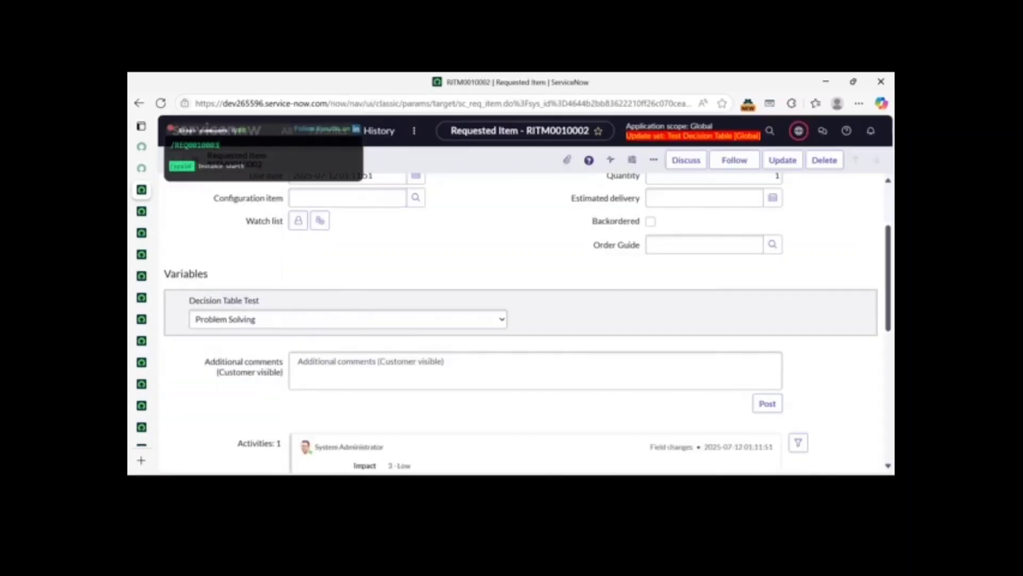
pyautogui.press('Return')
pyautogui.scroll(-5, 520, 320)
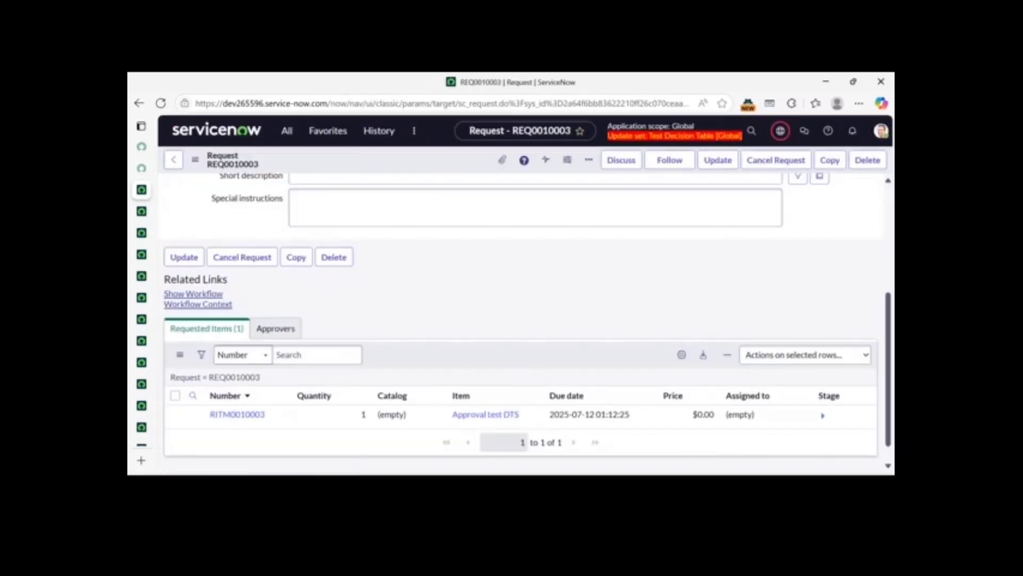
pyautogui.click(237, 392)
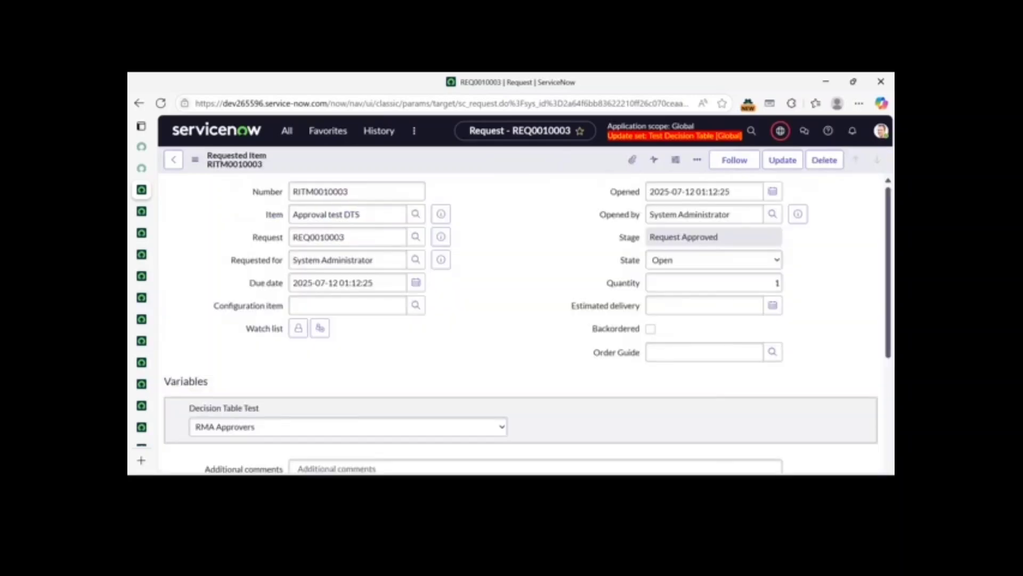
# Examine the group approval, individual approvers and Decision Table Test variable of the RMA Approvers requested item.
pyautogui.scroll(-10, 520, 319)
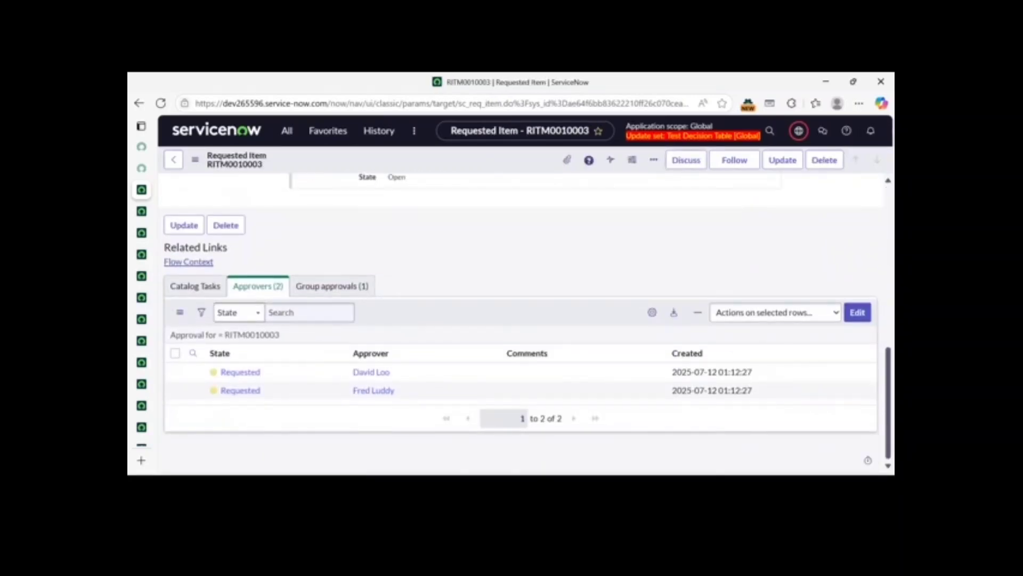
pyautogui.click(332, 286)
pyautogui.moveTo(407, 390); pyautogui.dragTo(338, 391)
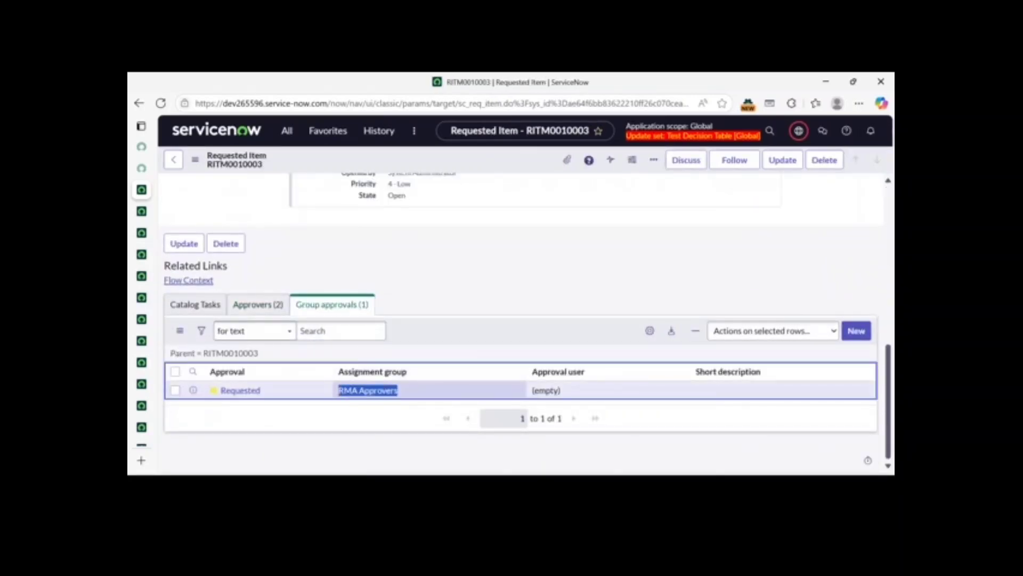
pyautogui.click(258, 304)
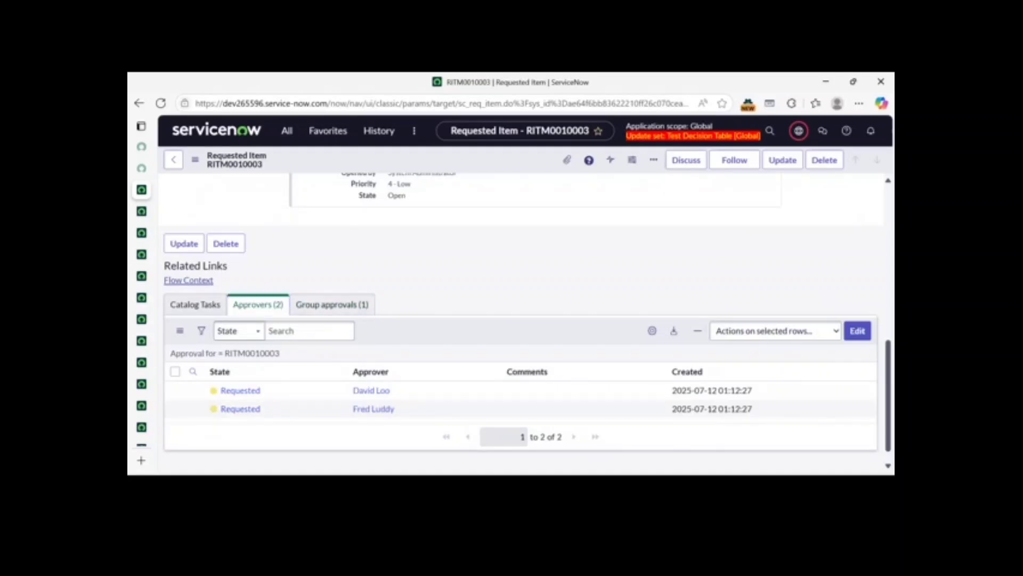
pyautogui.scroll(5, 526, 323)
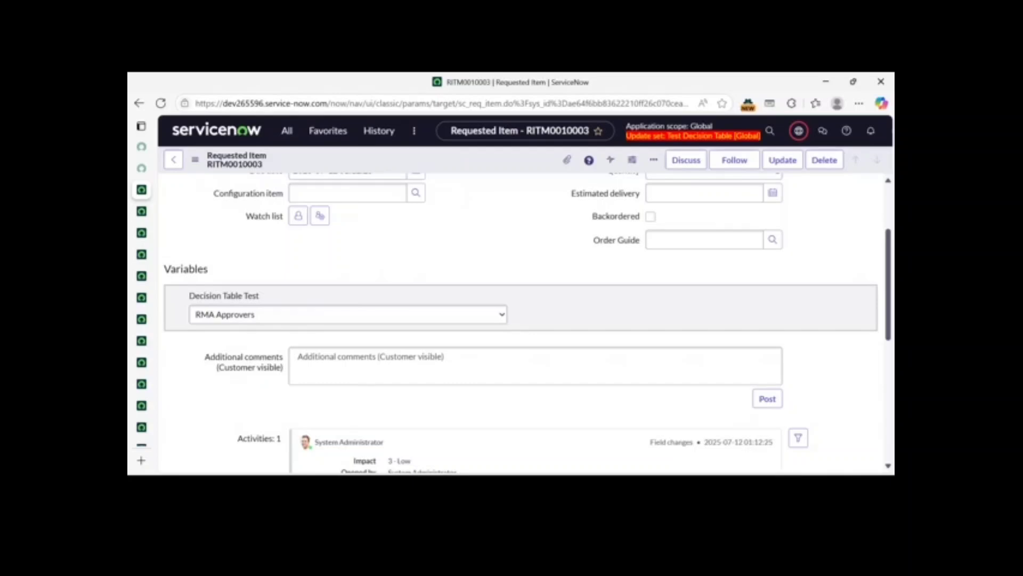
pyautogui.scroll(3, 526, 323)
pyautogui.scroll(-5, 535, 418)
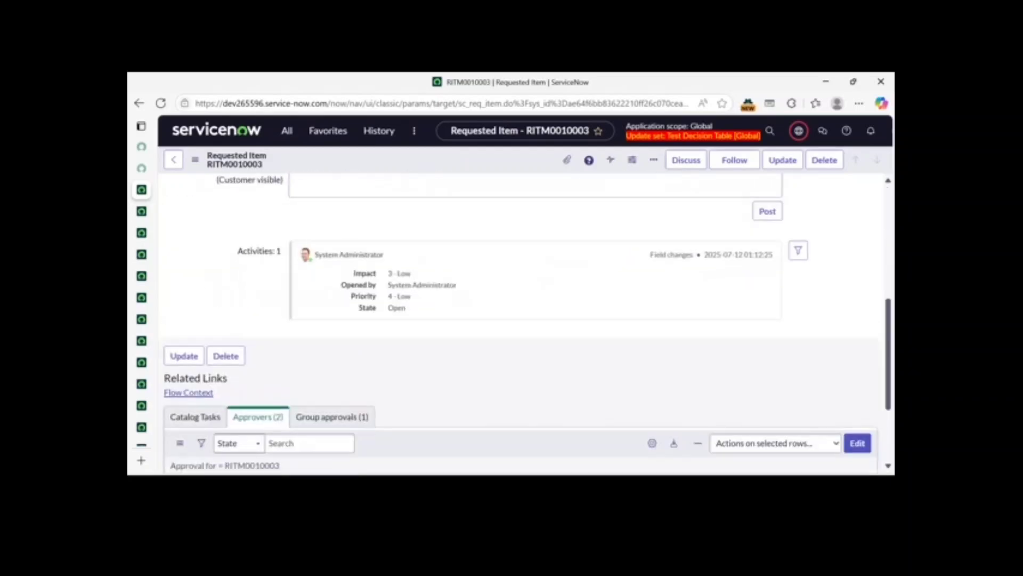
pyautogui.scroll(4, 535, 418)
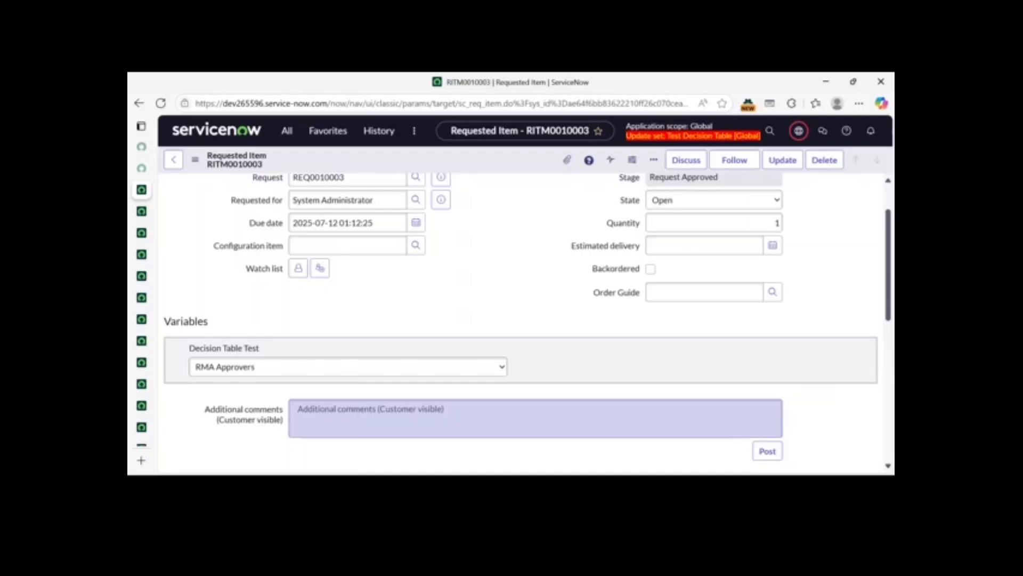
pyautogui.scroll(1, 520, 320)
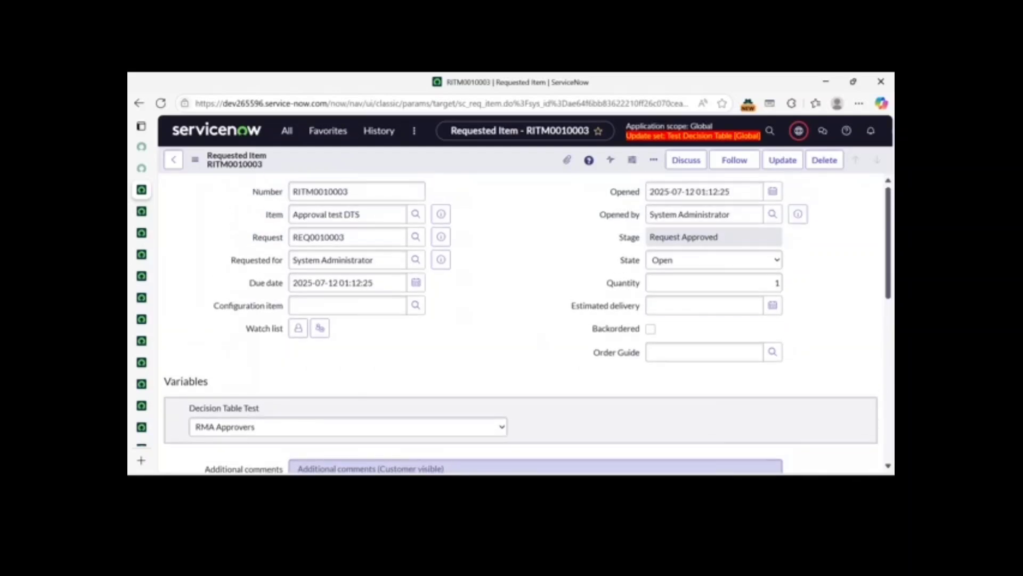